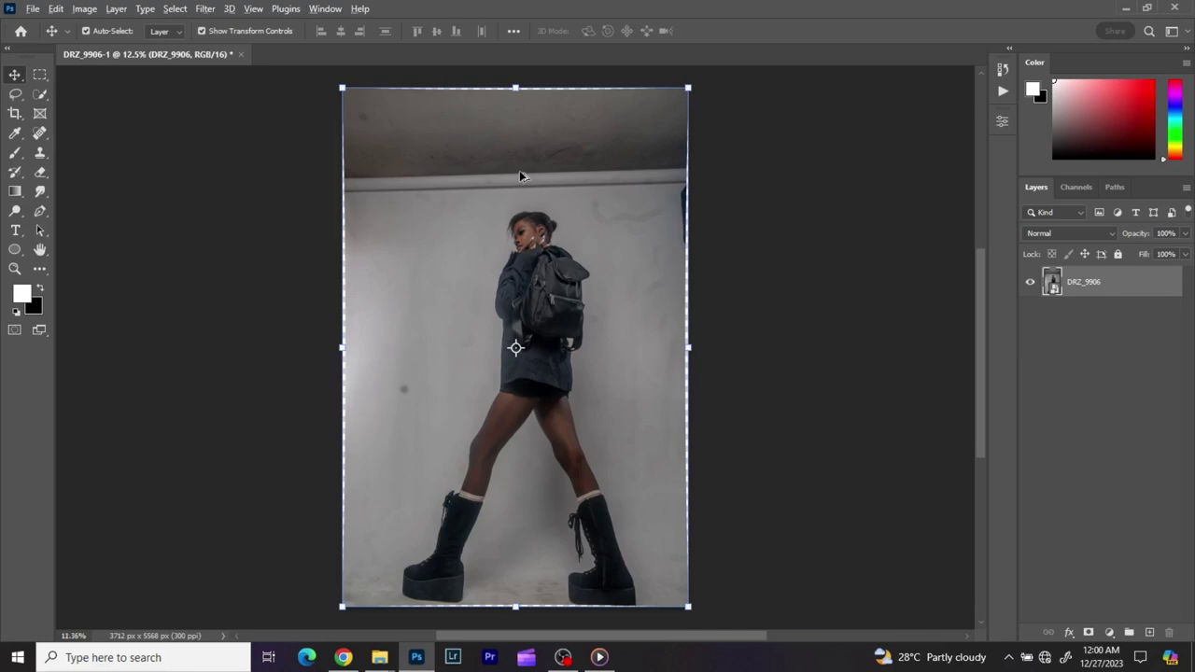
scroll(520, 170, "down", 1)
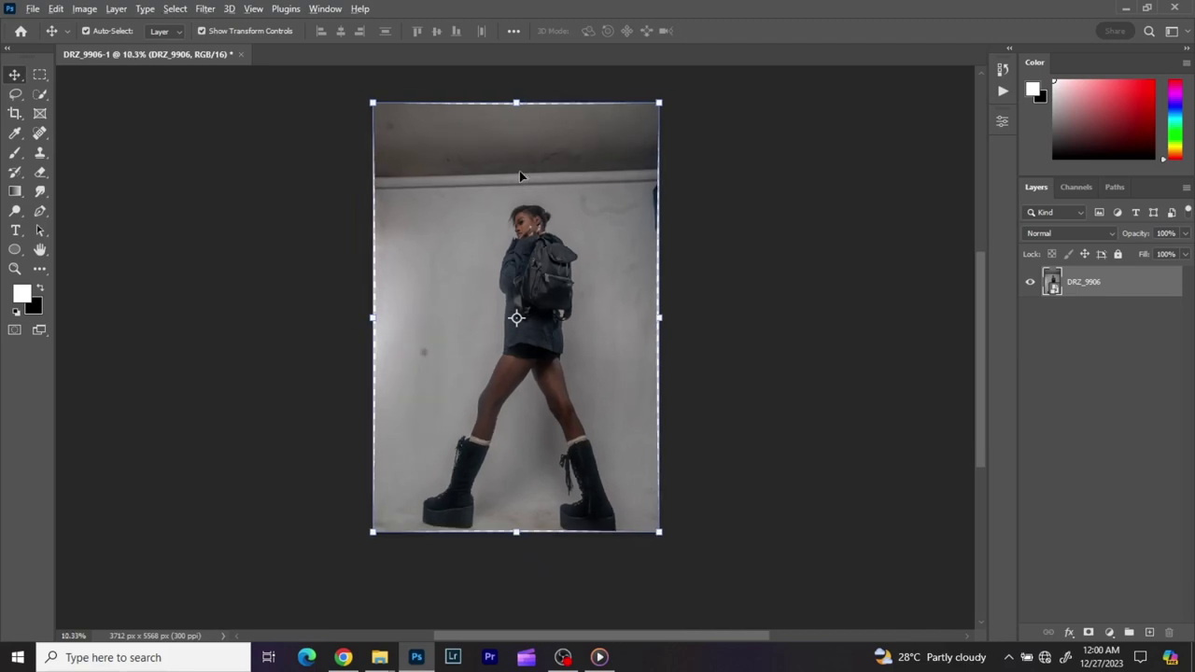
scroll(519, 170, "up", 1)
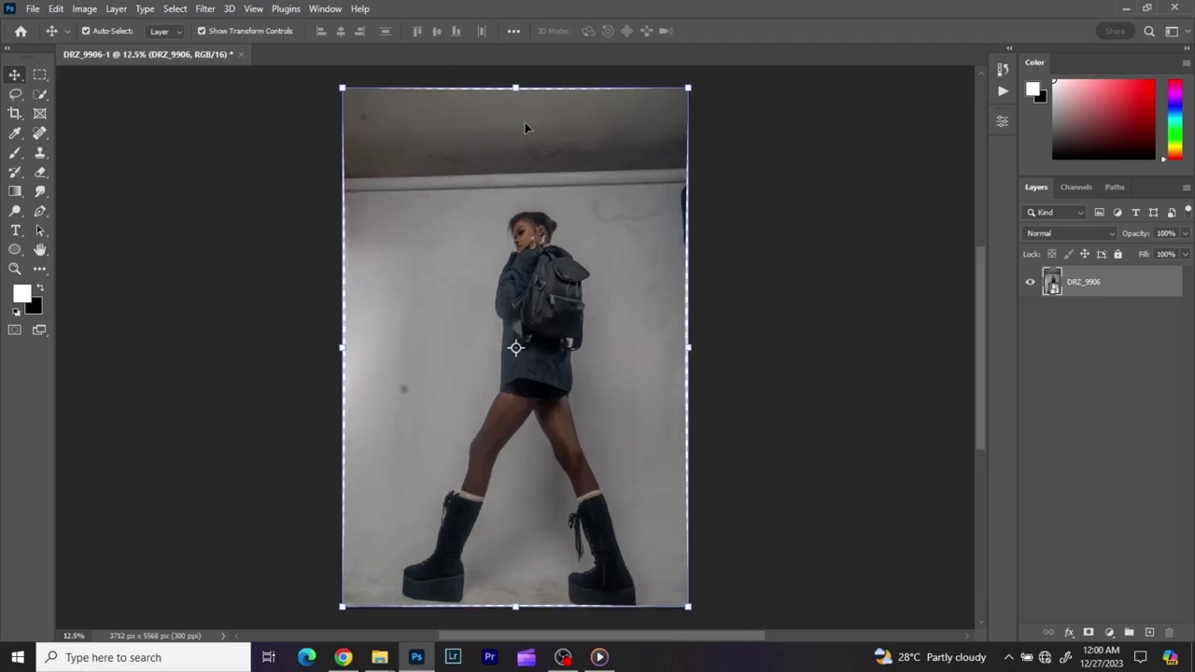
scroll(521, 126, "down", 1)
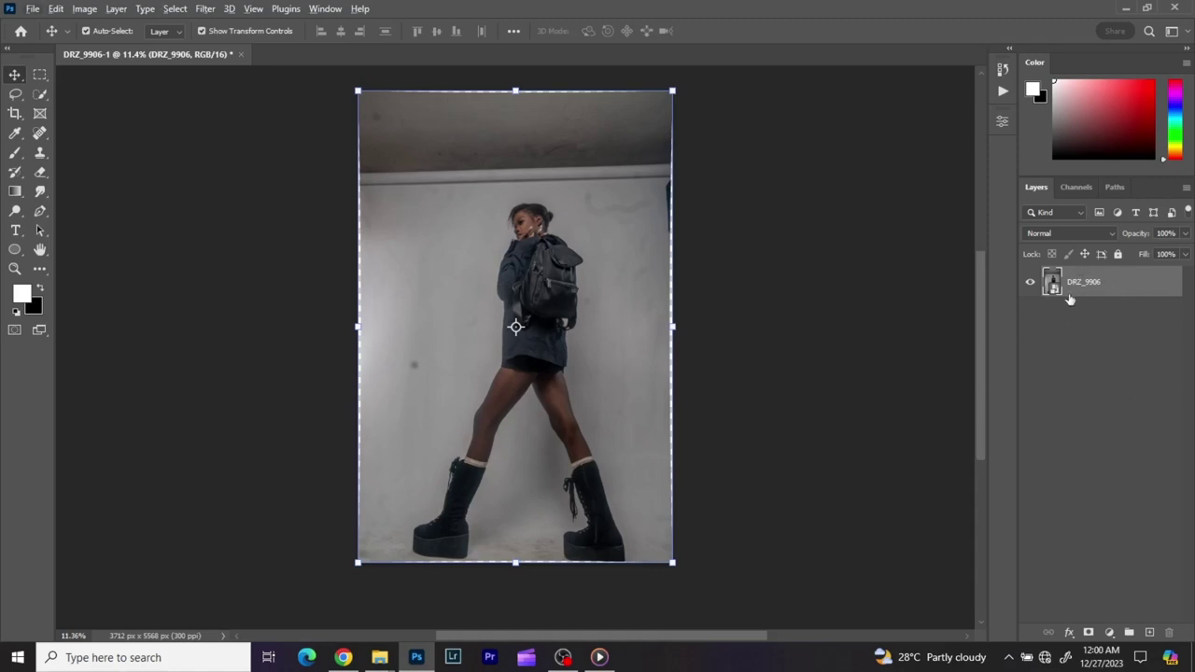
scroll(441, 342, "up", 1)
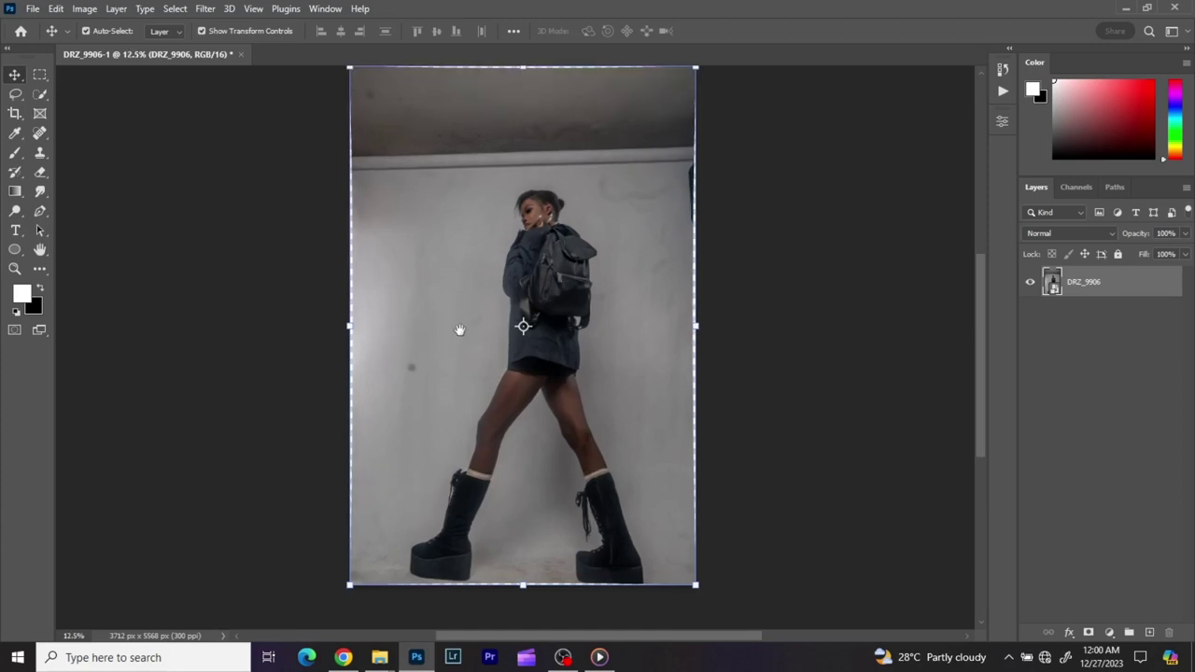
left_click_drag(459, 330, 515, 357)
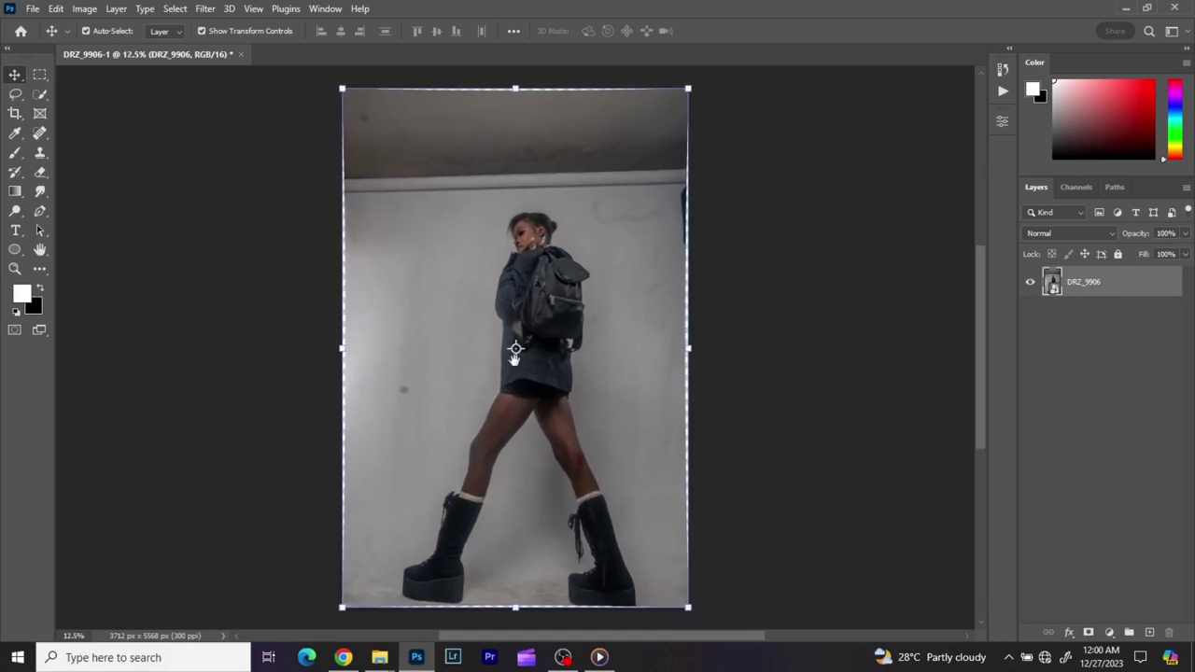
Start a 16 x 20 in crop, rotating the photo slightly to level the ceiling edge and shifting it sideways within the frame.
left_click(15, 113)
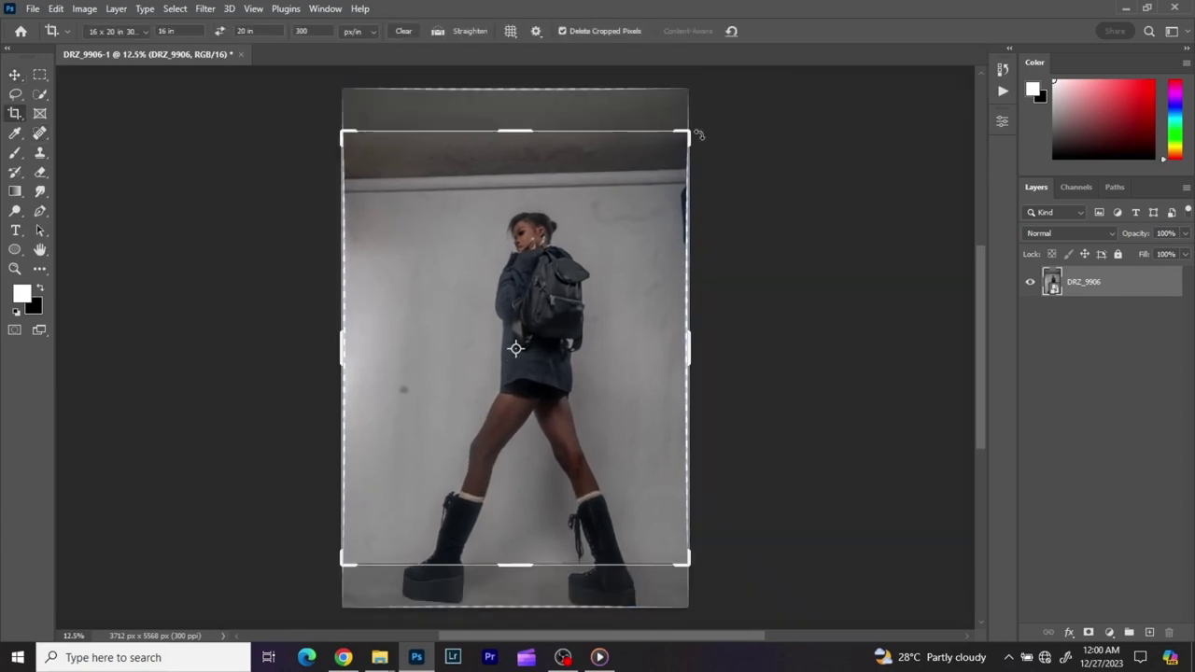
left_click_drag(707, 121, 713, 129)
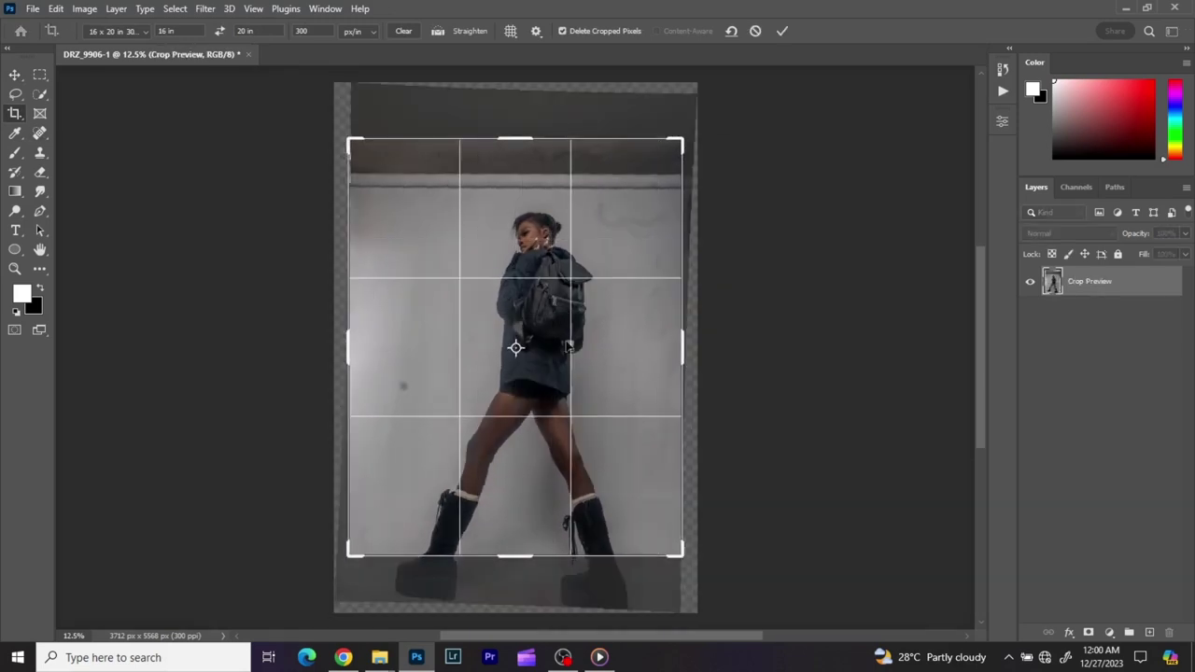
left_click_drag(535, 331, 520, 329)
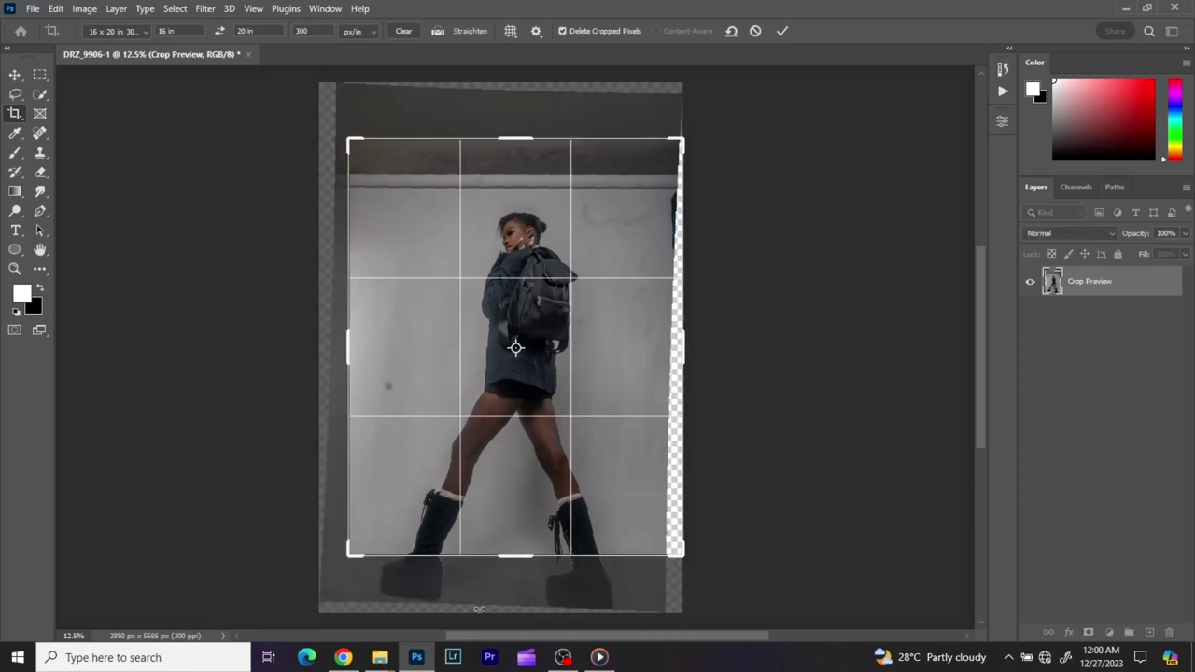
Enlarge the crop frame beyond the photo's edges to include both boots and more of the ceiling, and apply the crop.
mouse_move(513, 560)
left_mouse_down()
mouse_move(512, 581)
mouse_move(525, 581)
left_mouse_up()
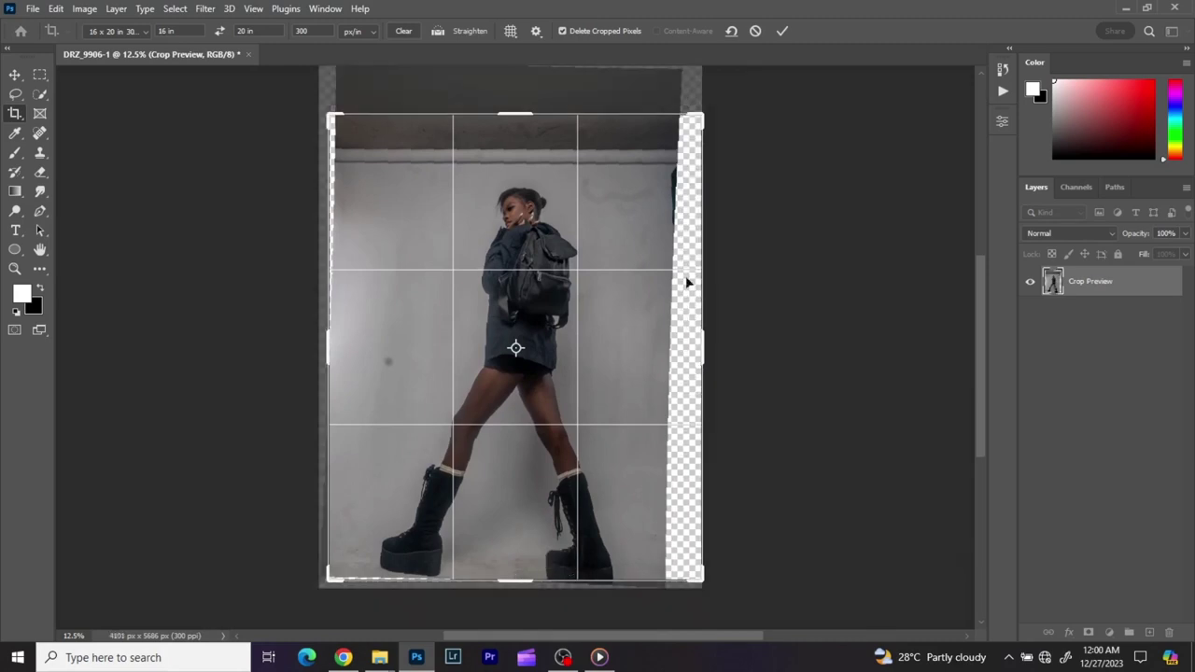
left_click_drag(711, 110, 719, 108)
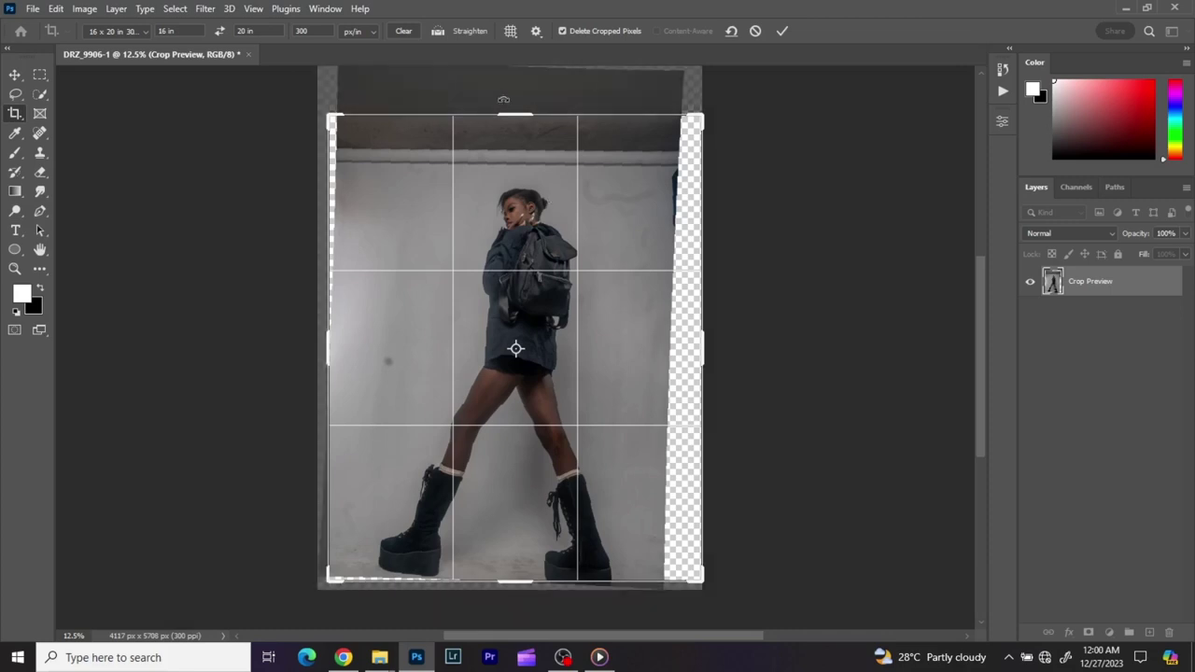
left_click_drag(513, 114, 515, 100)
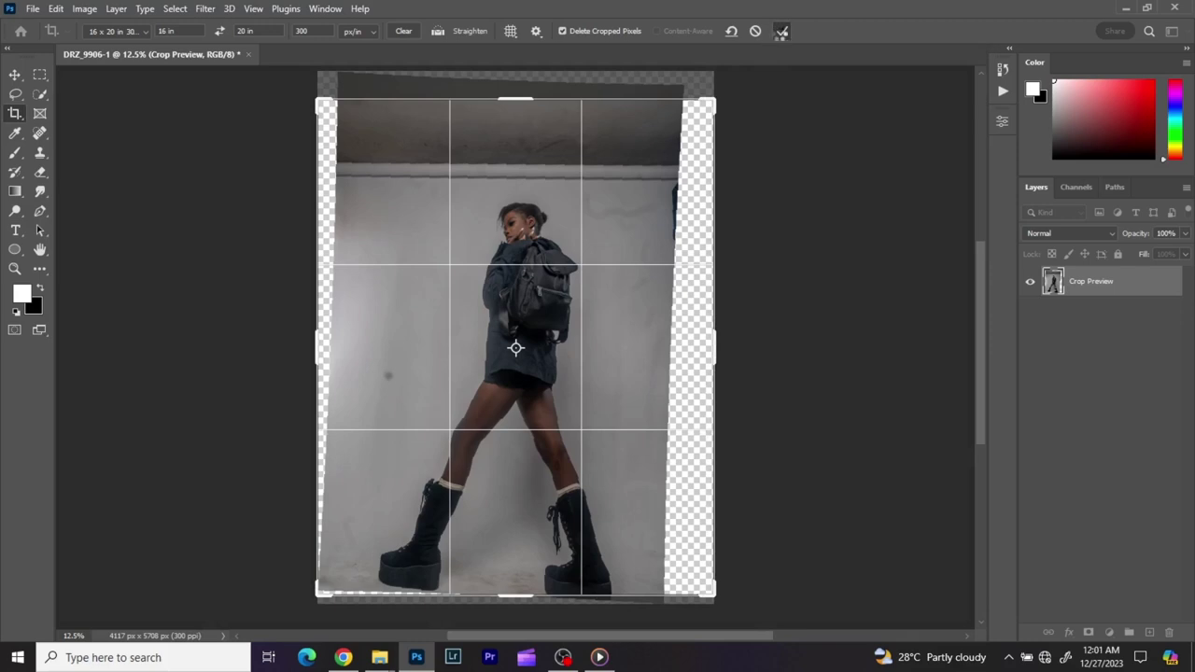
left_click(779, 32)
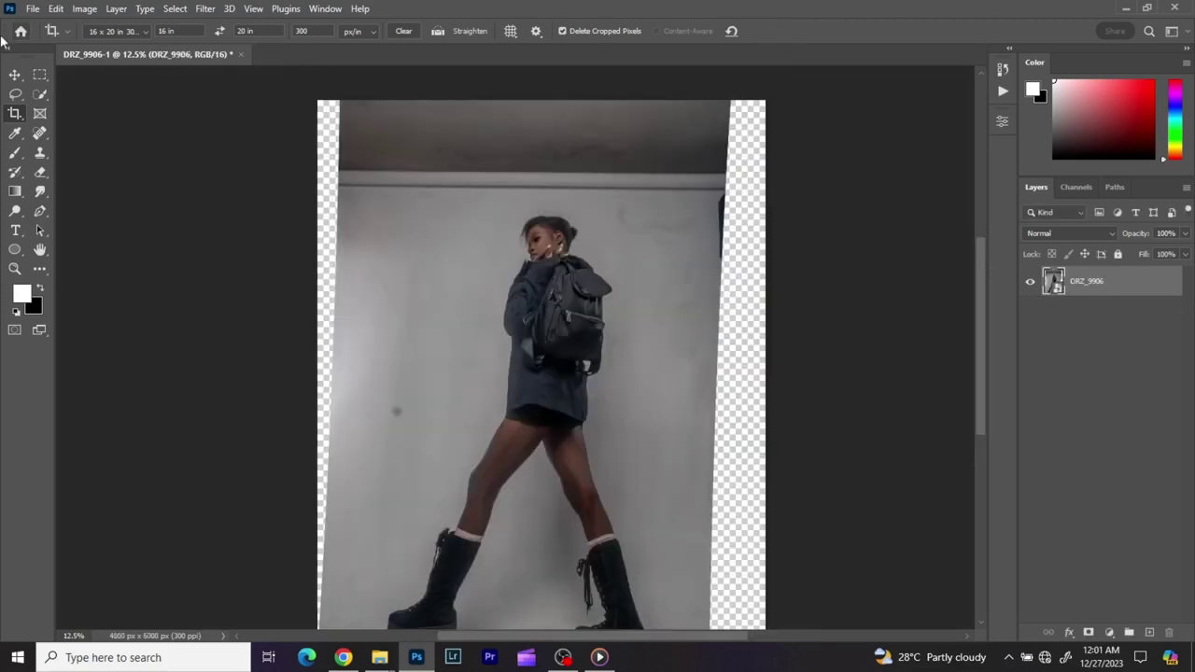
left_click(15, 74)
scroll(117, 84, "down", 1)
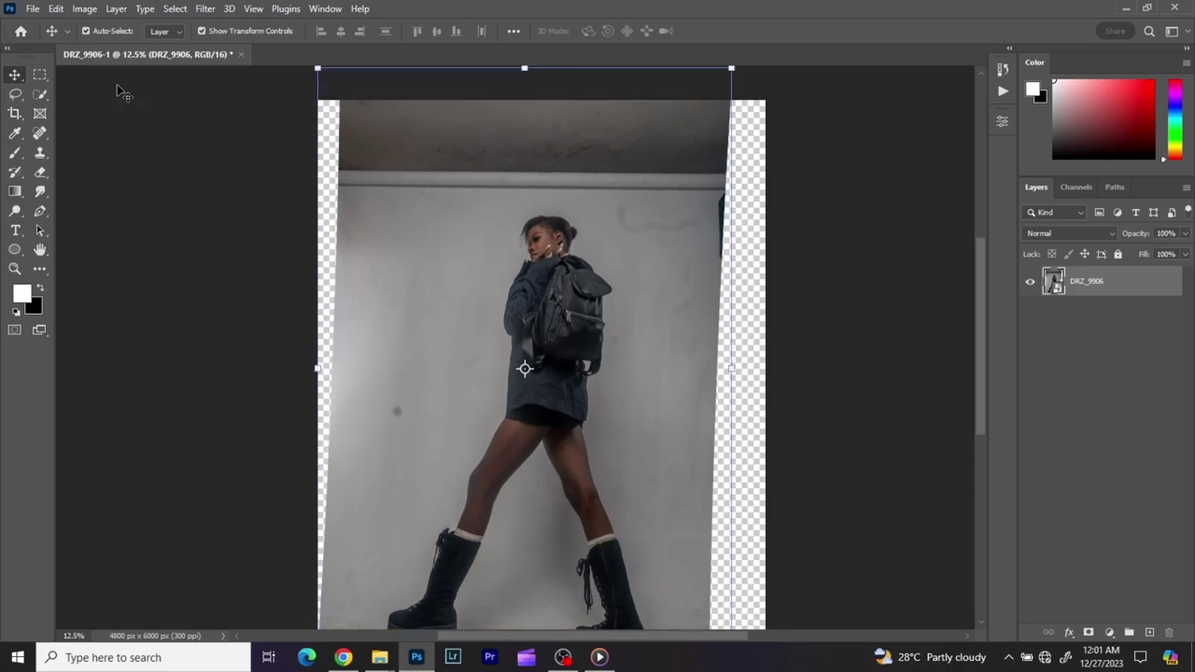
key("super")
left_click(202, 147)
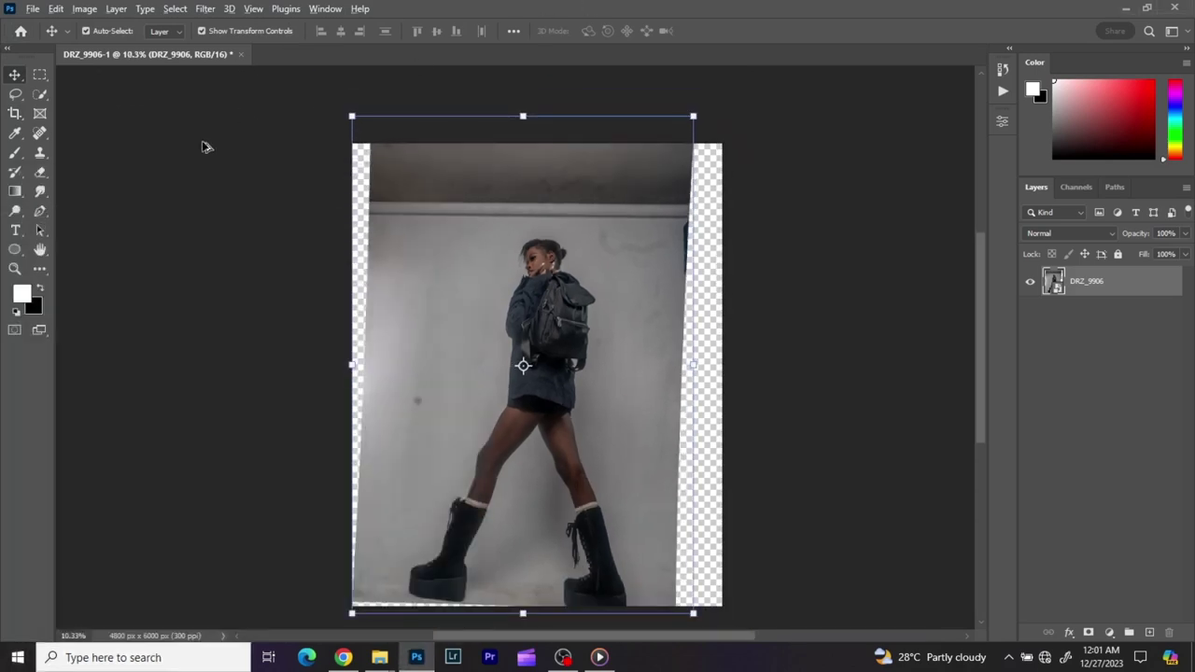
scroll(666, 298, "down", 2)
scroll(629, 327, "up", 3)
left_click_drag(629, 327, 648, 286)
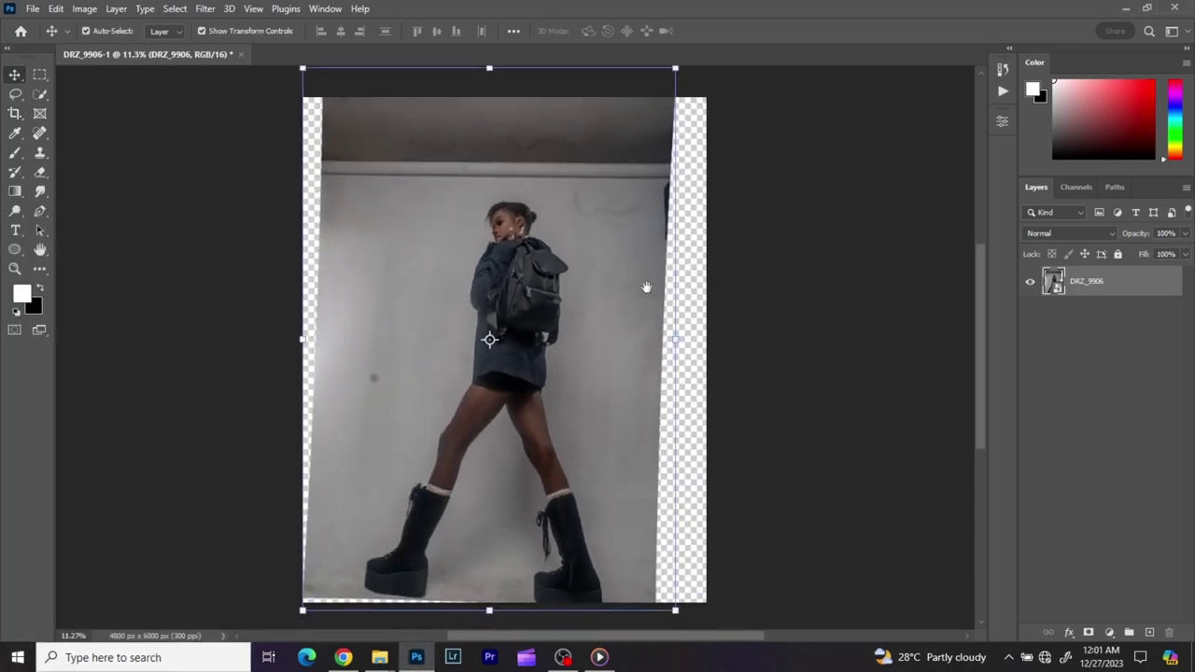
scroll(648, 285, "up", 1)
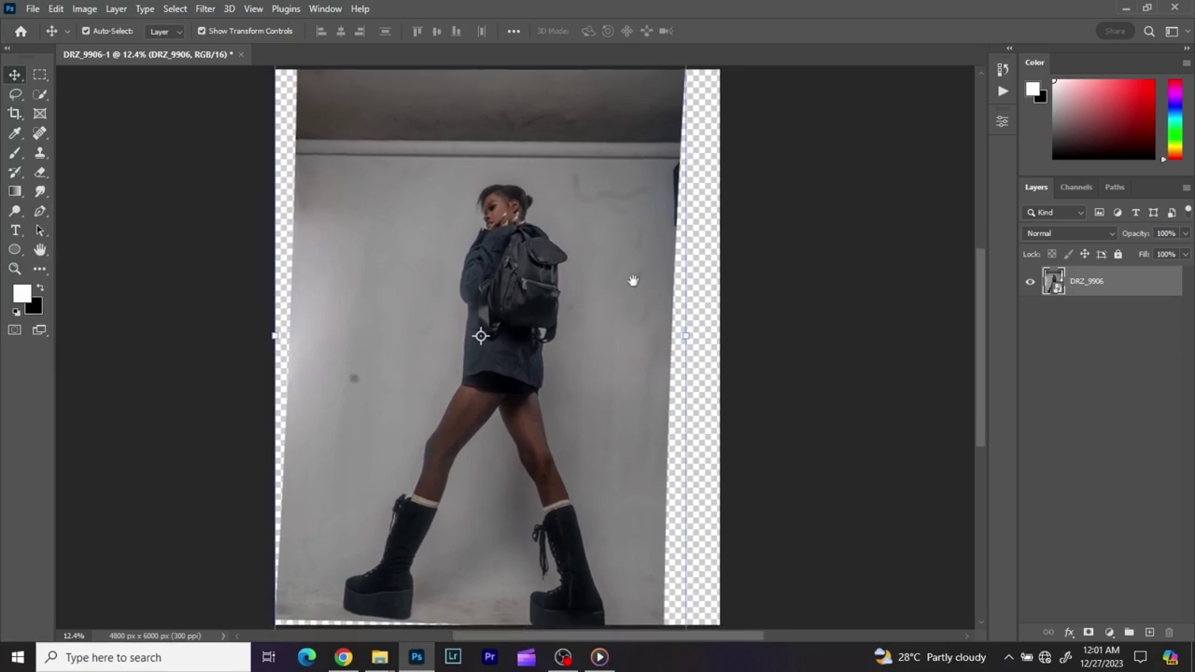
Resize the image to a height of 4000 pixels, keeping its proportions.
left_click(84, 9)
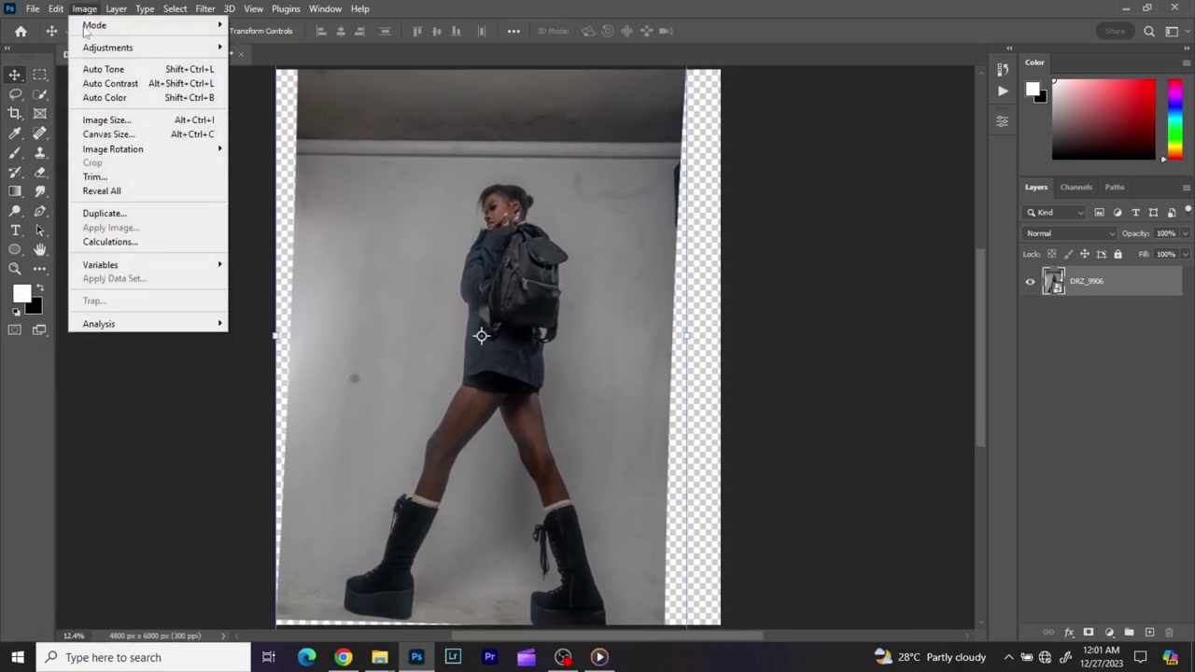
left_click(103, 118)
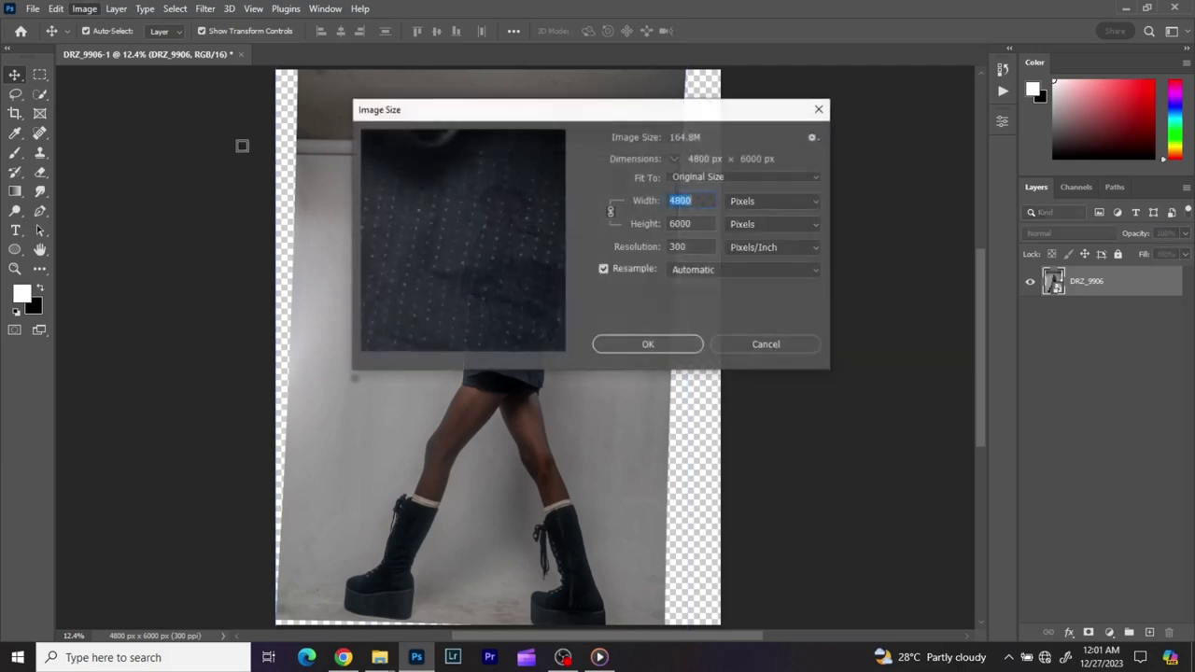
left_click(678, 224)
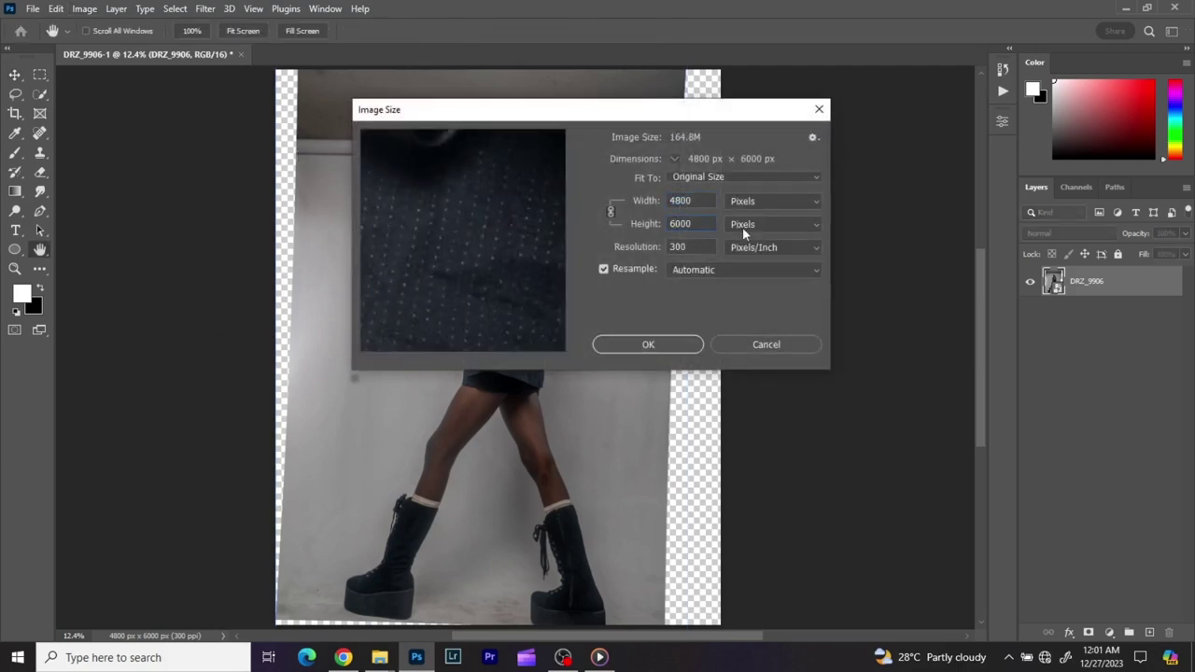
key("BackSpace")
key("BackSpace")
key("BackSpace")
key("BackSpace")
type("2000")
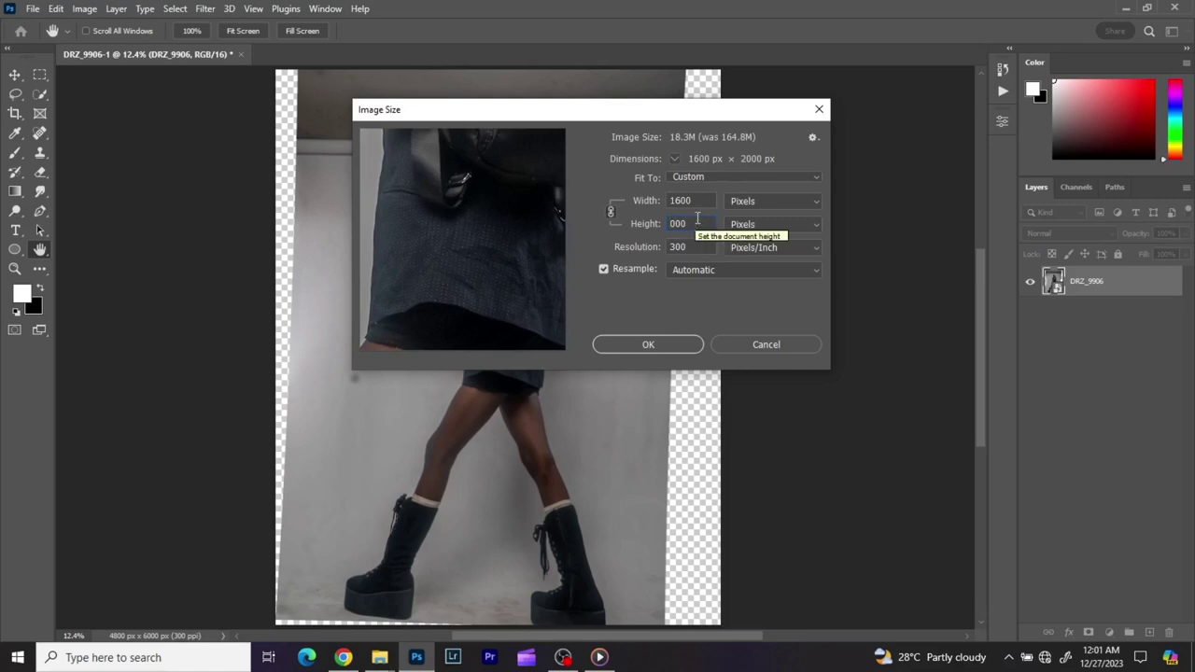
key("BackSpace")
type("4")
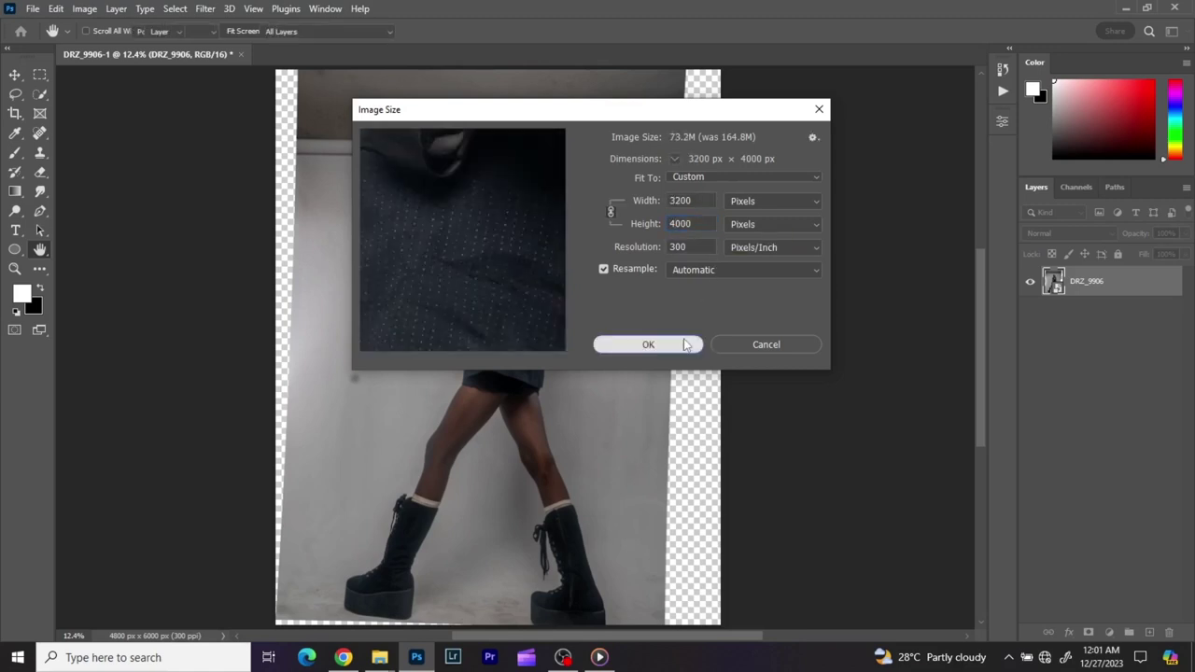
left_click(689, 342)
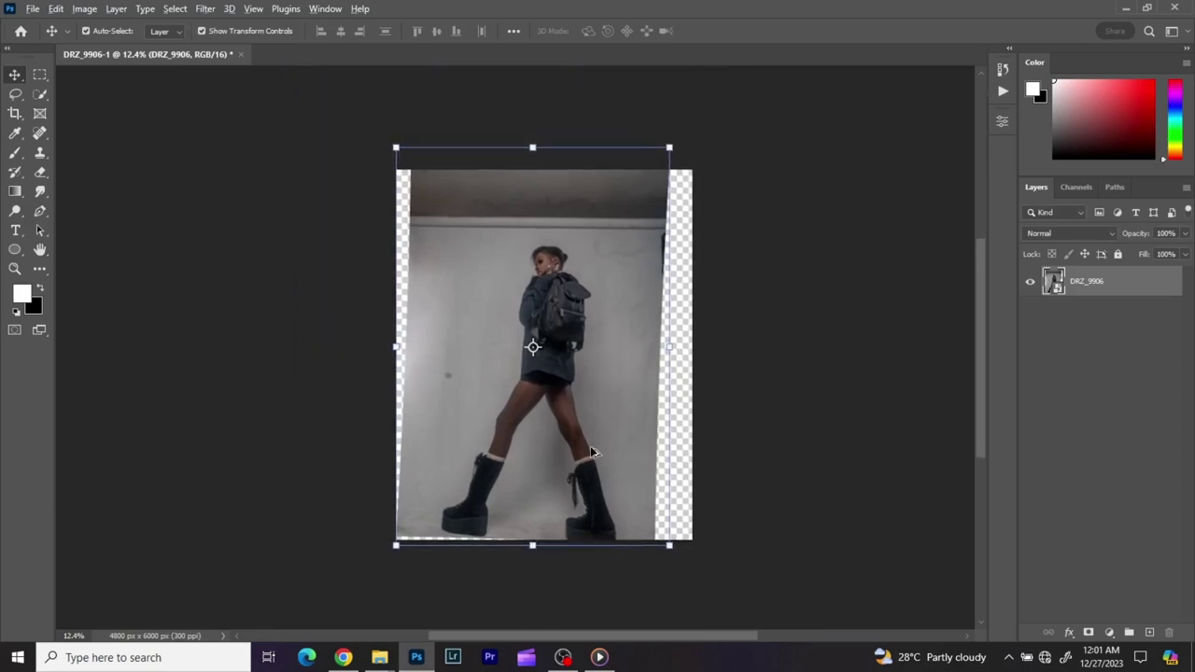
Flatten the image and duplicate the resulting background onto a new layer.
key("ctrl+0")
scroll(573, 456, "up", 2)
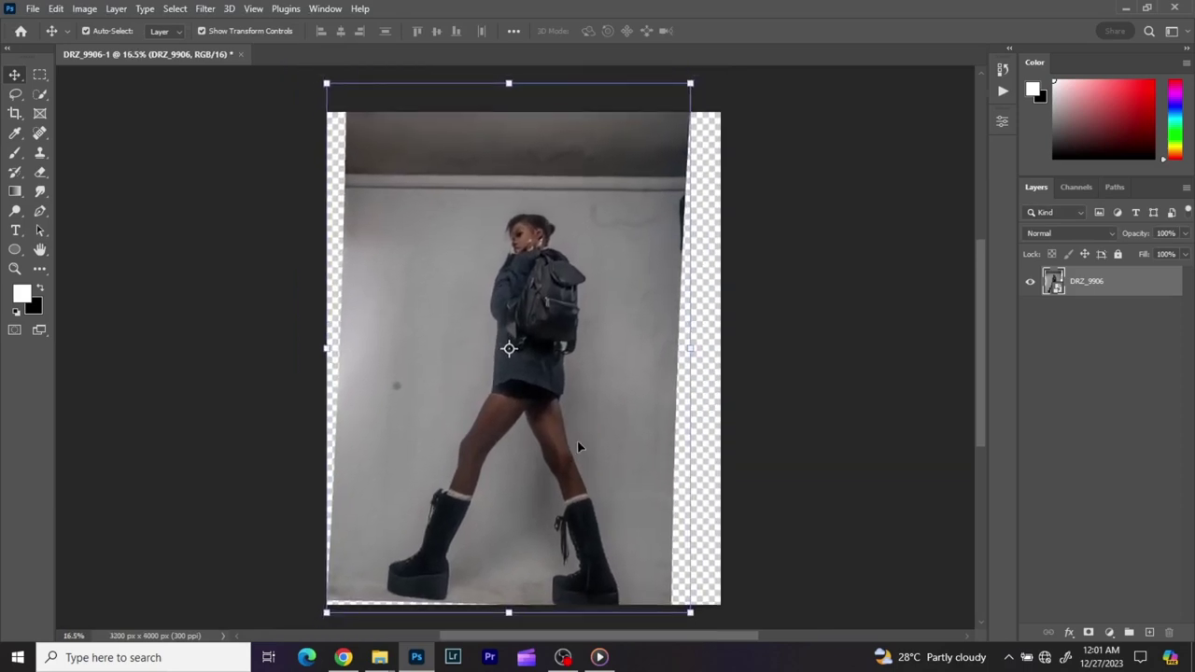
left_click_drag(578, 442, 581, 436)
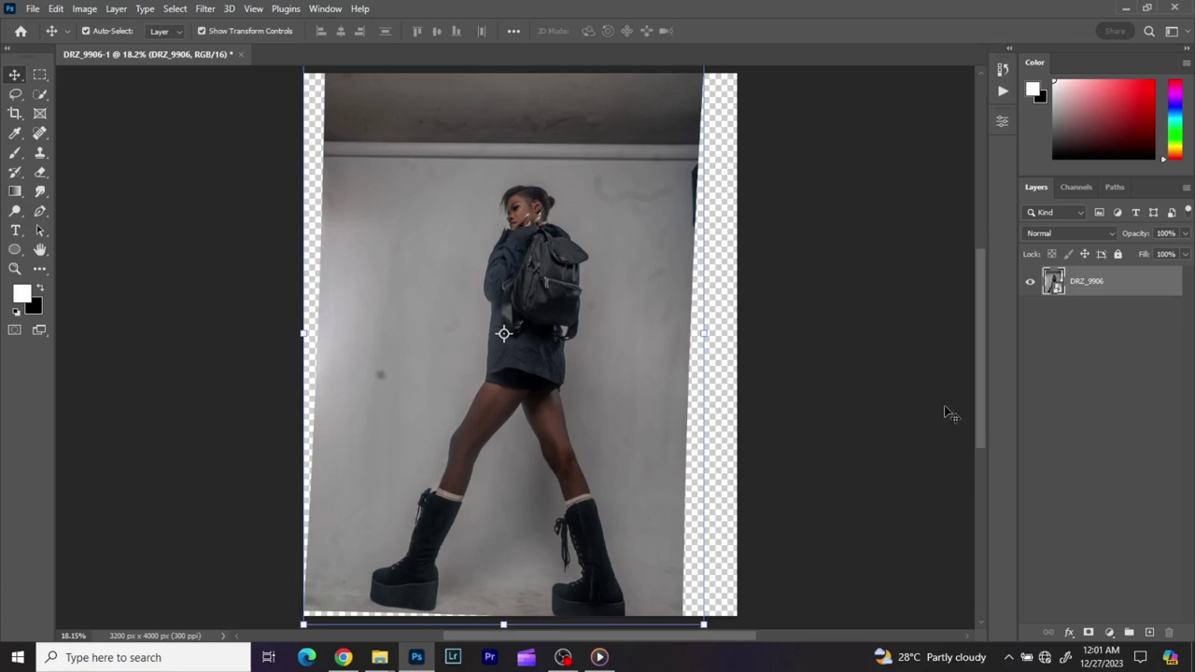
right_click(1079, 286)
left_click(951, 504)
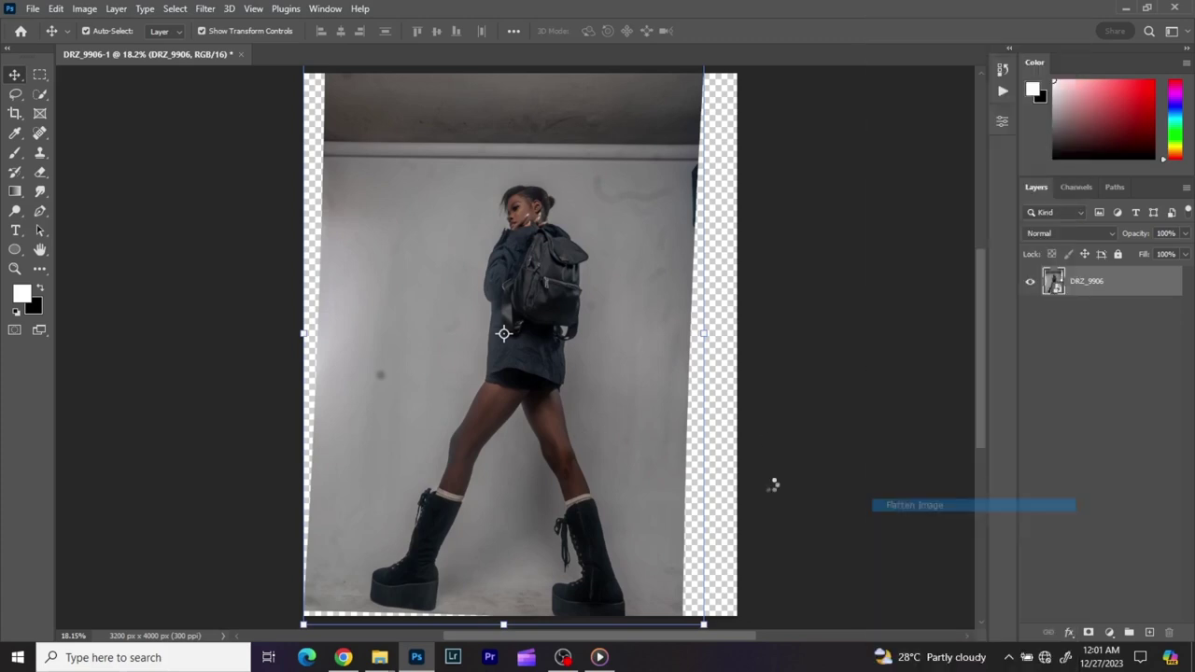
key("ctrl+j")
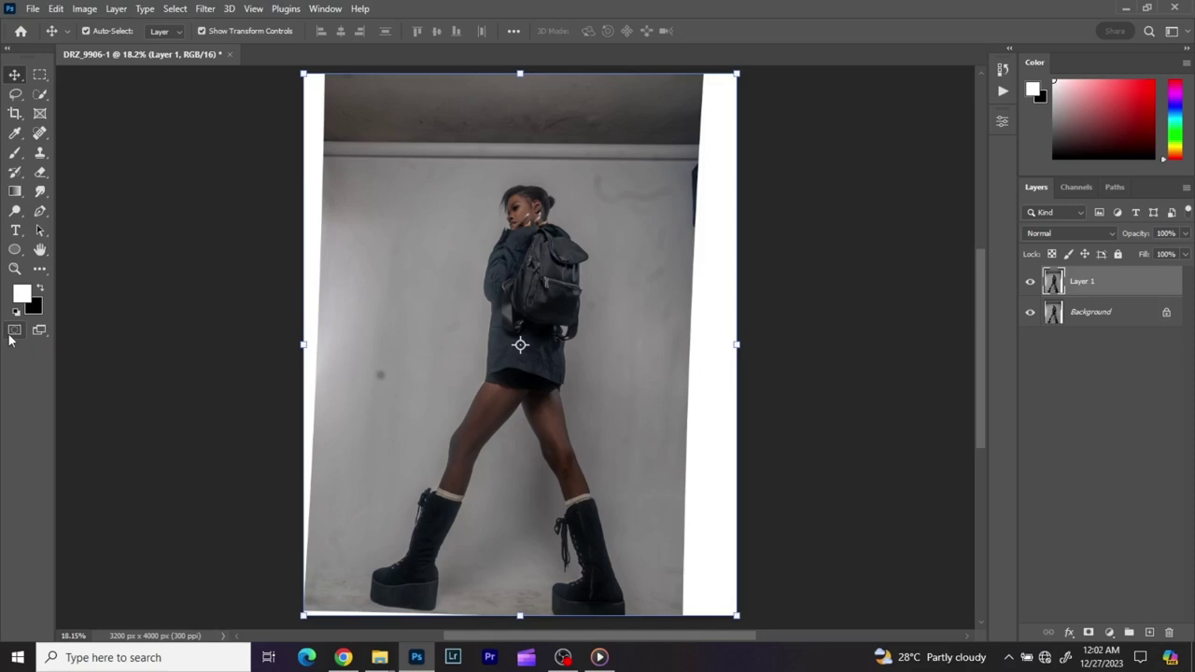
Select the woman on Layer 1 with the Select Subject quick action.
left_click(1002, 123)
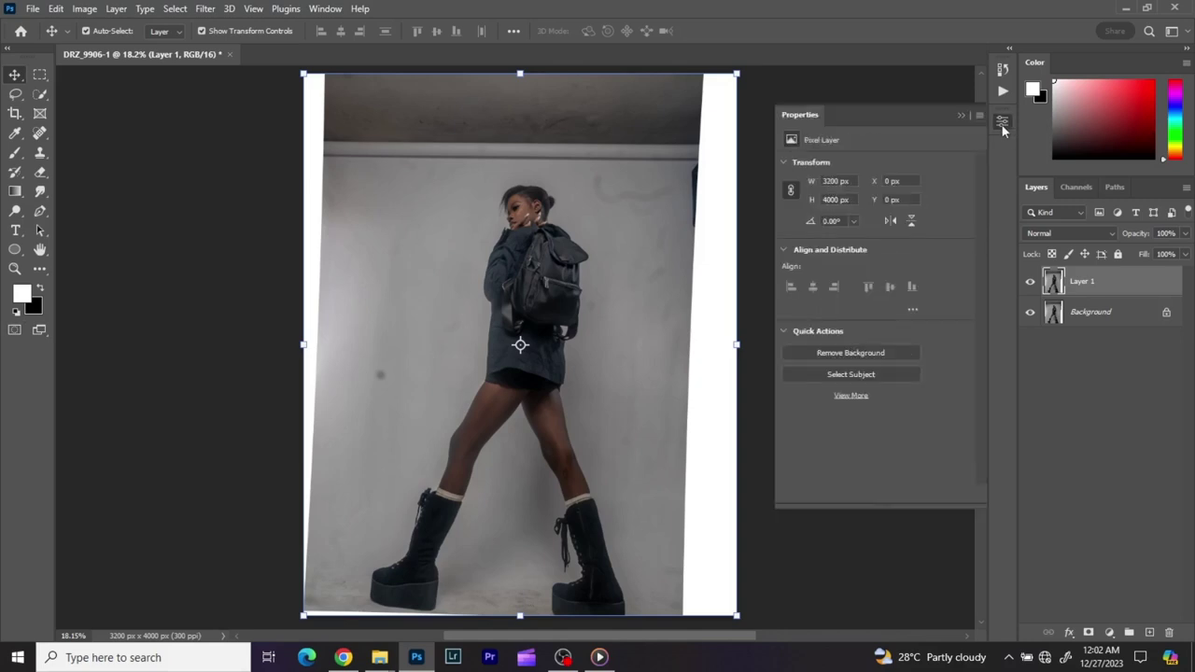
left_click(859, 374)
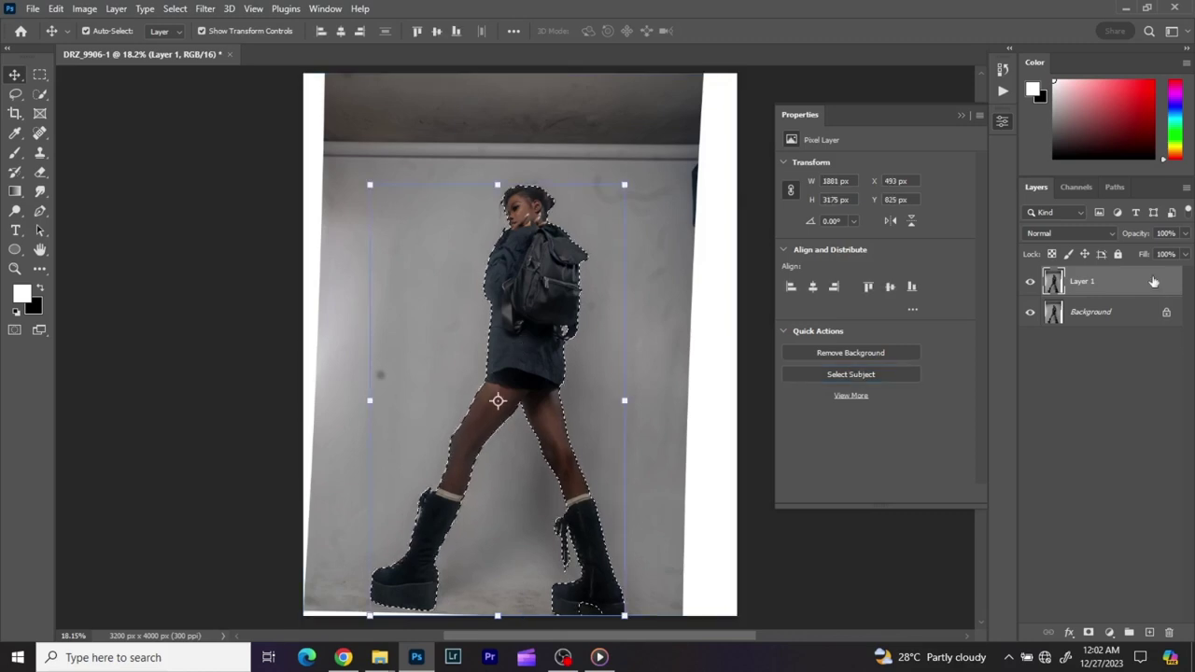
left_click(1004, 128)
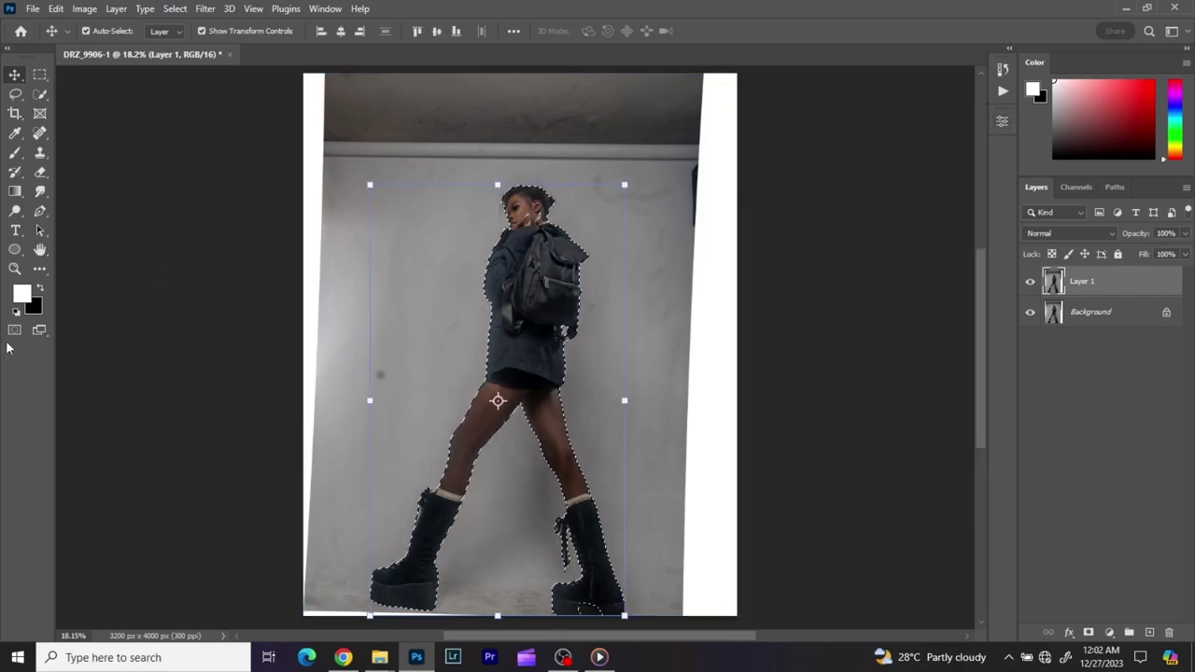
In Quick Mask mode, brush black over the background gaps between the laces of the boot on the photo's left side.
scroll(493, 531, "up", 5)
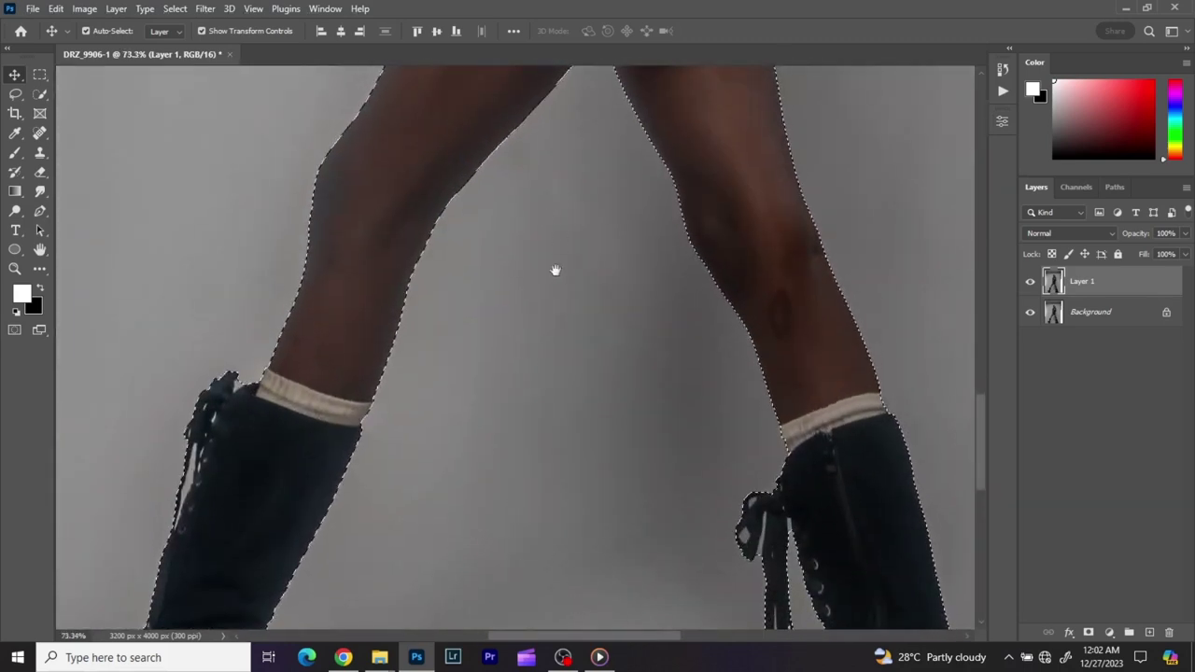
left_click_drag(555, 270, 622, 120)
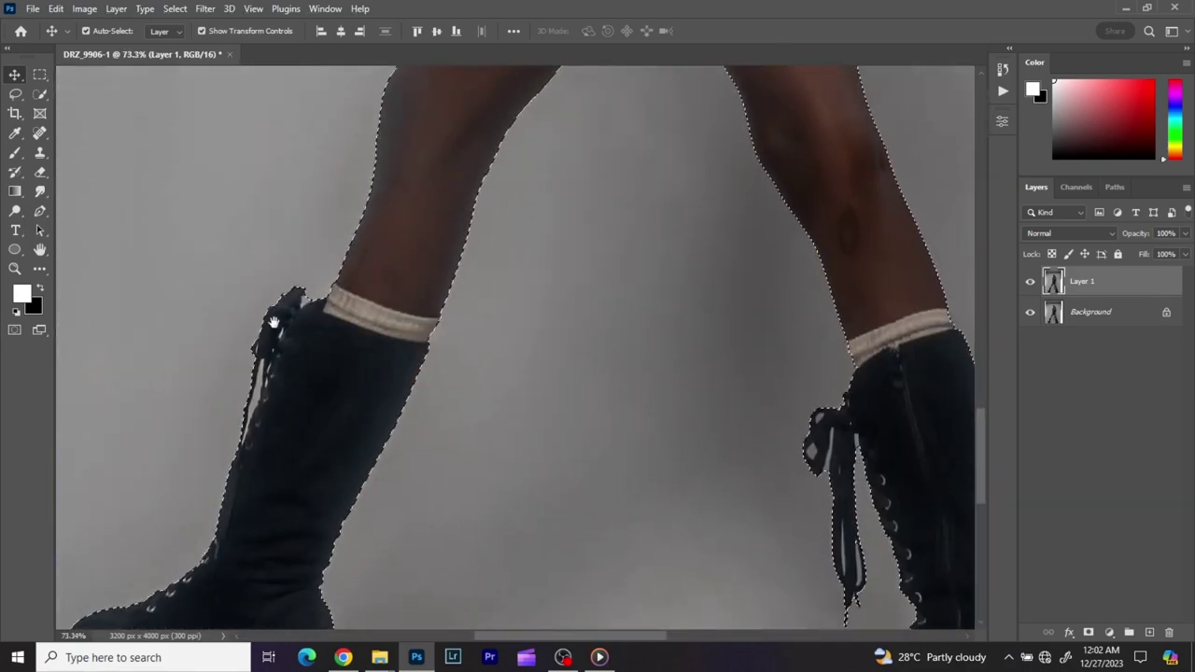
left_click_drag(281, 317, 355, 225)
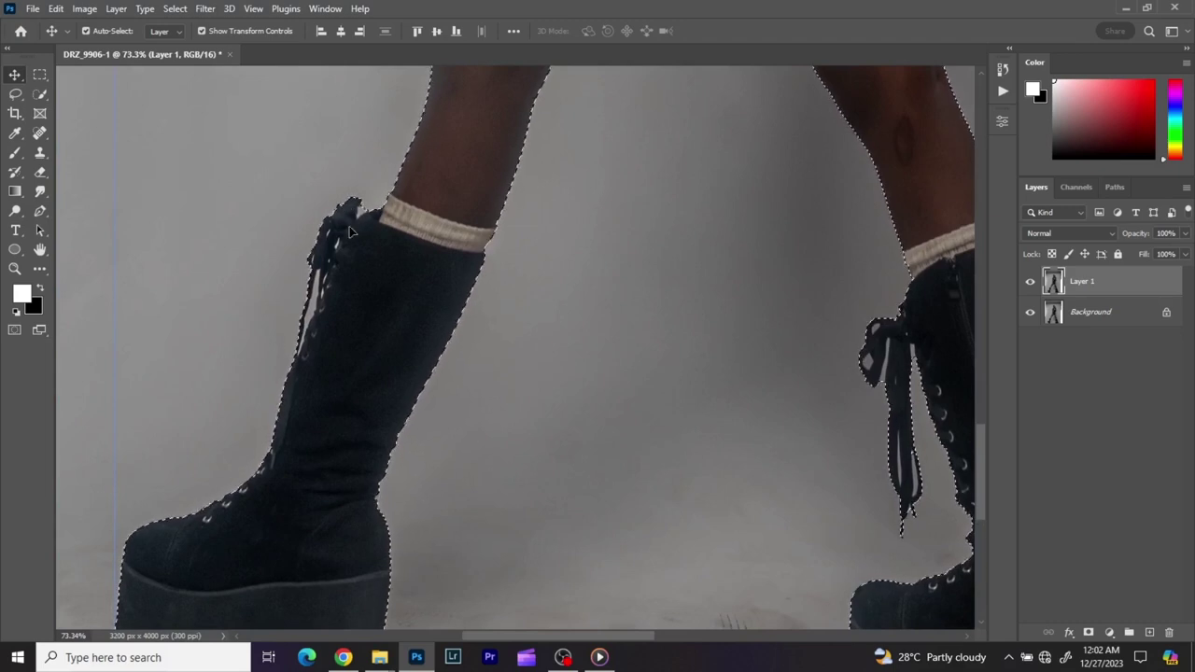
left_click(14, 329)
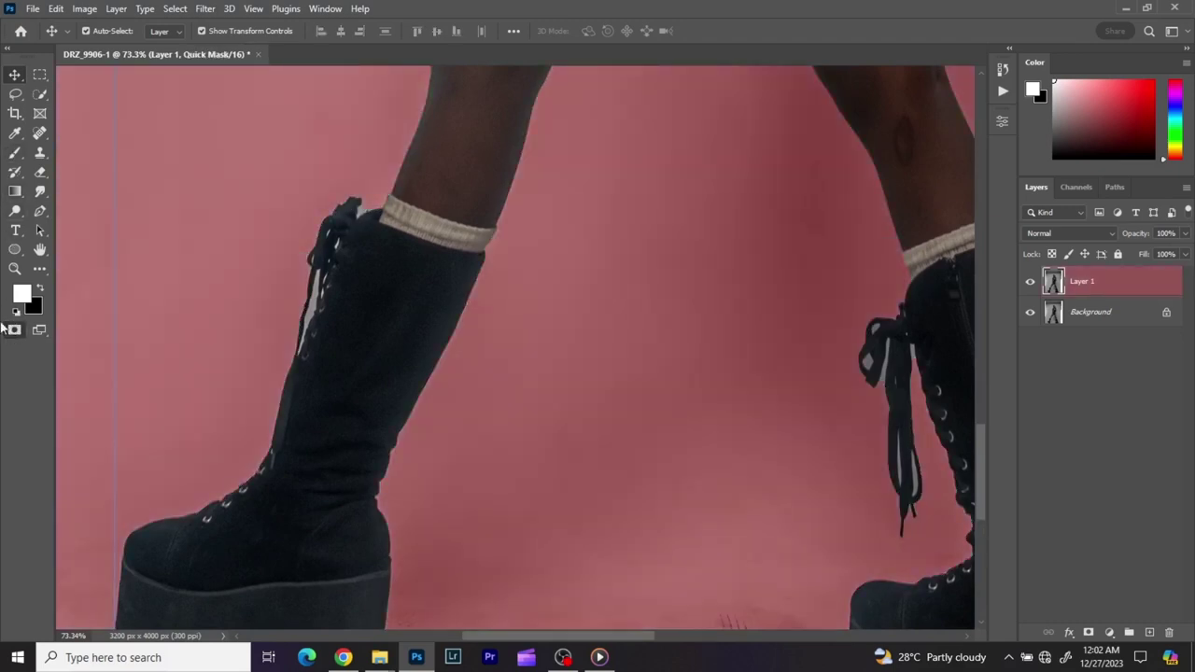
left_click(15, 152)
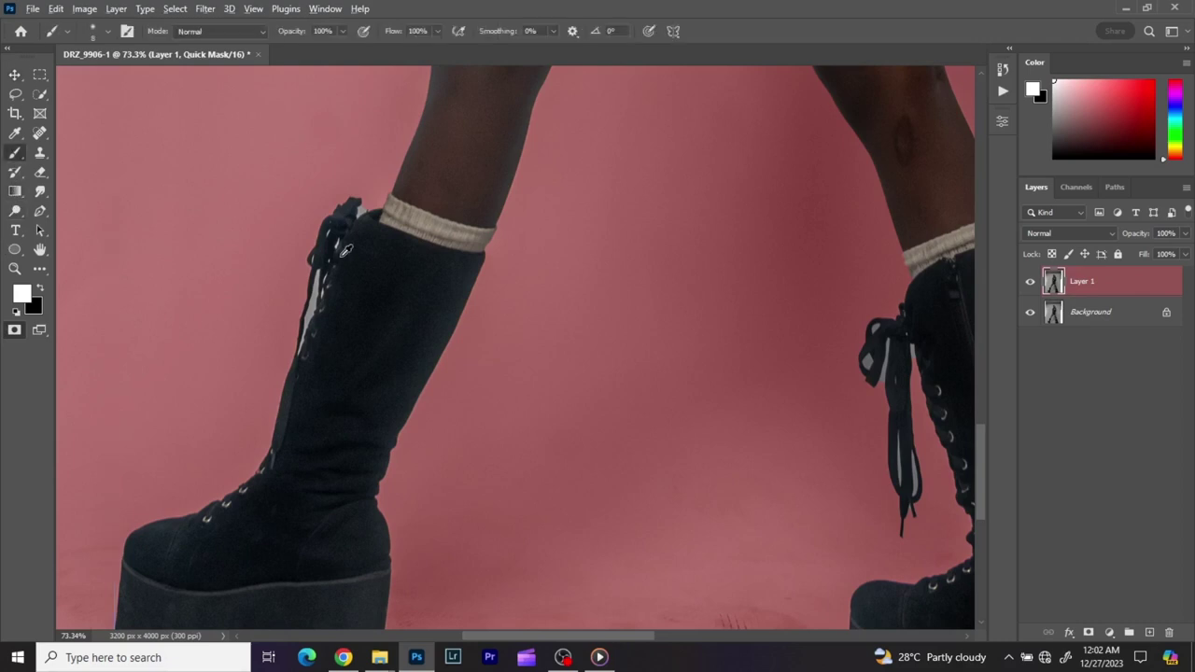
scroll(345, 251, "up", 5)
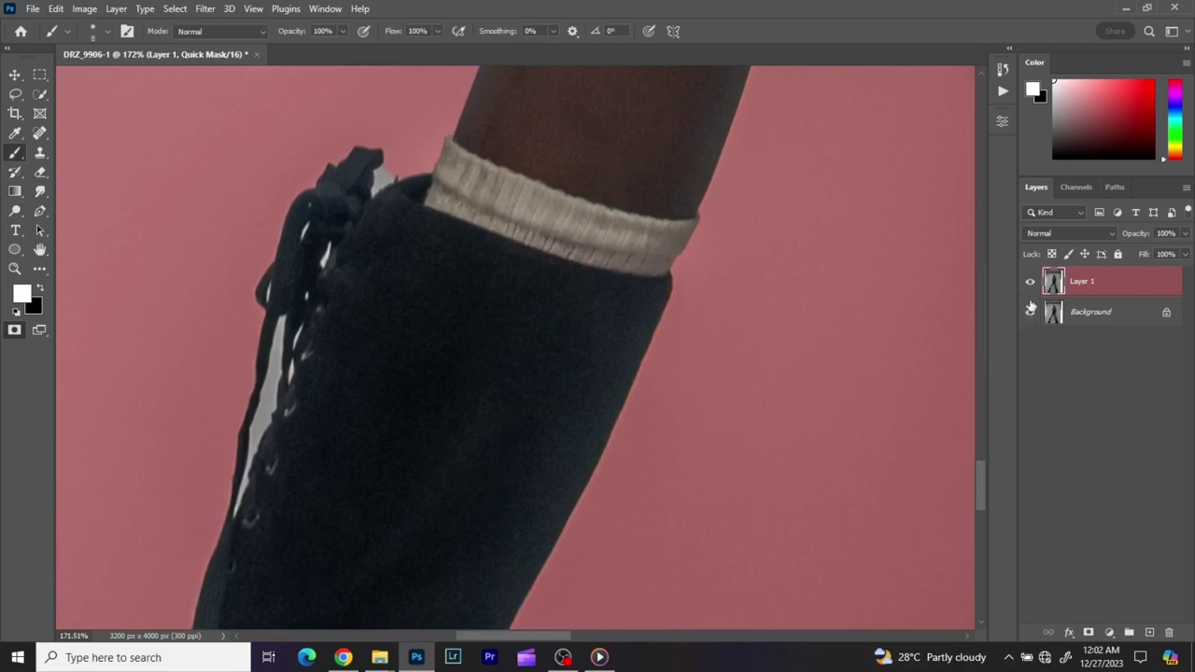
key("x")
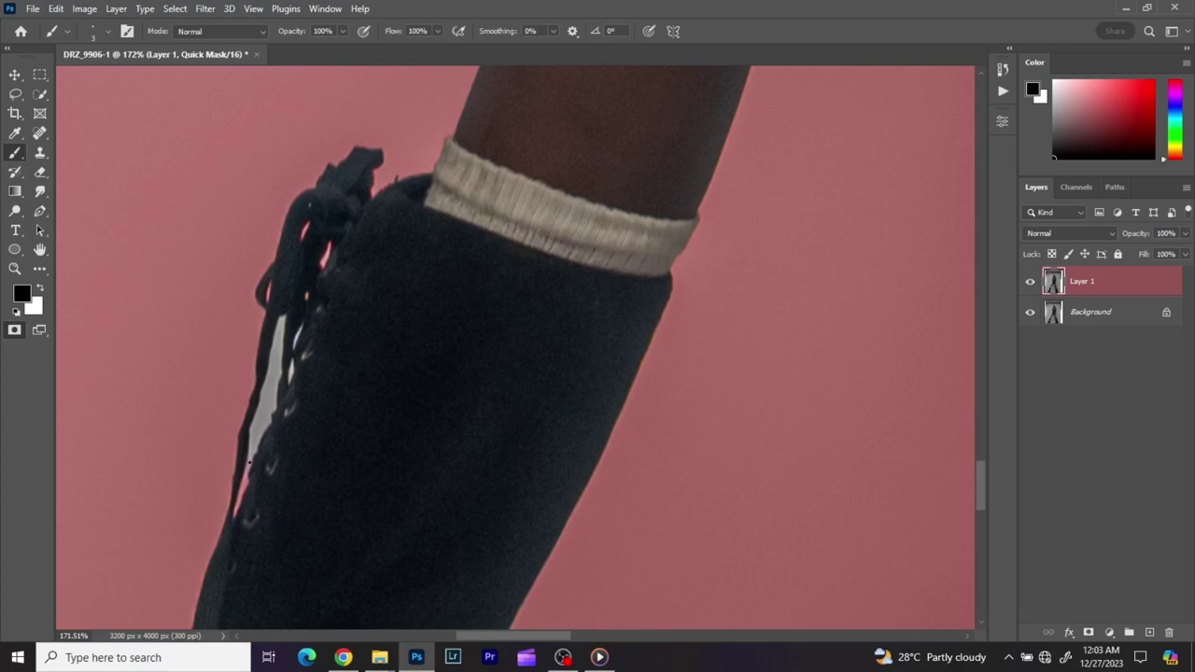
left_click_drag(249, 439, 274, 405)
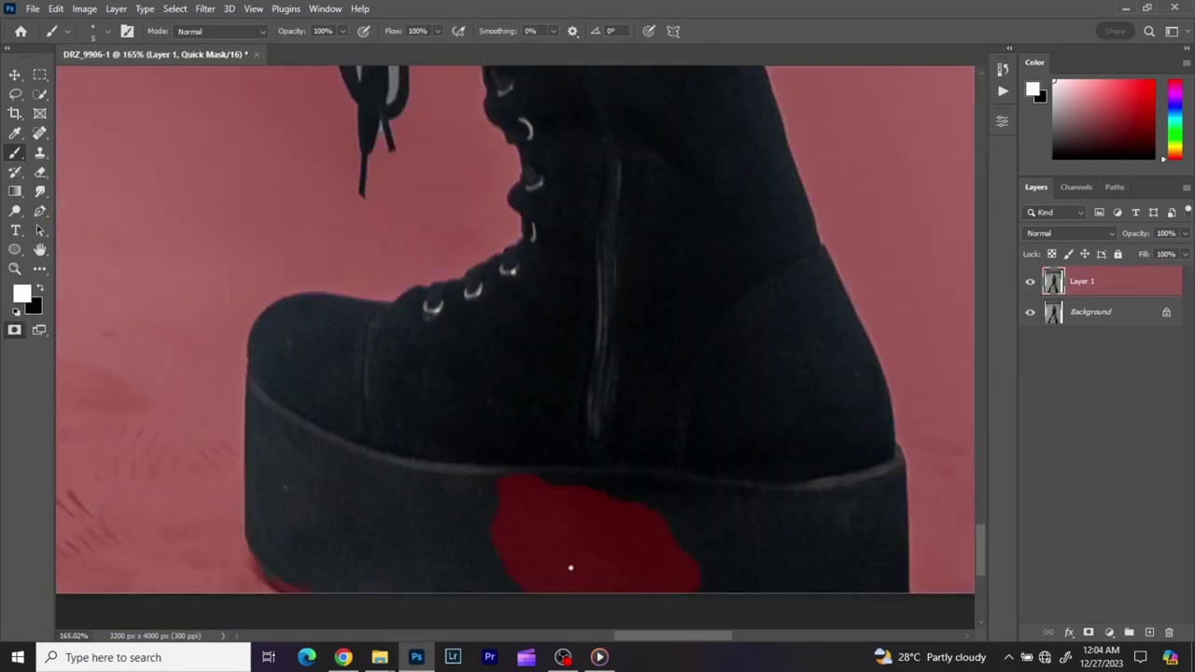
Mask the background gaps between the loose hair strands beside the face with black, and return from Quick Mask to the selection.
key("ctrl+z")
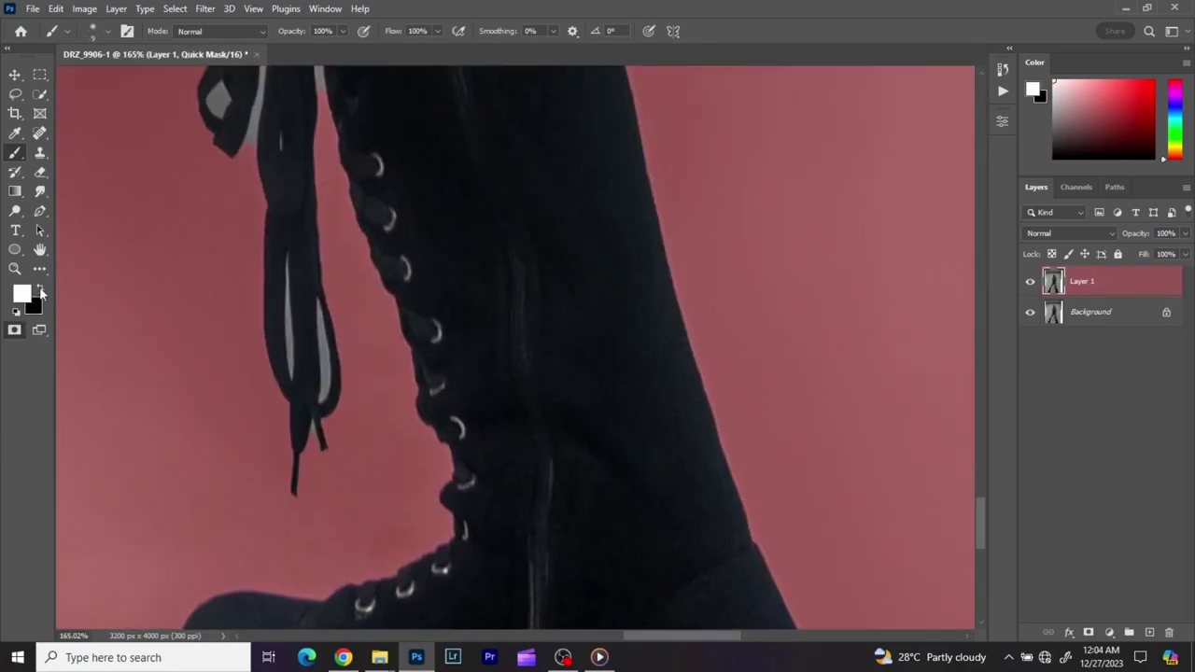
key("x")
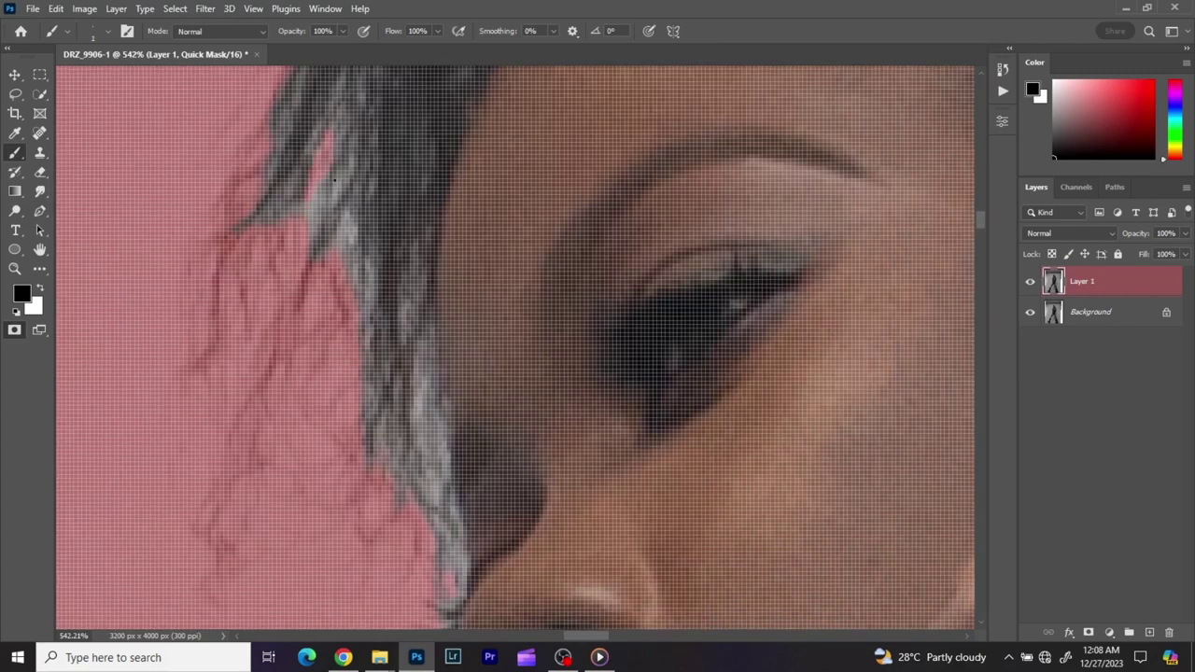
scroll(309, 294, "down", 2)
scroll(308, 294, "right", 2)
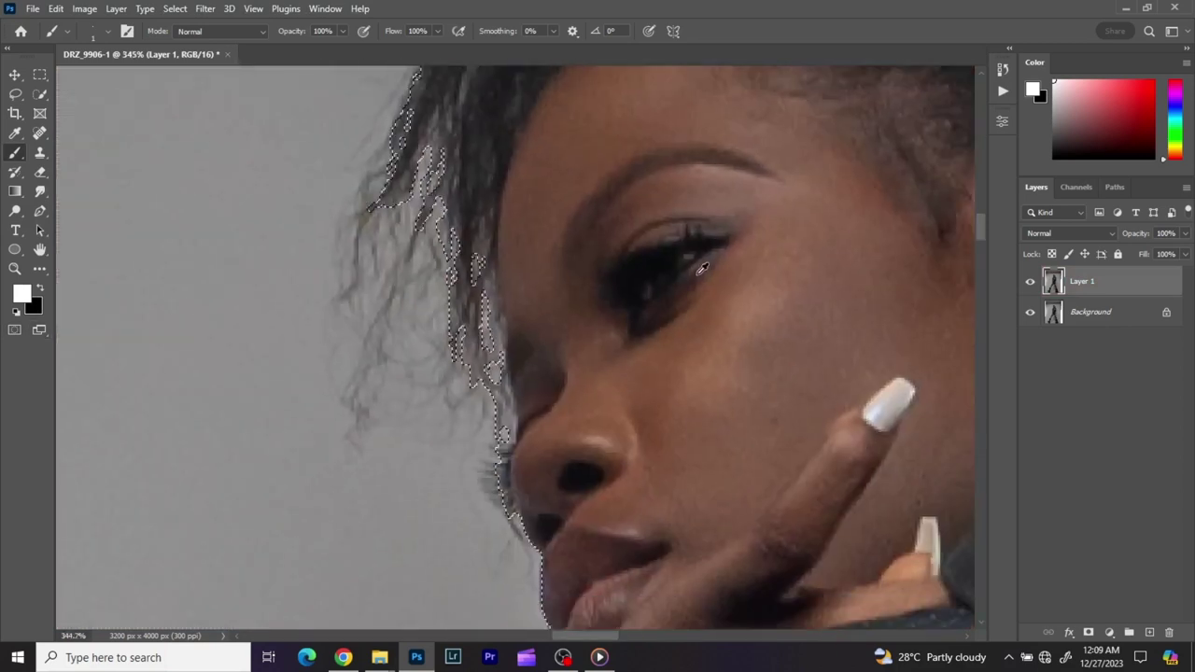
Inspect the refined selection around the head and full body, checking it with Quick Mask on and off.
scroll(702, 268, "down", 10)
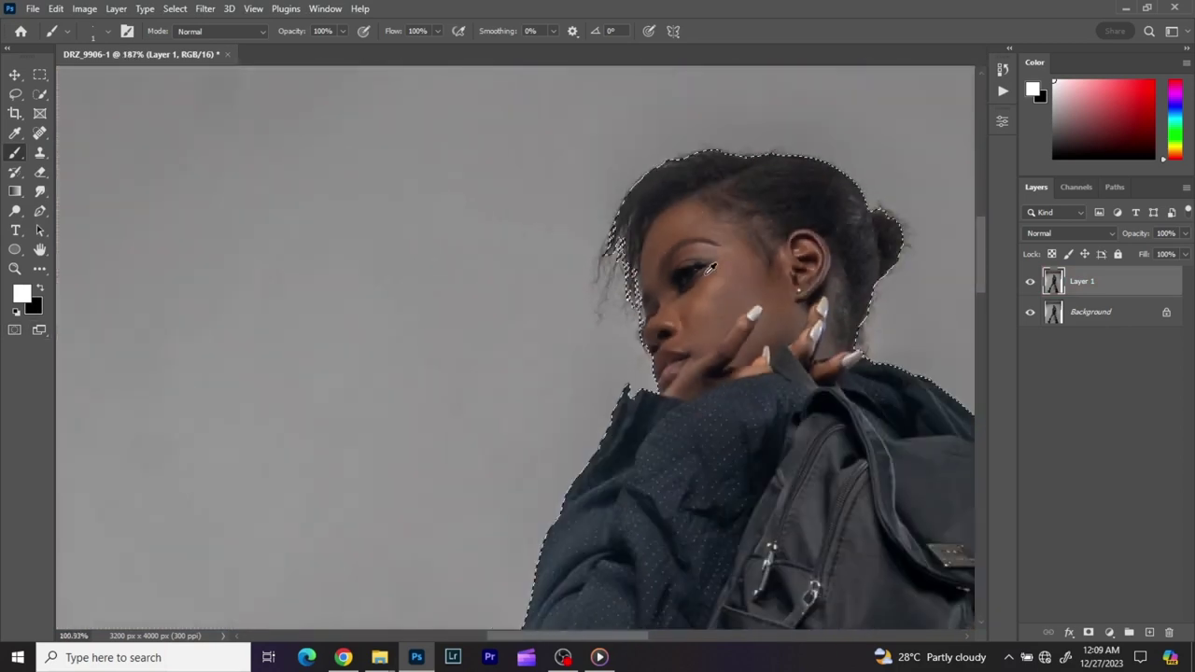
scroll(779, 289, "down", 4)
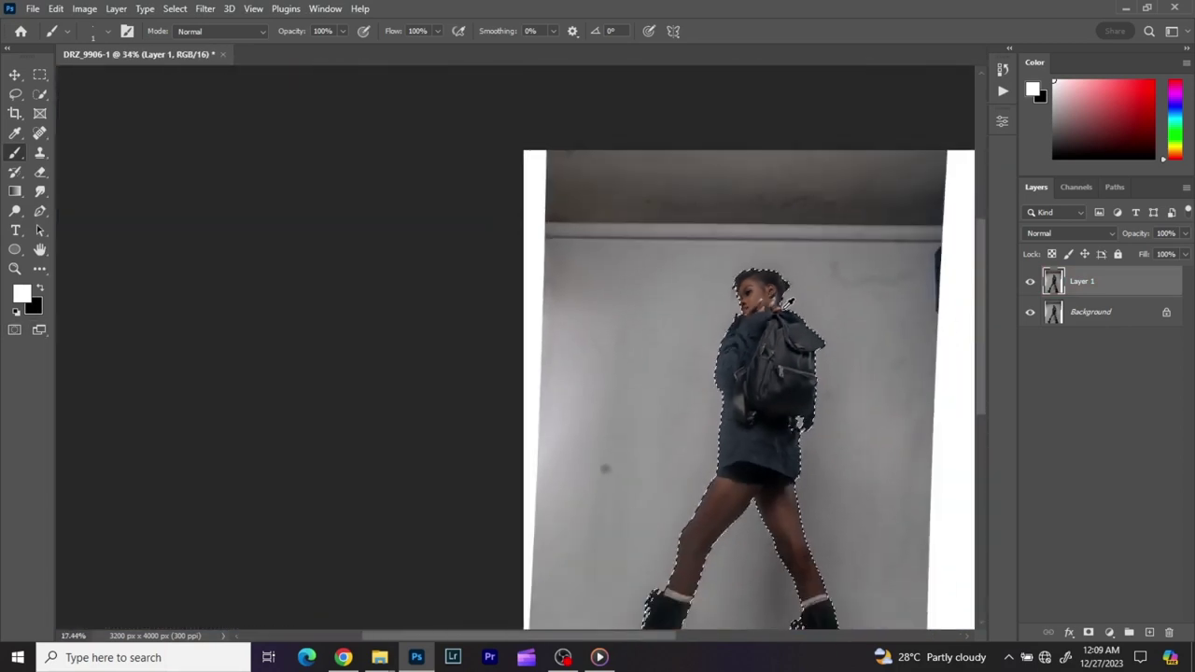
left_click_drag(700, 289, 511, 247)
scroll(511, 248, "up", 4)
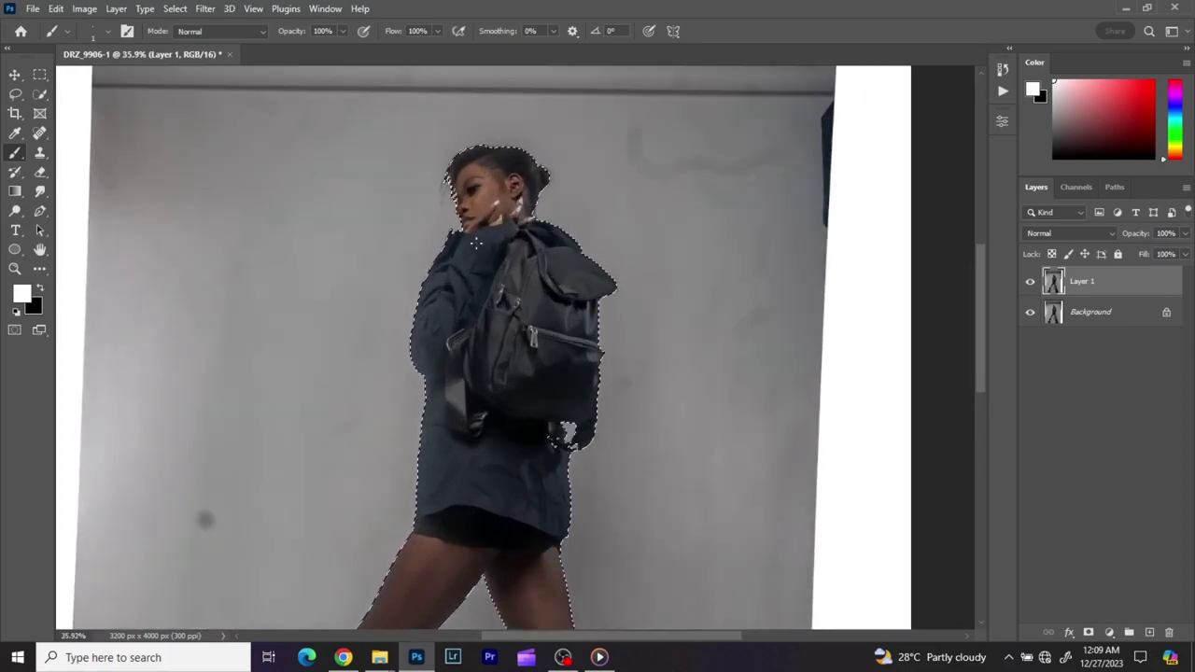
scroll(488, 240, "down", 4)
scroll(492, 239, "up", 2)
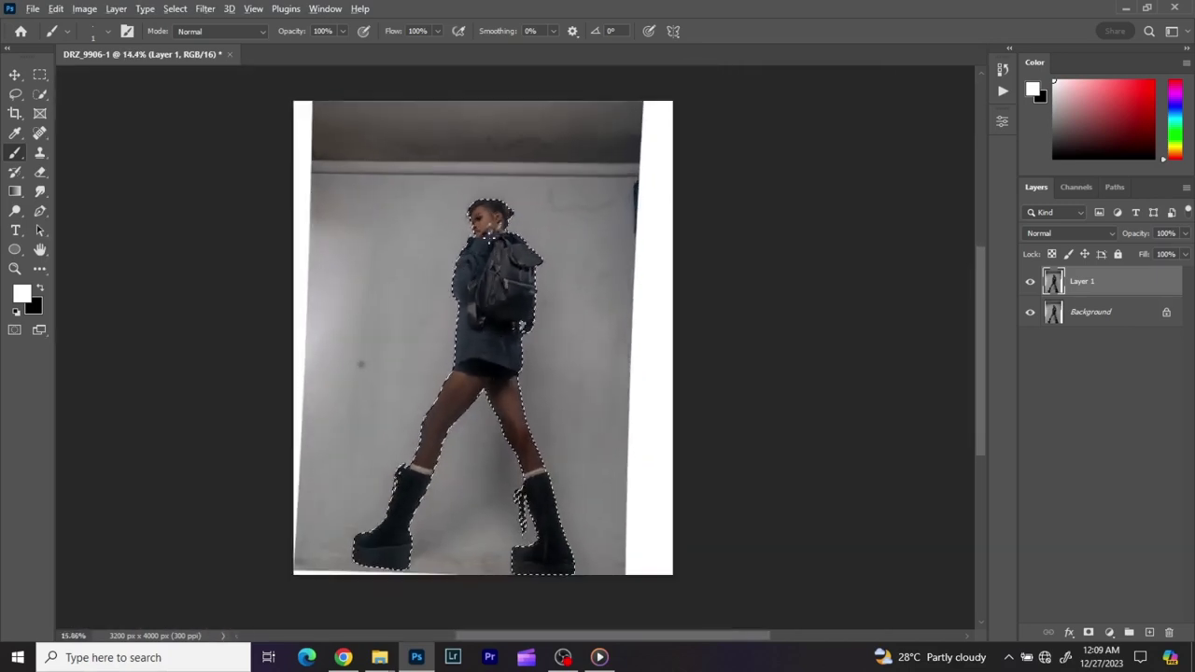
left_click(14, 330)
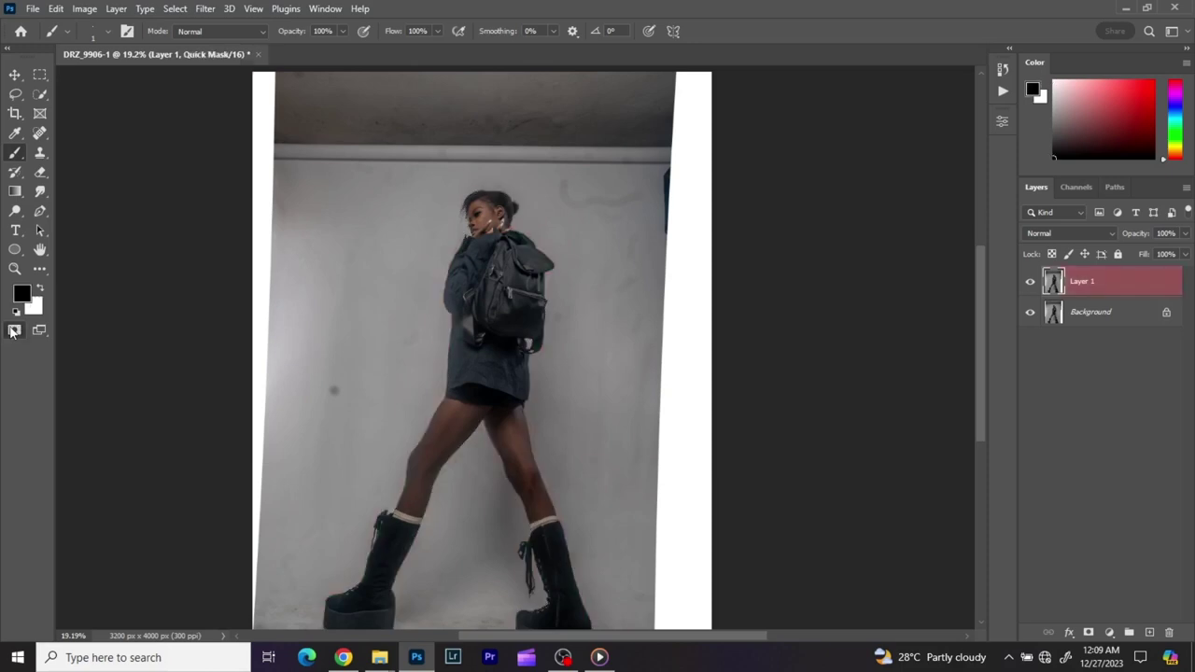
left_click(14, 331)
scroll(375, 305, "down", 1)
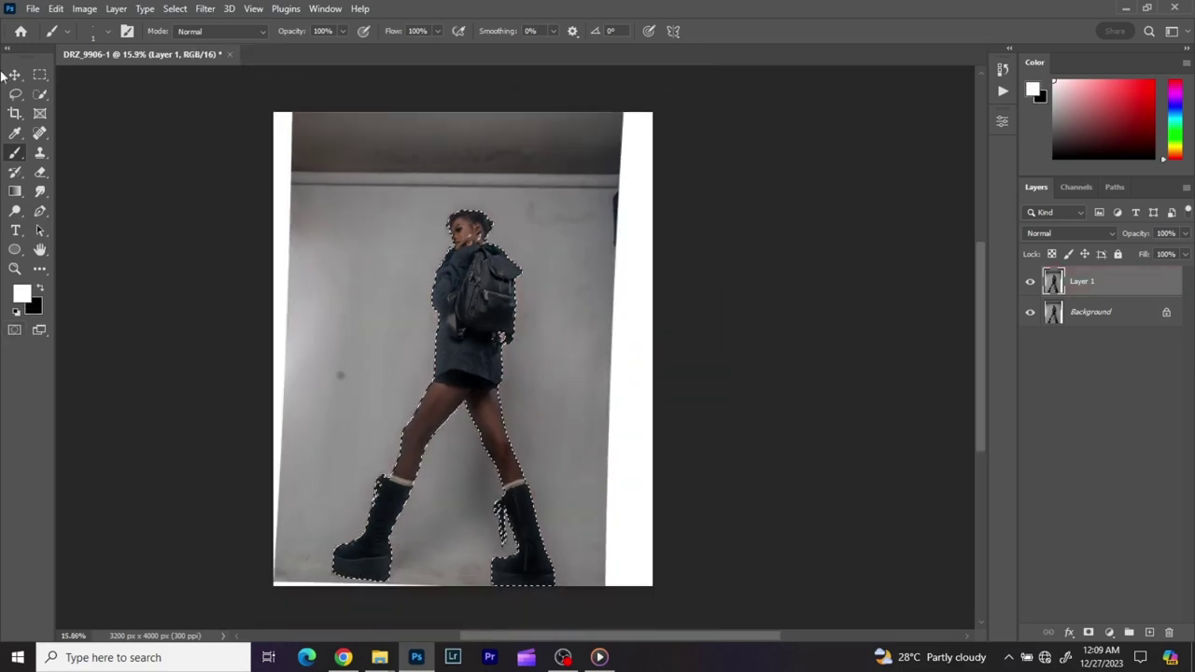
Copy the selected woman from Layer 1 onto a new layer.
key("l")
scroll(469, 270, "up", 1)
scroll(470, 270, "down", 1)
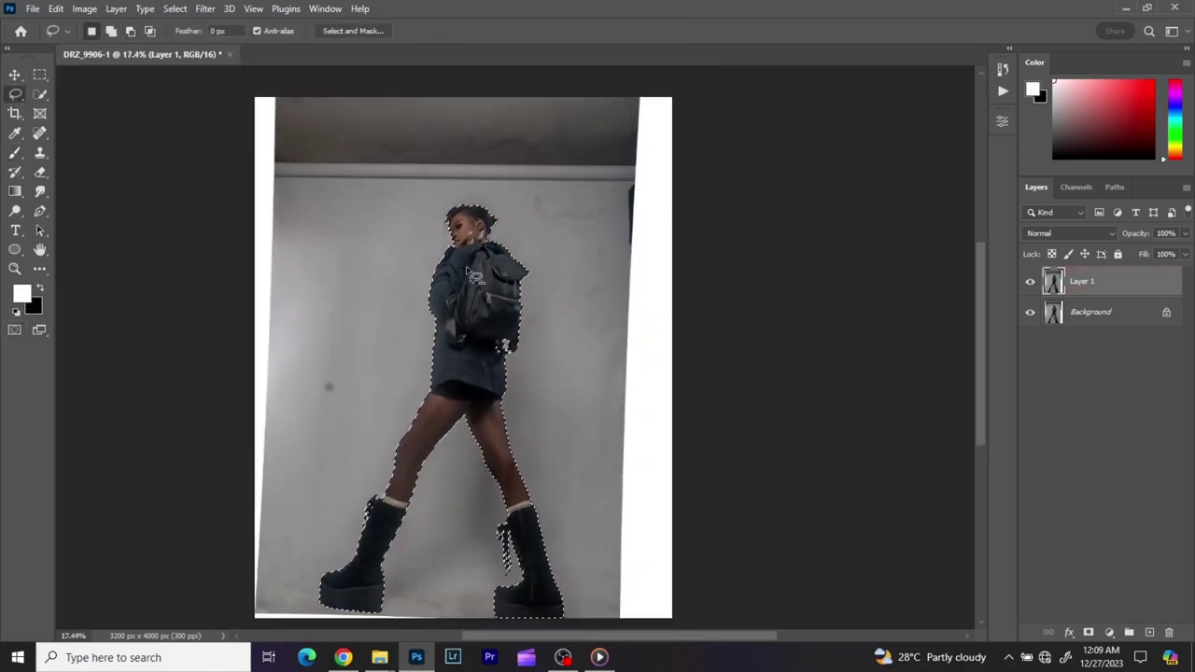
key("ctrl+j")
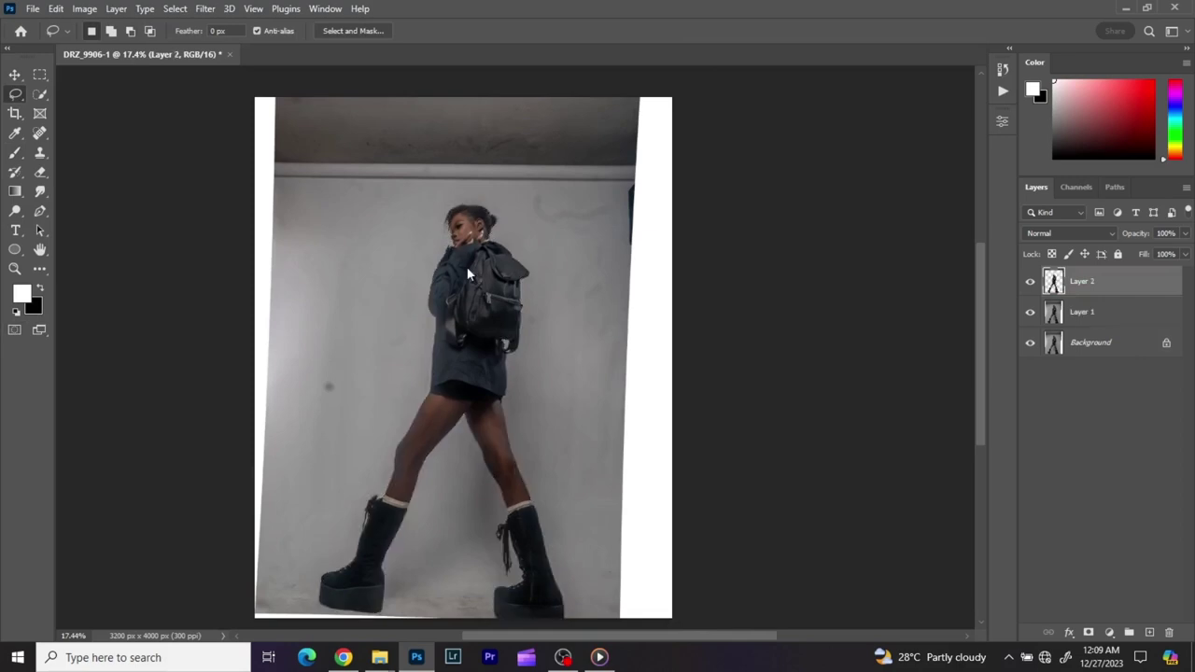
Add a Solid Color fill layer in dark red #581616 directly above Layer 1.
left_click(1107, 316)
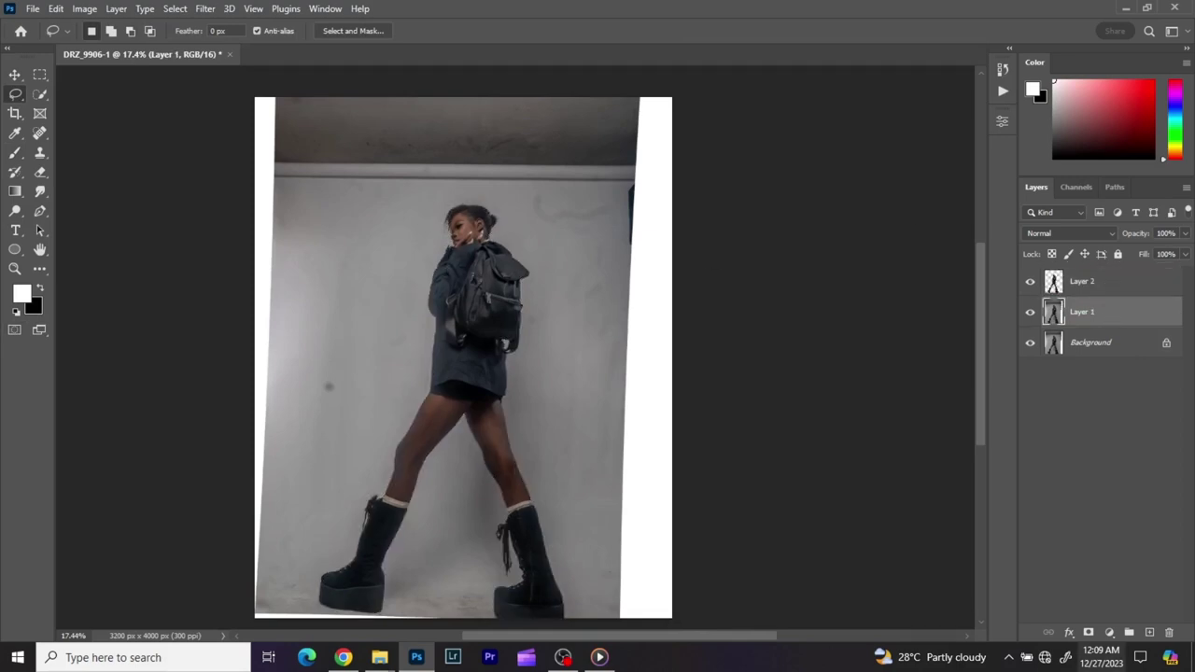
left_click(1110, 635)
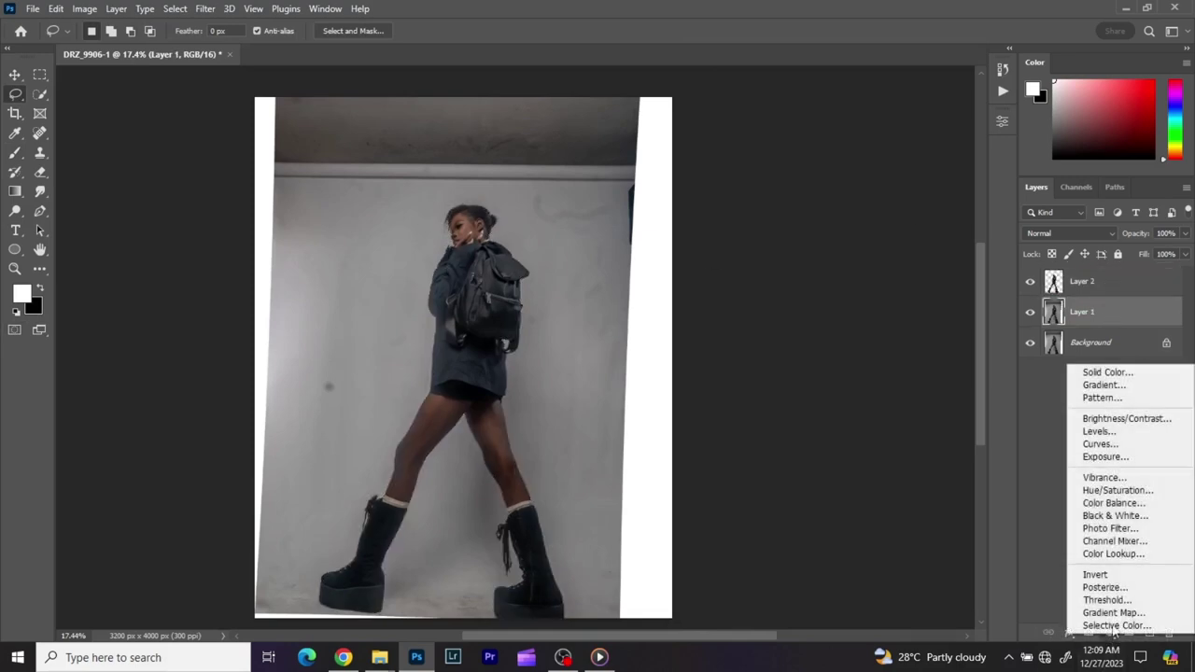
left_click(1106, 375)
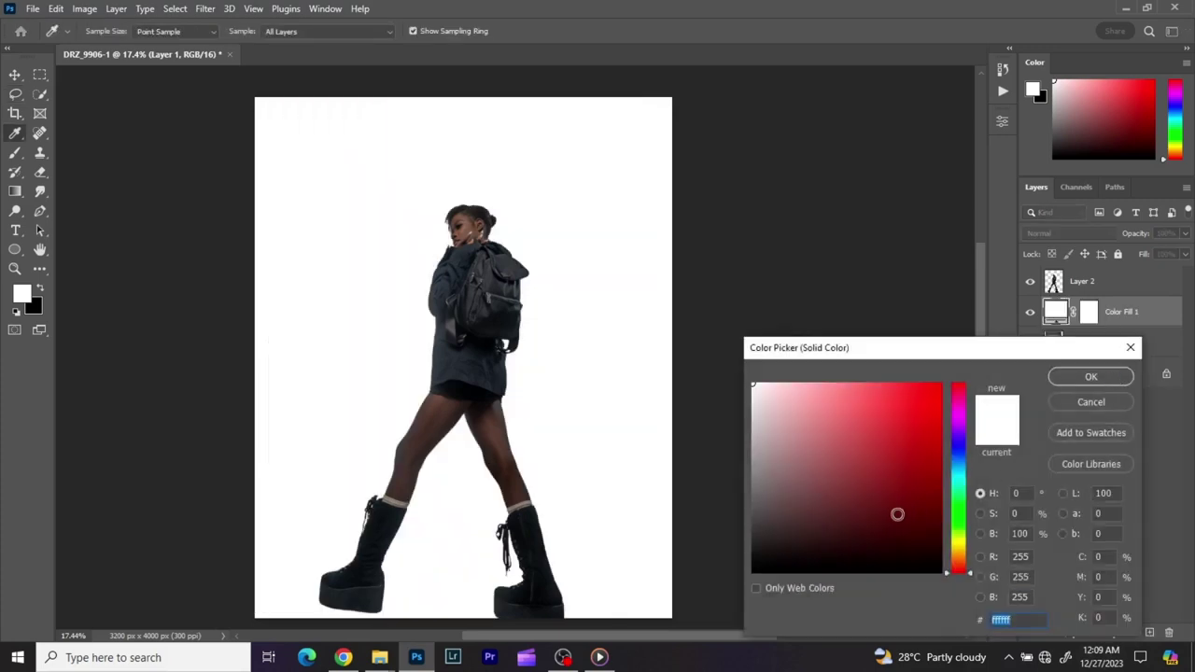
left_click(894, 507)
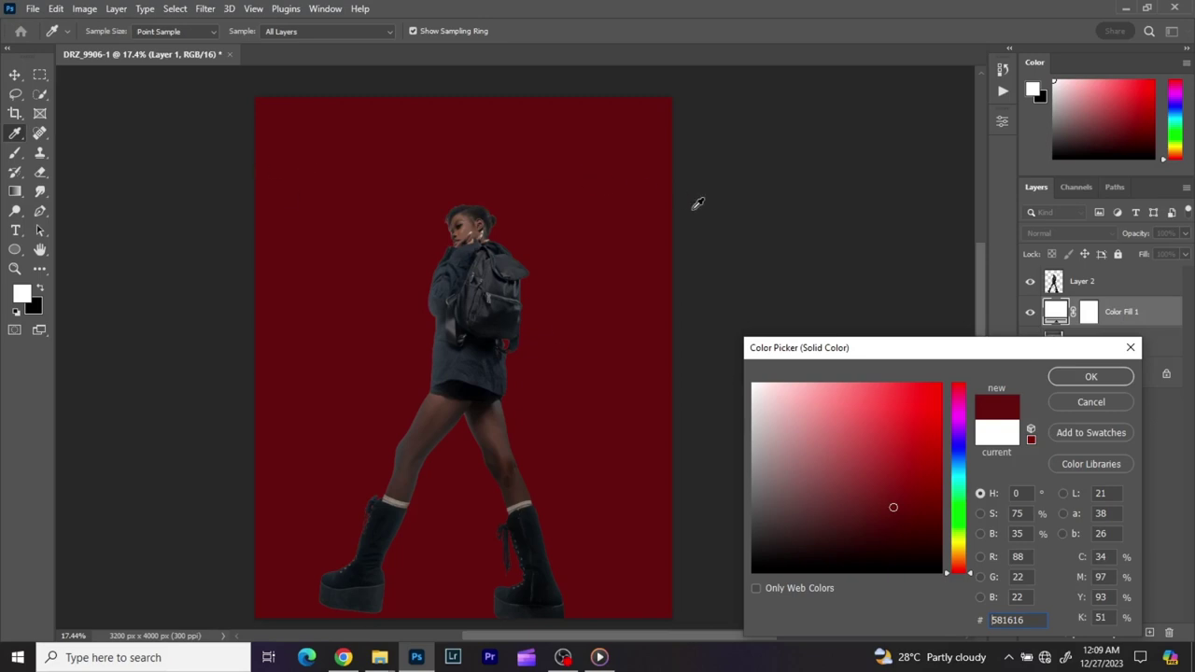
left_click(1091, 377)
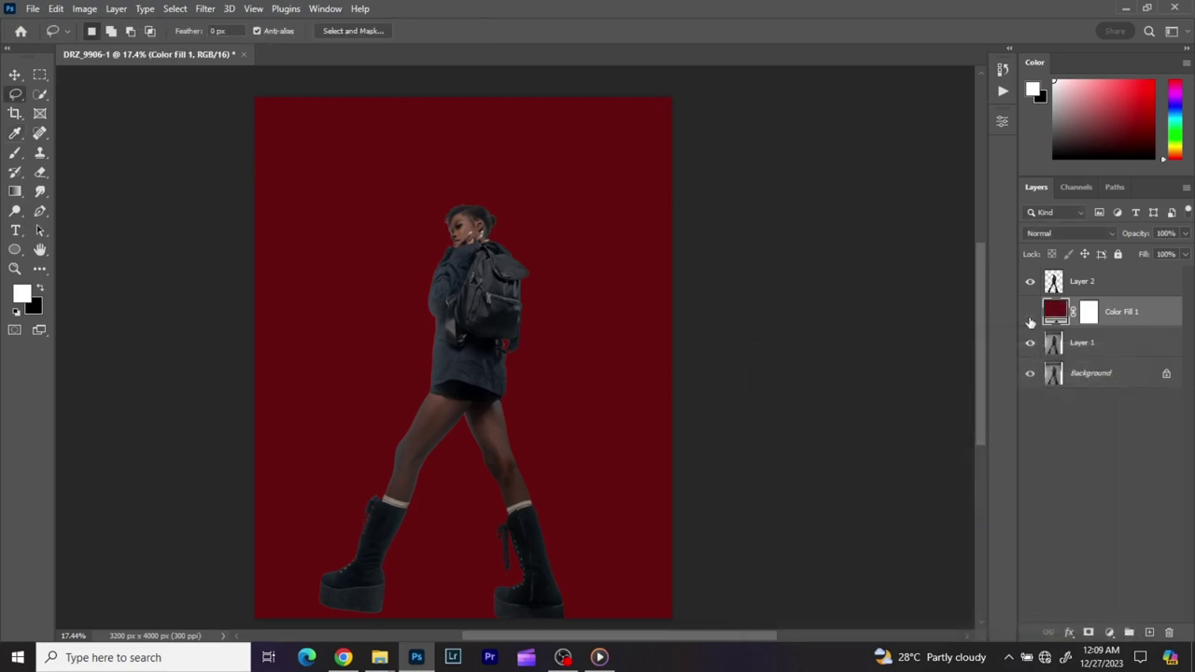
Hide the red fill layer and, with Layer 1 active, load the woman's outline from Layer 2 as a selection.
left_click(1030, 312)
left_click(1102, 356)
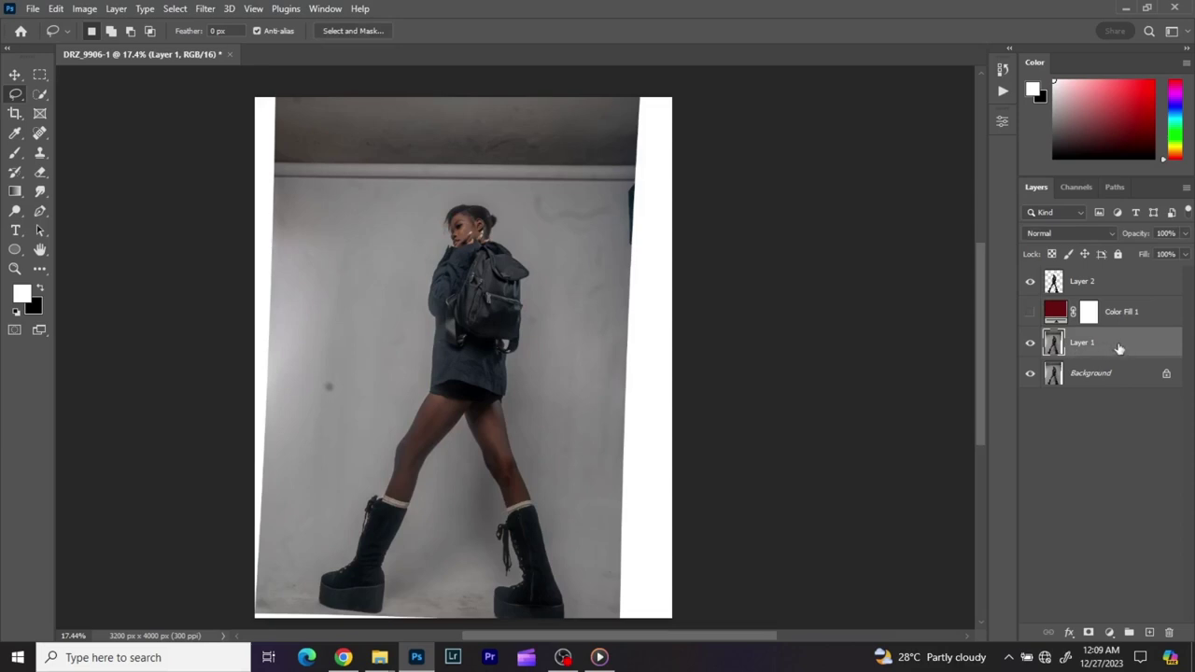
left_click_drag(1119, 349, 1056, 288)
left_click(1057, 287, "ctrl")
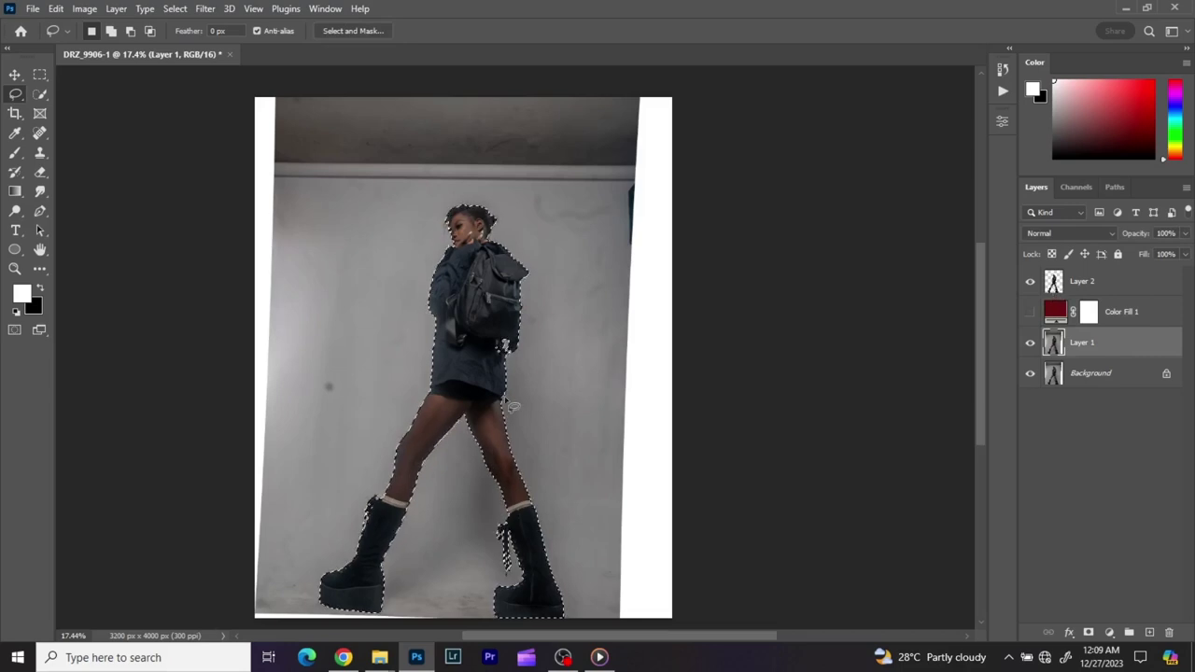
Invert the selection and copy Layer 1's studio background without the woman onto a new layer.
right_click(466, 230)
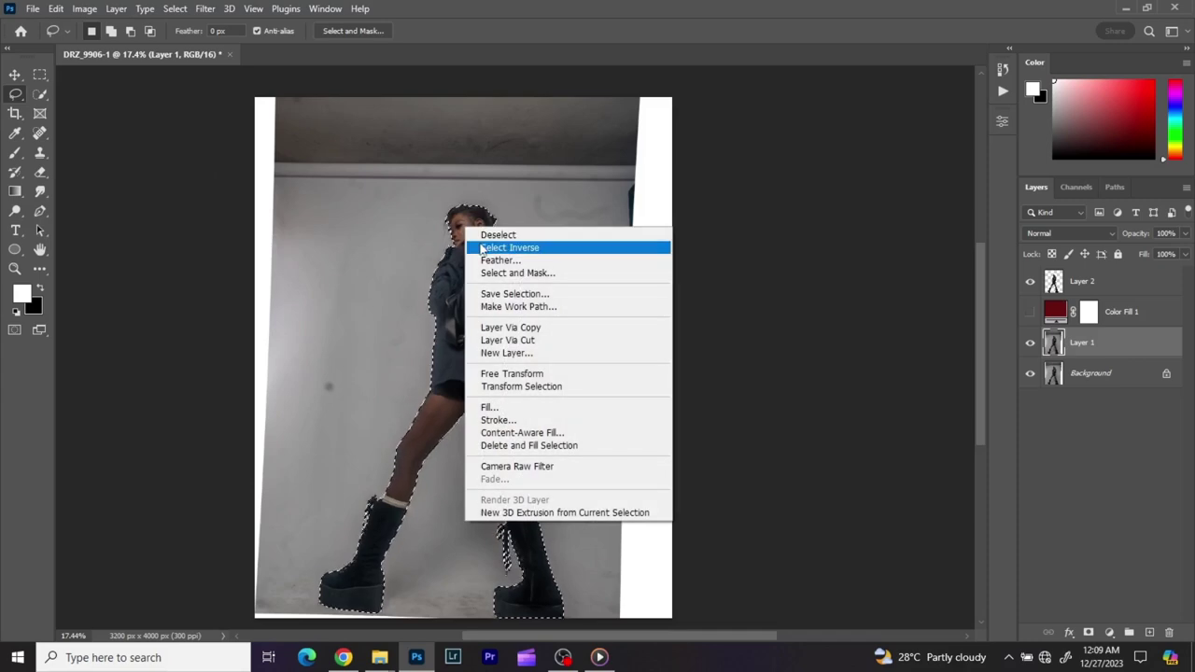
left_click(487, 247)
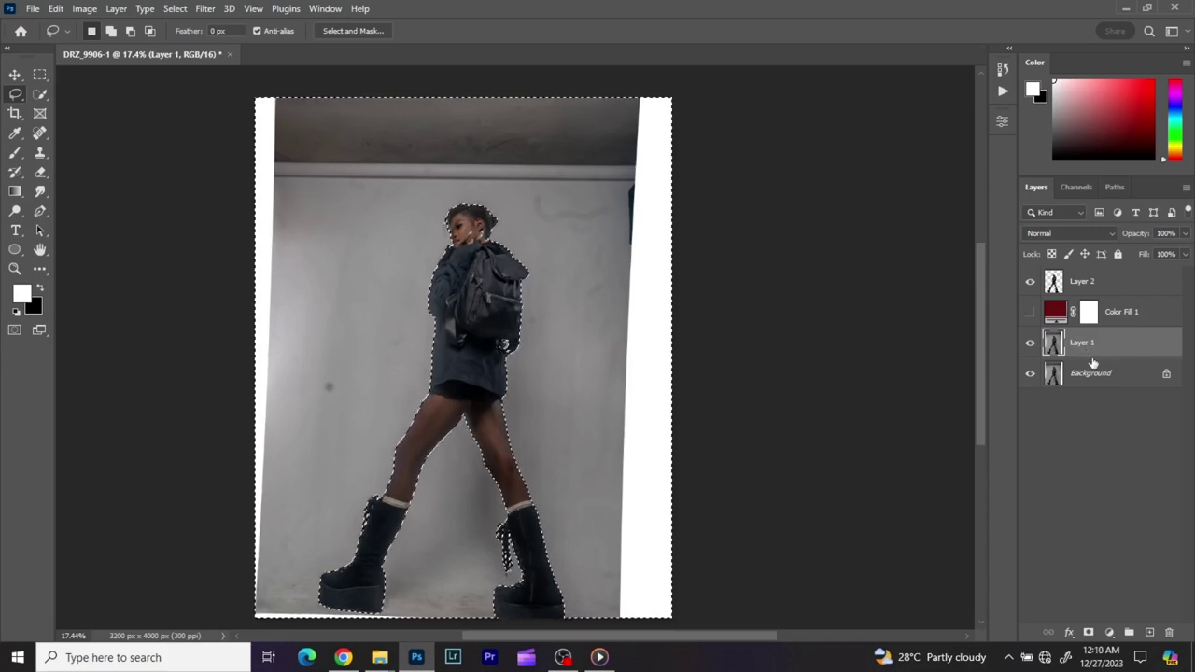
key("ctrl+j")
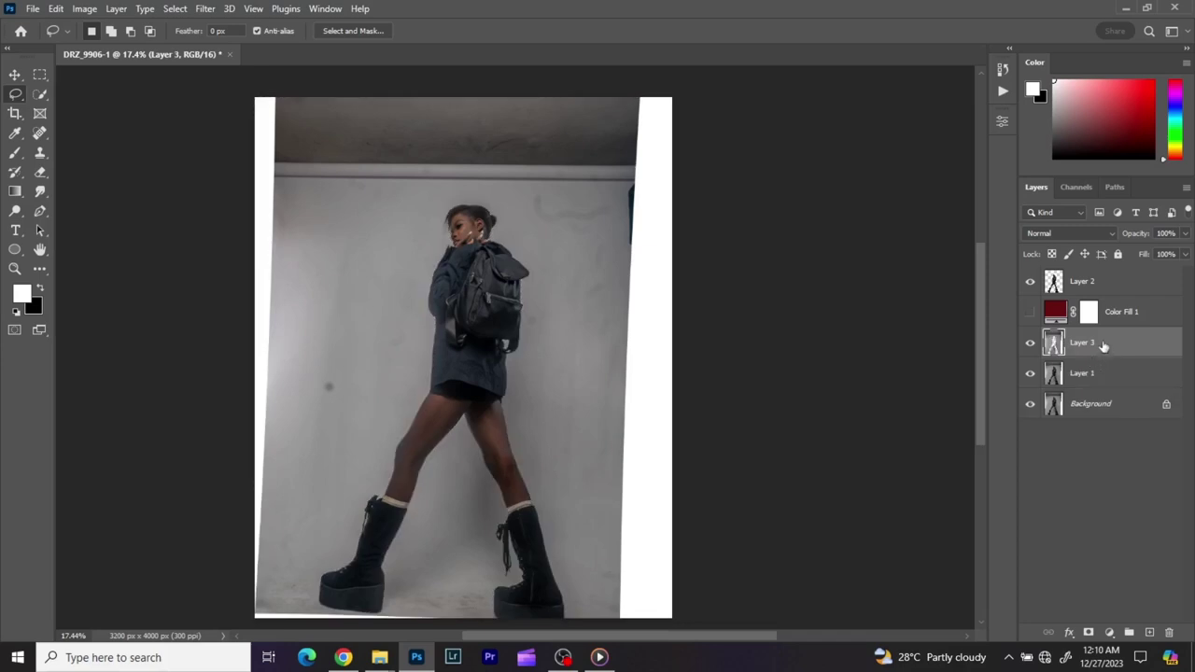
Check Layer 3 on its own with all other layers hidden, show them again, and duplicate Layer 3.
left_click(1031, 343, "alt")
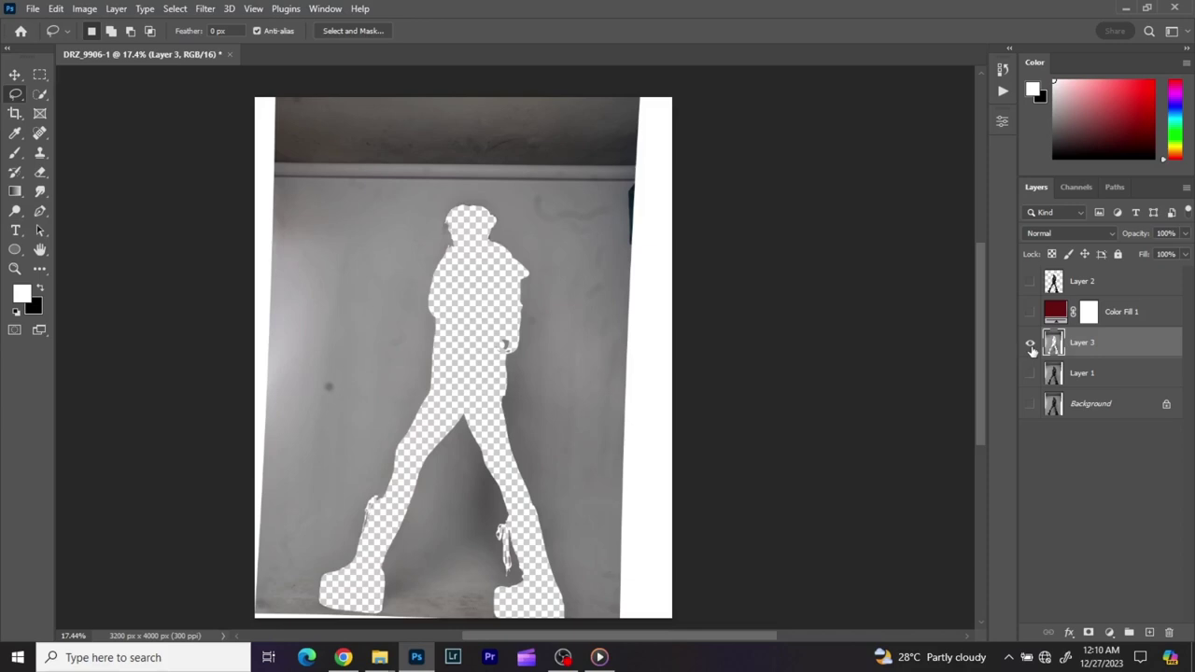
left_click(1031, 343, "alt")
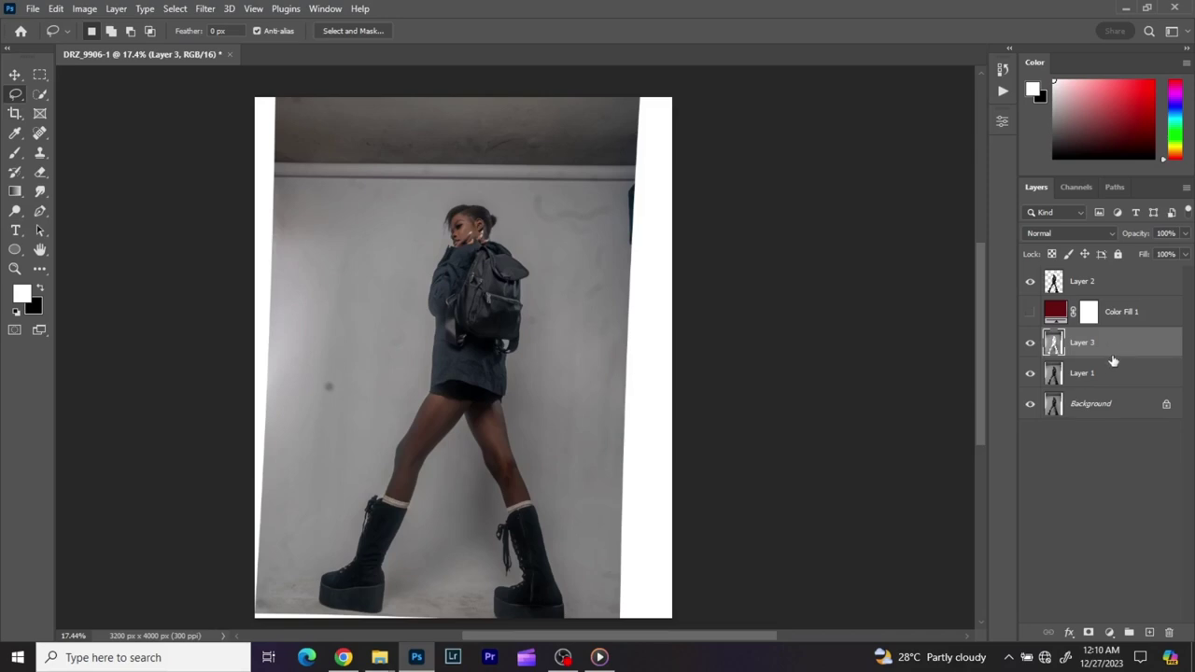
key("ctrl+j")
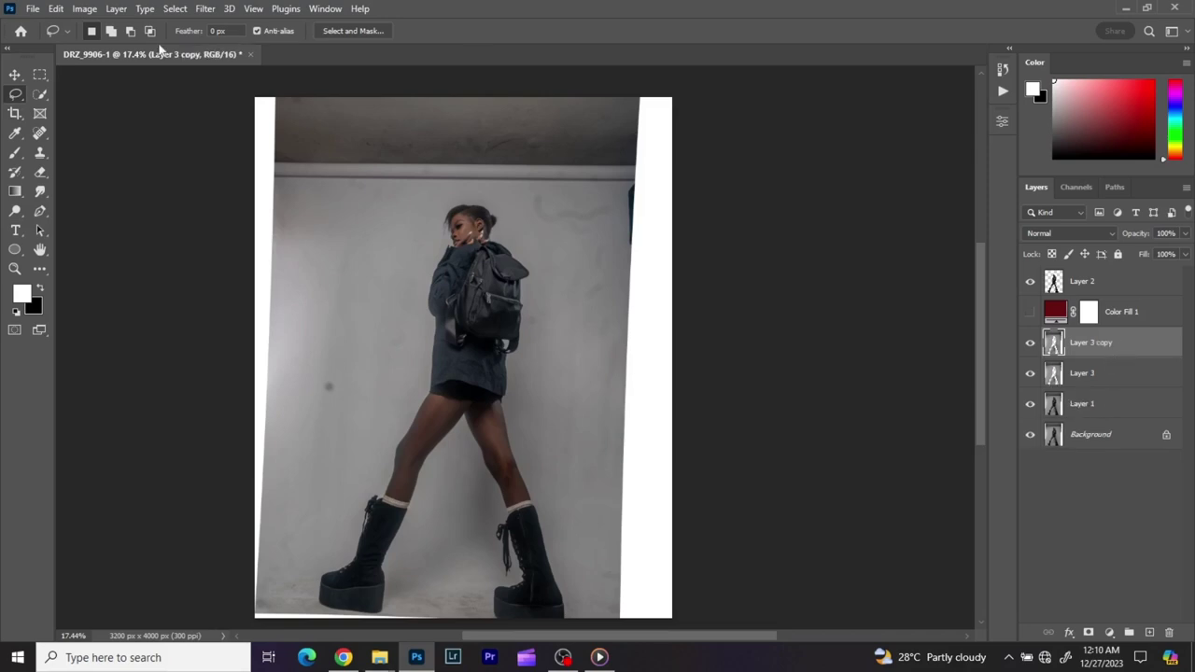
Select the ceiling, the white side borders and the bottom-left edge strip with the Rectangular Marquee tool in add-to-selection mode.
left_click(39, 76)
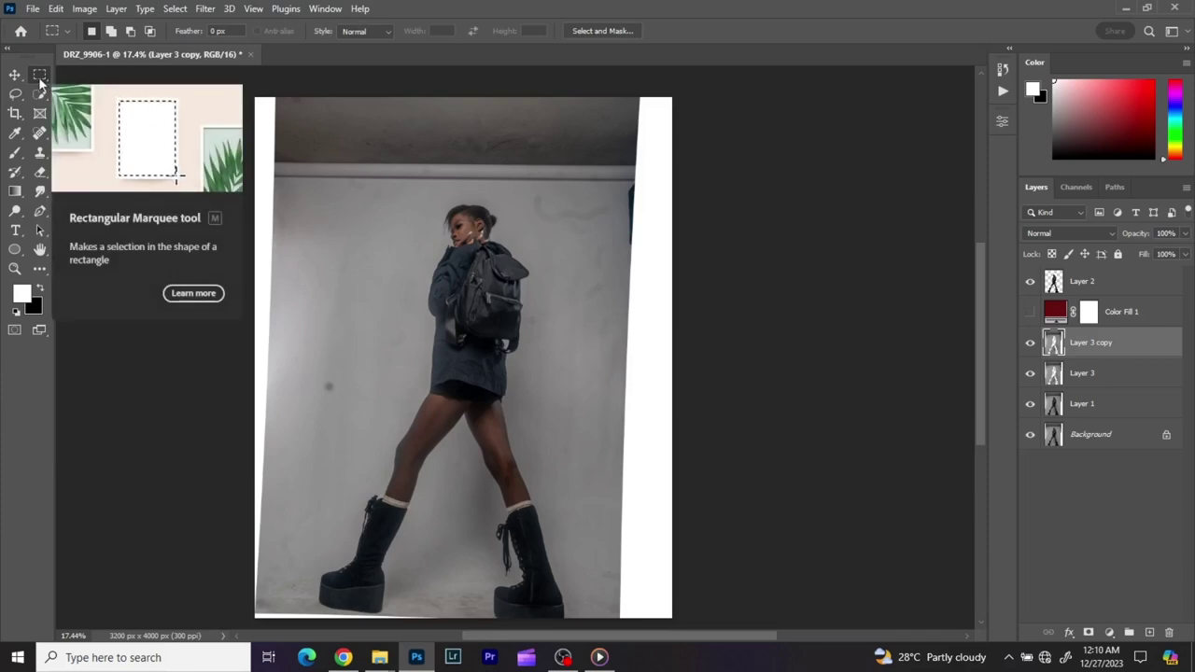
left_click(112, 32)
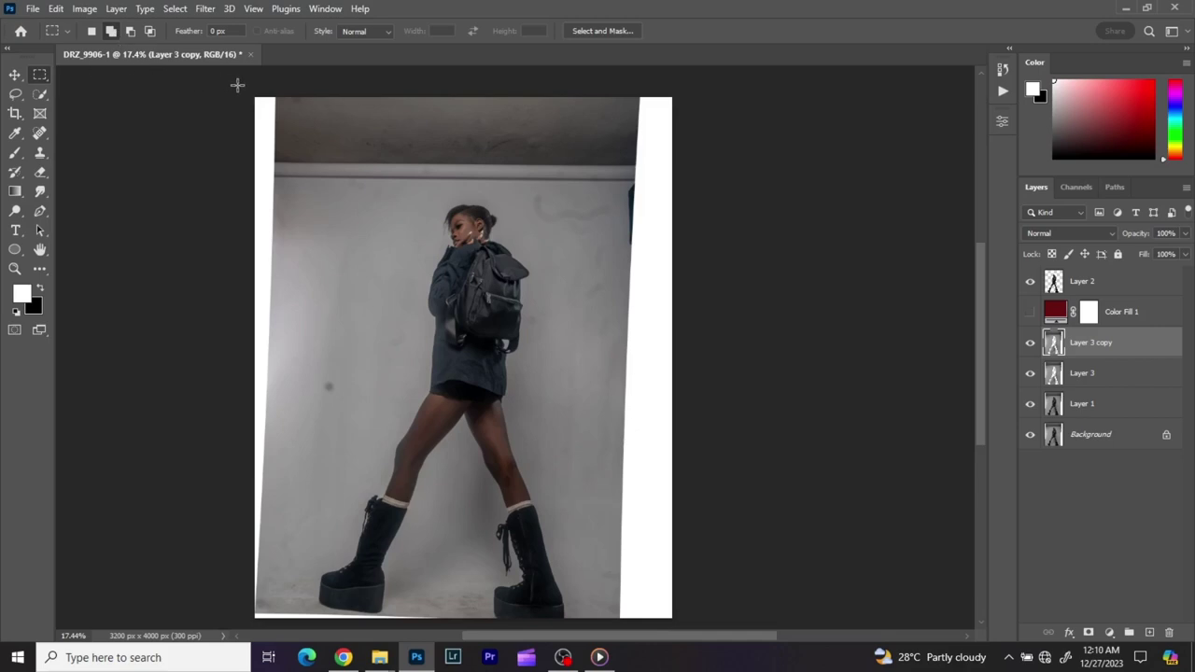
left_click_drag(237, 85, 678, 624)
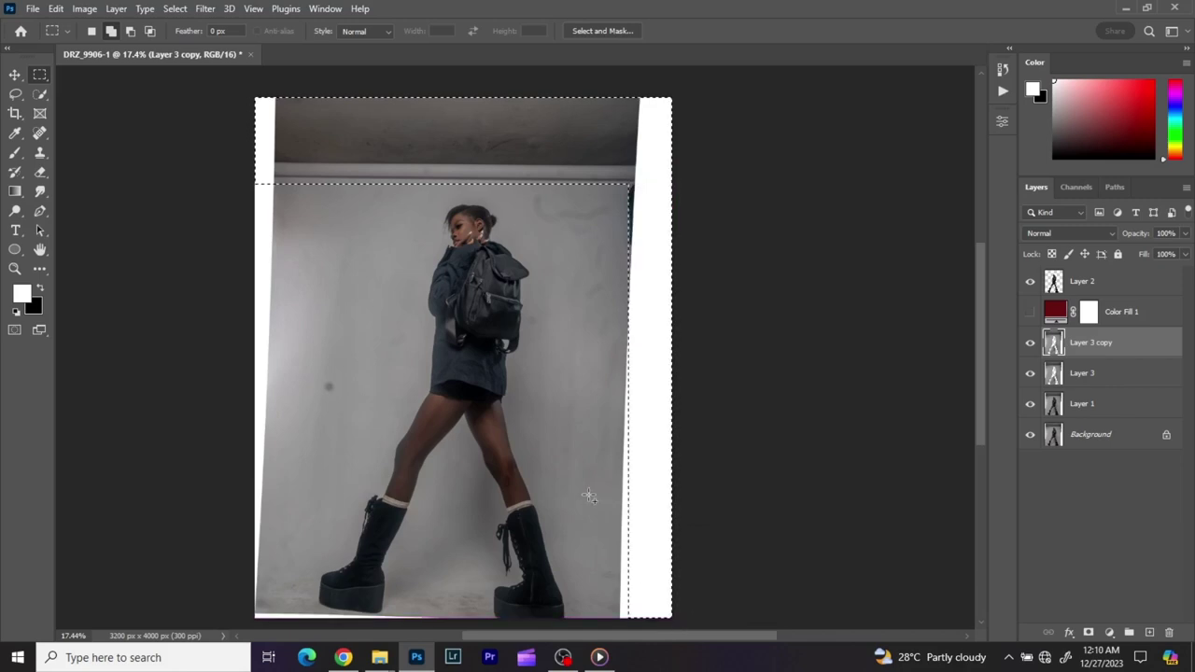
left_click_drag(624, 180, 642, 257)
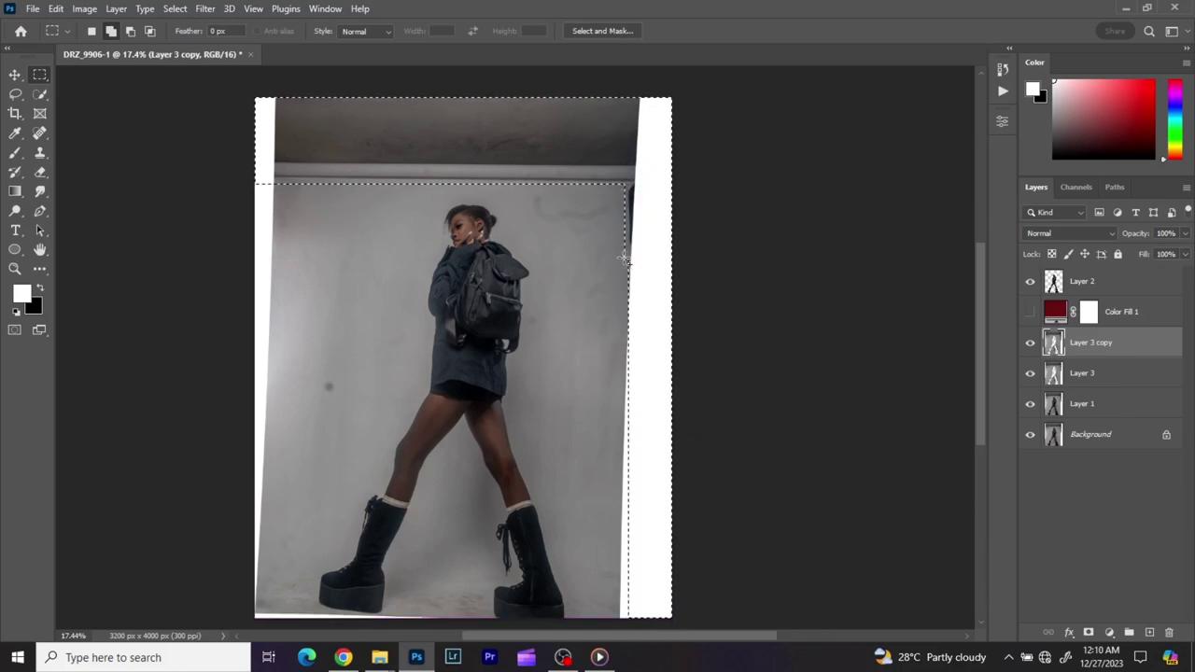
left_click_drag(635, 618, 614, 319)
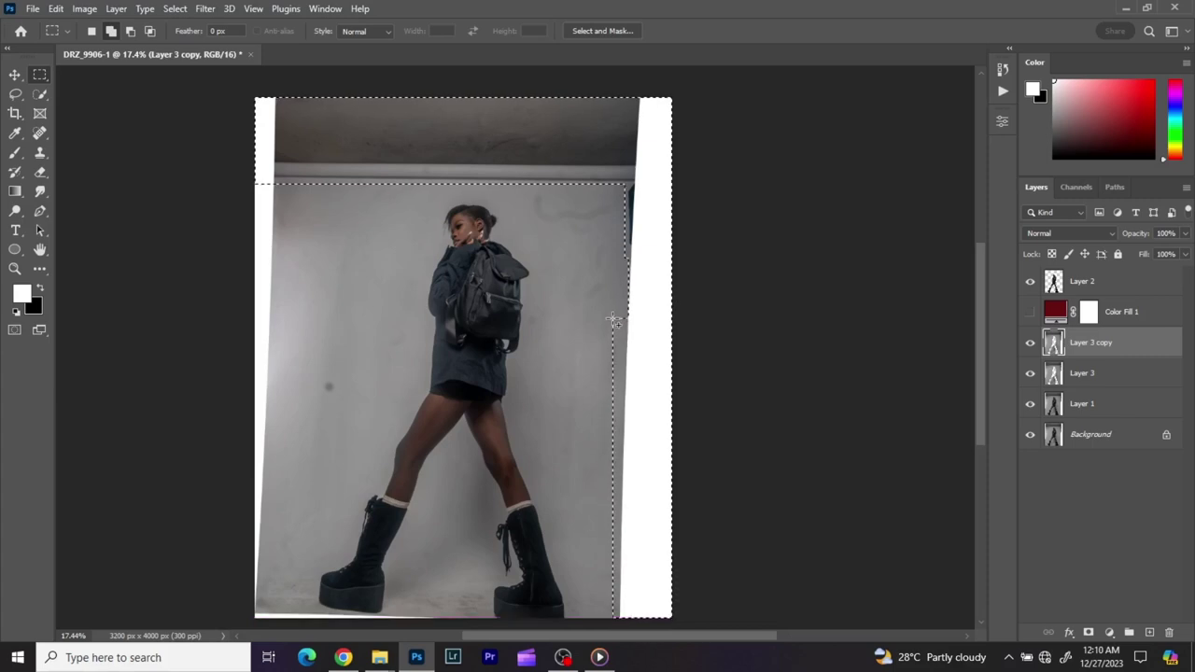
mouse_move(256, 97)
left_mouse_down()
mouse_move(264, 629)
mouse_move(294, 603)
mouse_move(430, 627)
left_mouse_up()
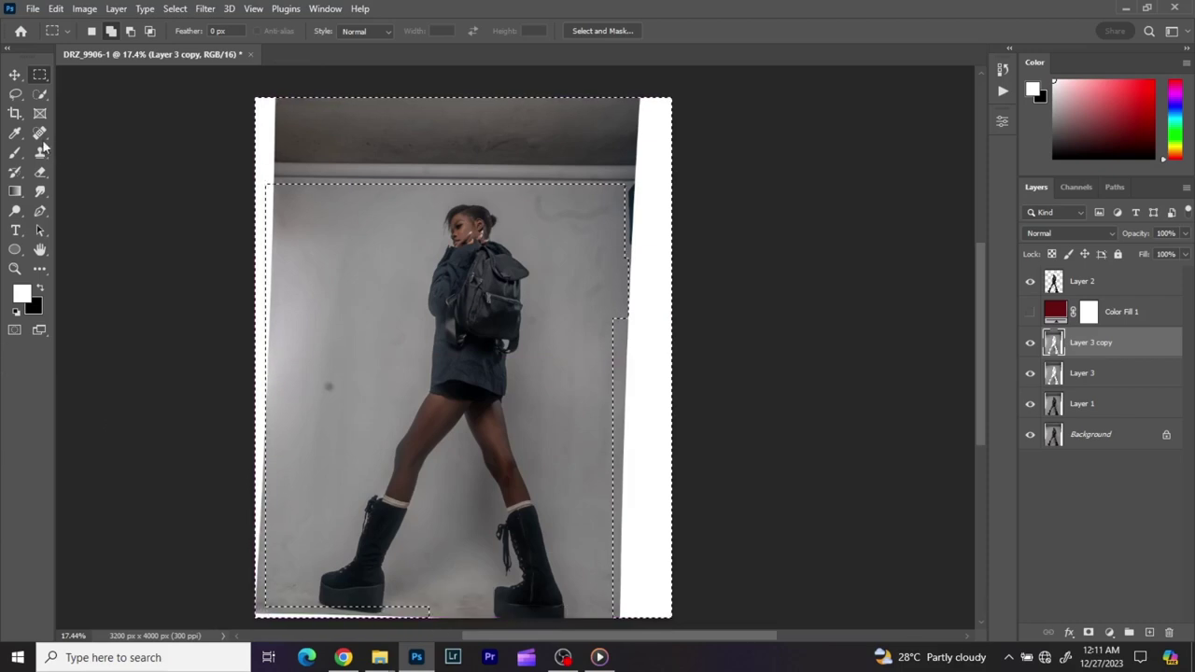
Add the wall's uneven left edge, the dark spot and the stained patches on the right of the wall to the selection with the Lasso tool.
key("l")
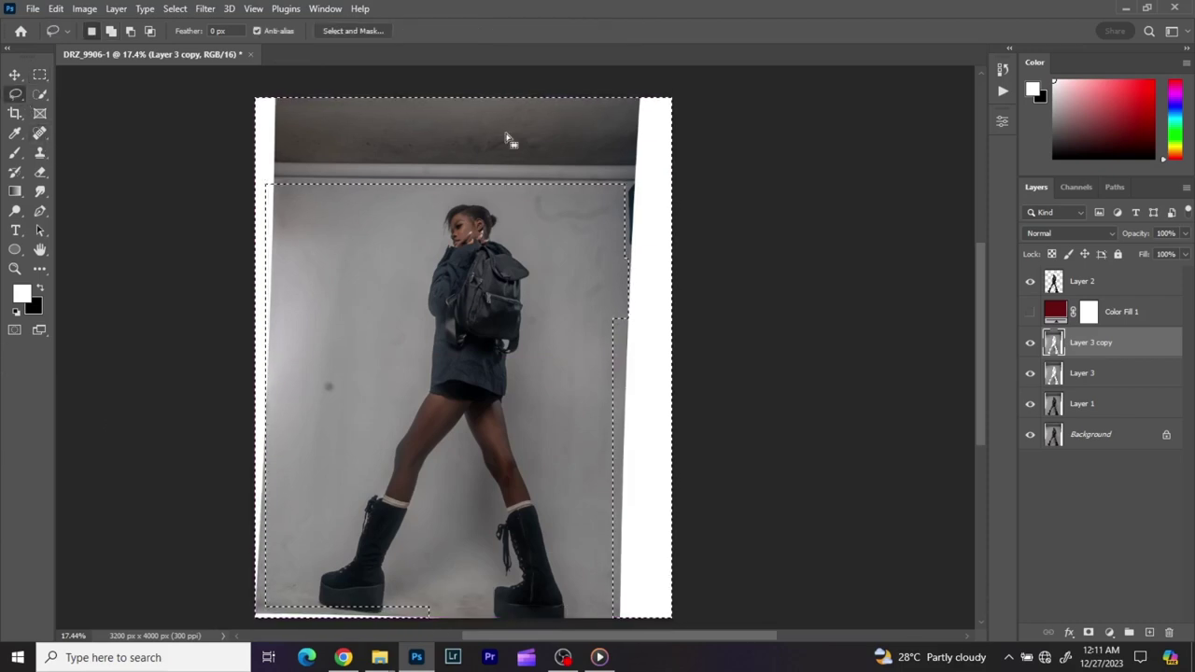
left_click(110, 31)
mouse_move(277, 171)
left_mouse_down()
mouse_move(277, 344)
mouse_move(260, 402)
mouse_move(242, 285)
mouse_move(263, 177)
left_mouse_up()
mouse_move(329, 398)
left_mouse_down()
mouse_move(326, 376)
mouse_move(331, 399)
left_mouse_up()
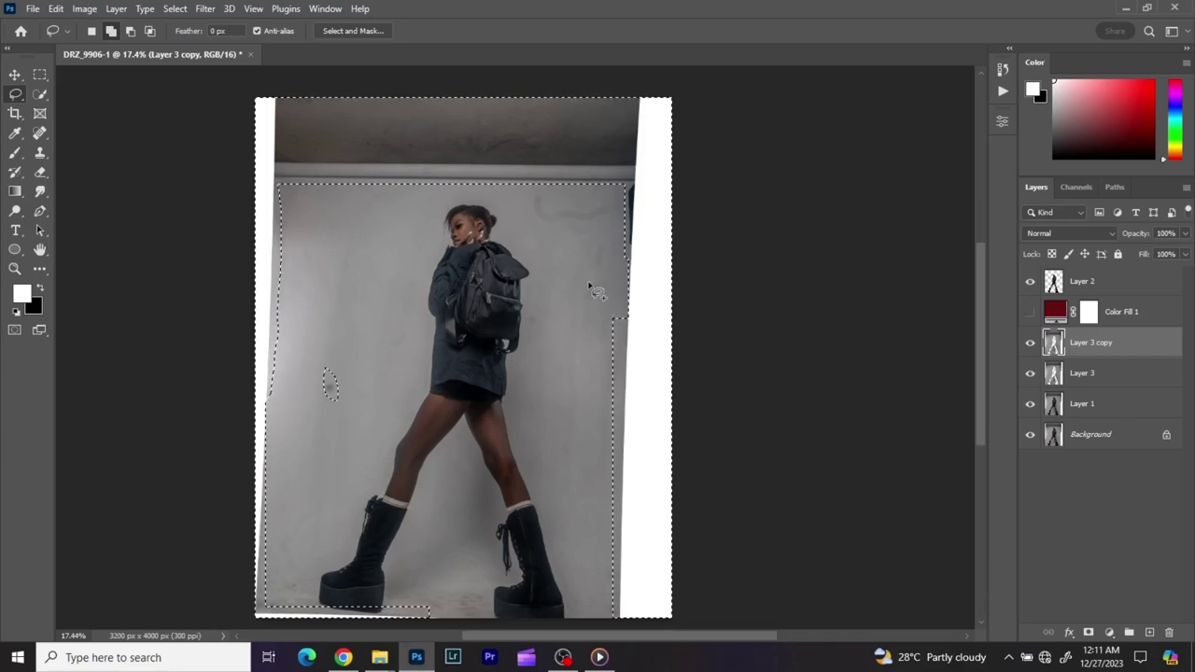
mouse_move(592, 301)
left_mouse_down()
mouse_move(604, 280)
mouse_move(589, 299)
left_mouse_up()
mouse_move(533, 191)
left_mouse_down()
mouse_move(534, 220)
mouse_move(578, 241)
mouse_move(618, 206)
mouse_move(539, 196)
left_mouse_up()
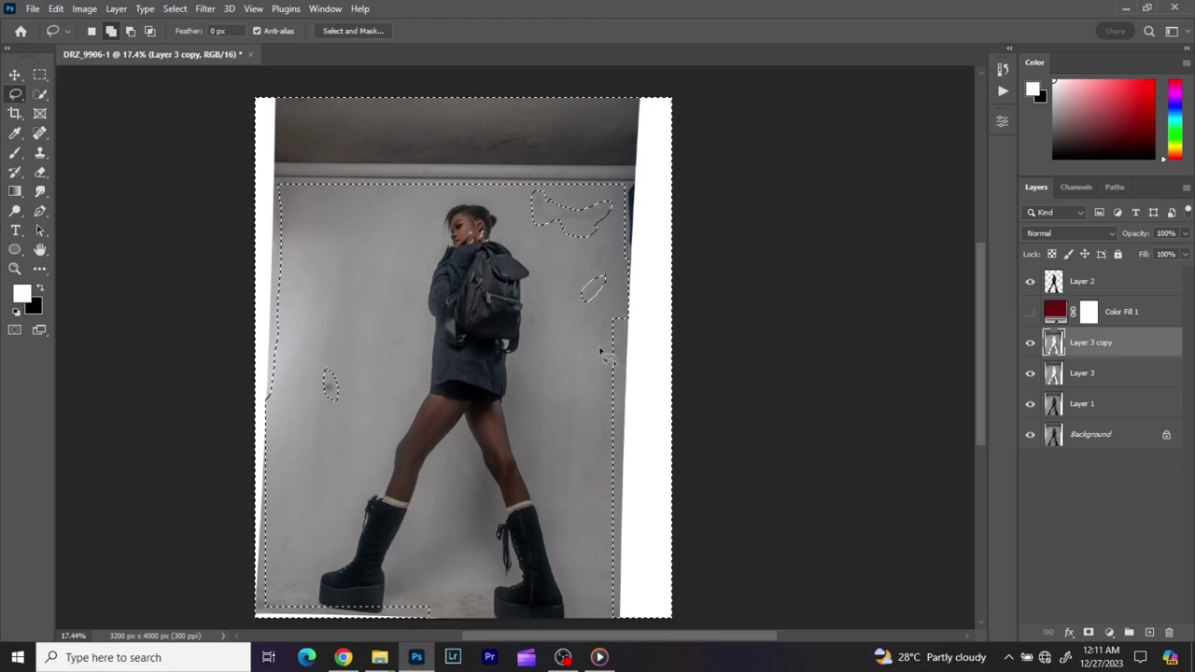
Extend the lasso selection along the wall's right edge and the floor's bottom-left edge.
mouse_move(612, 310)
left_mouse_down()
mouse_move(612, 434)
mouse_move(623, 318)
left_mouse_up()
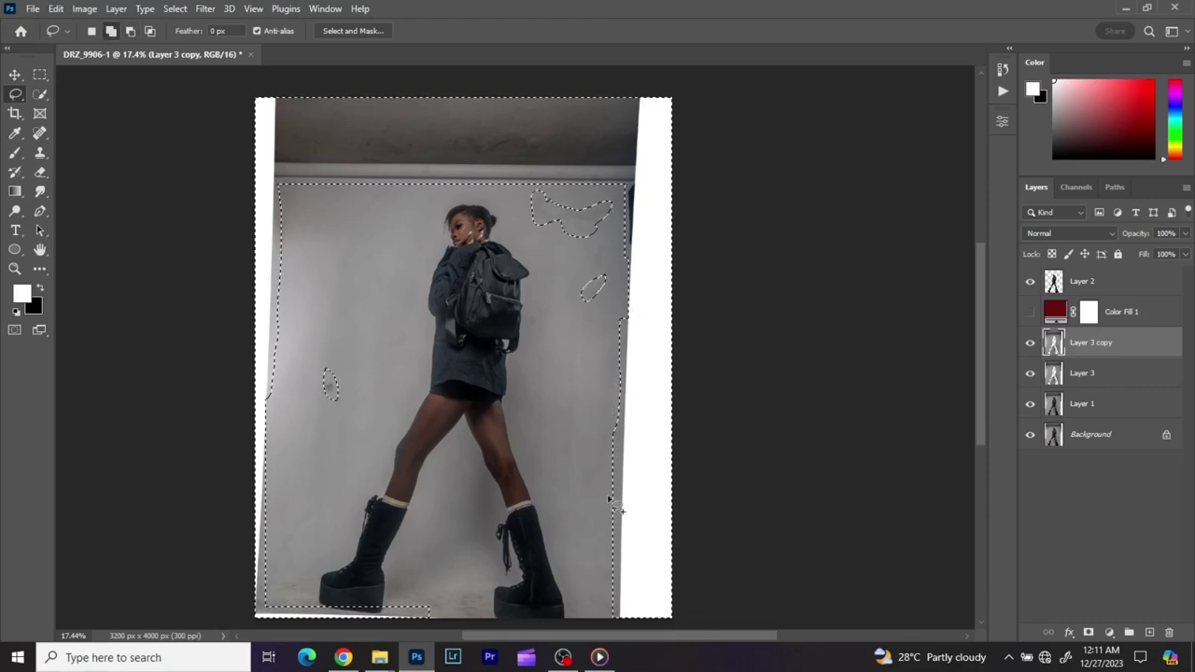
mouse_move(605, 434)
left_mouse_down()
mouse_move(616, 523)
mouse_move(618, 457)
mouse_move(621, 486)
left_mouse_up()
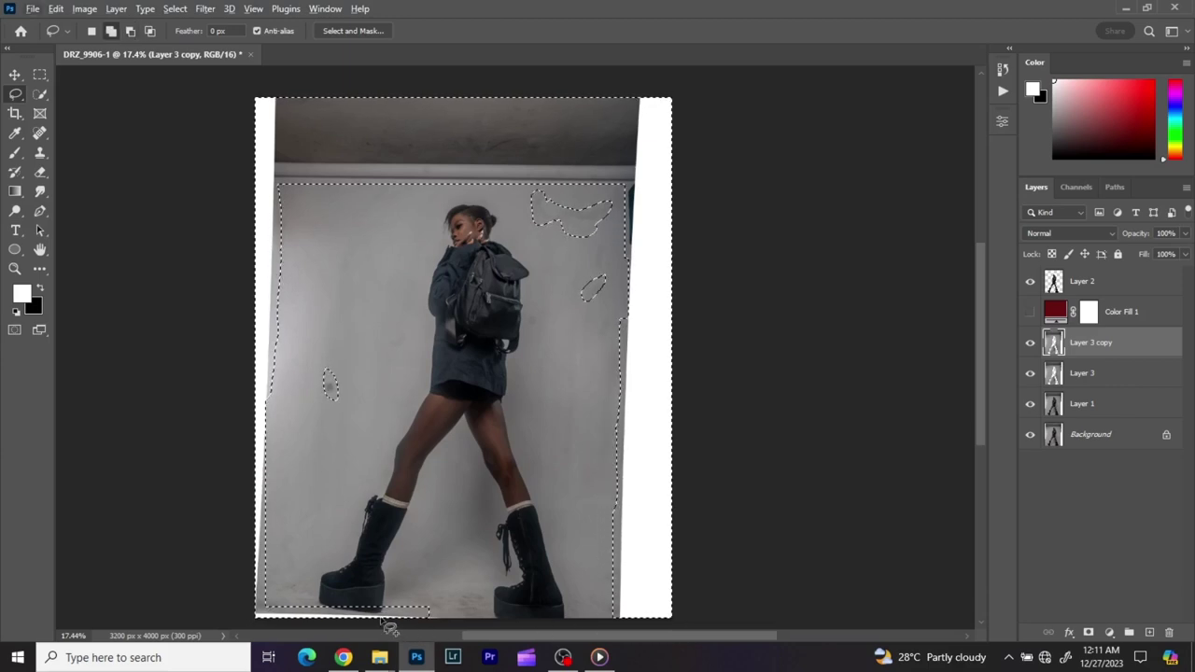
mouse_move(417, 599)
left_mouse_down()
mouse_move(437, 621)
mouse_move(269, 616)
left_mouse_up()
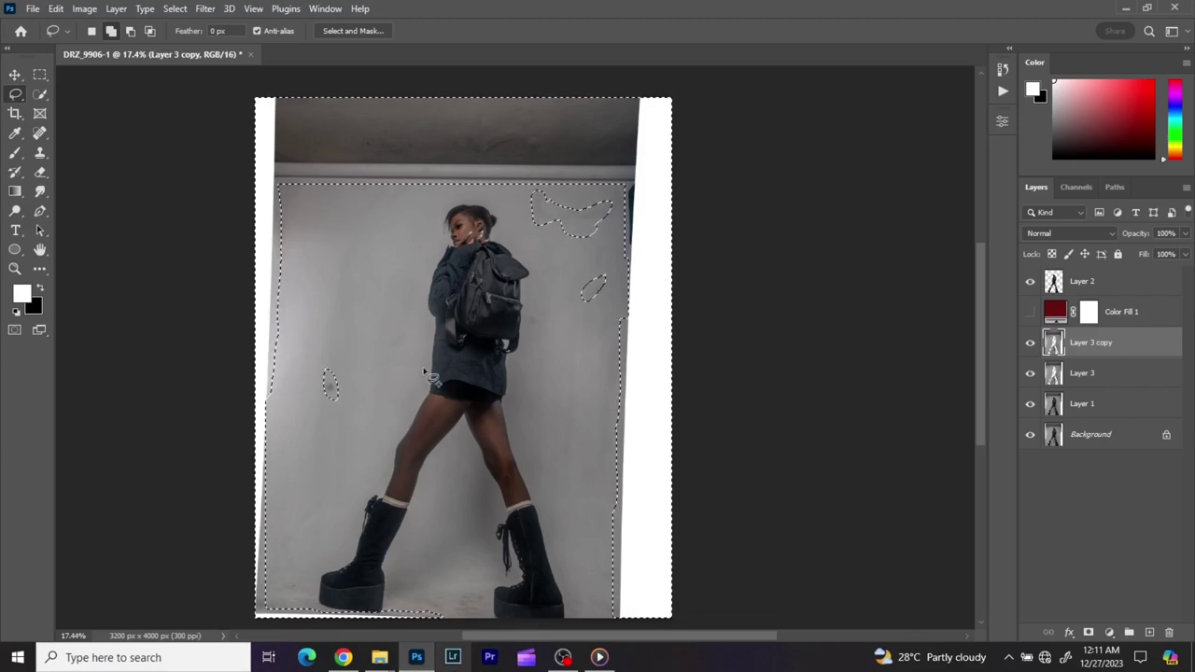
Open Content-Aware Fill for the current selection on Layer 3 copy.
scroll(453, 346, "down", 2)
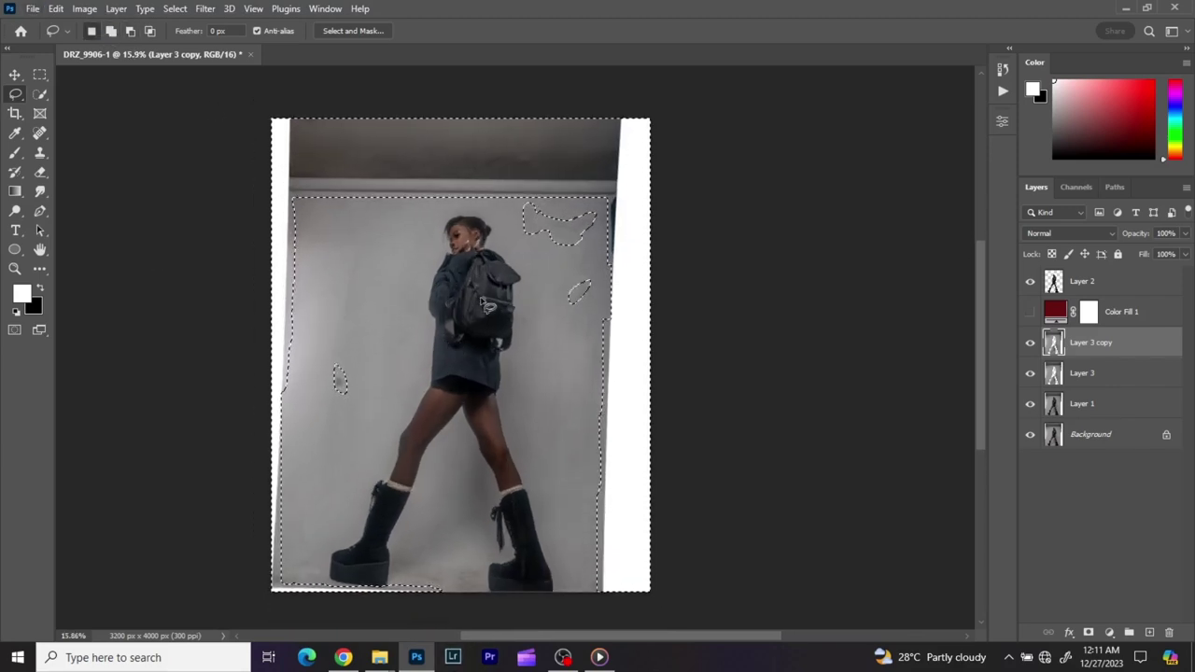
right_click(481, 300)
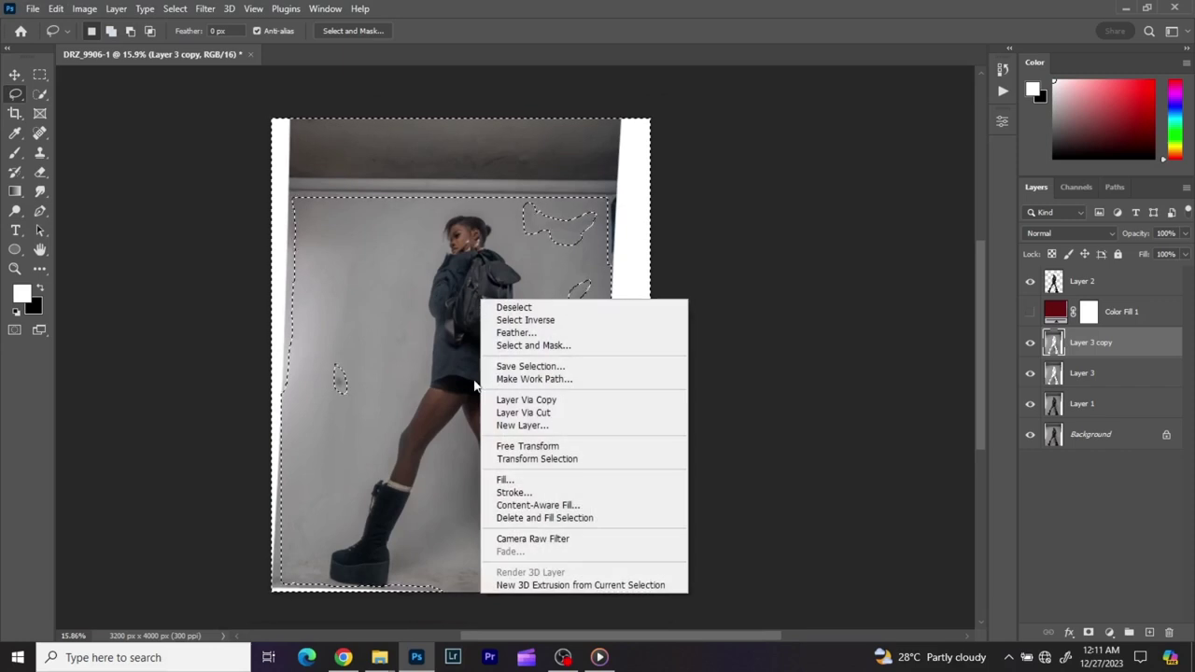
left_click(530, 505)
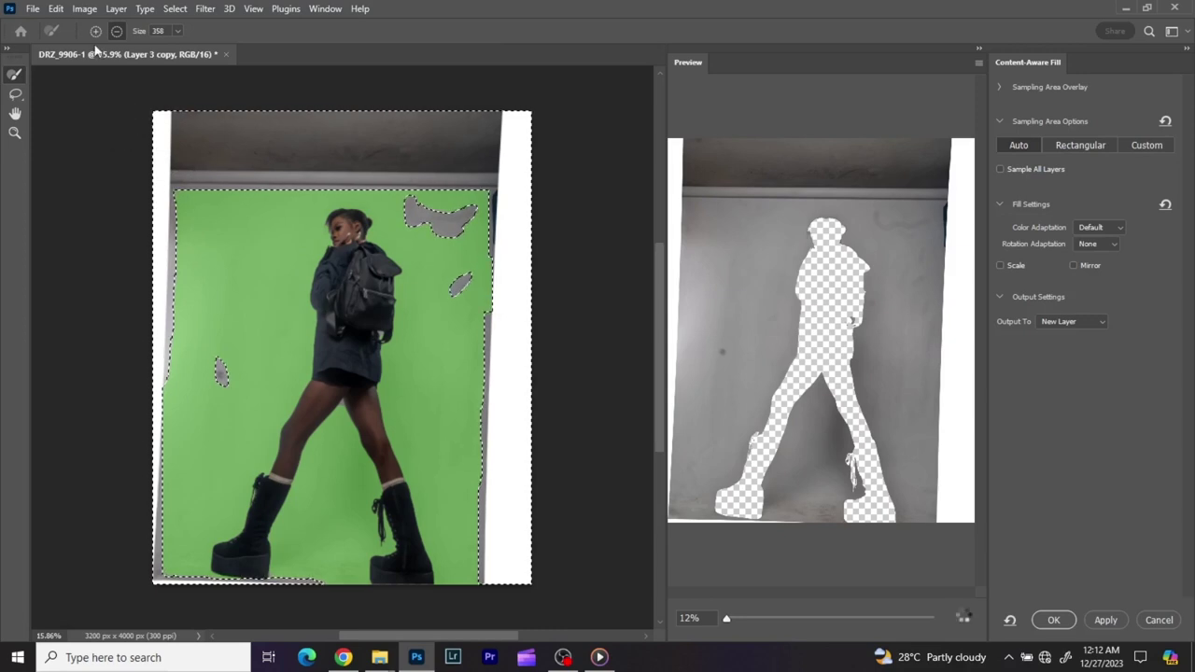
mouse_move(255, 202)
left_mouse_down()
mouse_move(324, 305)
mouse_move(286, 301)
mouse_move(274, 333)
left_mouse_up()
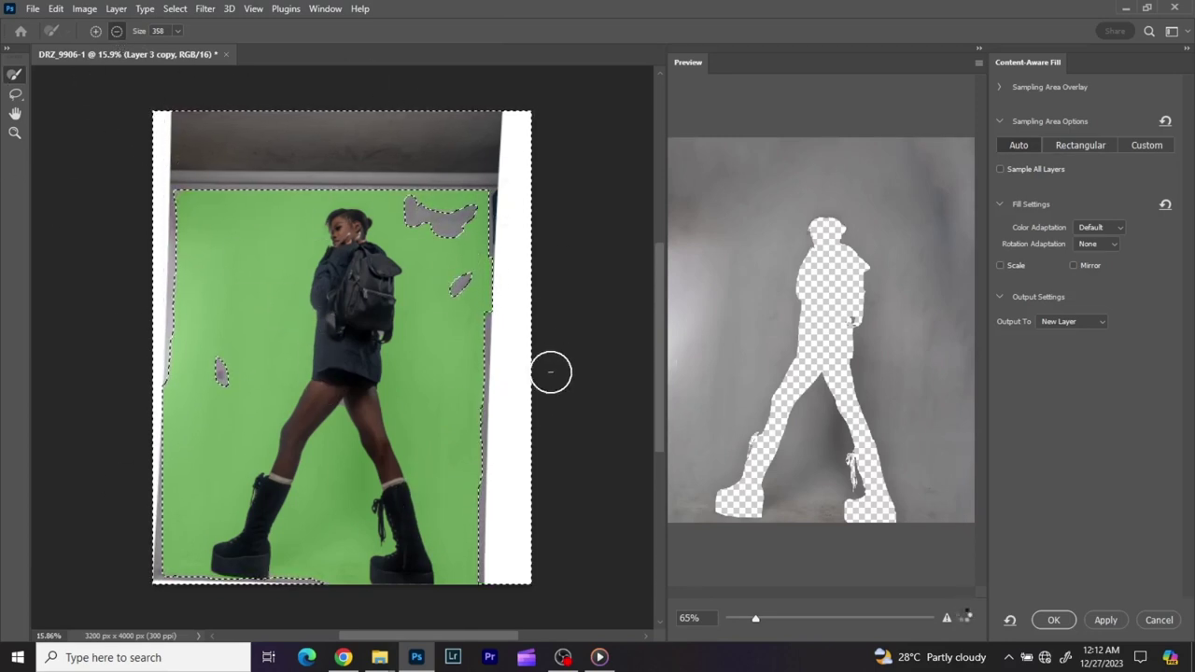
left_click_drag(438, 441, 440, 458)
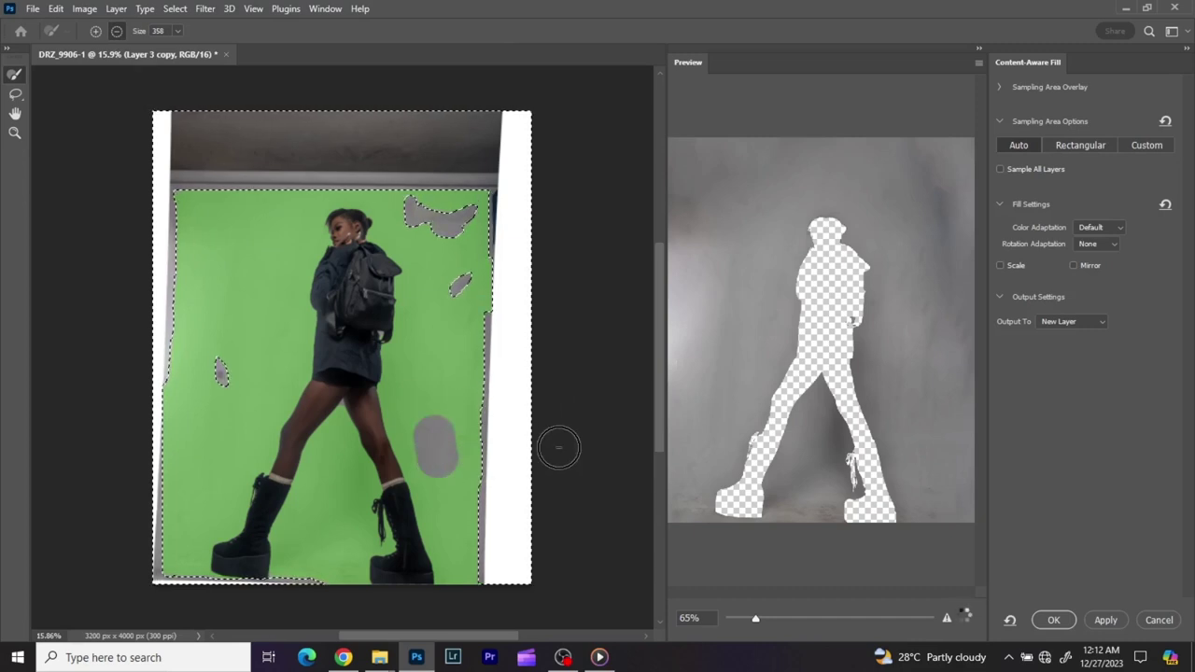
key("ctrl+z")
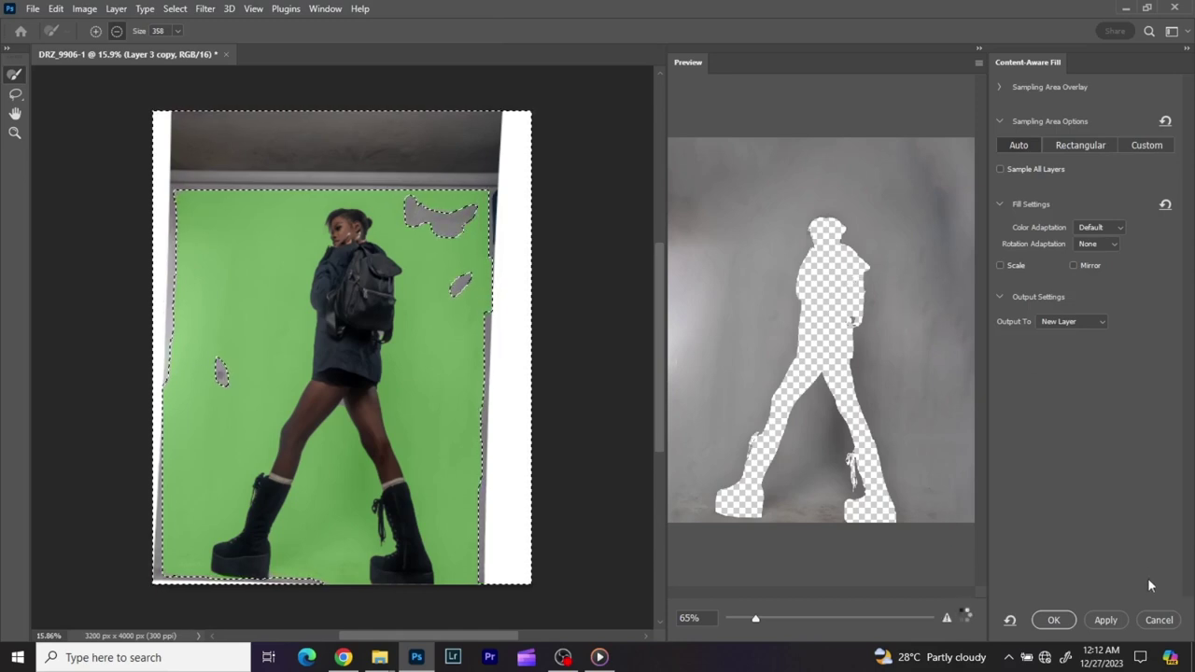
Apply the content-aware fill with Auto sampling and output to a new layer, and clear the selection.
left_click(1048, 622)
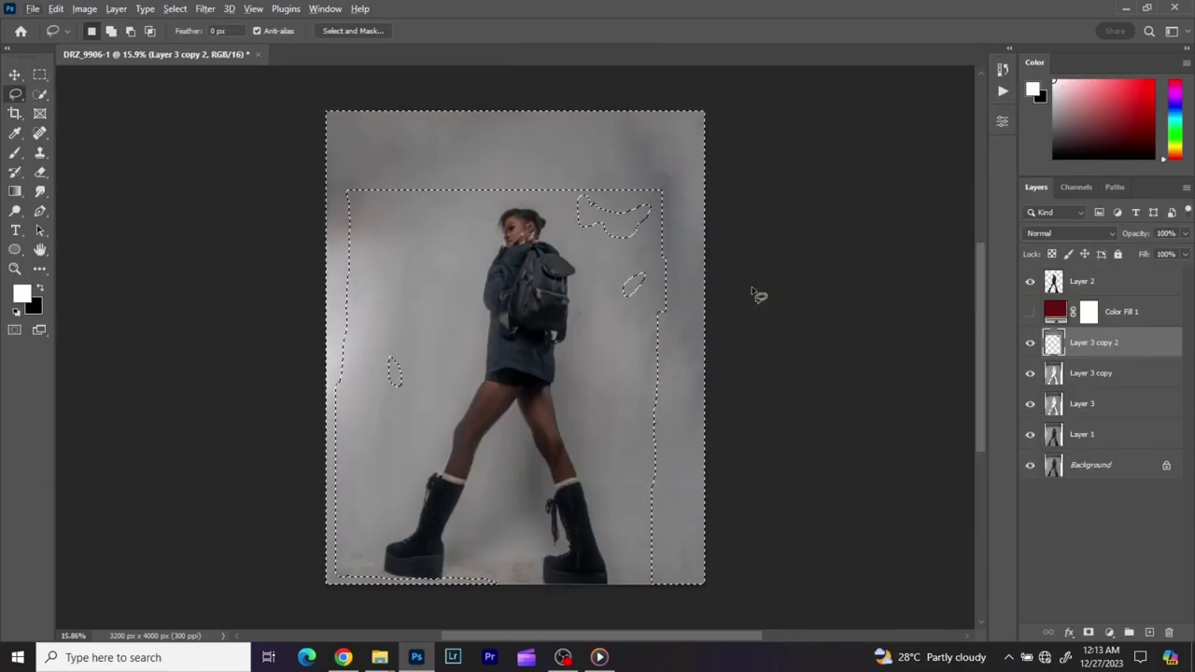
right_click(461, 208)
left_click(481, 214)
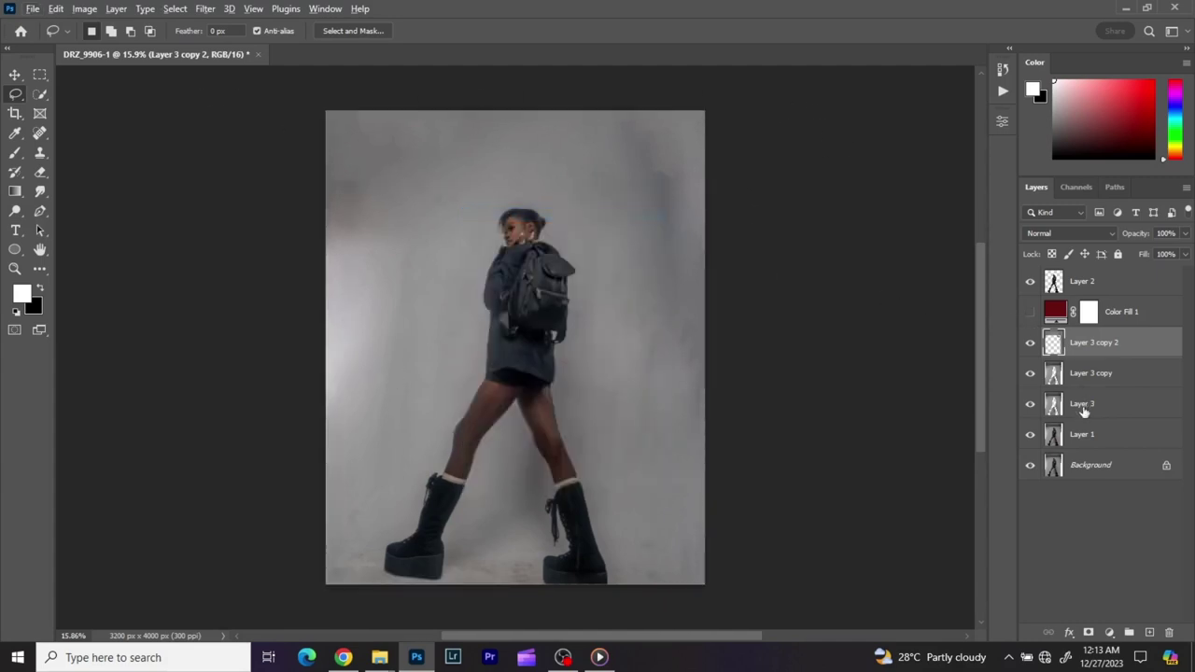
Check the Background layer on its own, clip Layer 3 copy 2 to Layer 3 copy and merge the clipping mask.
left_click(1031, 465, "alt")
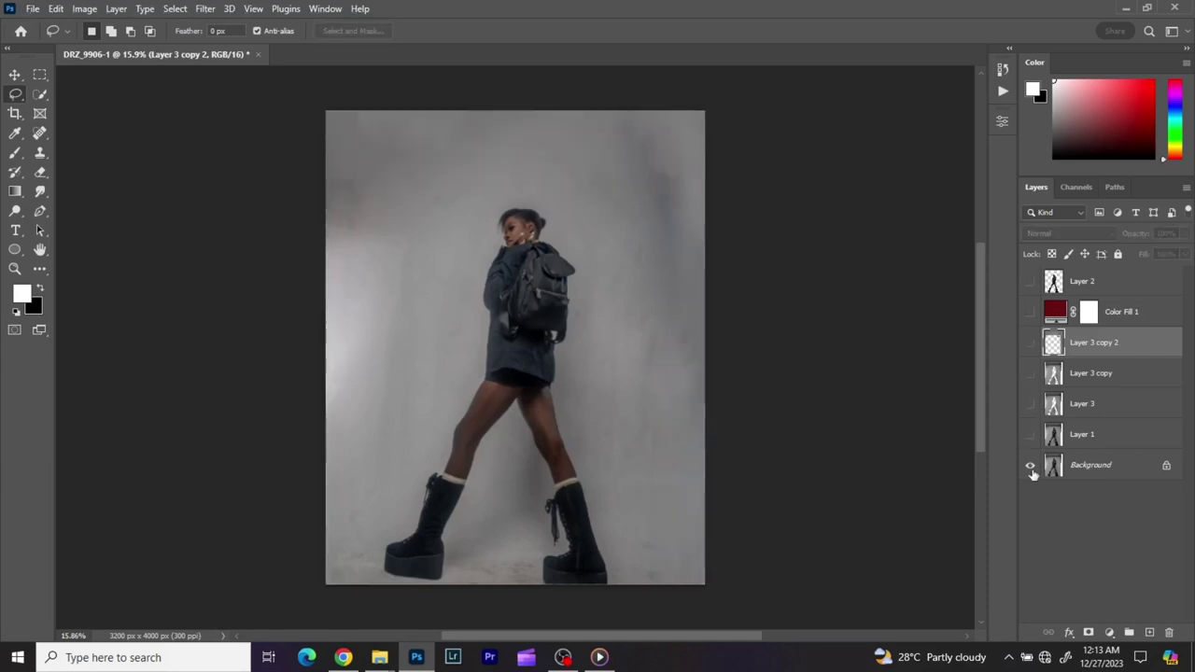
left_click(1031, 465, "alt")
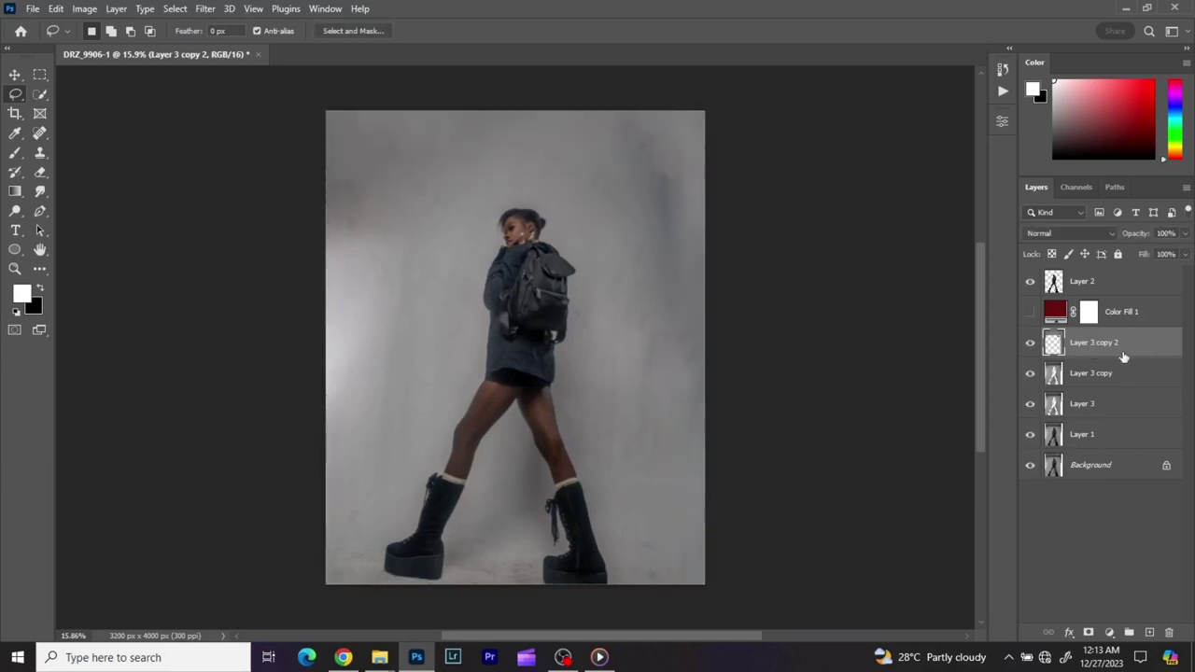
right_click(1123, 354)
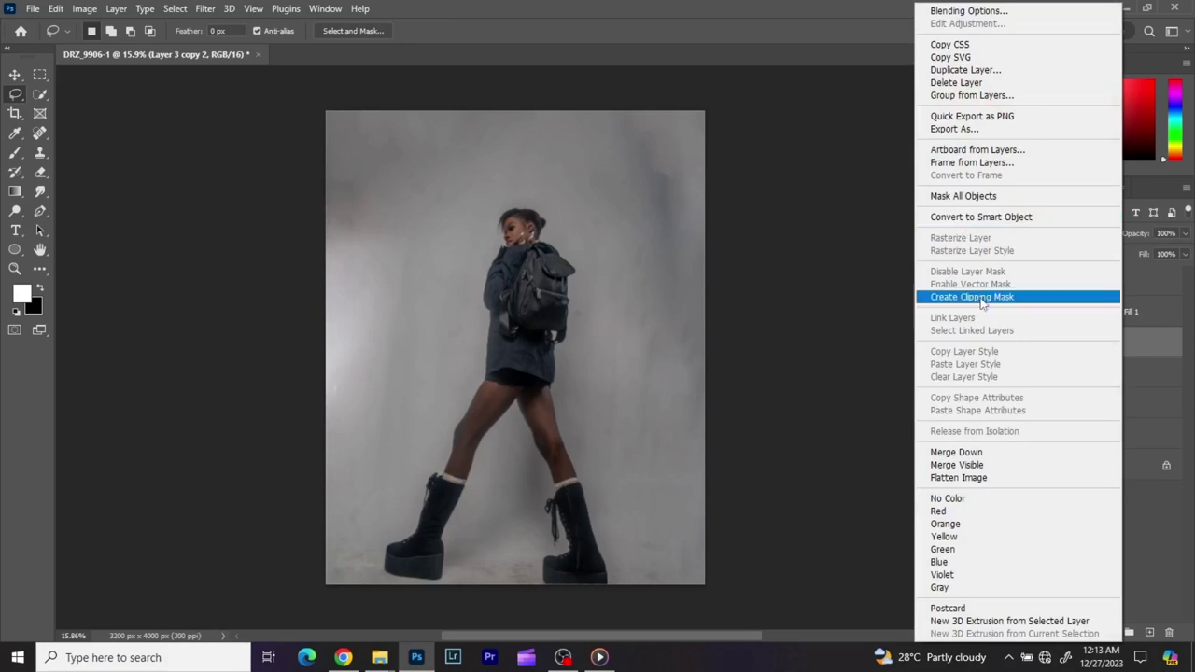
left_click(981, 297)
right_click(1120, 368)
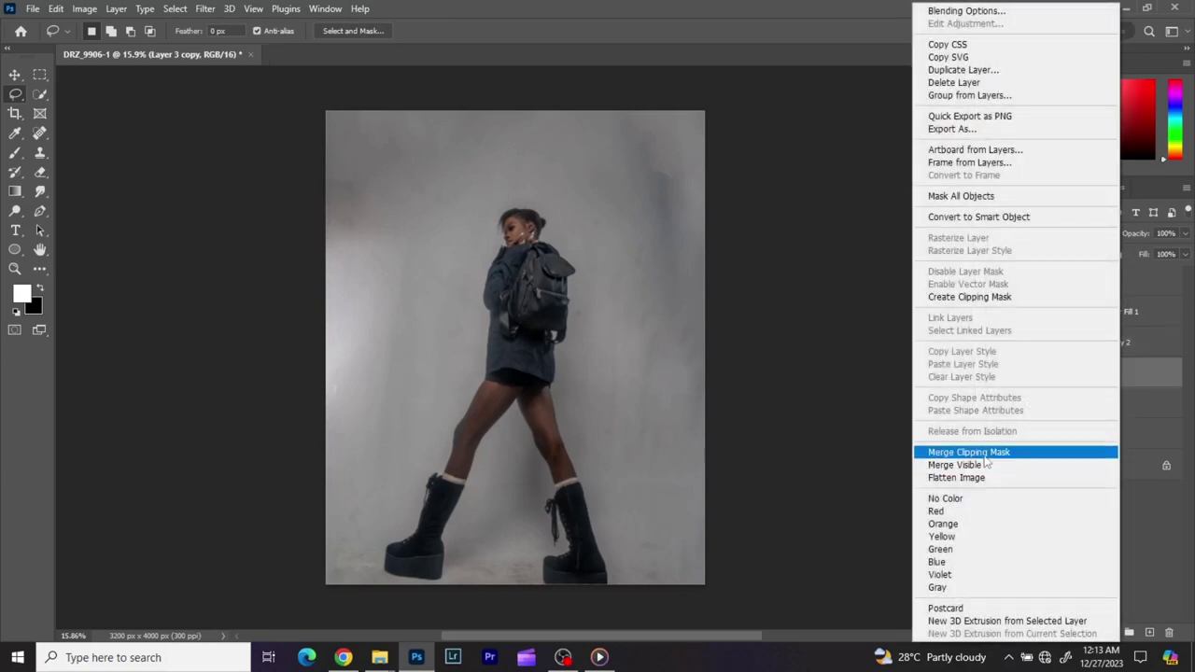
left_click(985, 454)
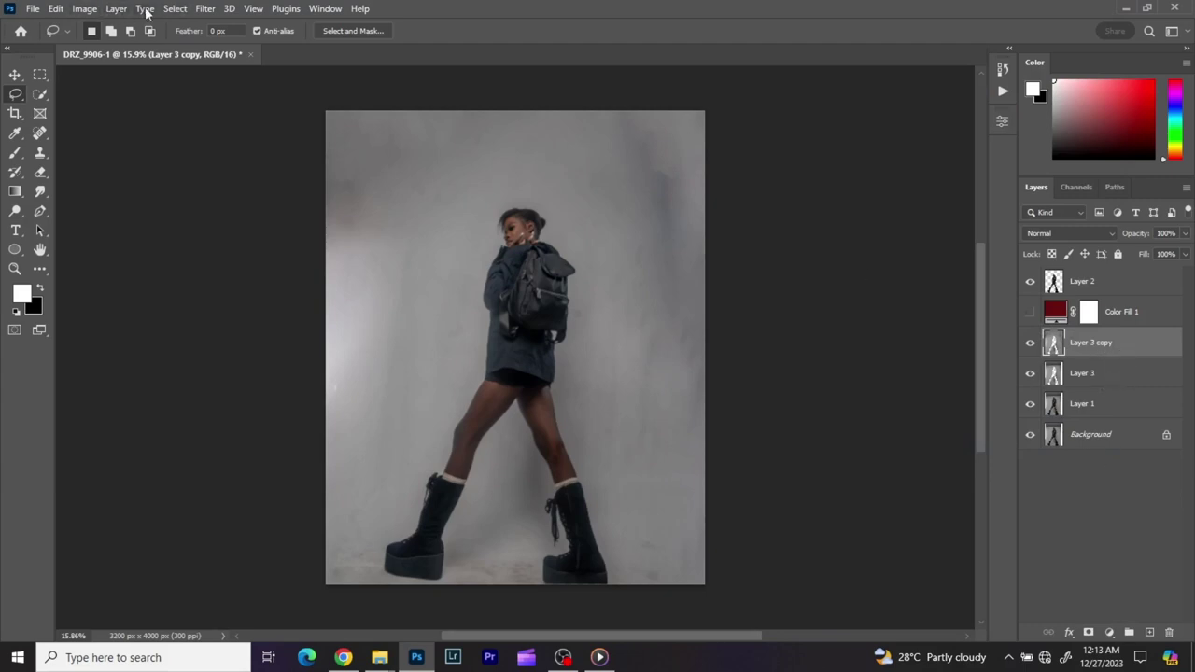
Apply a Gaussian Blur with a radius of 20 pixels to Layer 3 copy.
left_click(207, 14)
mouse_move(285, 200)
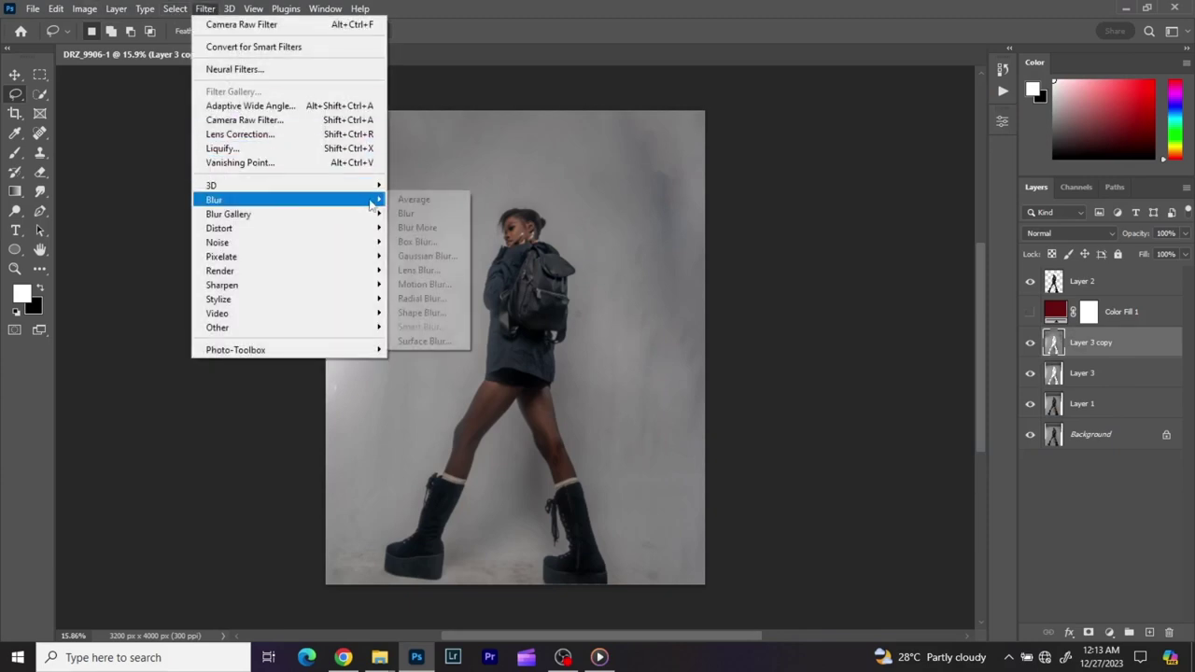
left_click(421, 256)
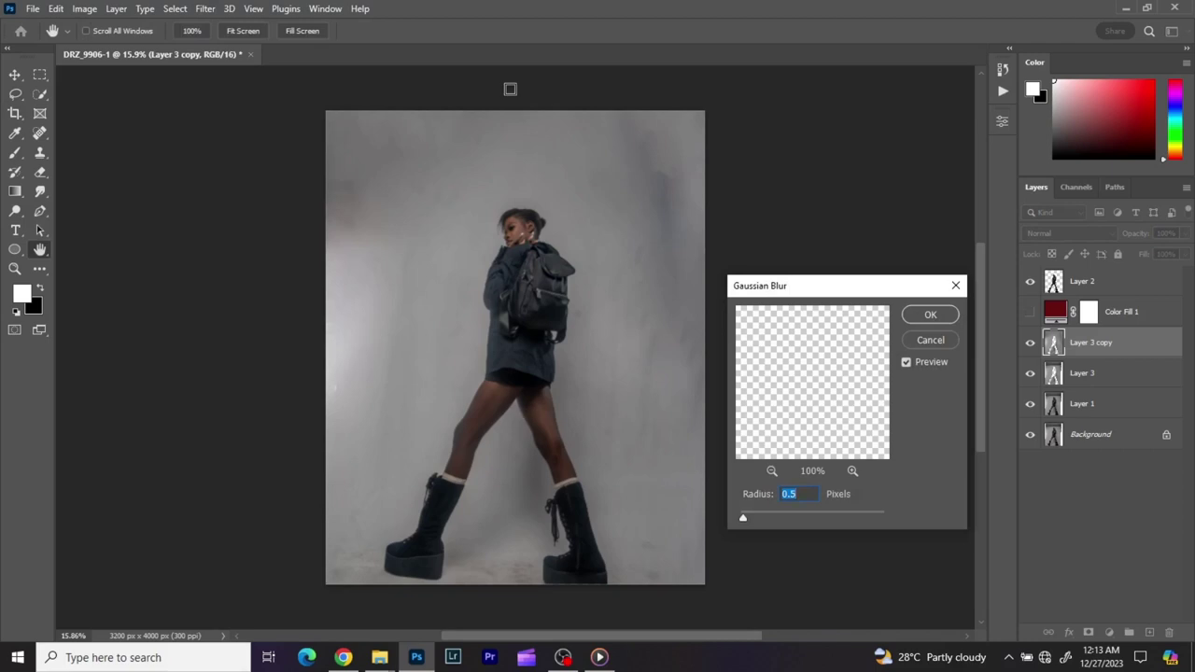
type("20")
scroll(665, 241, "up", 1)
scroll(665, 241, "down", 2)
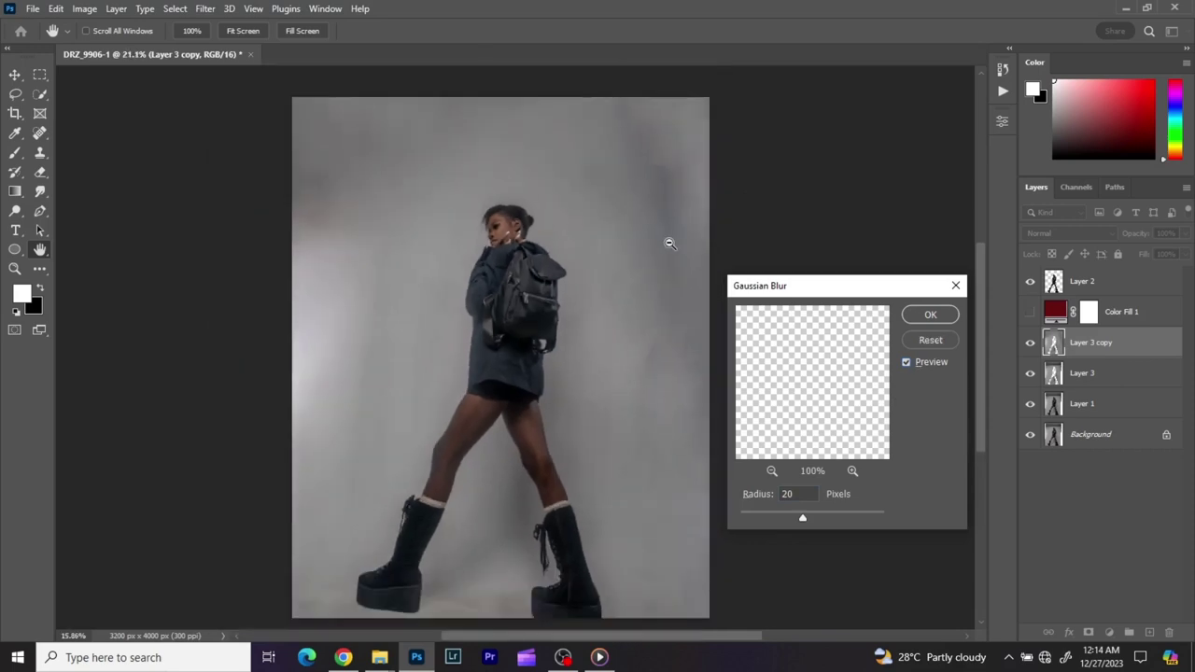
left_click(931, 315)
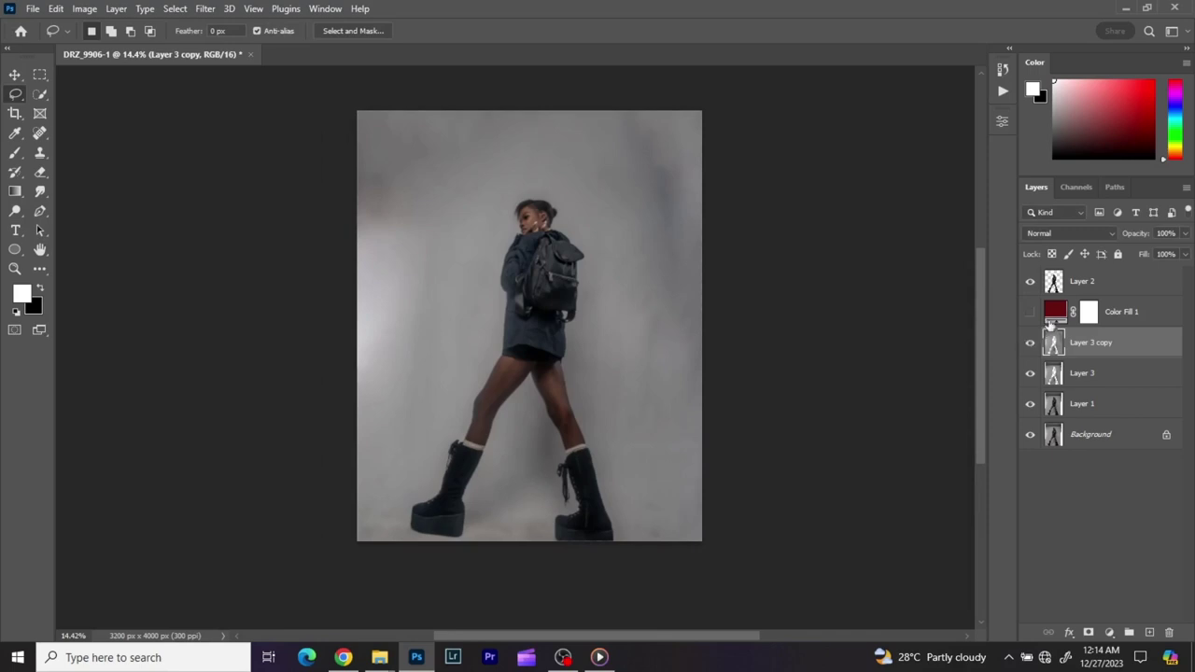
Clip the blurred Layer 3 copy to Layer 3 and merge the clipping mask into one layer.
right_click(1126, 359)
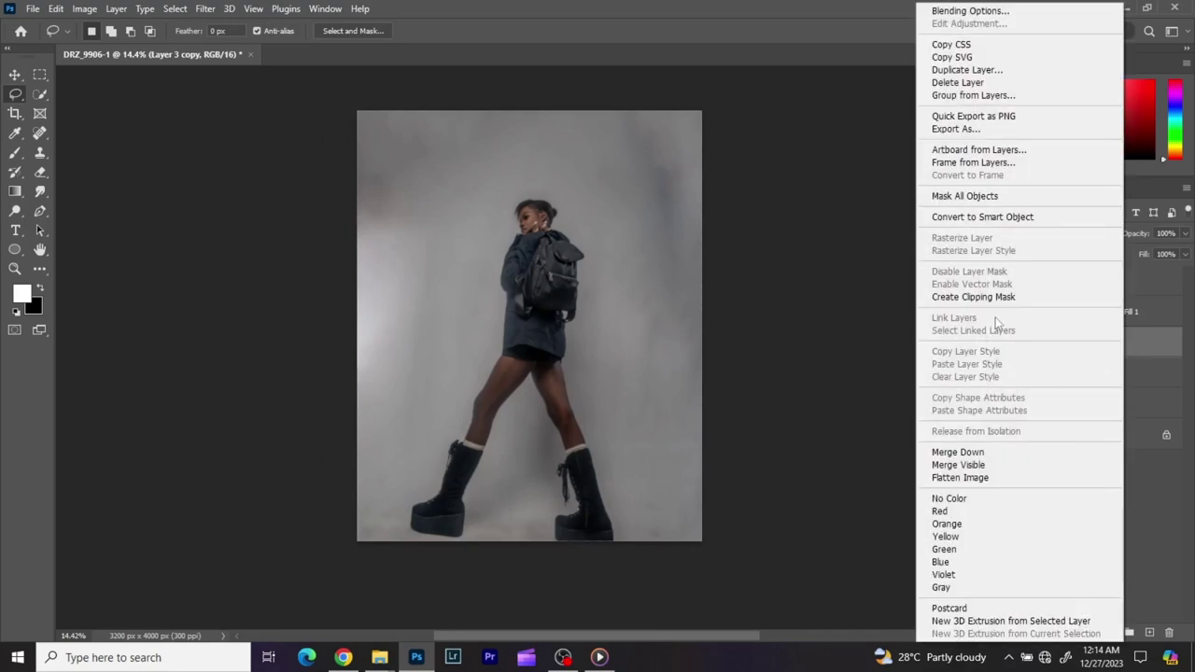
left_click(973, 297)
right_click(1133, 379)
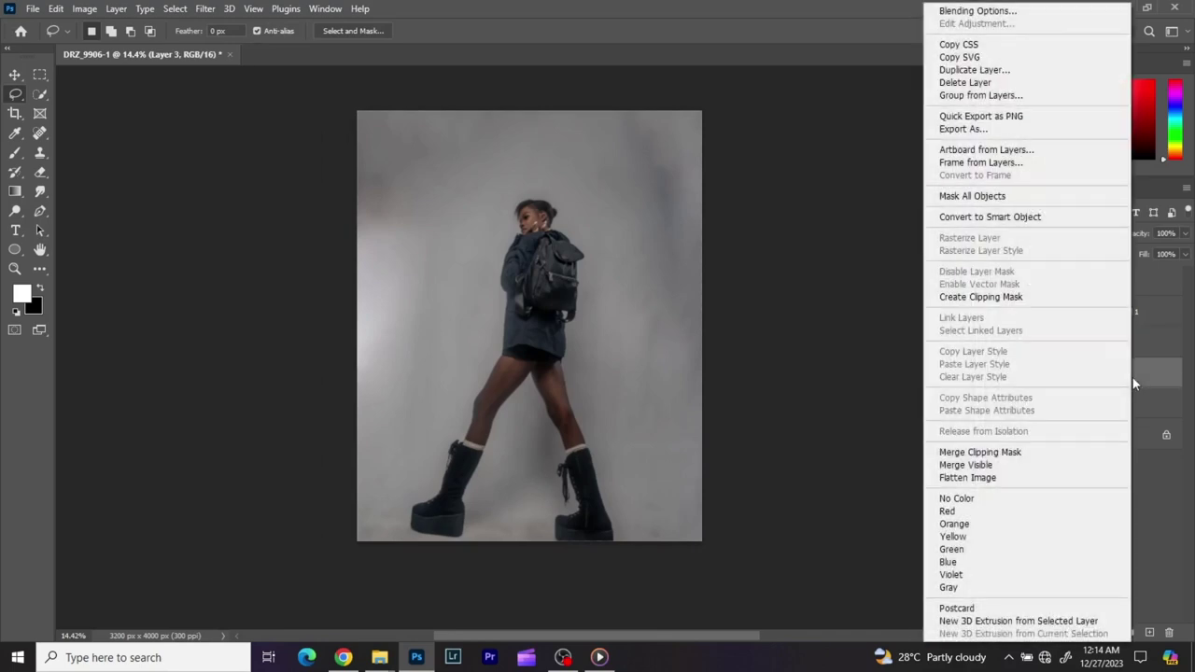
left_click(969, 454)
Change the Color Fill 1 layer to grey #90908f sampled from the wall beside the woman, and make the layer visible.
left_click(1058, 317)
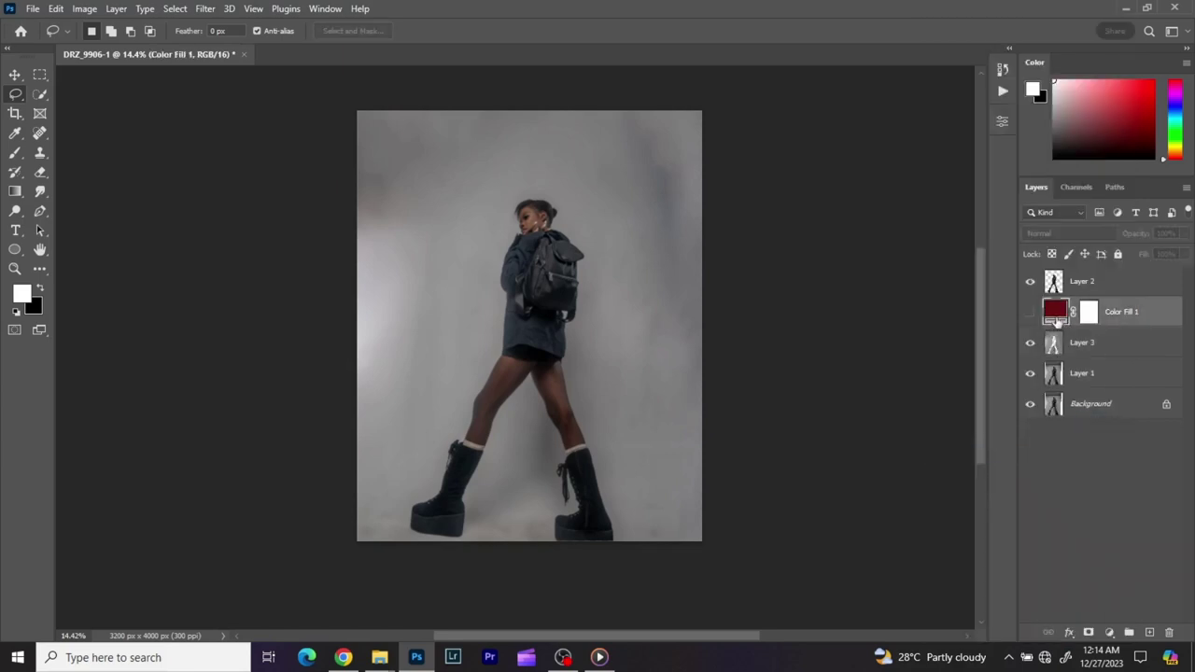
double_click(1055, 317)
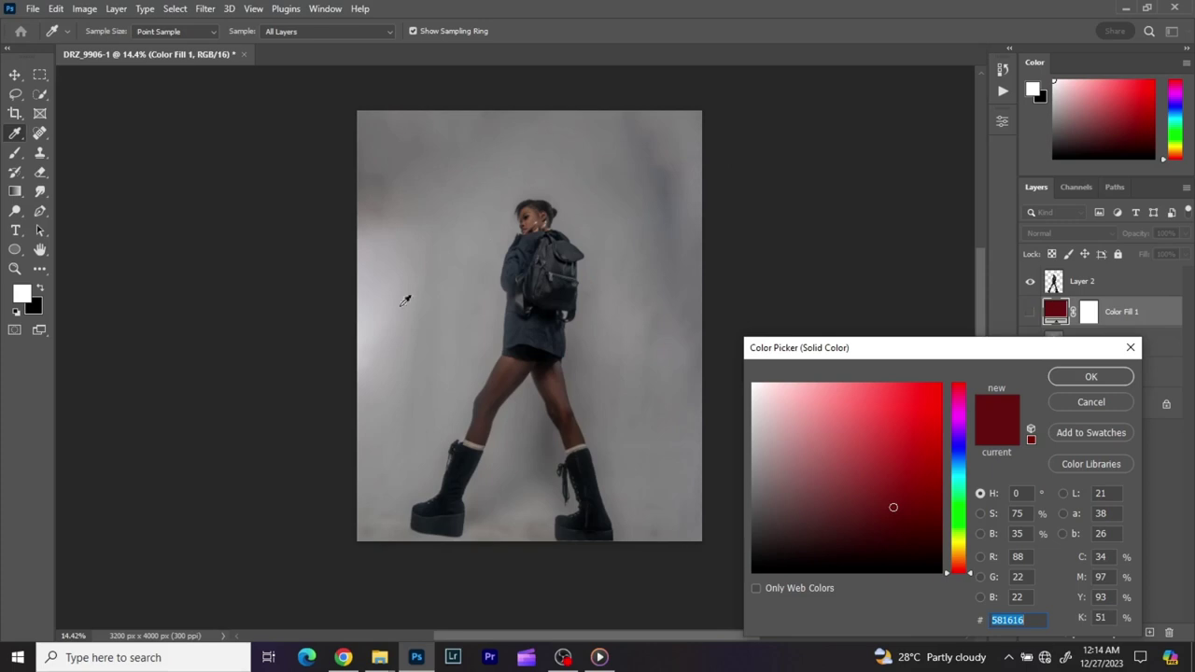
left_click(486, 269)
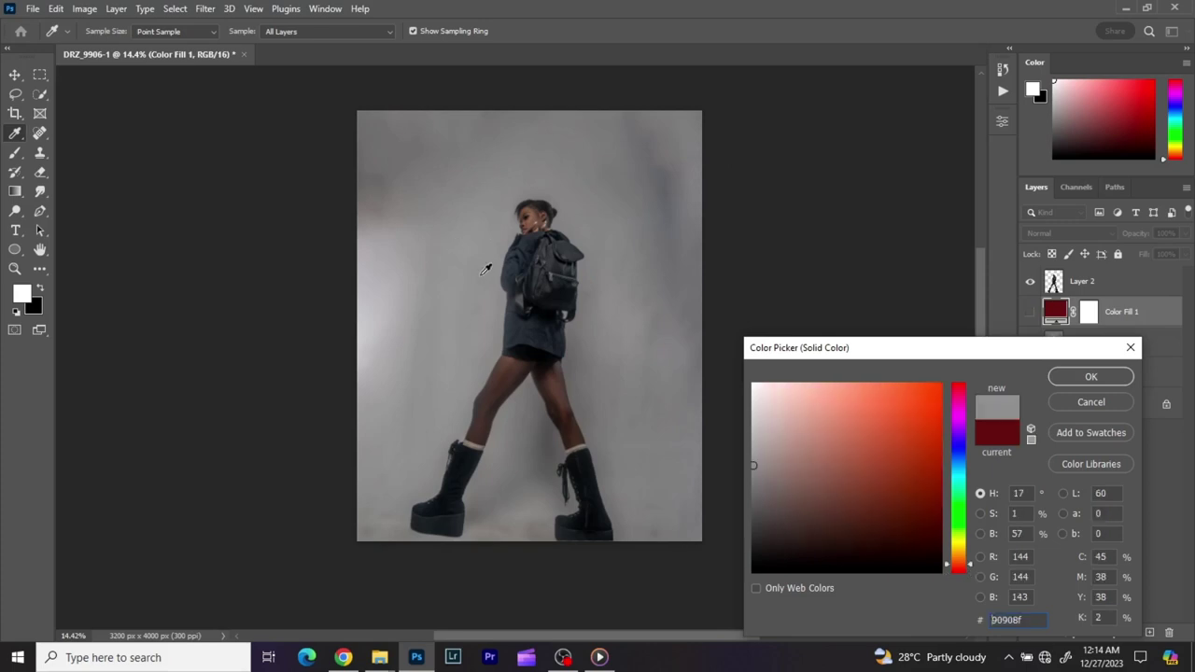
left_click(1074, 383)
left_click(1028, 314)
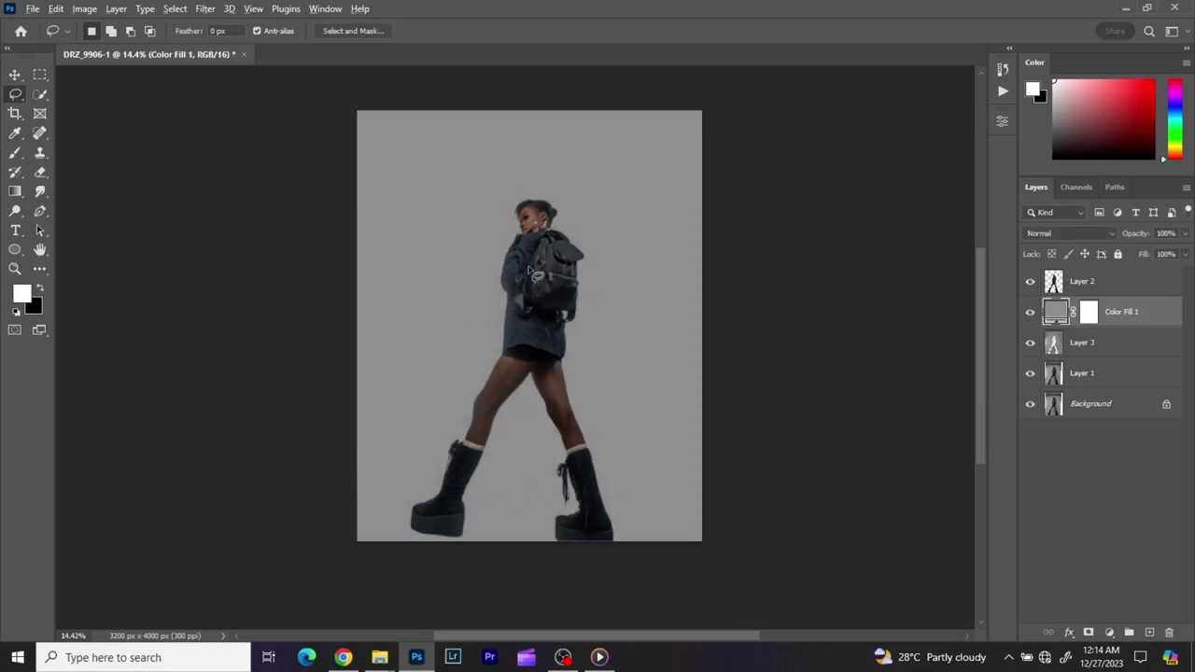
Set the fill of the Color Fill 1 layer to 60% and compare the floor area with the layer hidden and shown.
scroll(538, 275, "up", 1)
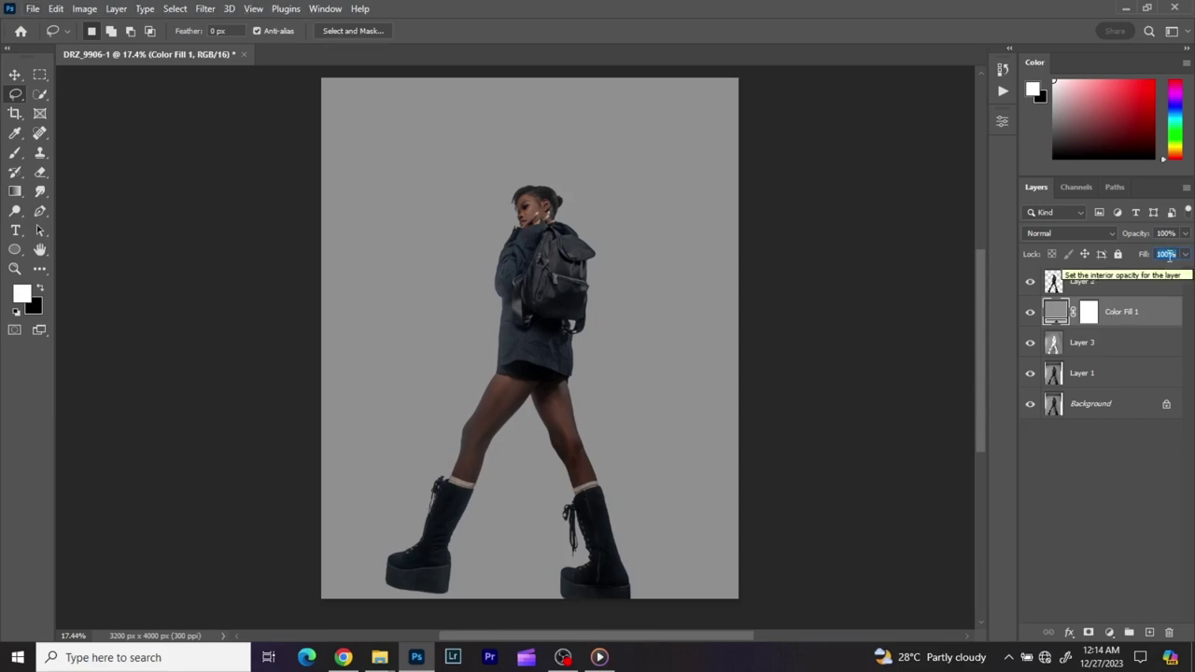
type("60")
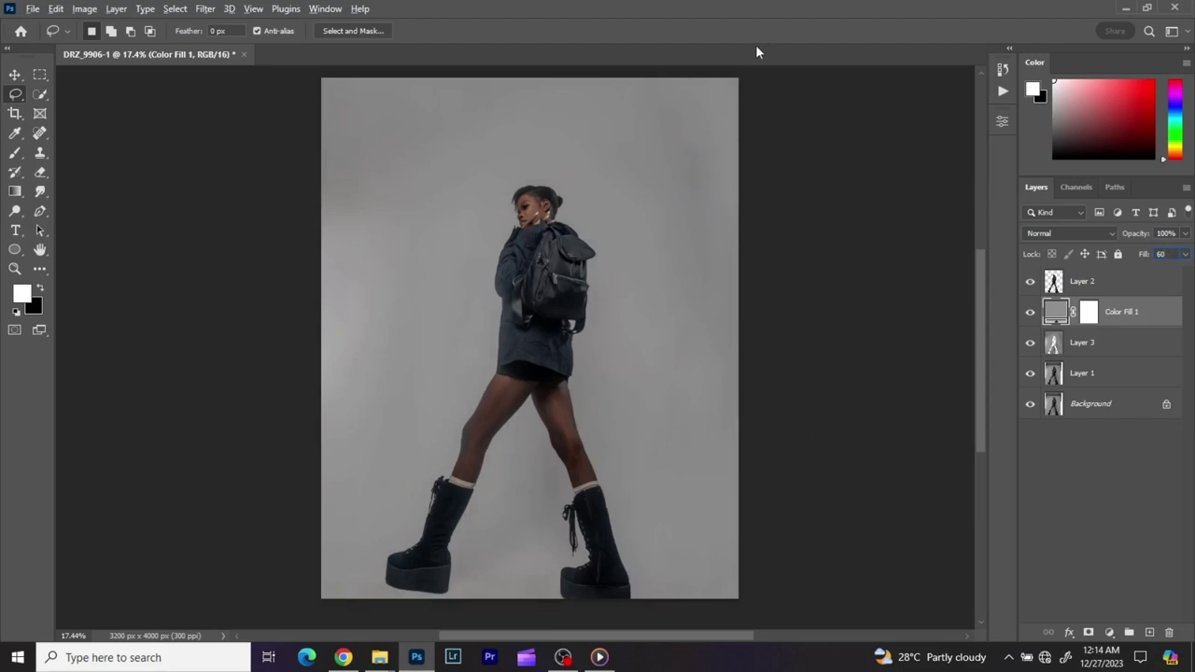
scroll(518, 480, "up", 5)
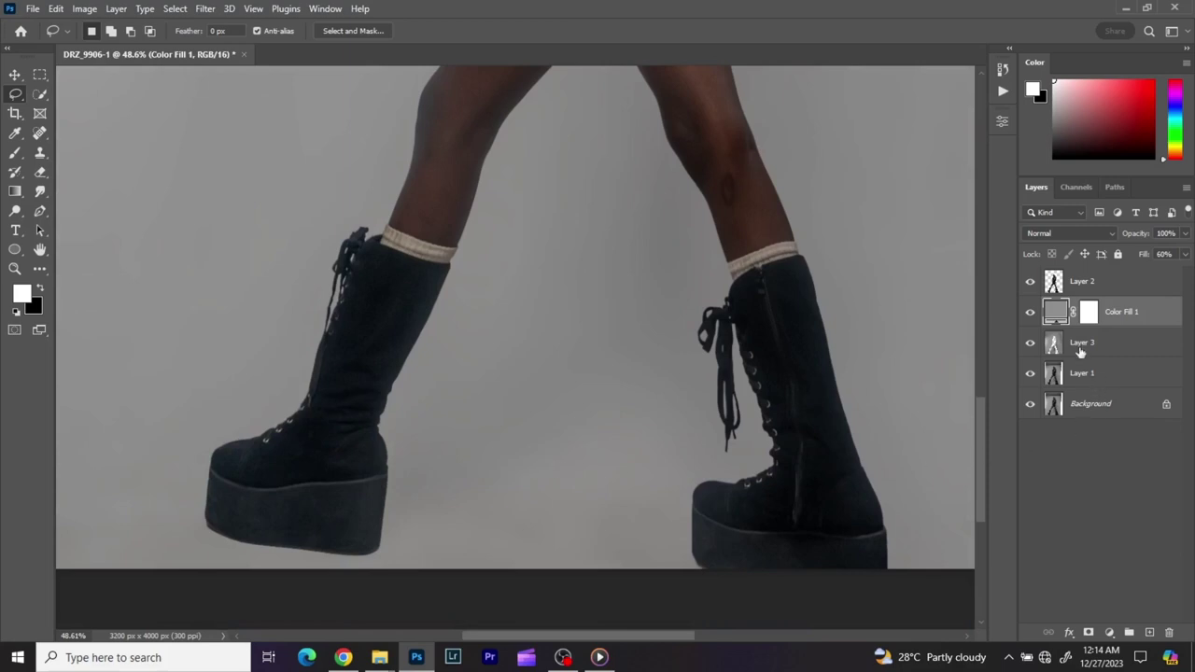
left_click(1031, 314)
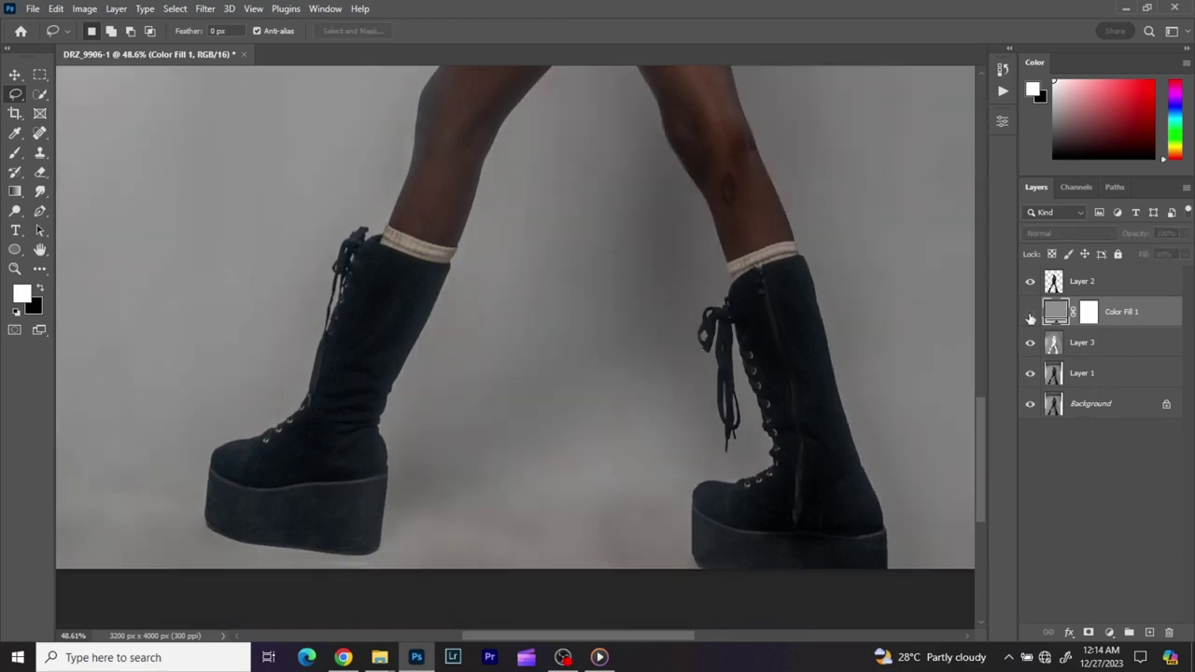
left_click(1031, 314)
left_click(1030, 314)
left_click(1030, 314)
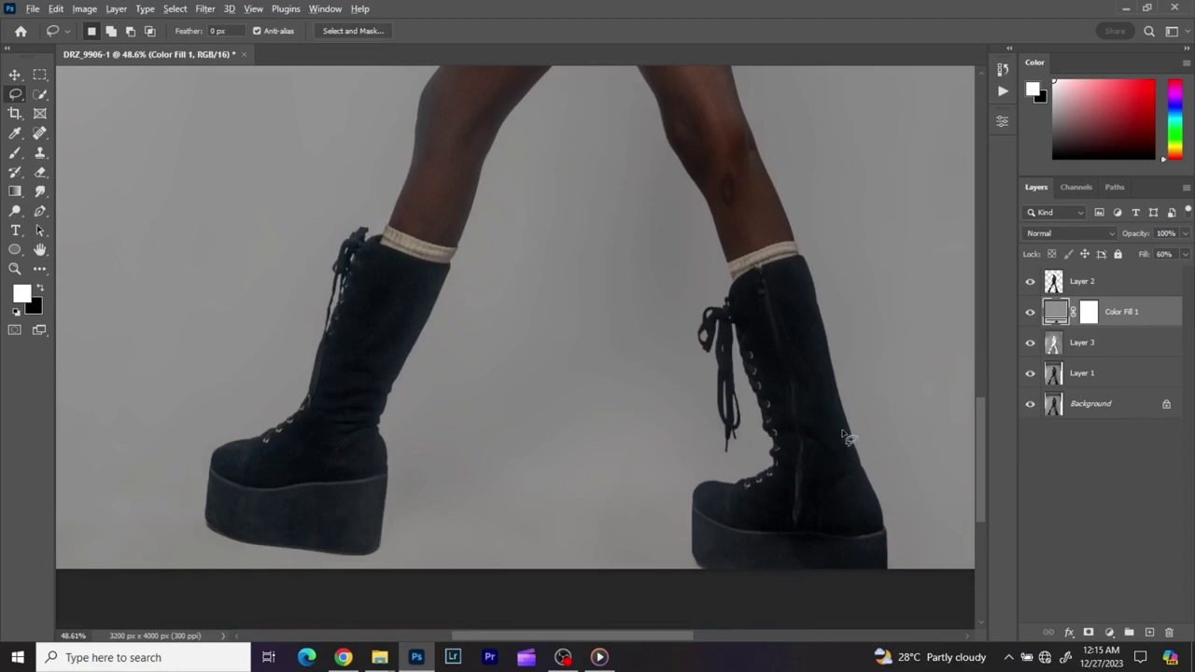
Set the fill of the Color Fill 1 layer to 50% and check the whole backdrop.
scroll(845, 437, "down", 5)
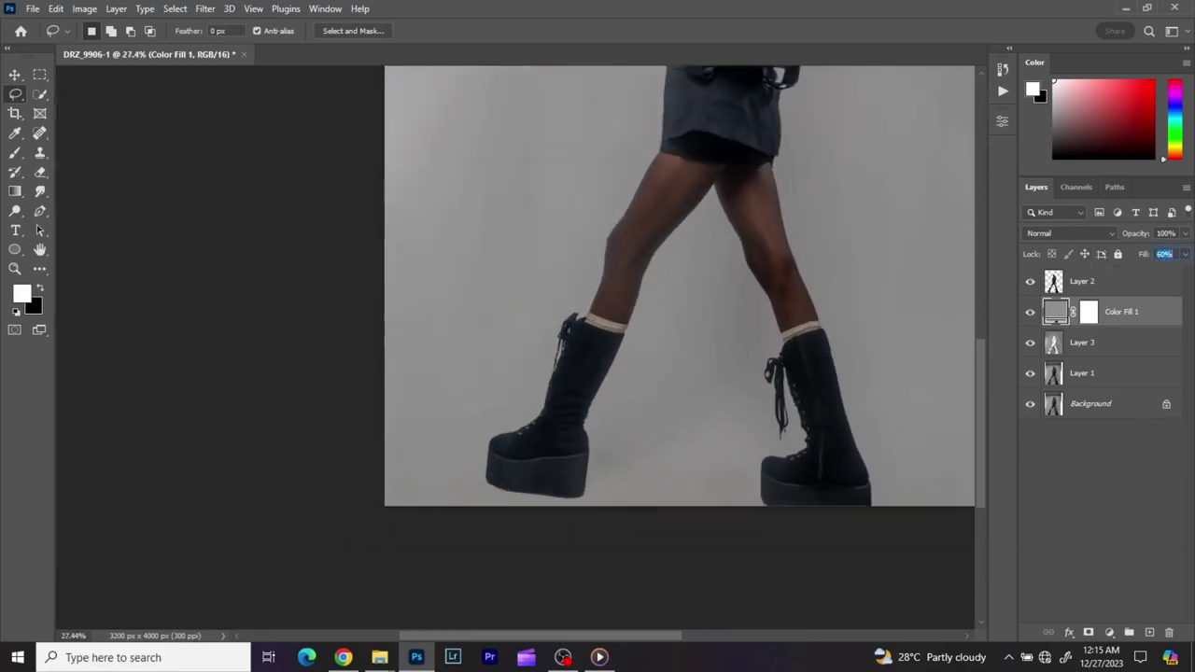
type("50")
scroll(607, 245, "down", 5)
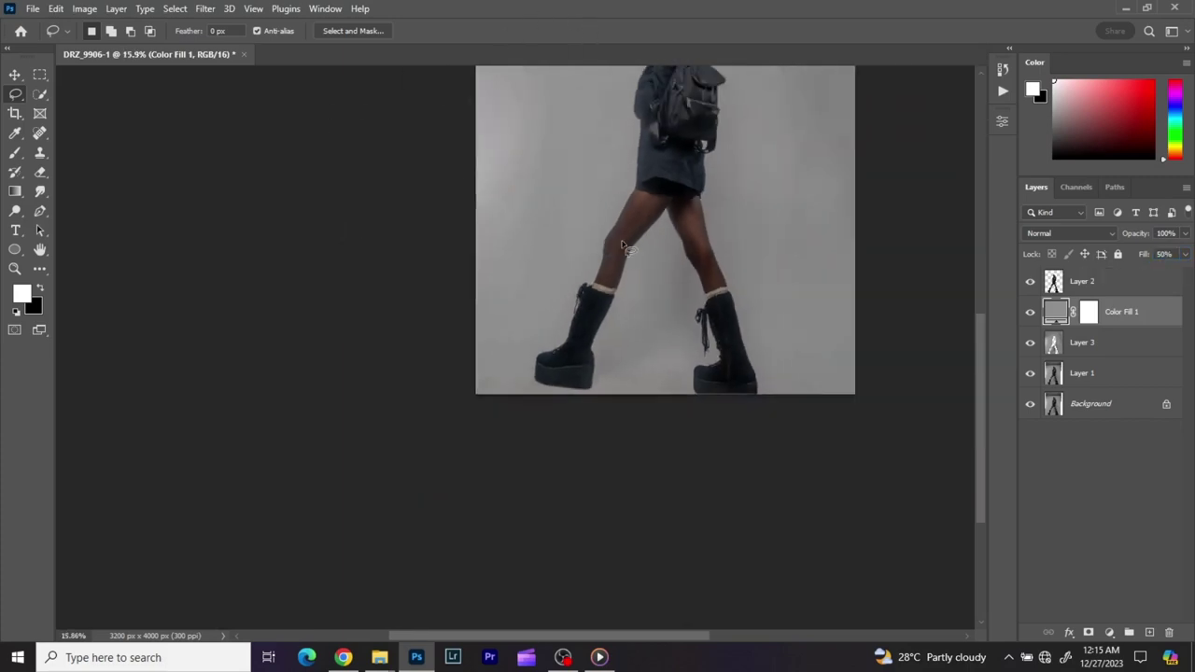
scroll(556, 347, "up", 2)
scroll(555, 347, "up", 2)
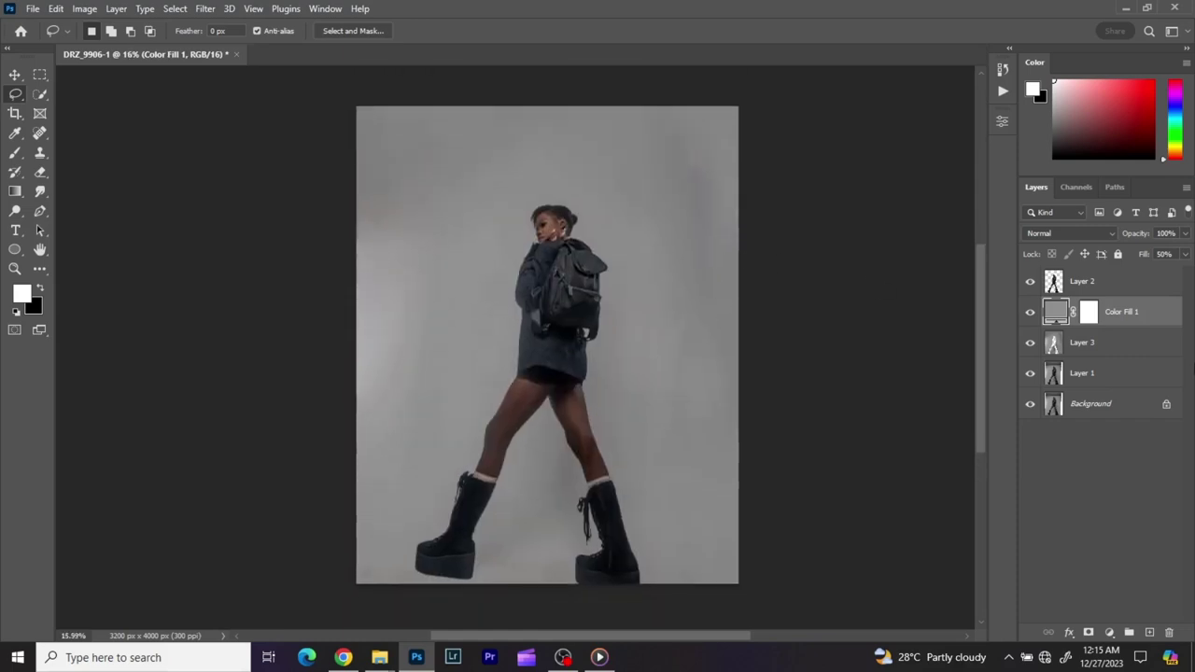
Clip the Color Fill 1 layer to Layer 3 and merge the clipping mask into one layer.
right_click(1147, 320)
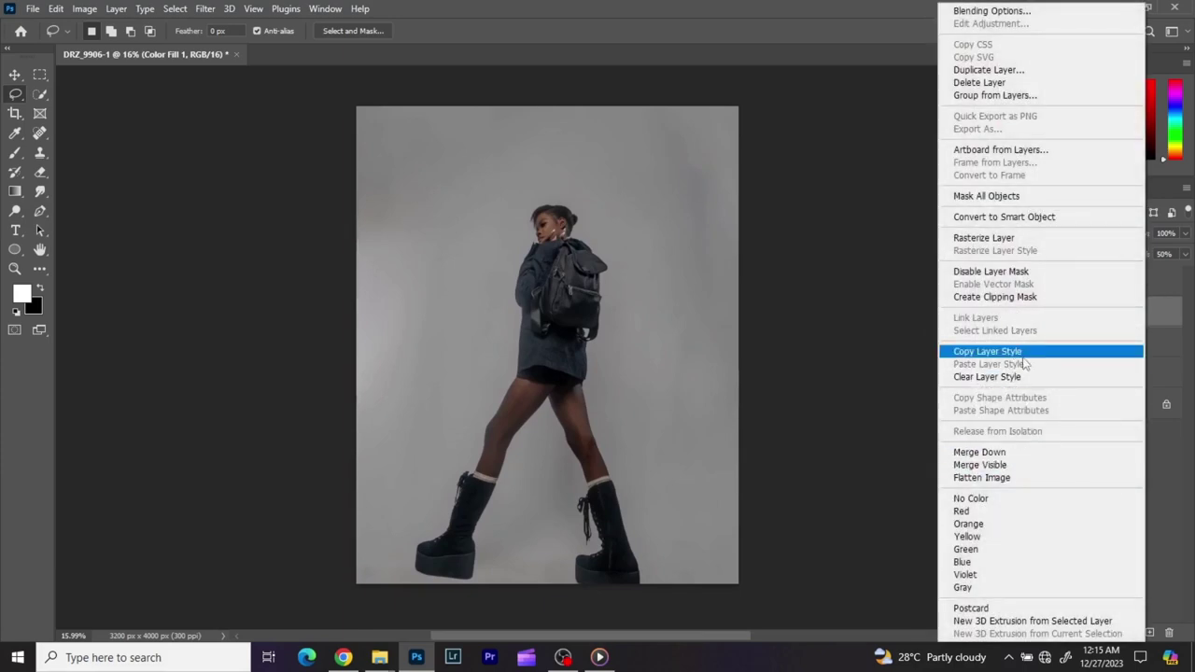
left_click(969, 297)
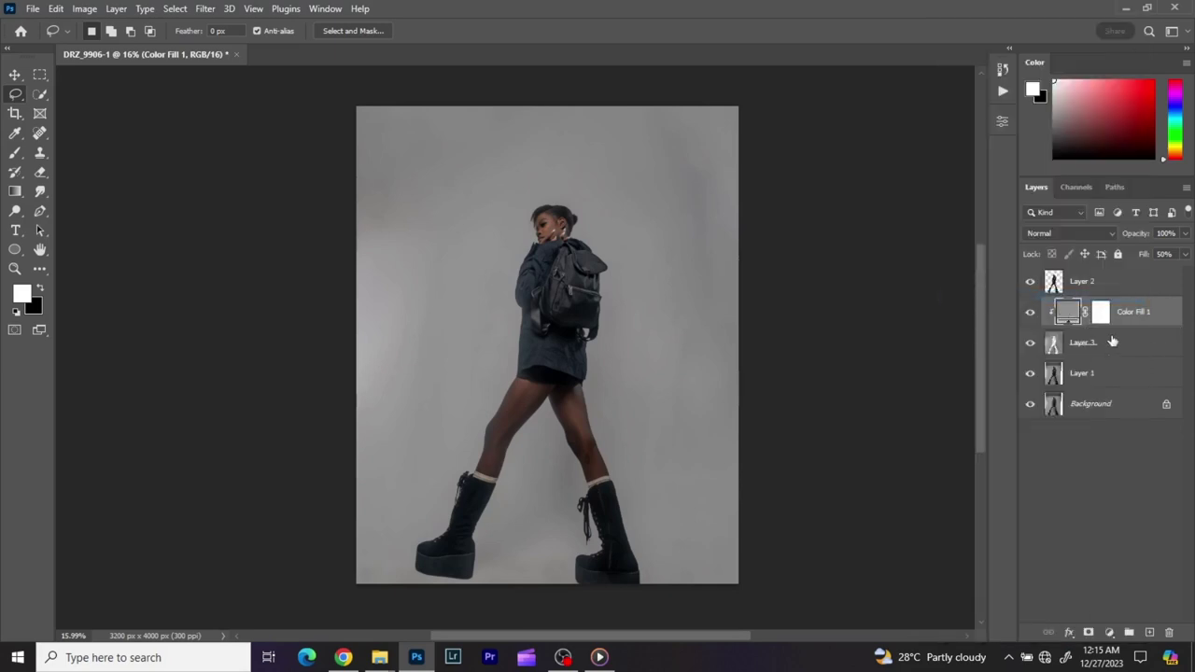
right_click(1120, 341)
left_click(972, 452)
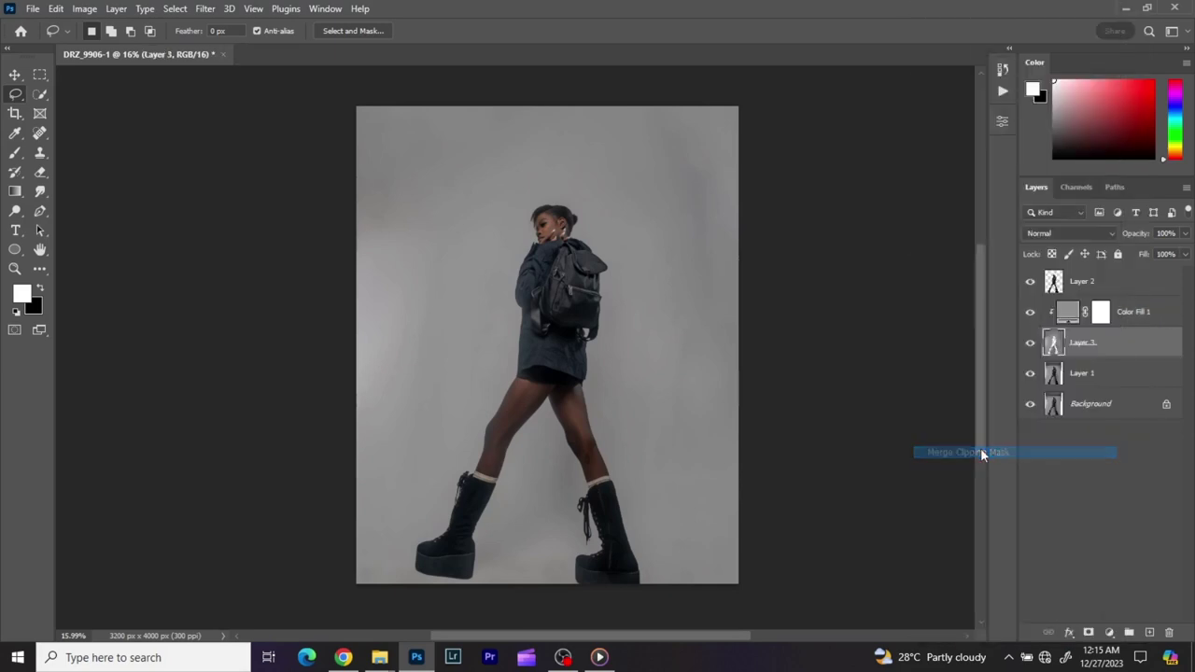
Heal the small light specks on the woman's forehead on Layer 2 with the Healing Brush, sampling clean skin nearby.
scroll(539, 121, "up", 5)
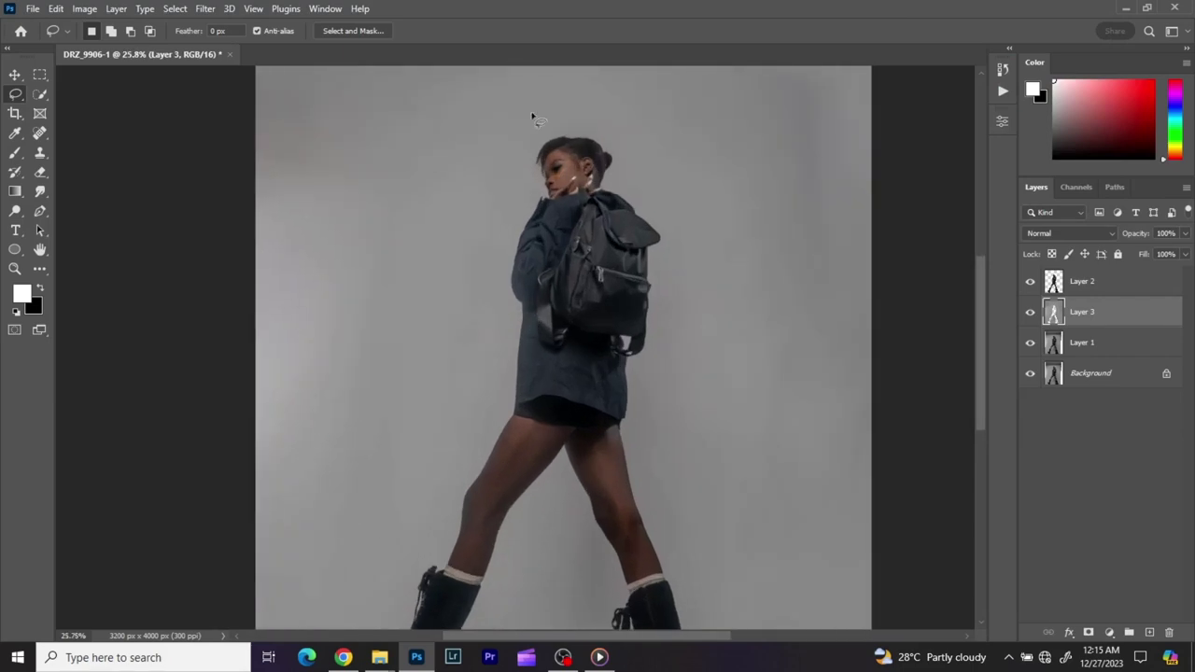
scroll(611, 224, "up", 4)
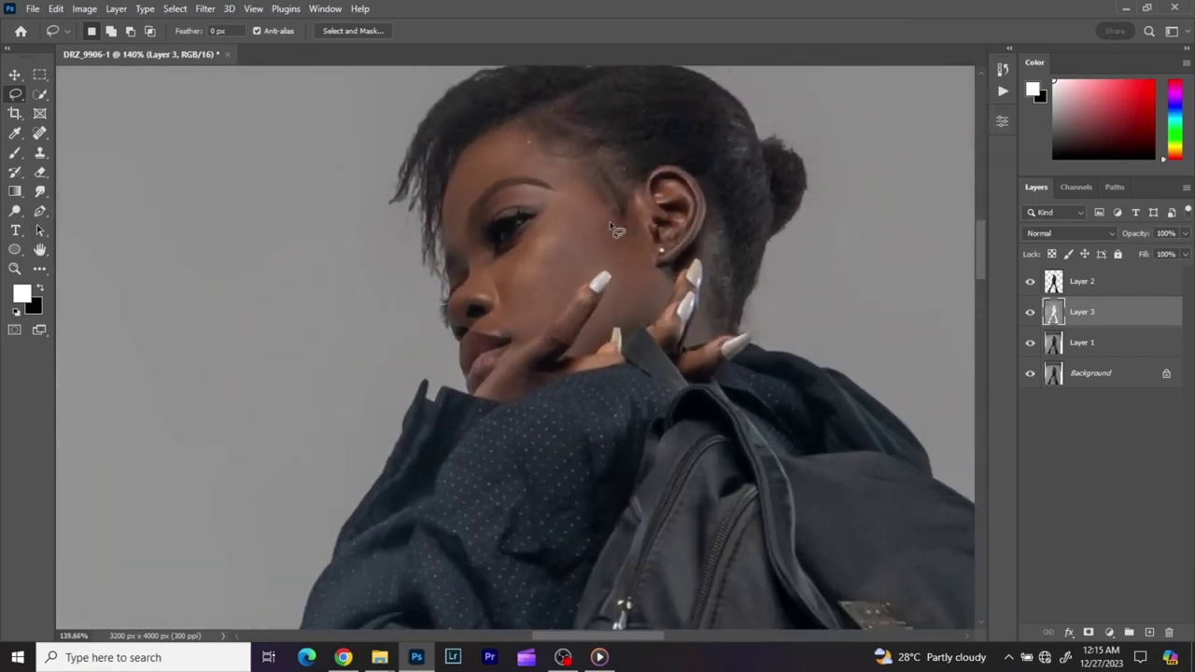
scroll(527, 245, "up", 3)
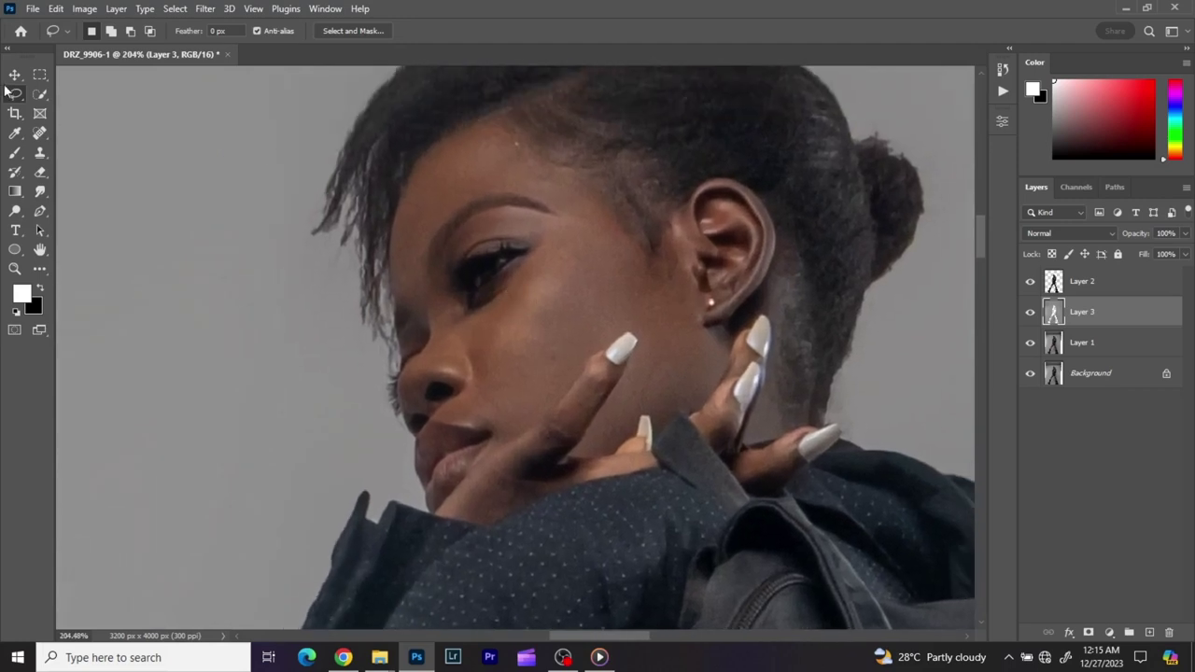
left_click(39, 135)
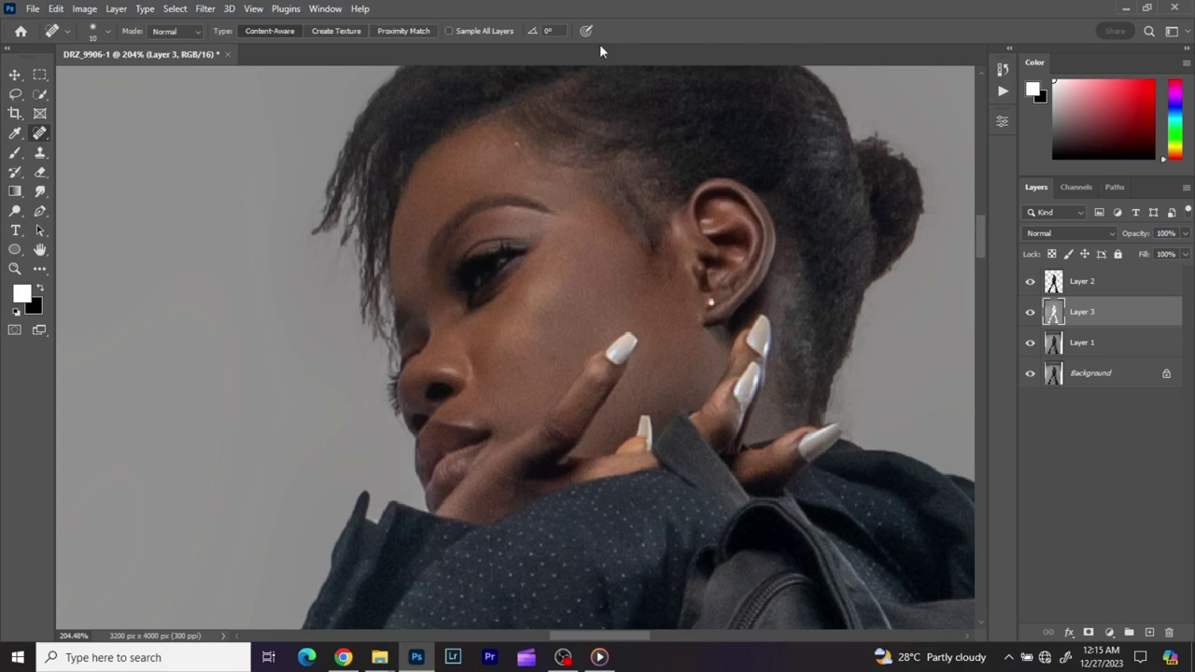
left_click(1074, 285)
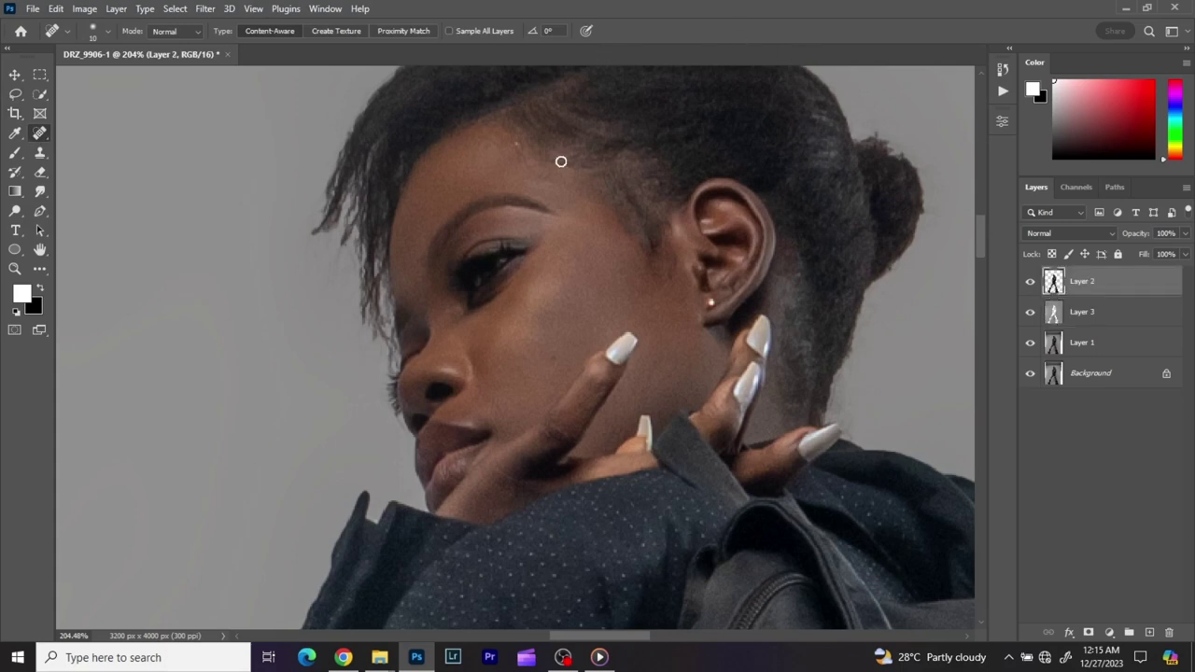
right_click(49, 142)
left_click(103, 147)
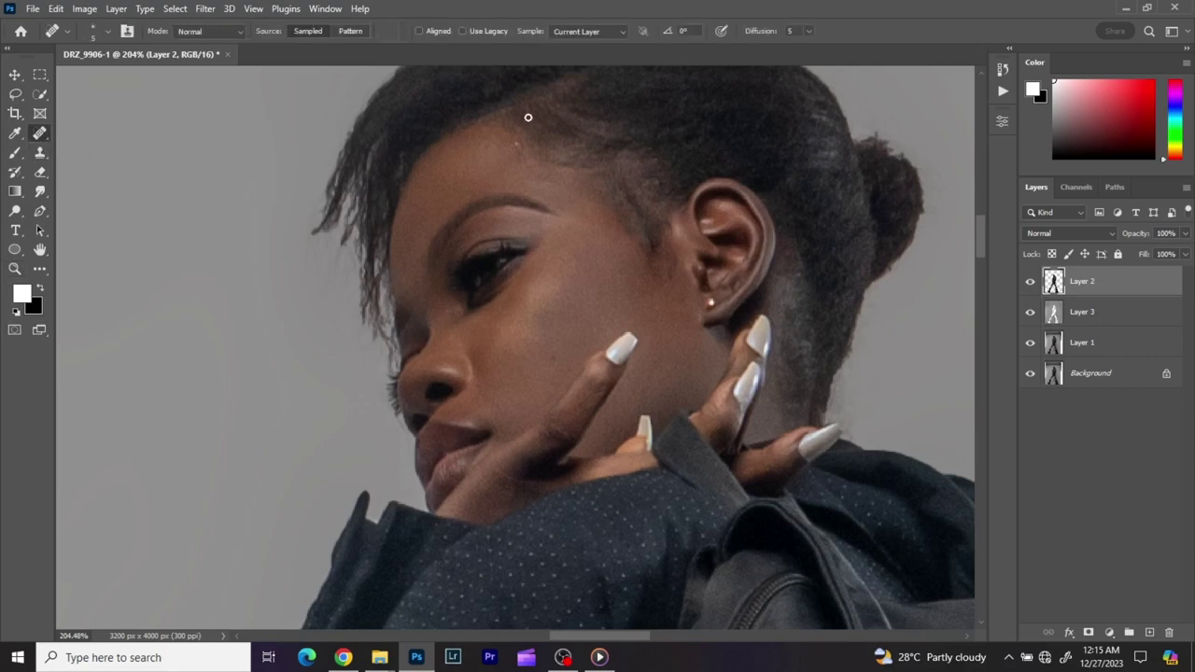
left_click(533, 162, "alt")
left_click(517, 140)
Retouch the remaining blemishes around the temple, cheek, nose and behind the ear with the Healing Brush on Layer 2.
left_click(657, 183, "alt")
left_click(632, 190, "alt")
left_click(574, 374, "alt")
left_click(456, 316, "alt")
scroll(628, 357, "down", 1)
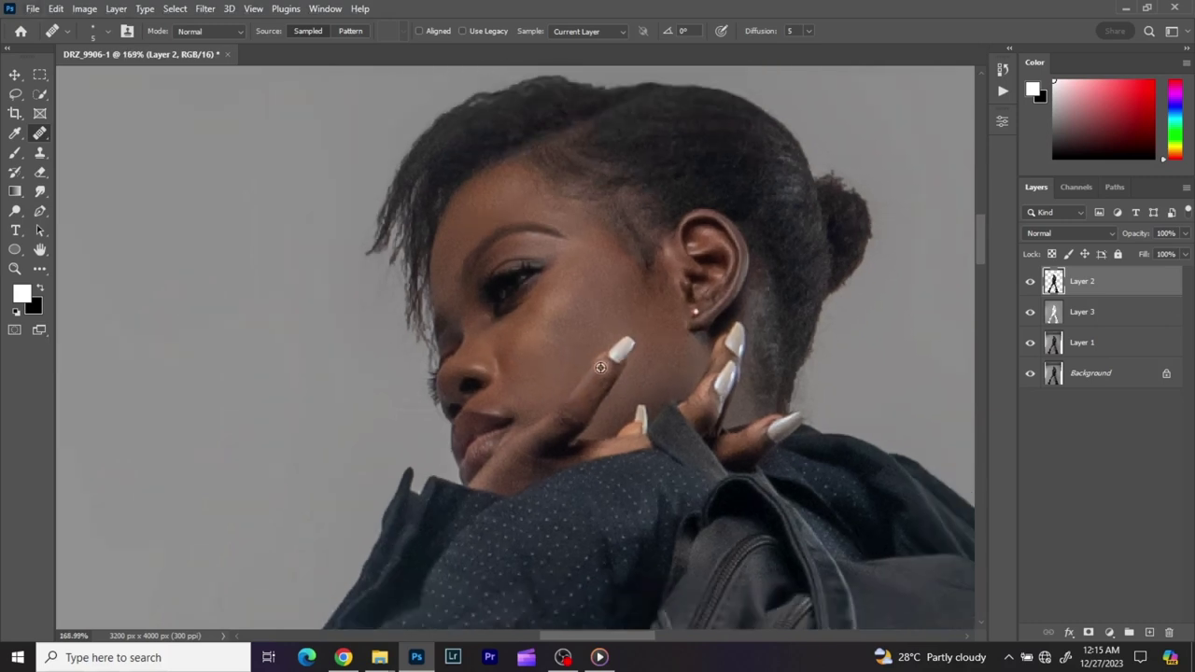
left_click(769, 302, "alt")
scroll(827, 246, "down", 3)
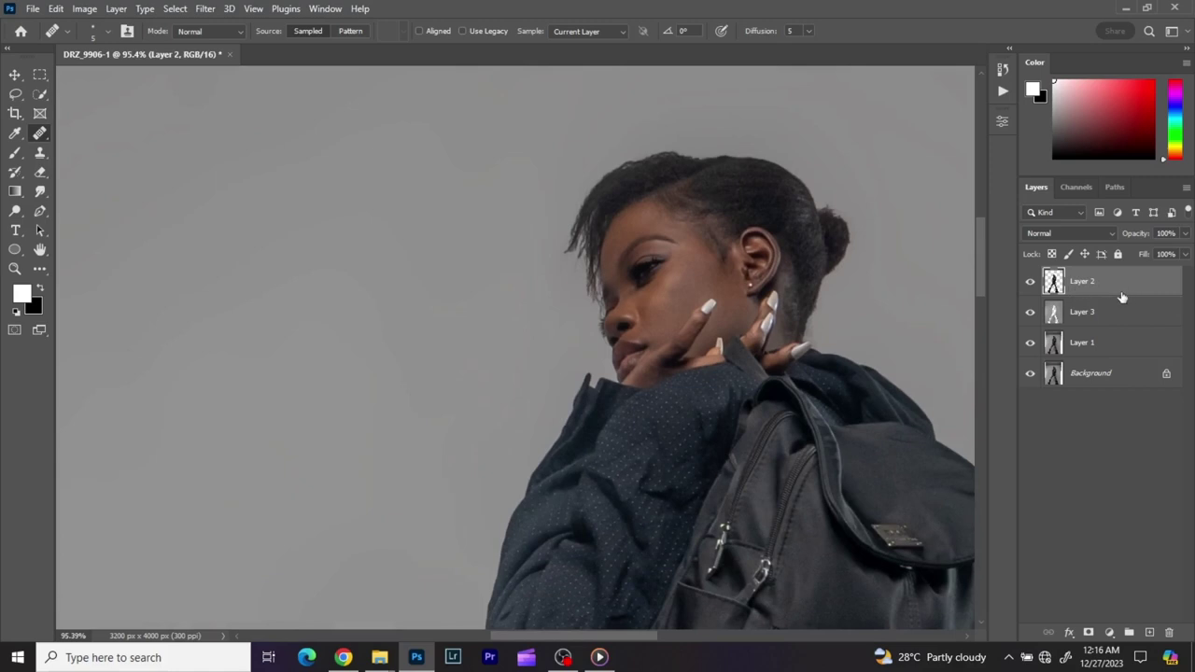
Duplicate Layer 2 and set Clarity to 20 on the copy in the Camera Raw Filter.
key("ctrl+j")
left_click(16, 75)
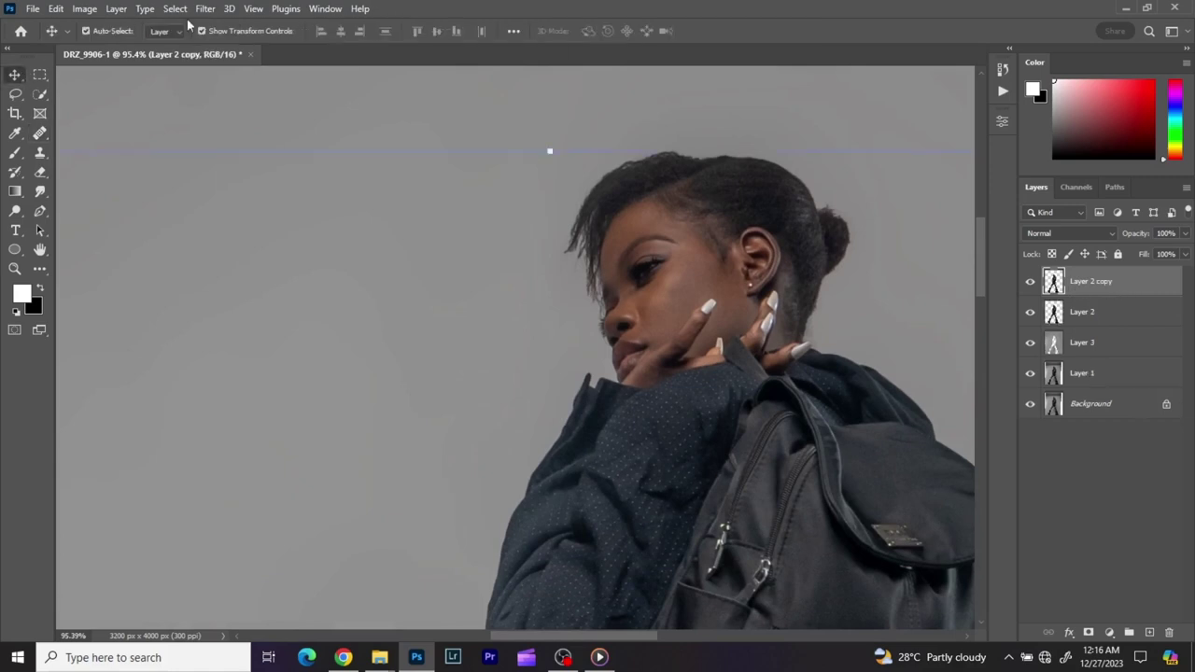
left_click(204, 9)
left_click(241, 116)
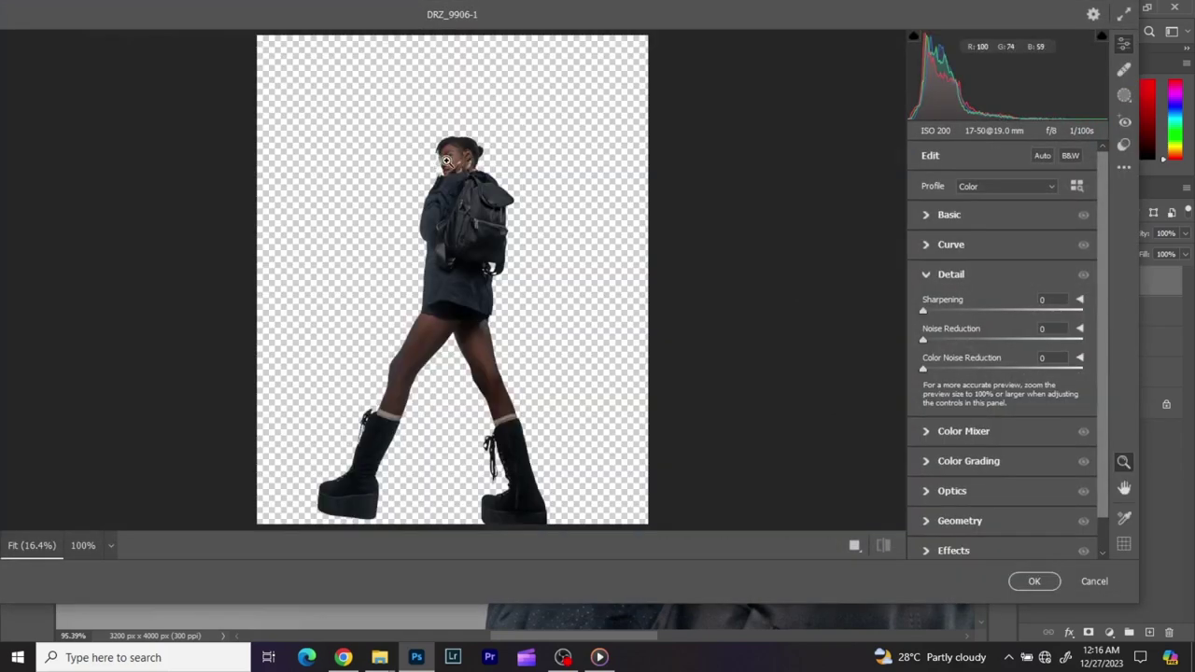
left_click(438, 161)
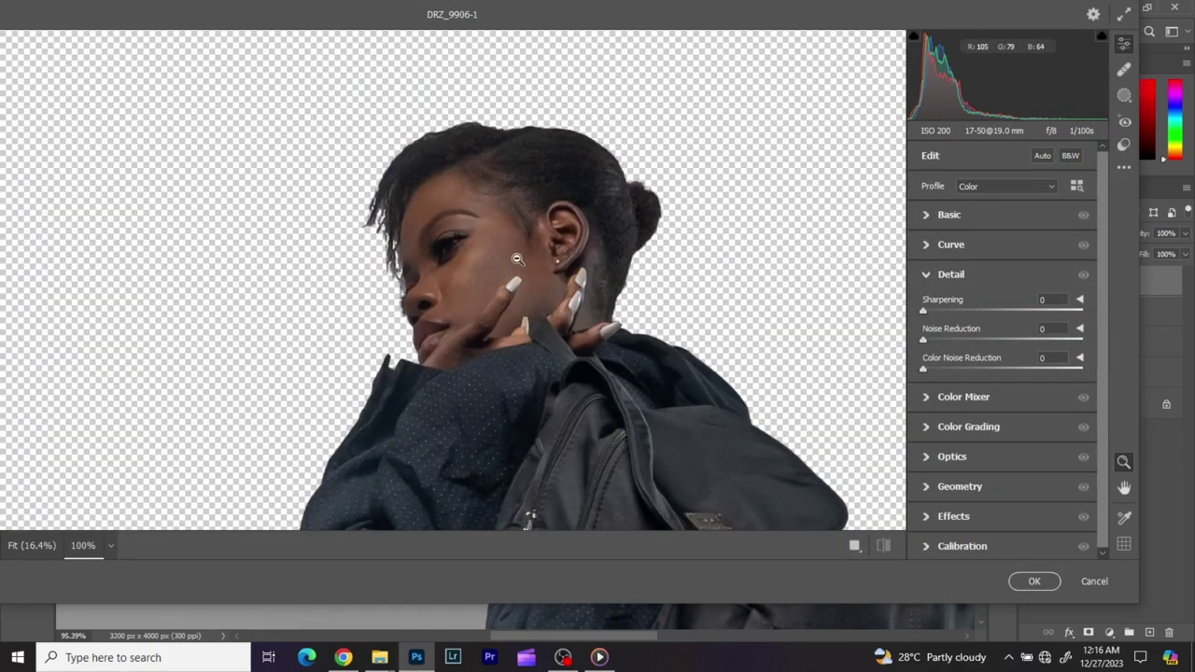
left_click(931, 224)
scroll(1007, 448, "down", 1)
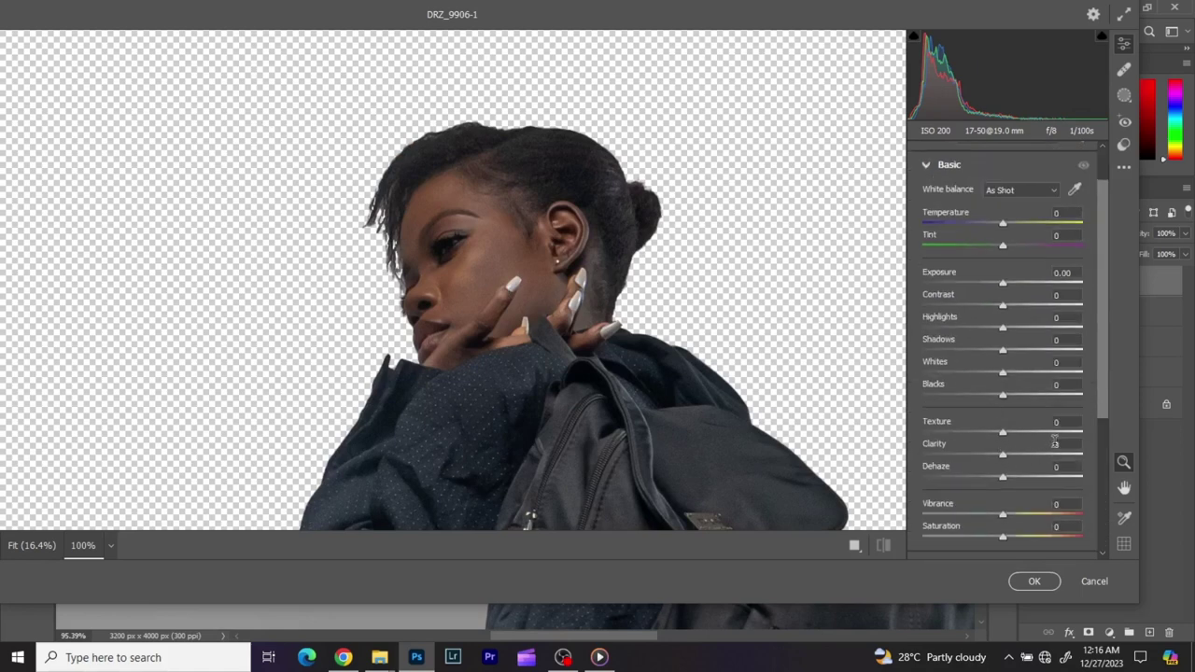
type("20")
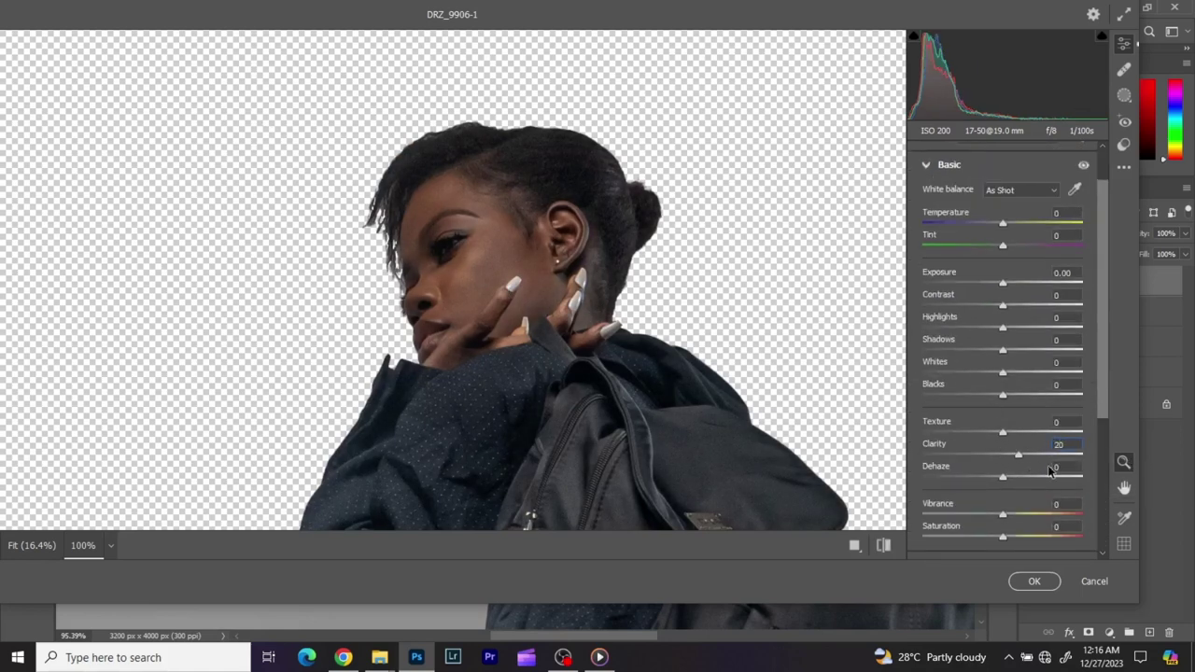
Compare the Clarity effect with the original and a stronger setting, set it back to 20 and apply the Camera Raw Filter.
left_click(477, 261)
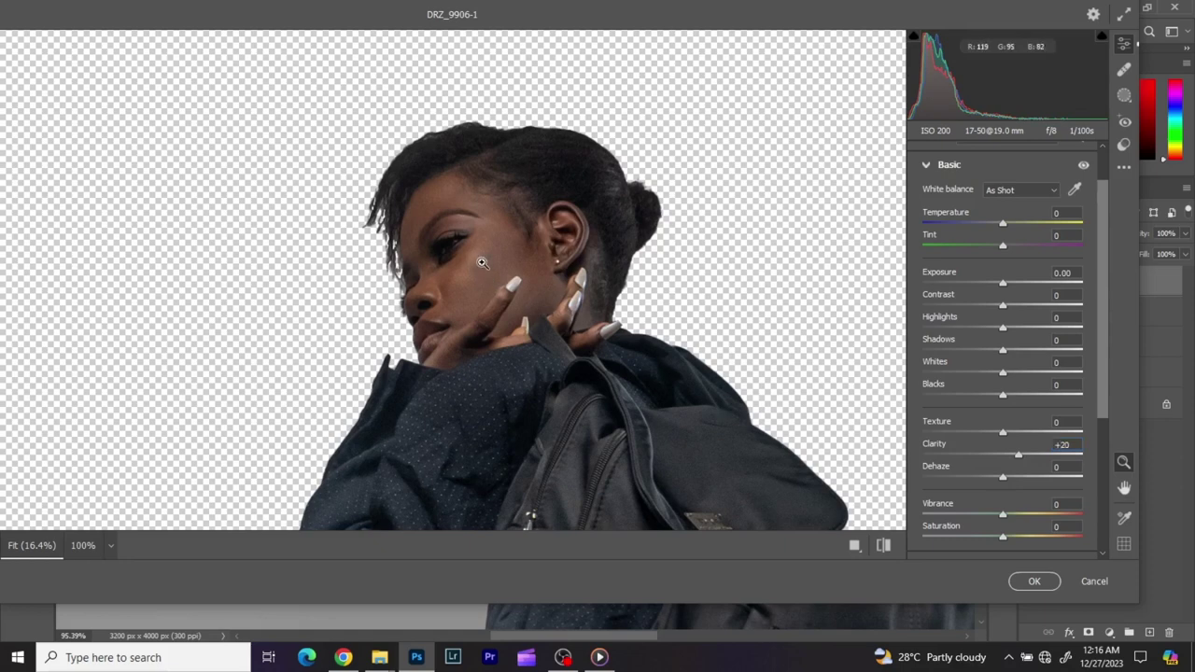
left_click(884, 548)
left_click(885, 548)
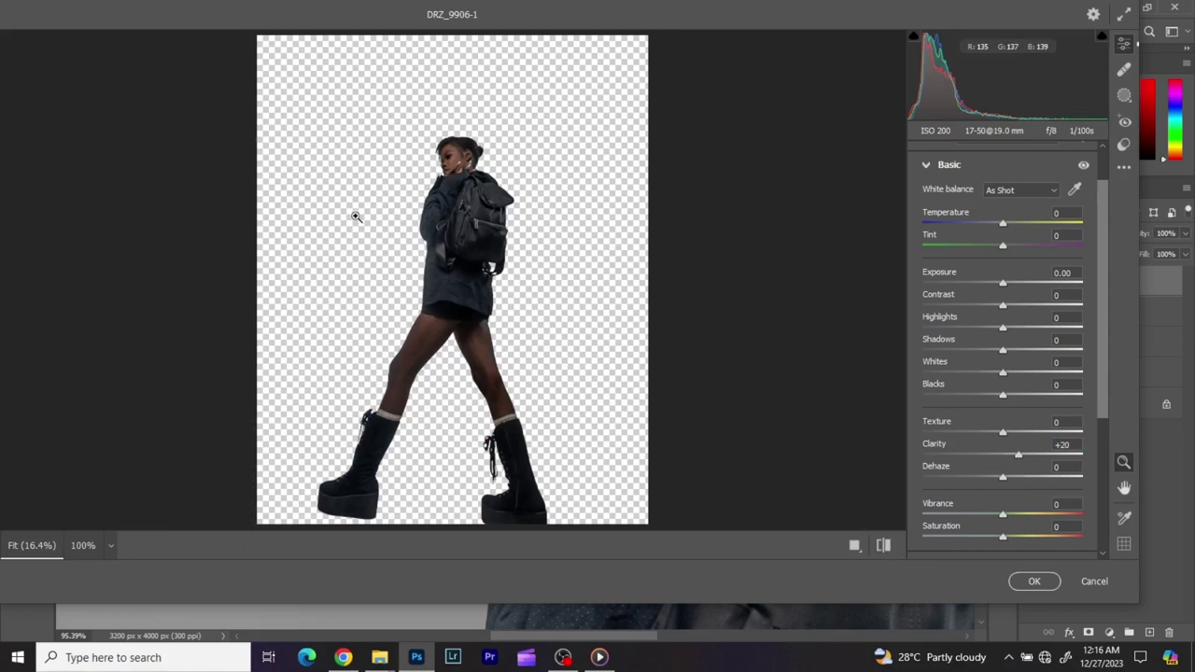
left_click(452, 167)
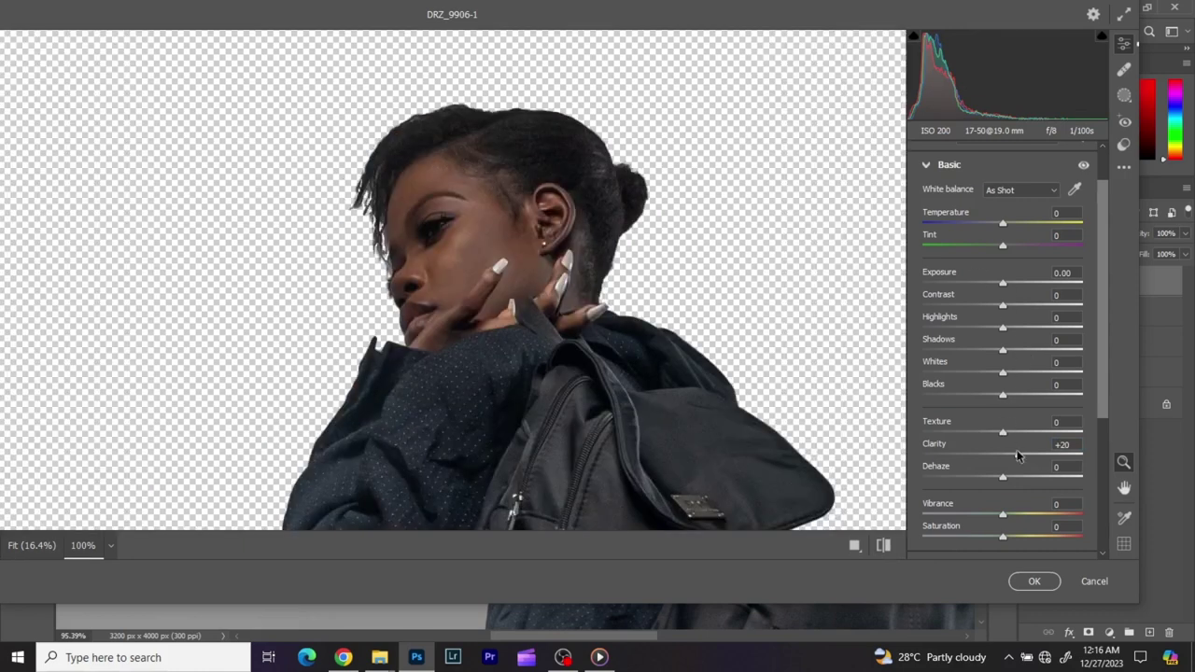
mouse_move(1021, 455)
left_mouse_down()
mouse_move(1060, 455)
mouse_move(1042, 456)
left_mouse_up()
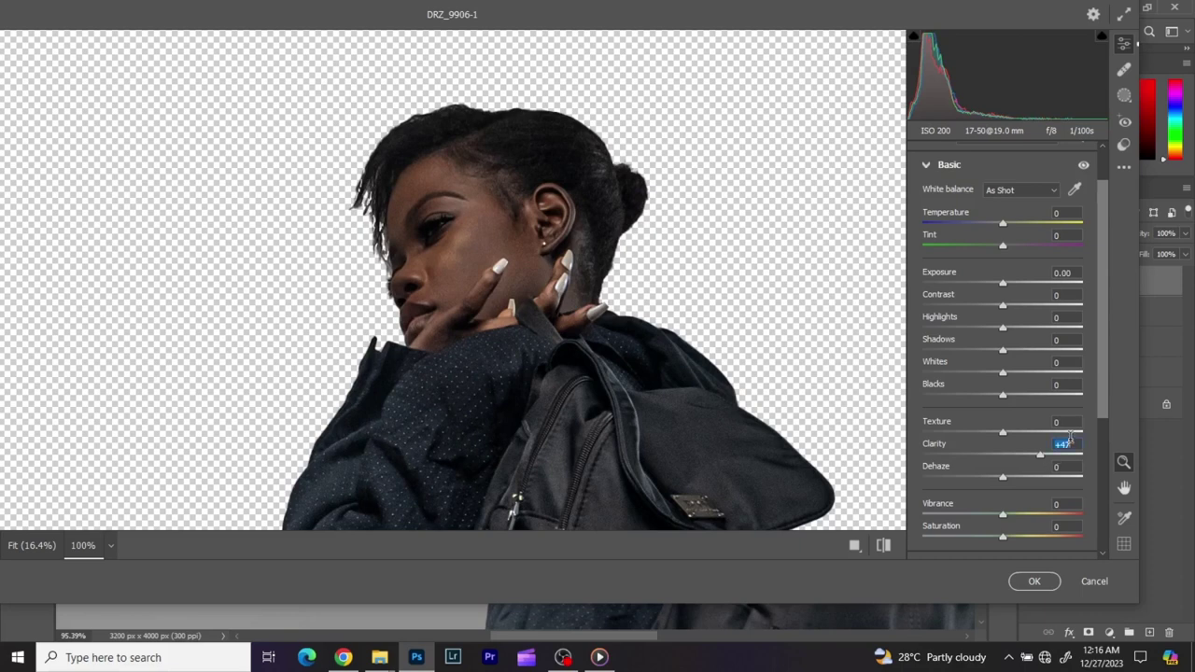
type("20")
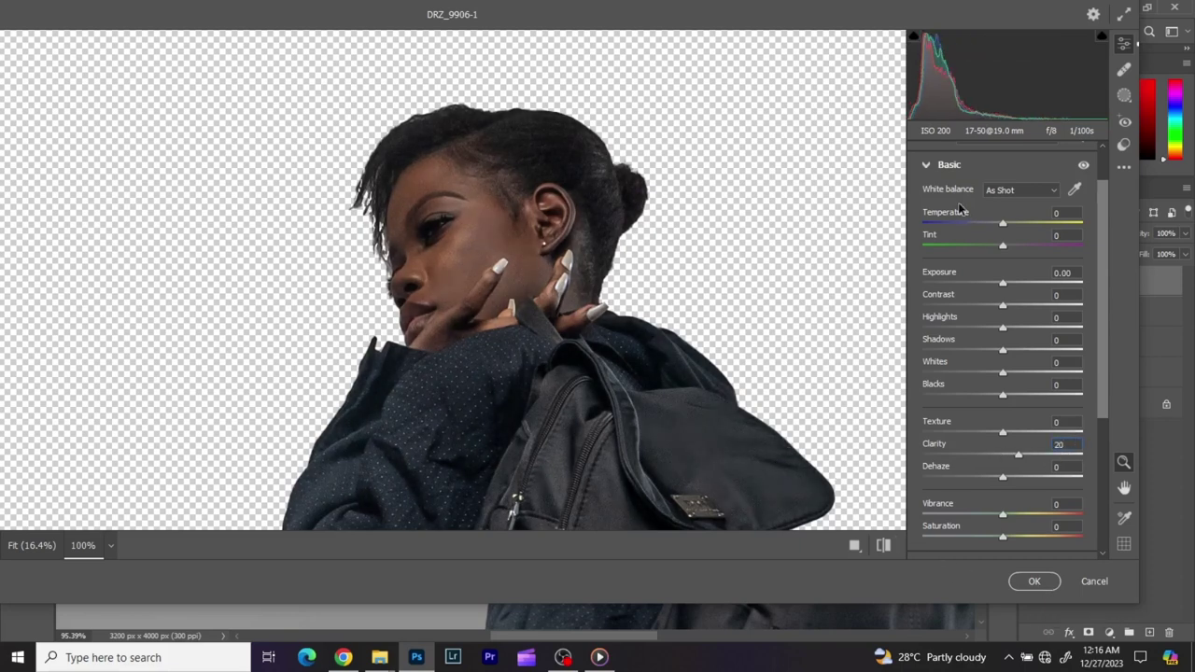
left_click(1038, 586)
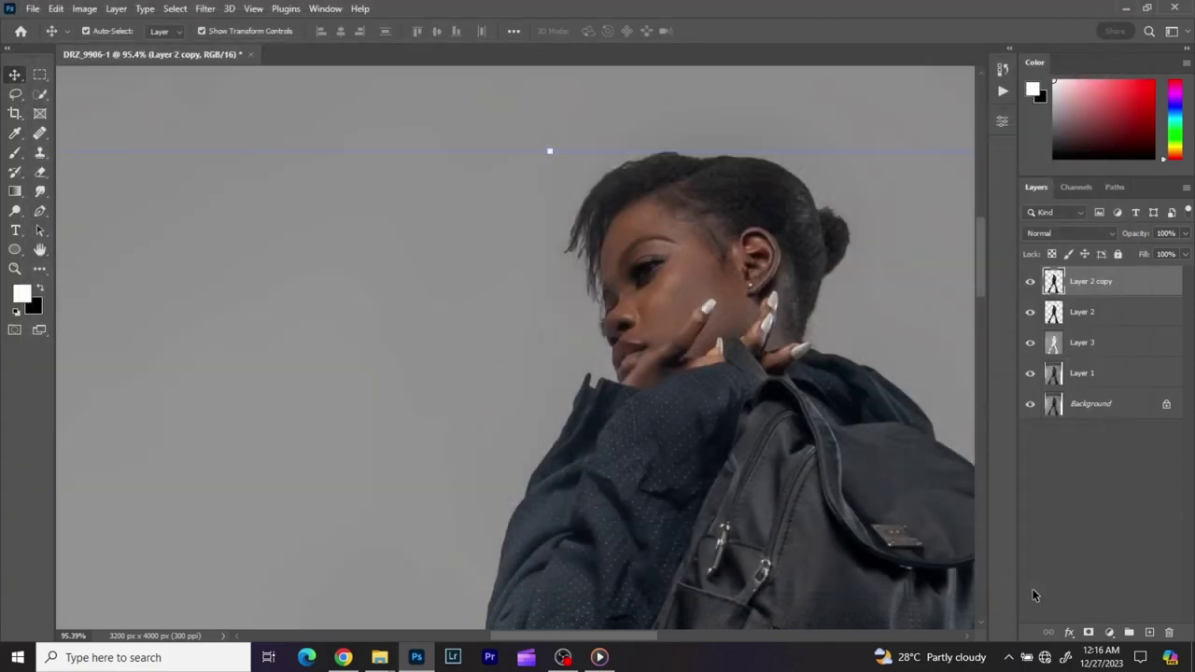
Clip Layer 2 copy to Layer 2 and merge the clipping mask into one layer.
right_click(1166, 296)
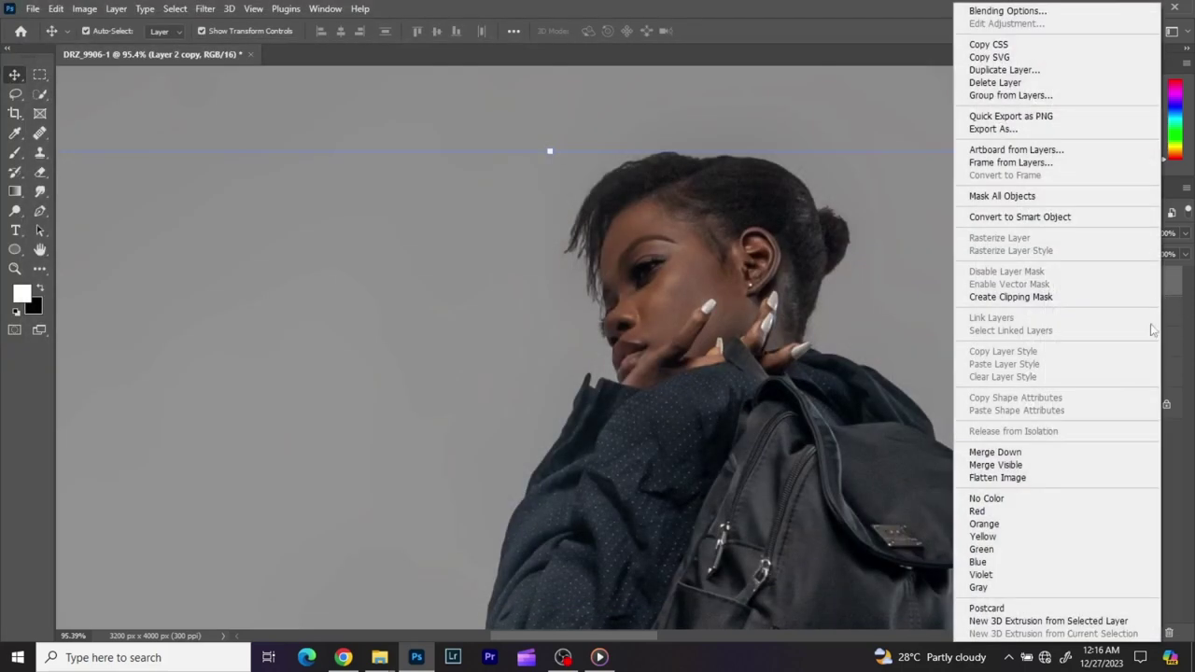
left_click(992, 300)
right_click(1135, 316)
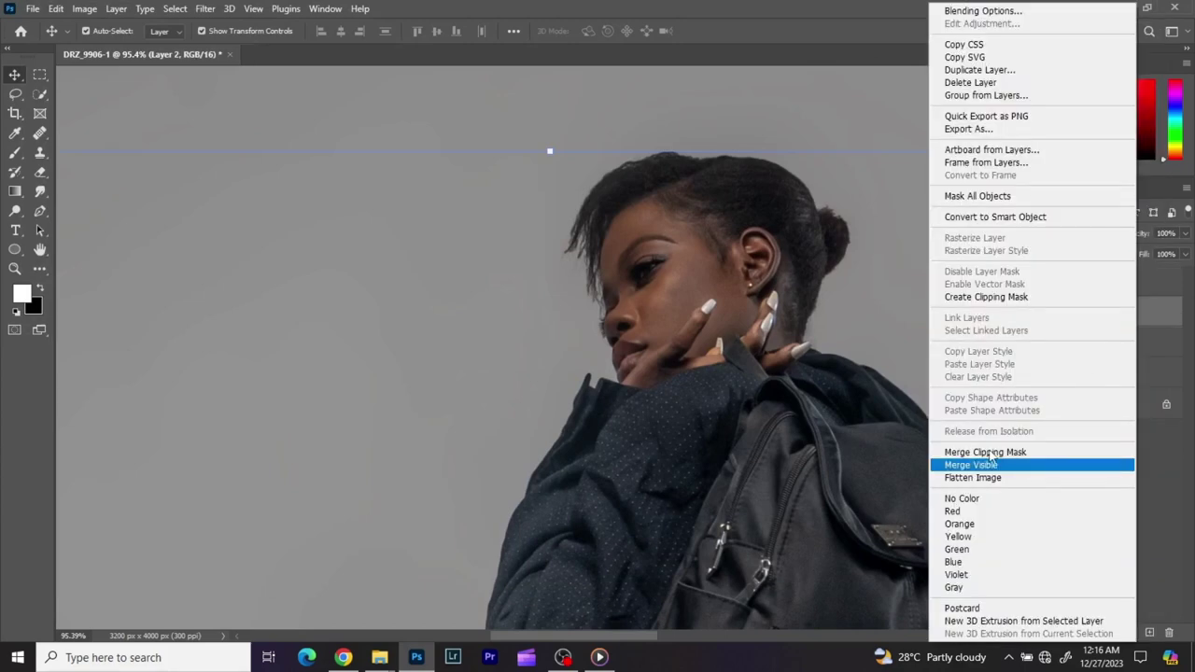
left_click(991, 457)
scroll(360, 411, "down", 1)
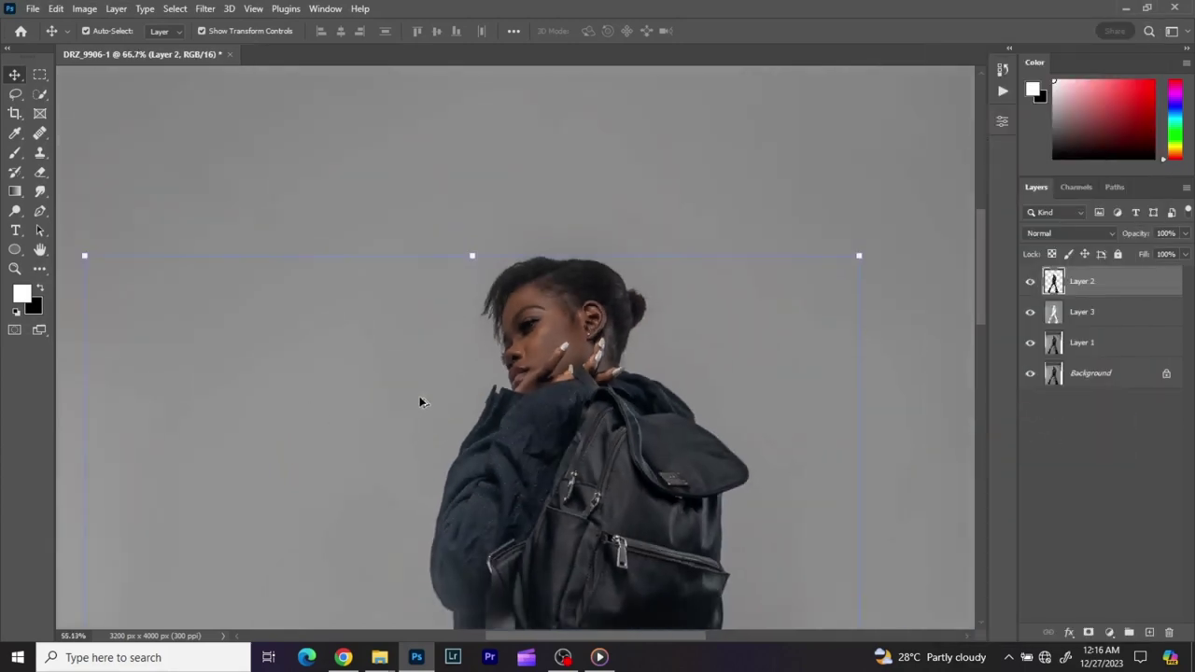
scroll(648, 398, "down", 4)
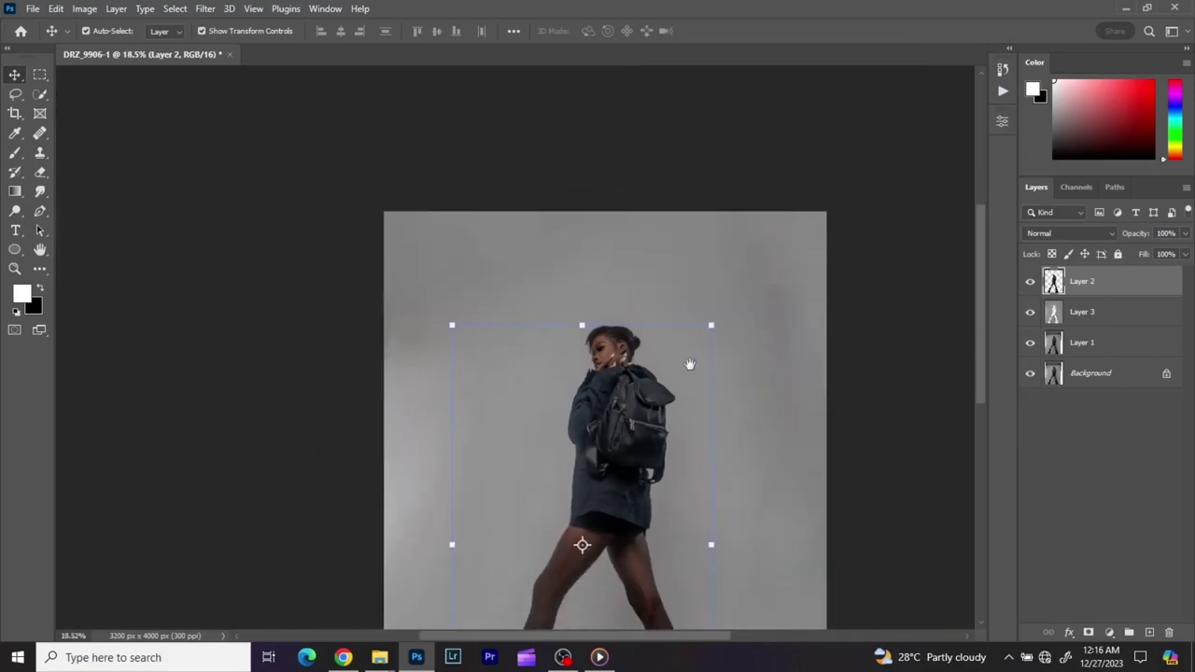
left_click_drag(689, 364, 705, 254)
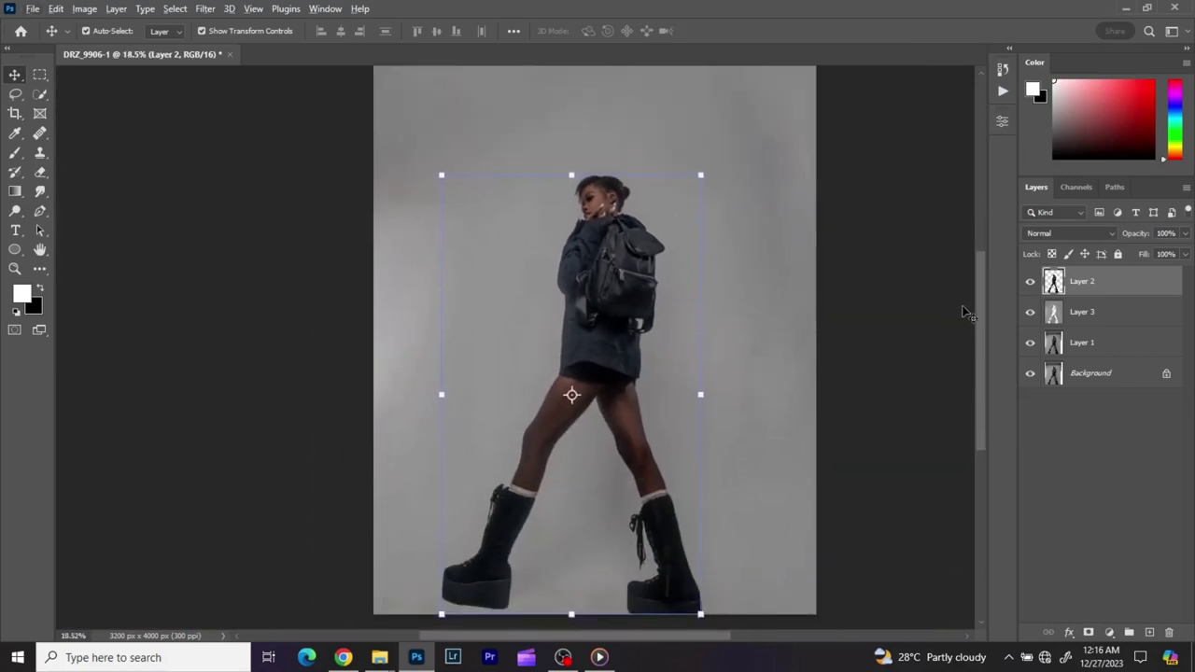
Group Layer 2, Layer 3 and Layer 1 and name the group bg.
left_click(1102, 344, "shift")
key("ctrl+g")
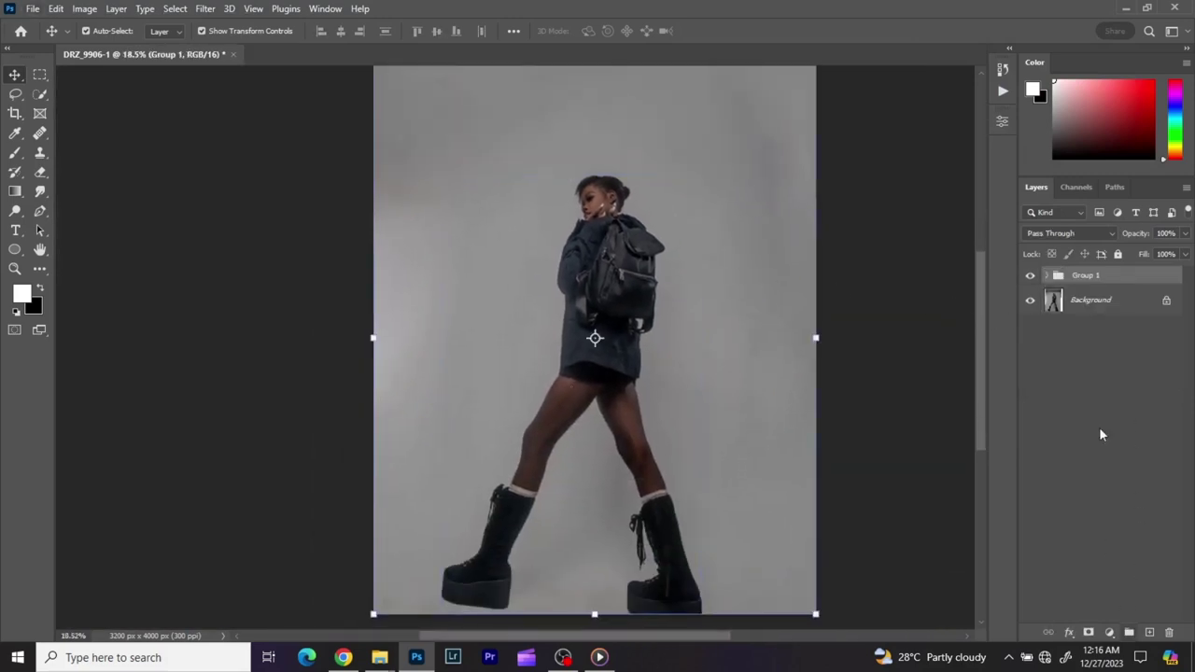
double_click(1079, 276)
type("bg")
key("Return")
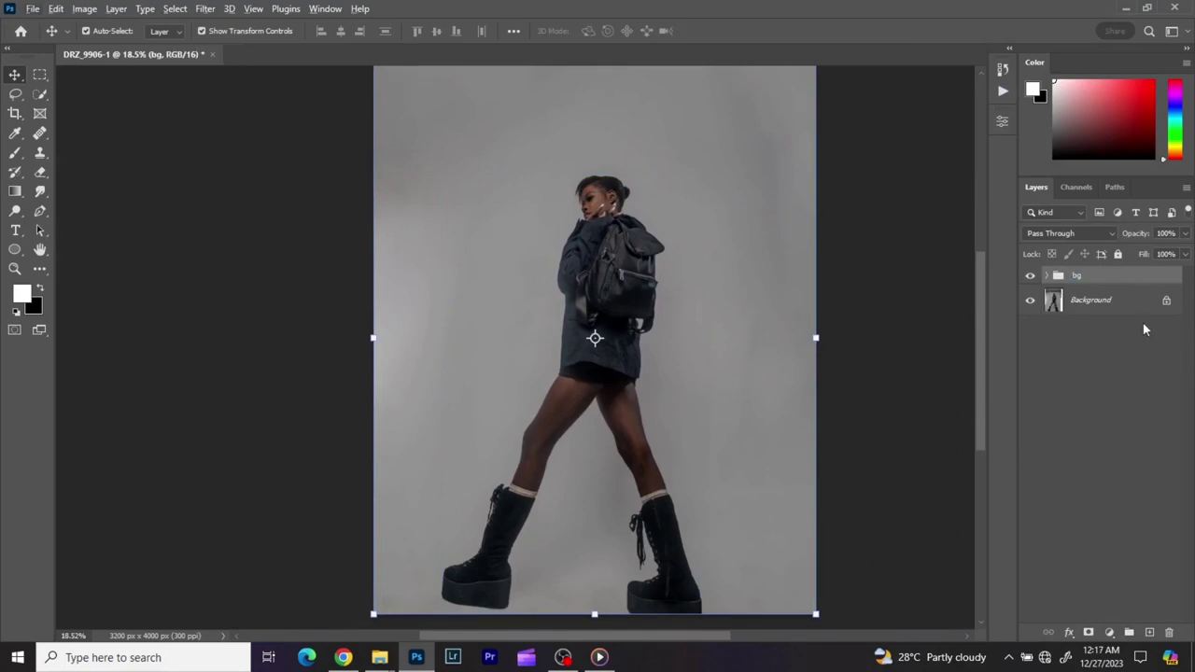
Compare the edited photo with the original by hiding and showing the bg group.
left_click(1032, 278)
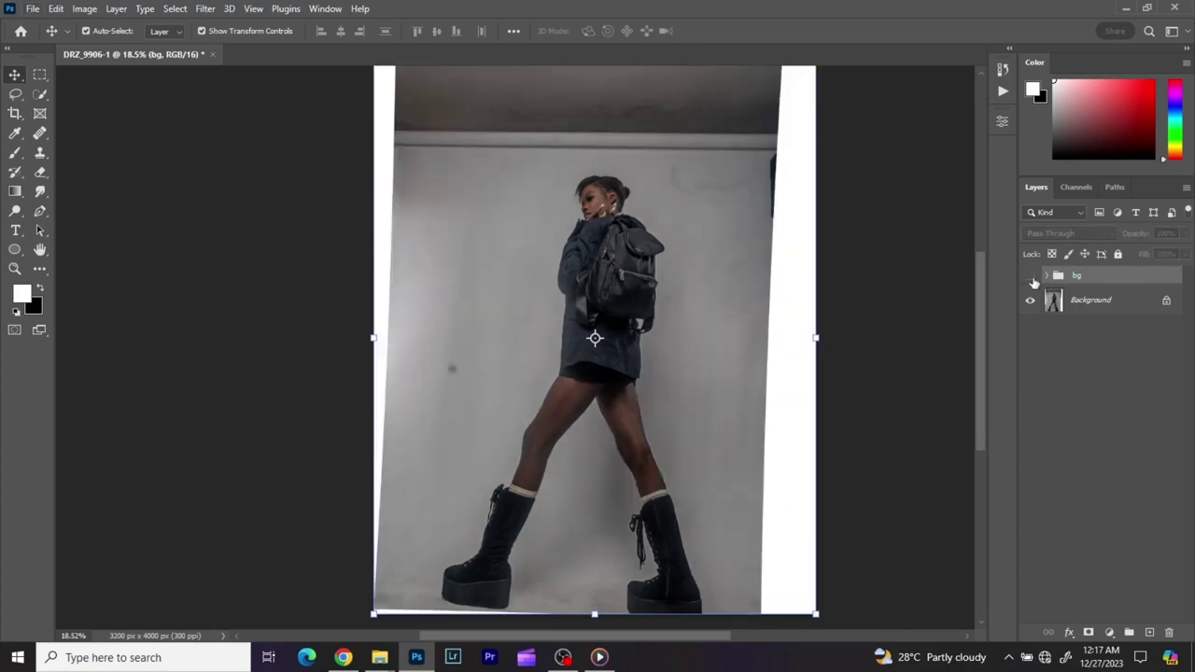
left_click(1032, 278)
left_click(1032, 278)
left_click(1032, 278)
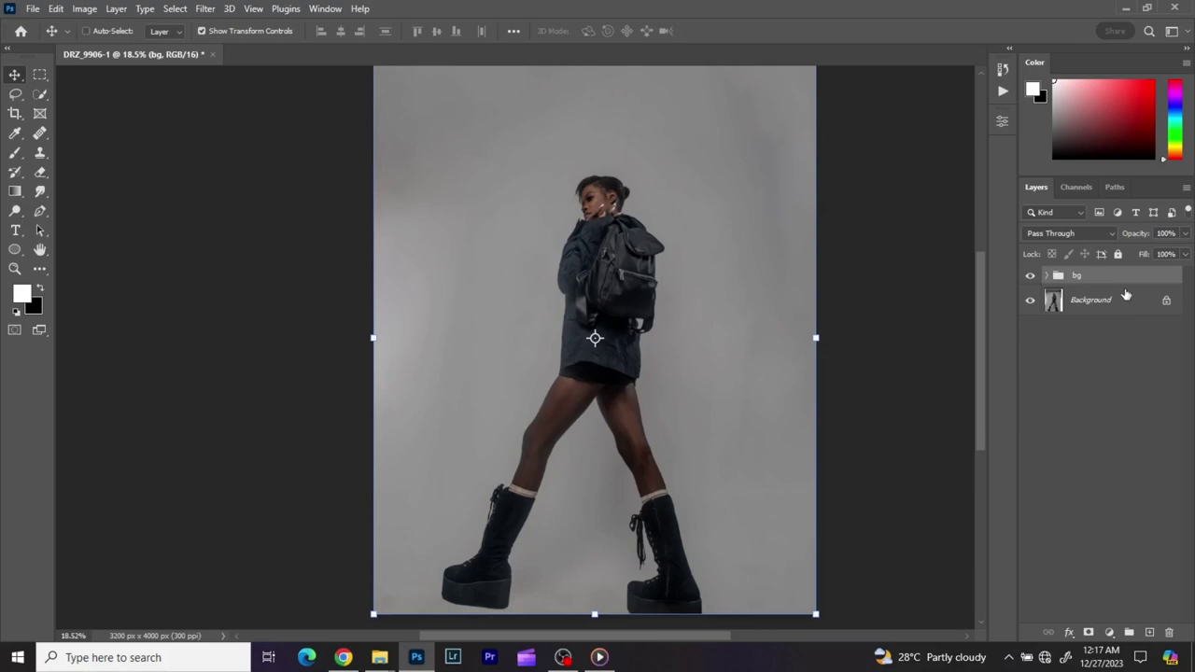
key("ctrl+comma")
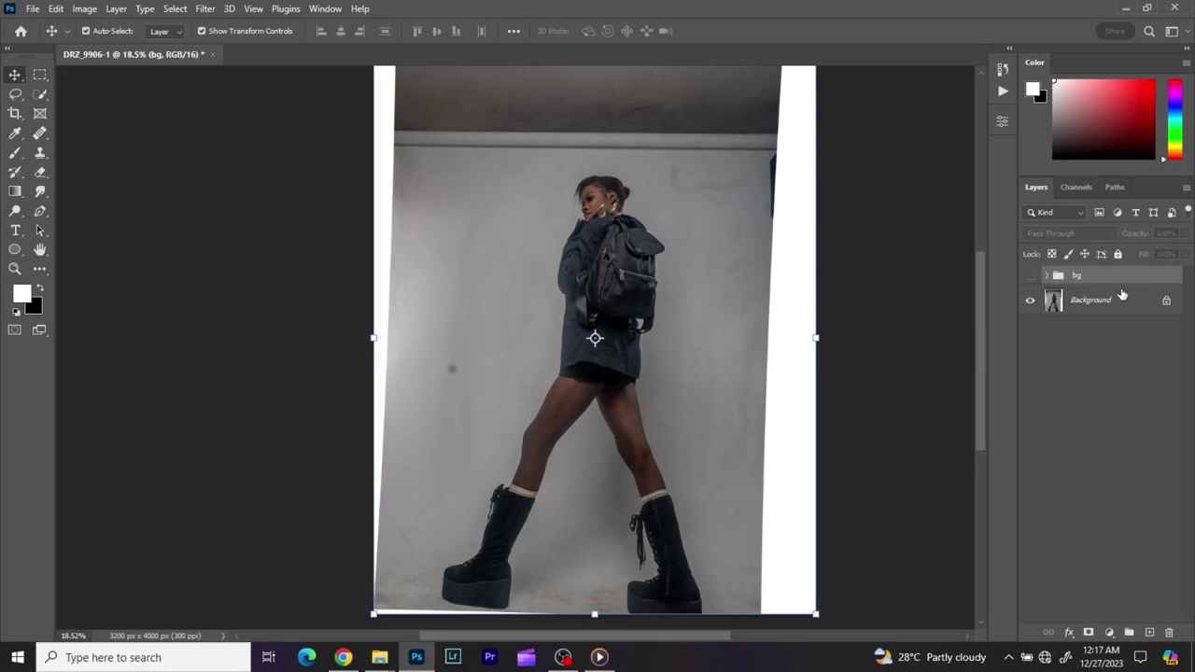
key("ctrl+comma")
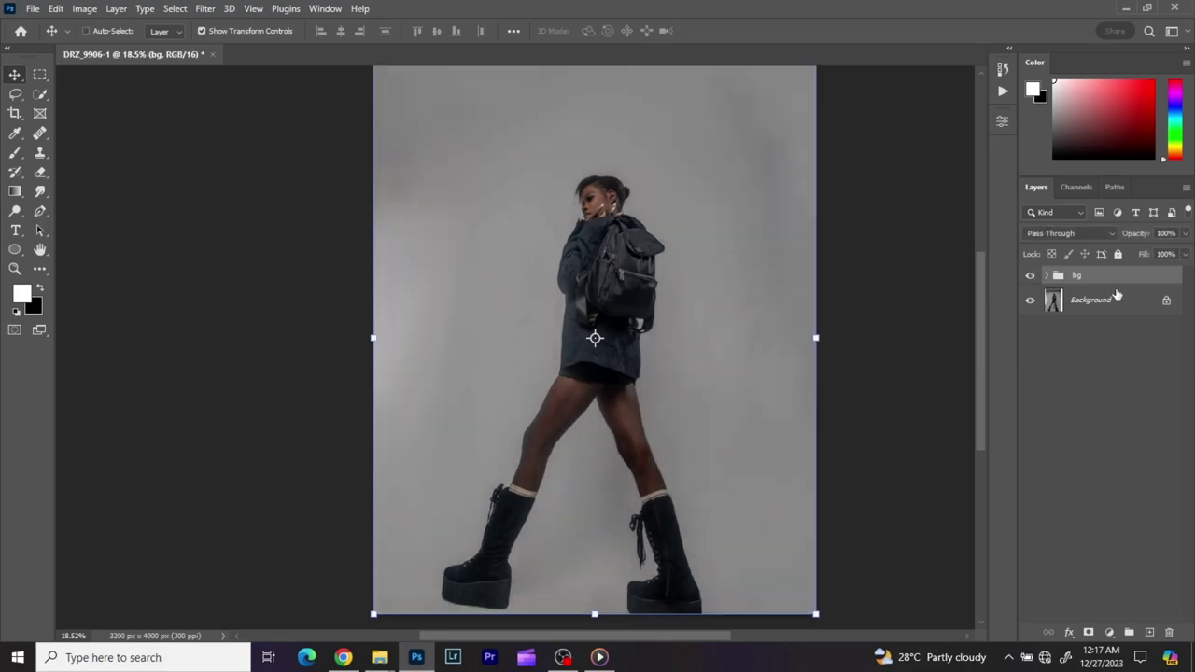
Stamp all visible layers into a new layer, duplicate it, and group both layers in a group named fs.
key("ctrl+shift+alt+e")
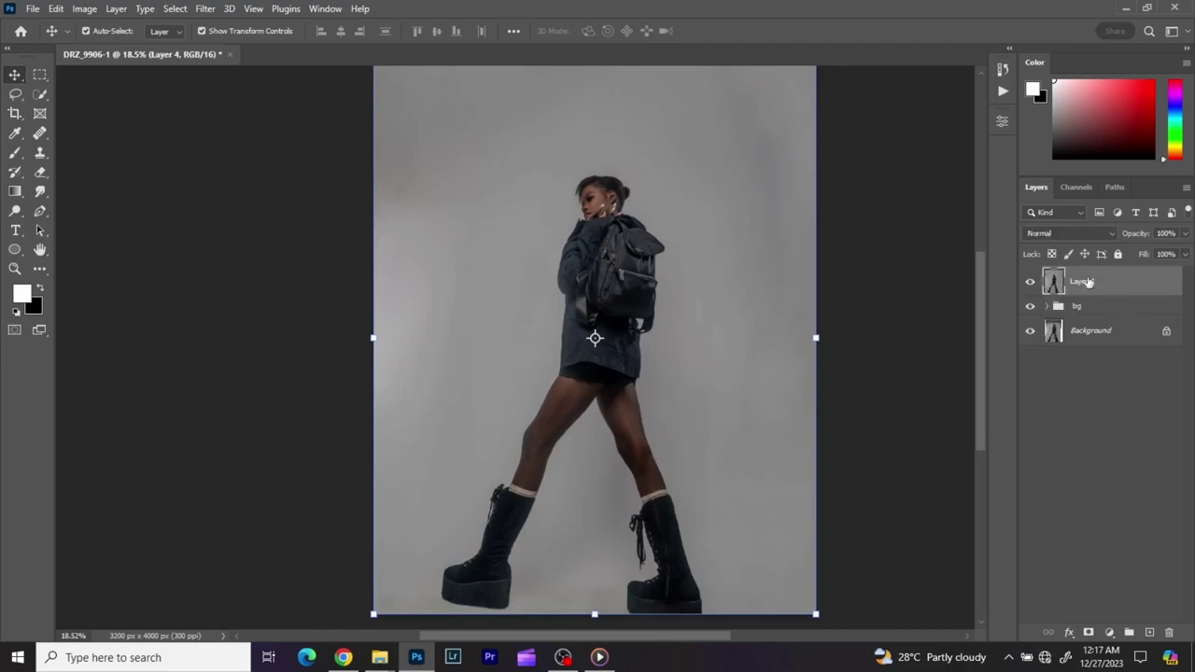
key("ctrl+j")
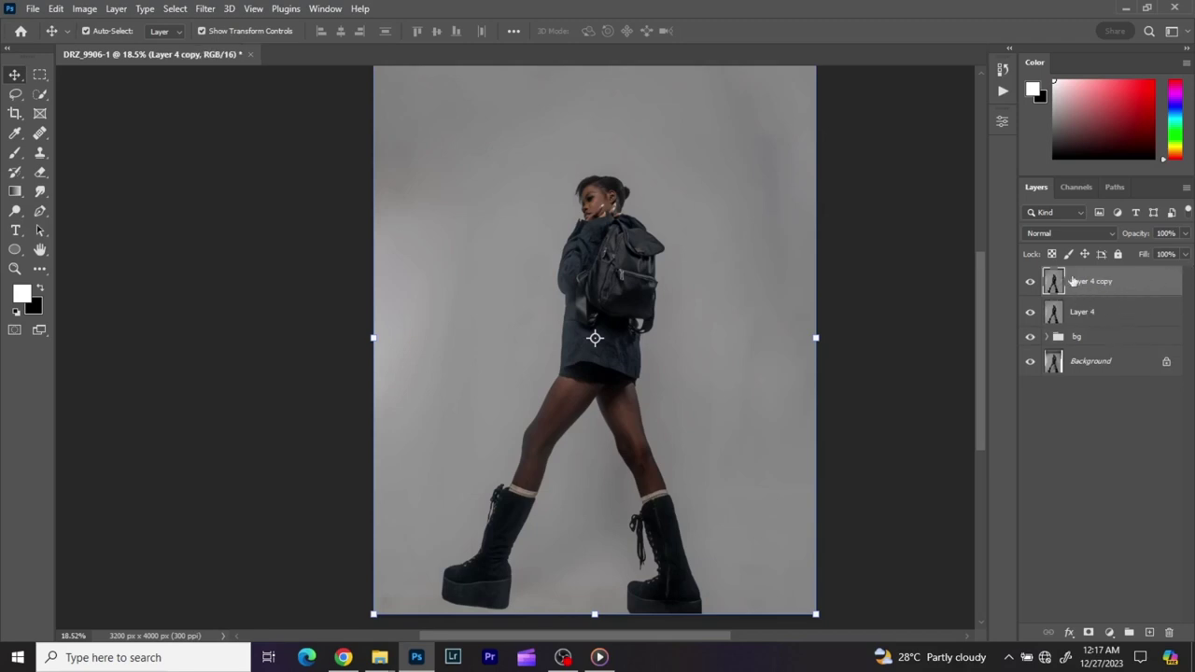
left_click(1115, 318, "shift")
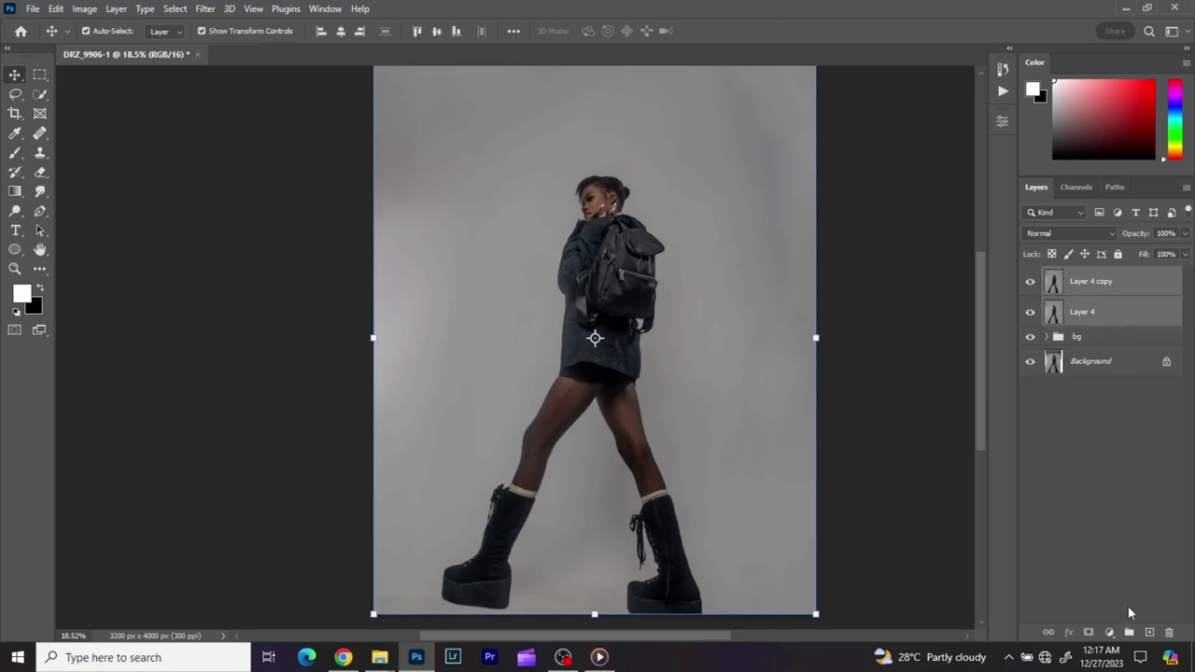
left_click(1129, 632)
double_click(1088, 275)
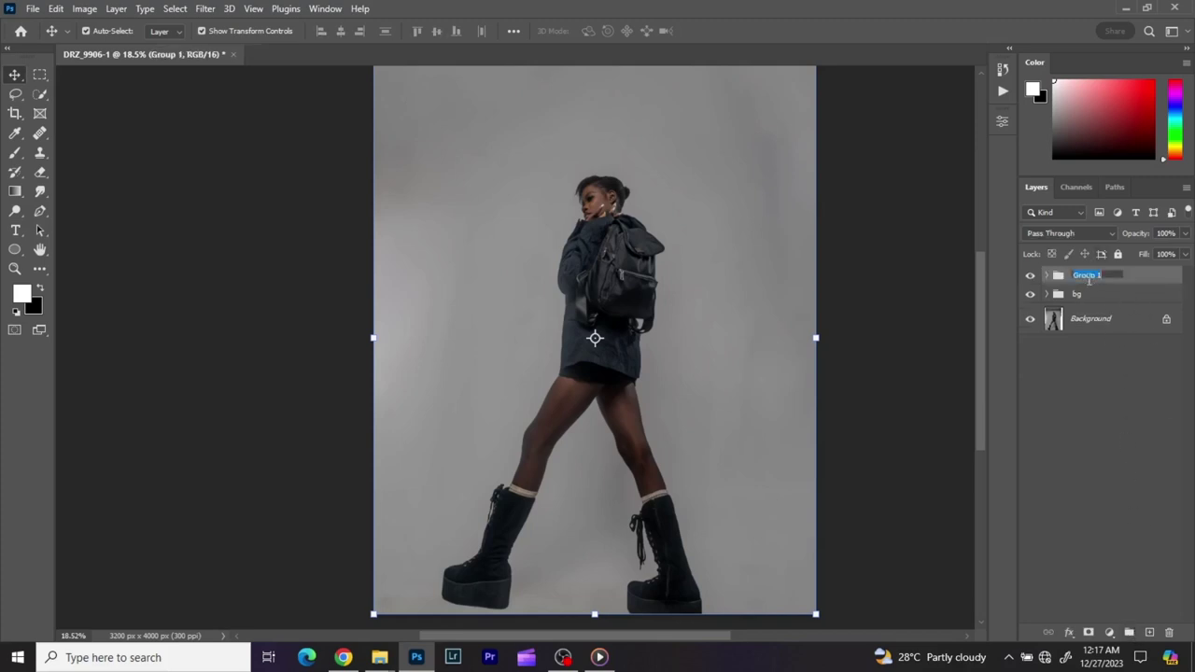
key("BackSpace")
type("fs")
key("Return")
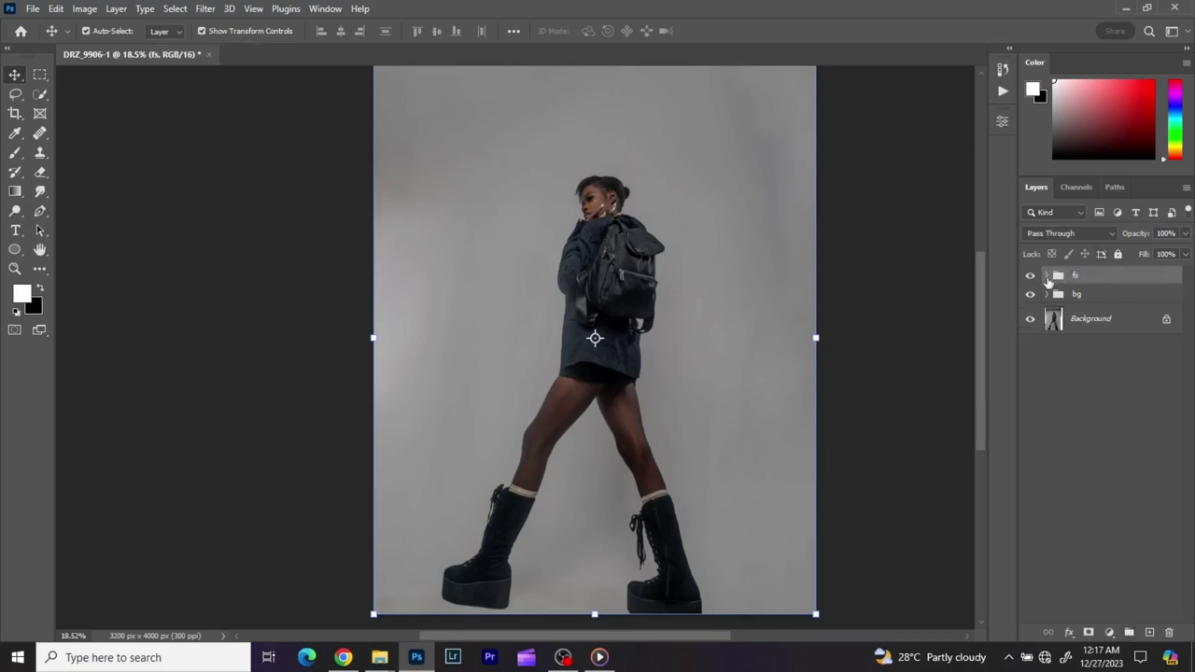
Rename the upper layer in the fs group high and the lower one low.
left_click(1047, 275)
double_click(1107, 301)
type("high")
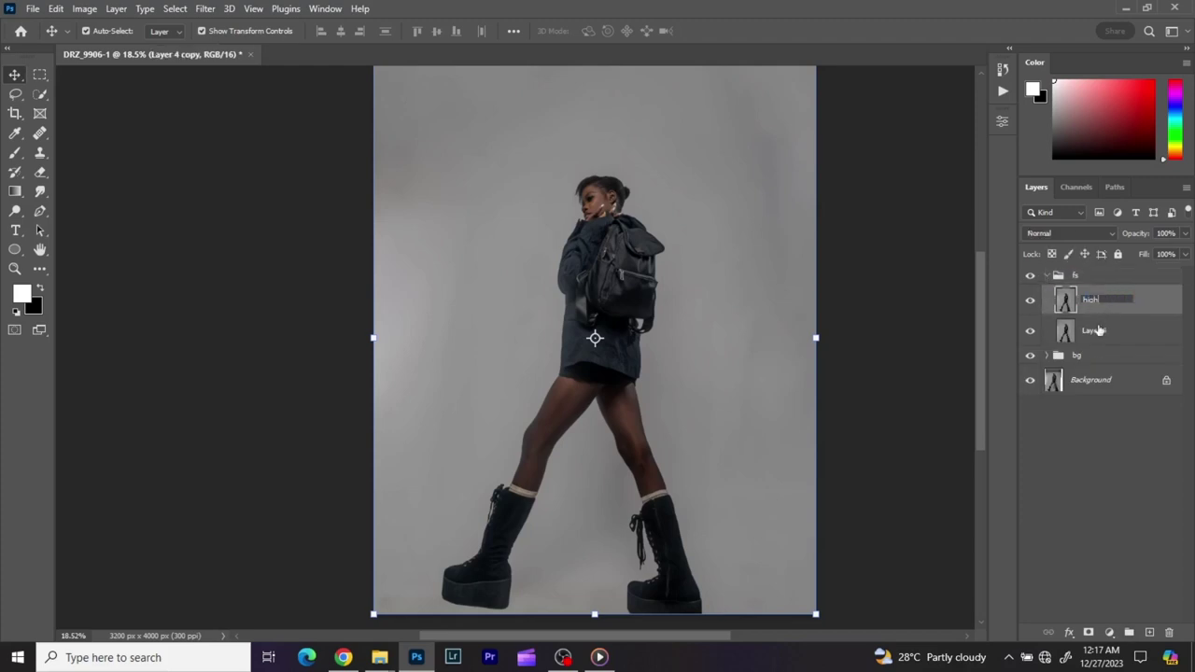
double_click(1096, 332)
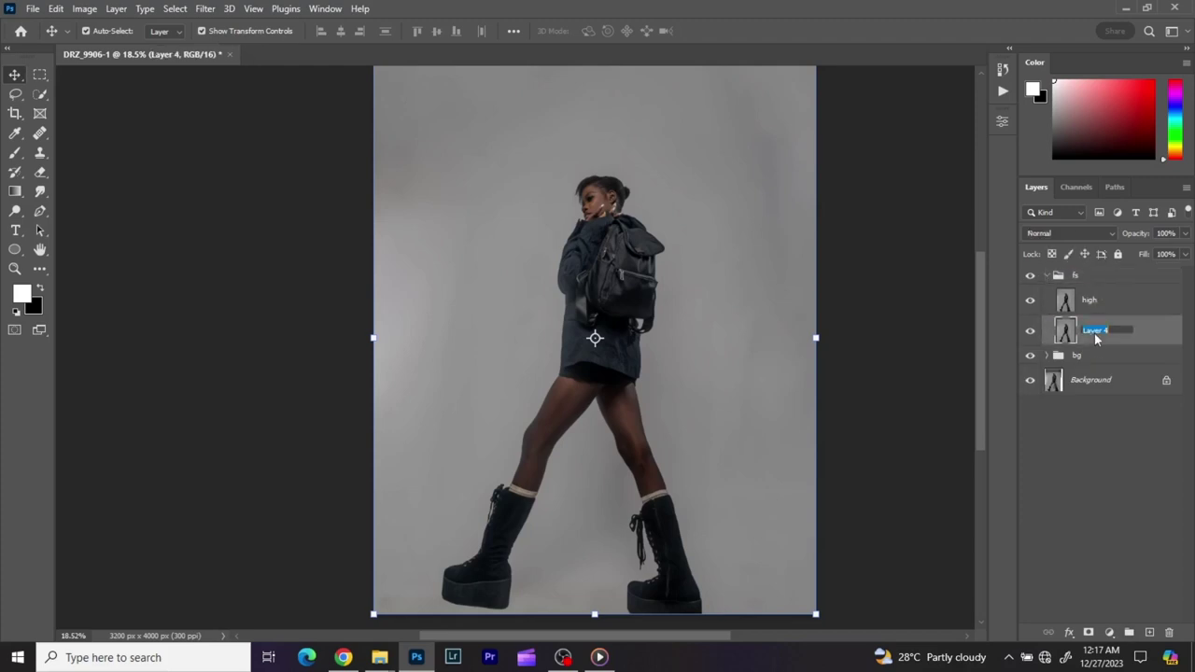
type("low")
key("Return")
Hide the high layer and set up a Gaussian Blur with a 1-pixel radius on the low layer.
left_click(1031, 300)
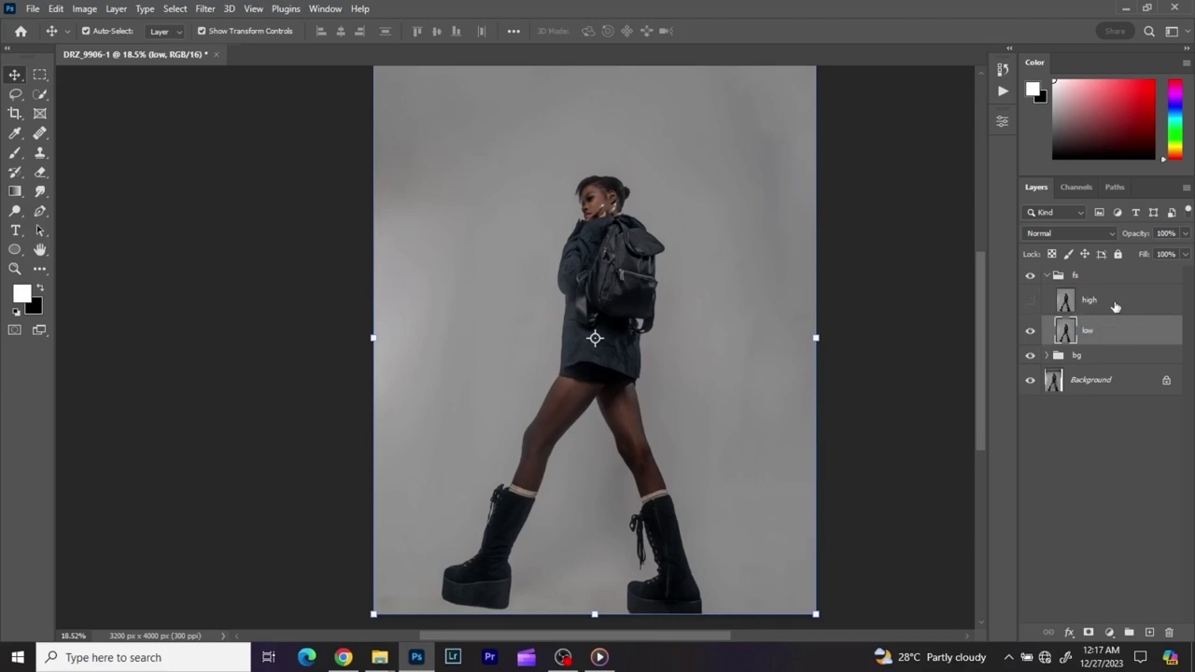
scroll(567, 193, "up", 6)
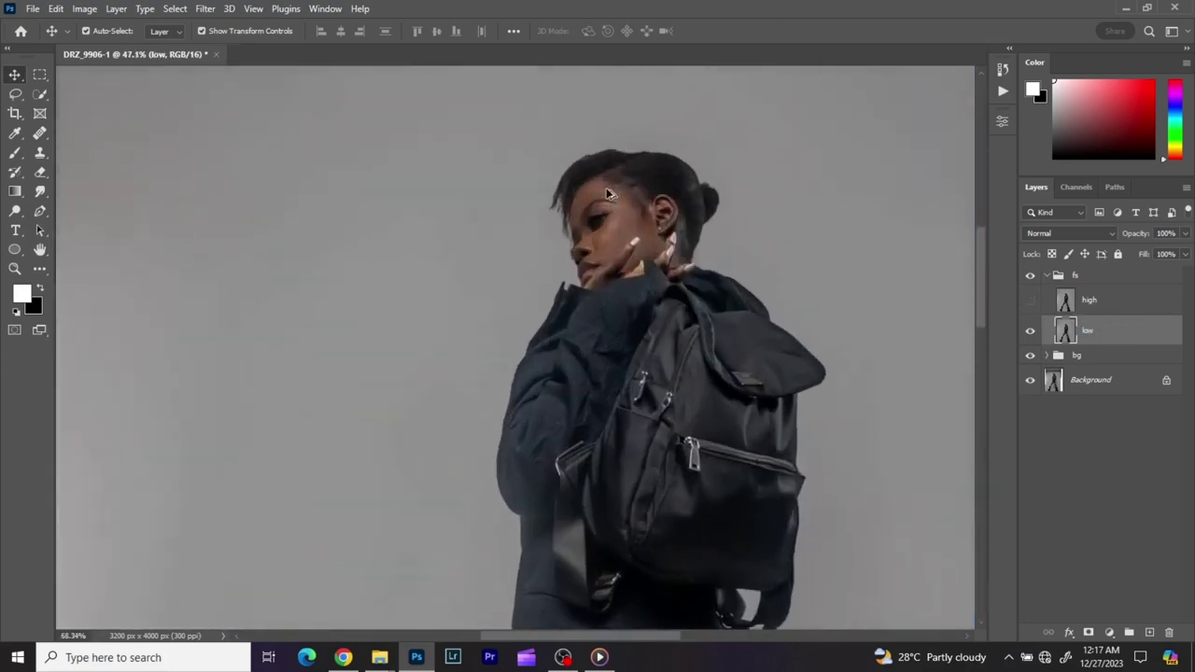
scroll(687, 252, "up", 3)
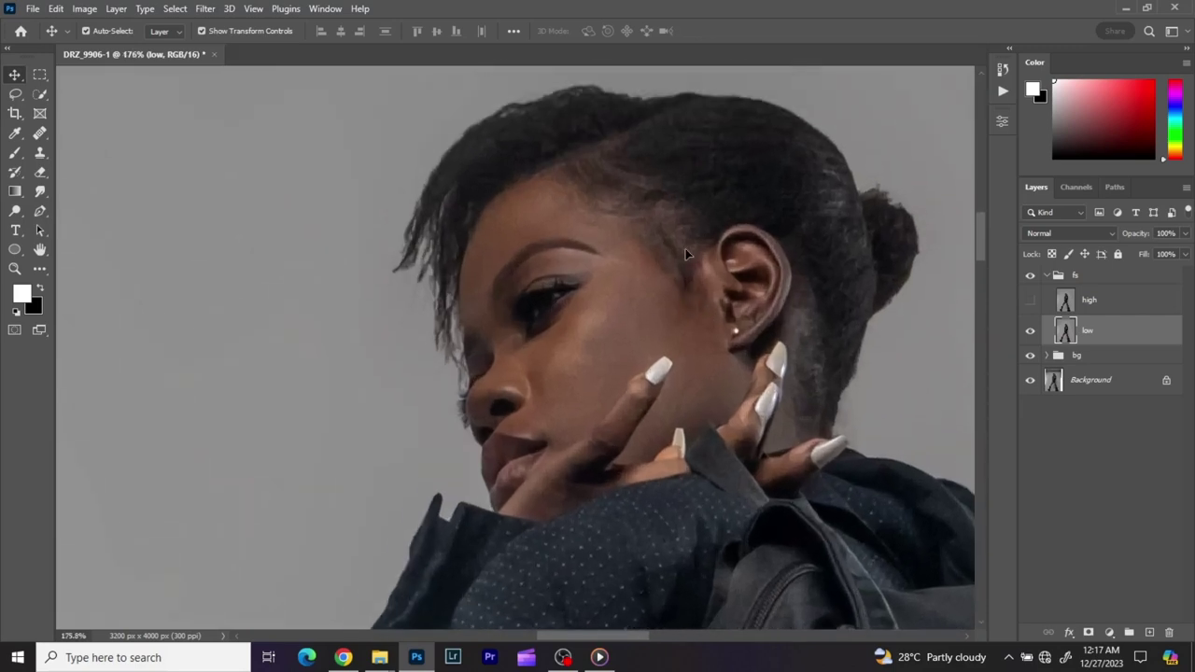
left_click(206, 9)
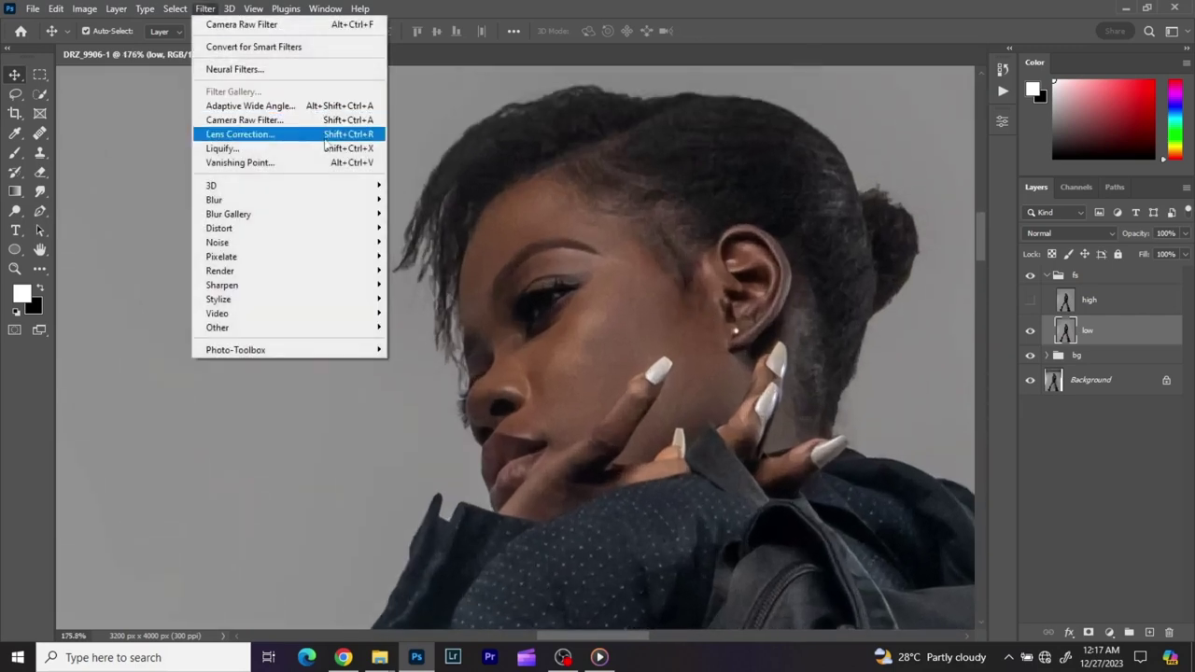
mouse_move(347, 198)
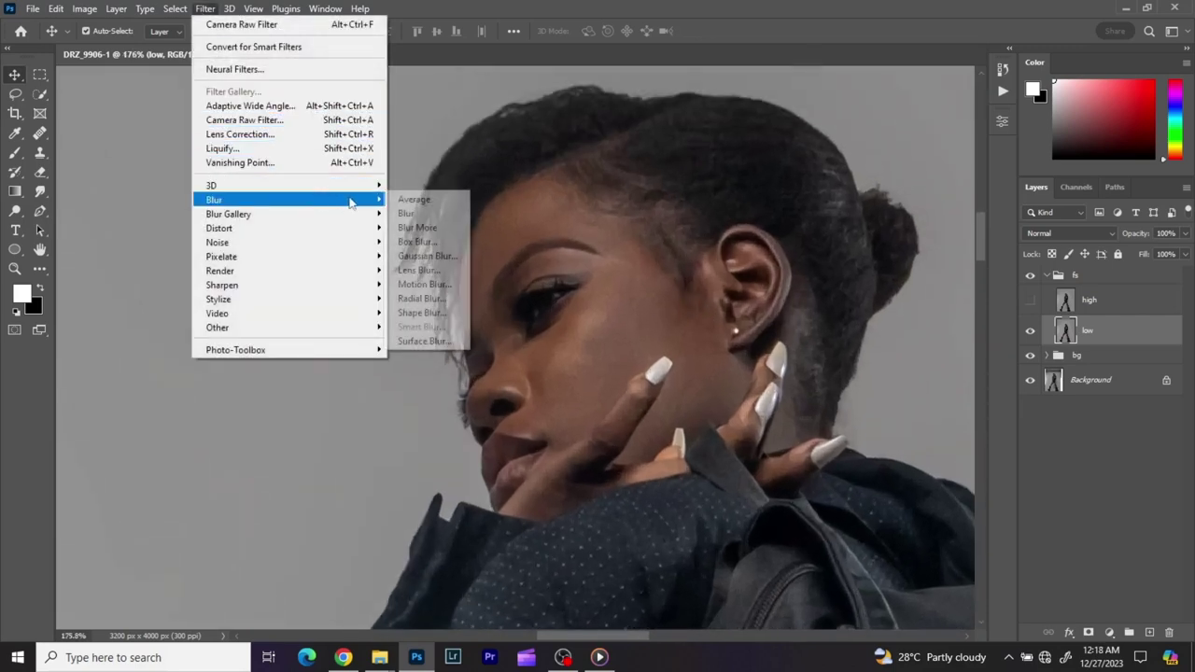
left_click(417, 256)
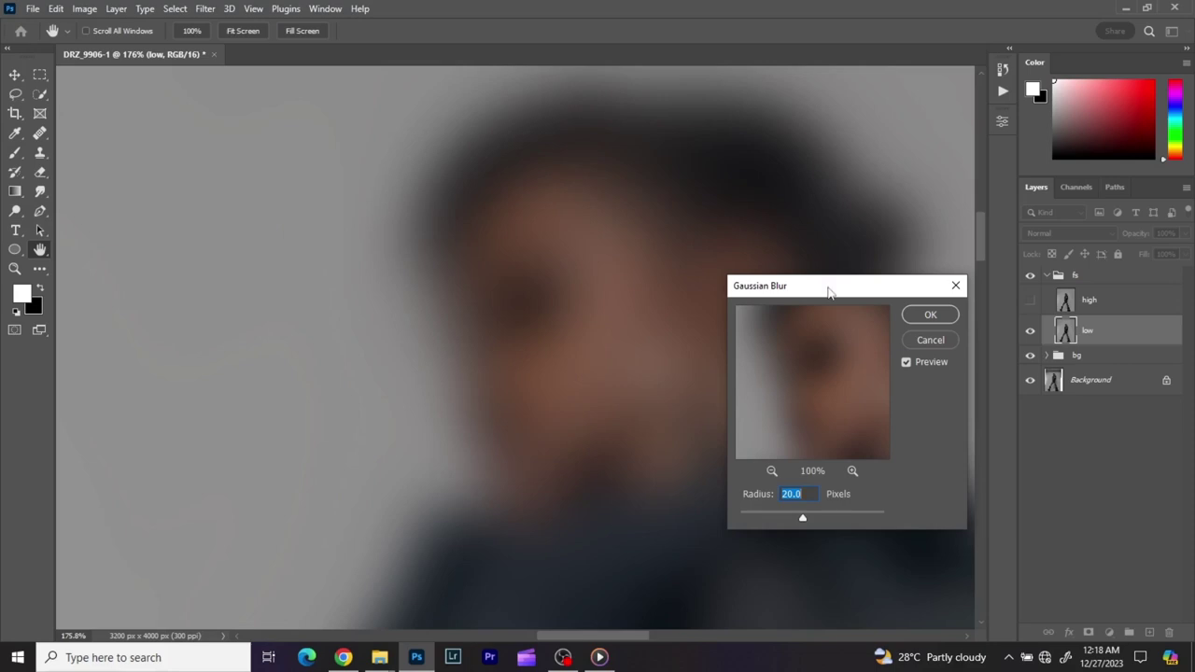
left_click_drag(827, 288, 831, 238)
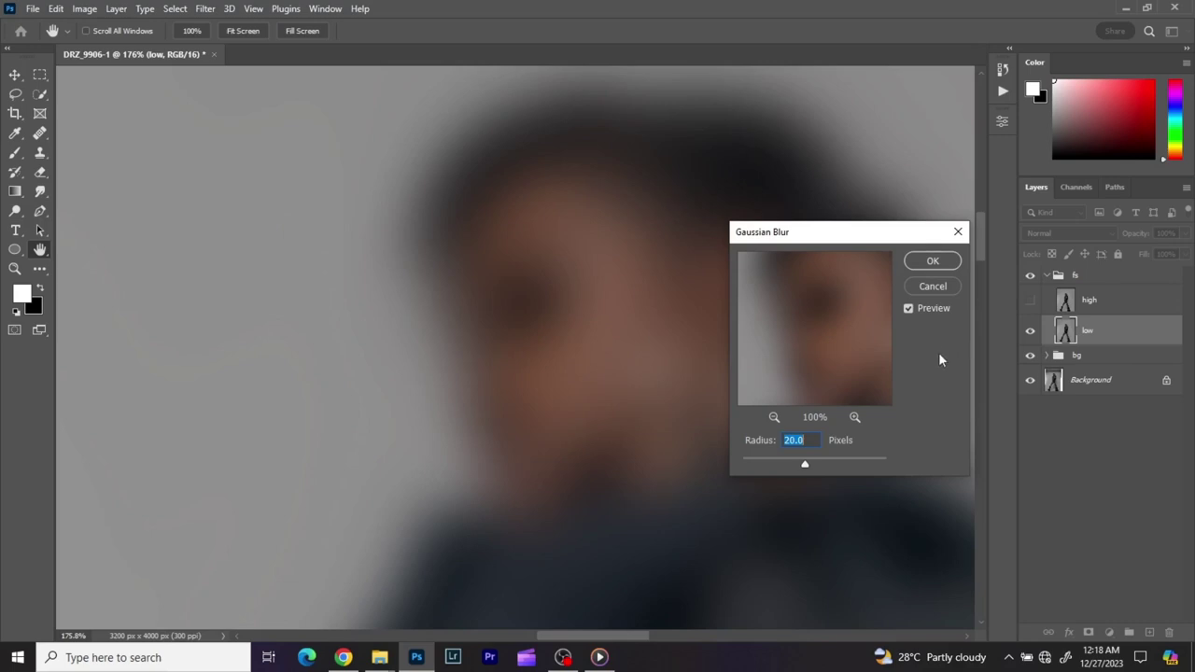
type("1")
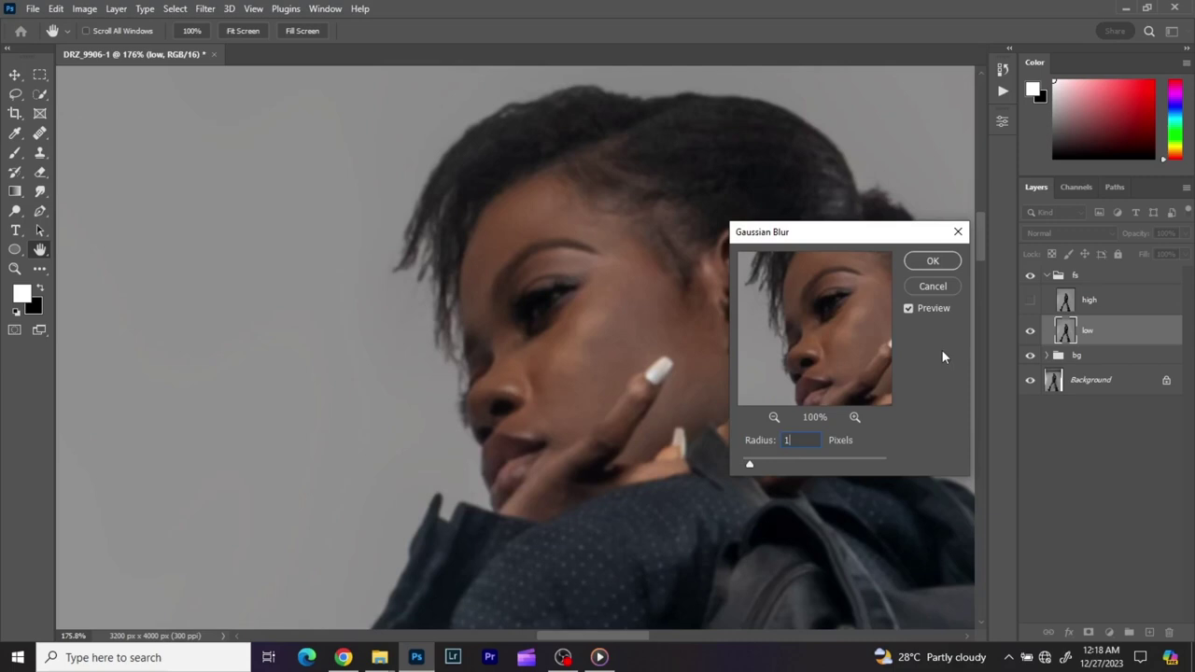
Compare the low layer with and without the Gaussian Blur preview.
left_click(909, 309)
left_click(909, 309)
left_click(909, 309)
left_click(909, 310)
left_click(908, 309)
Try a Gaussian Blur radius of 2 pixels, set it back to 1 pixel and apply the blur.
double_click(804, 438)
type("2")
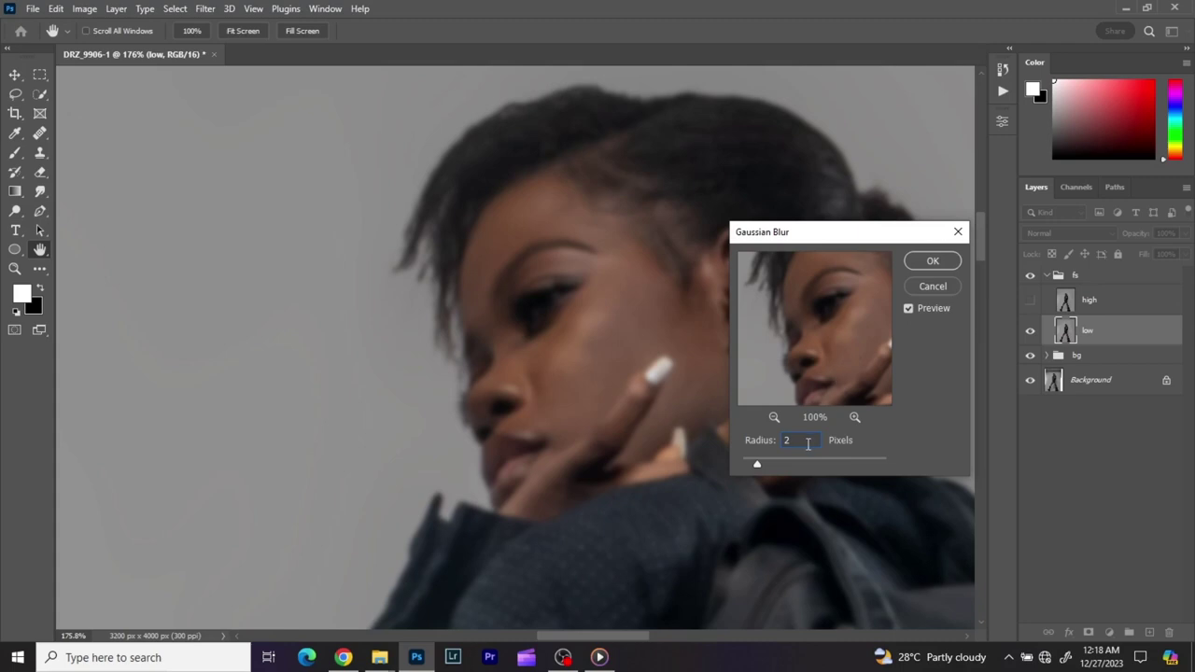
key("BackSpace")
type("1")
left_click(919, 260)
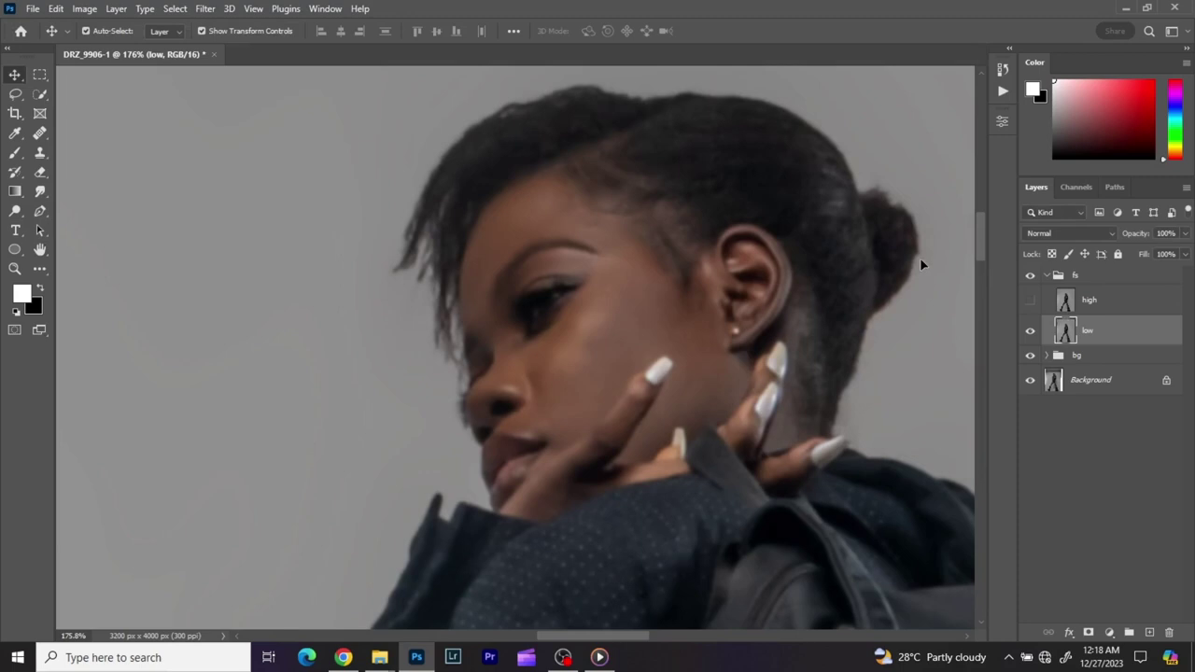
Show the high layer and run Apply Image on it with the low layer as source and Subtract blending.
left_click(1088, 298)
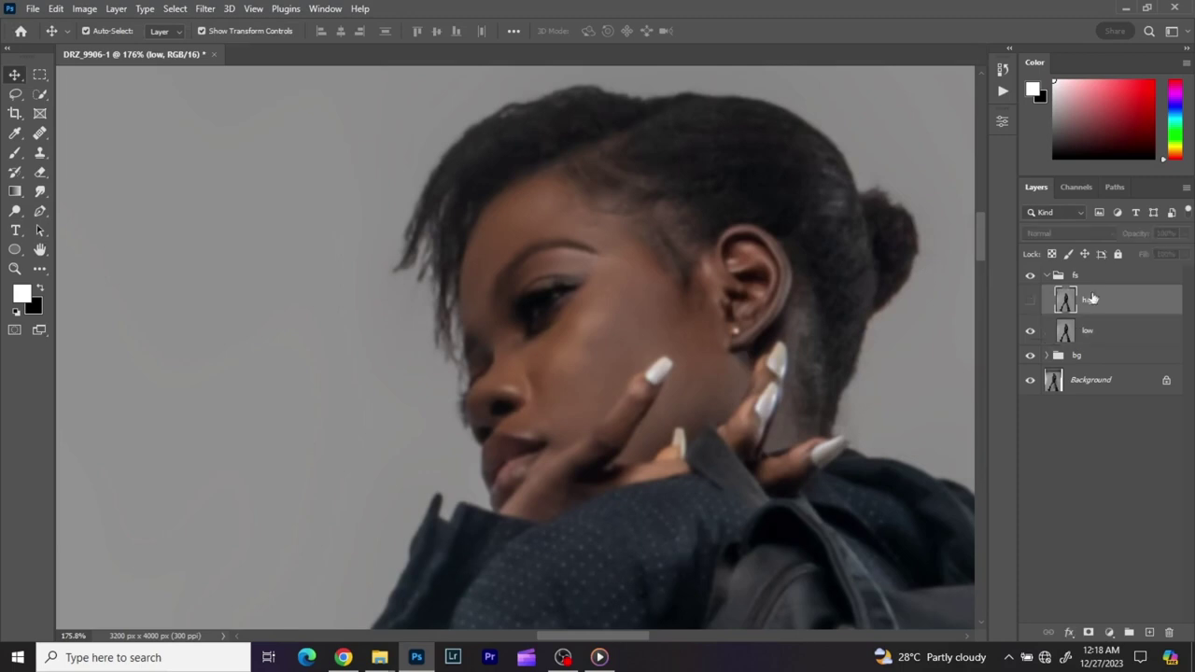
left_click(1031, 301)
left_click(84, 11)
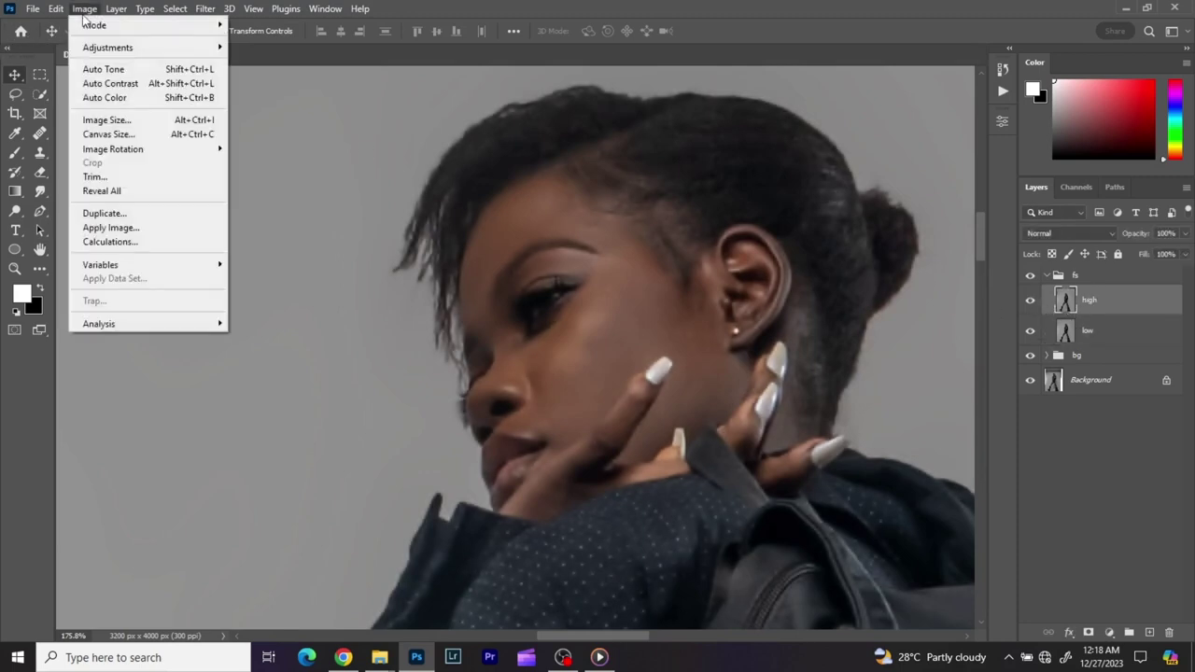
left_click(124, 228)
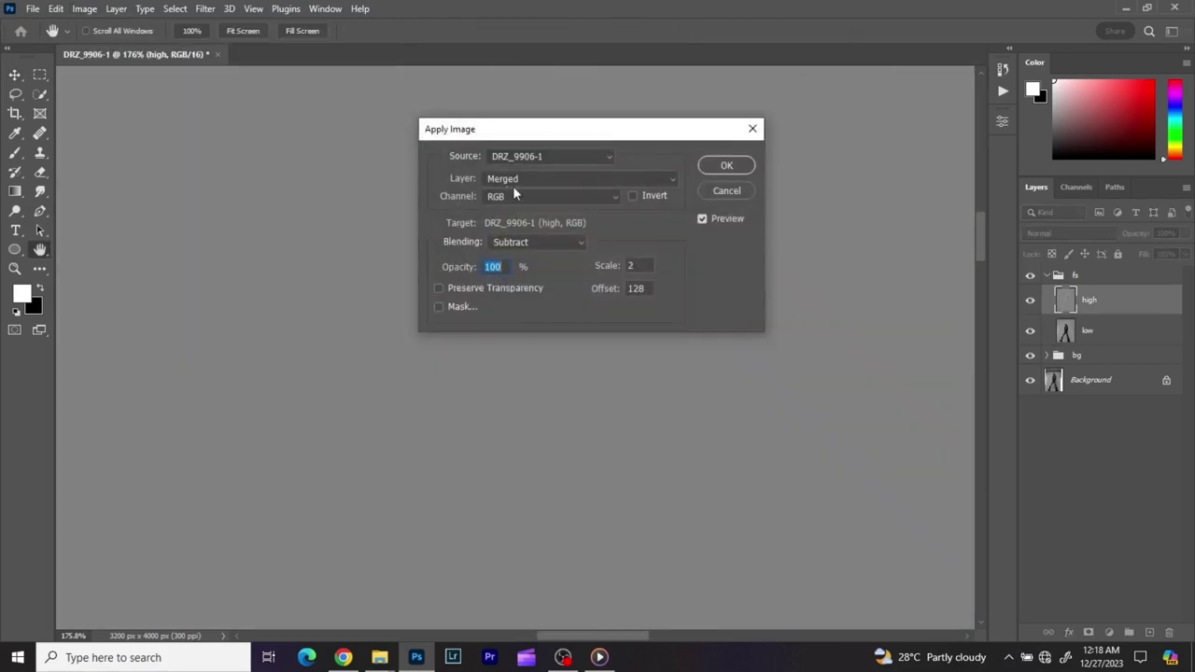
left_click(514, 180)
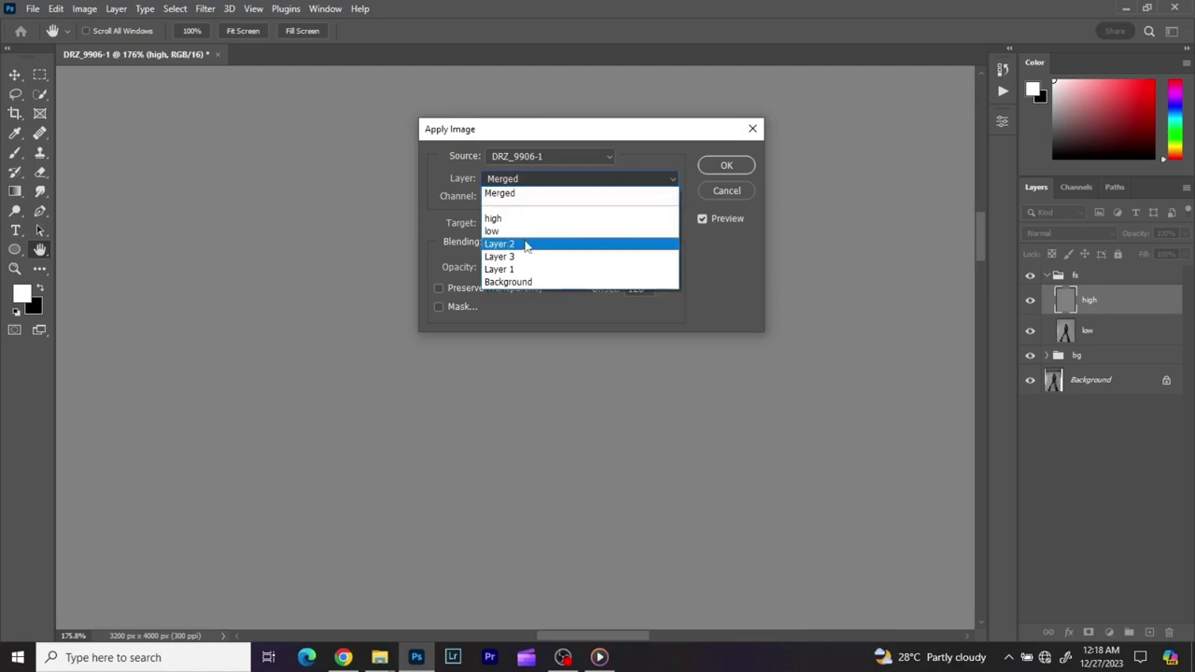
left_click(511, 231)
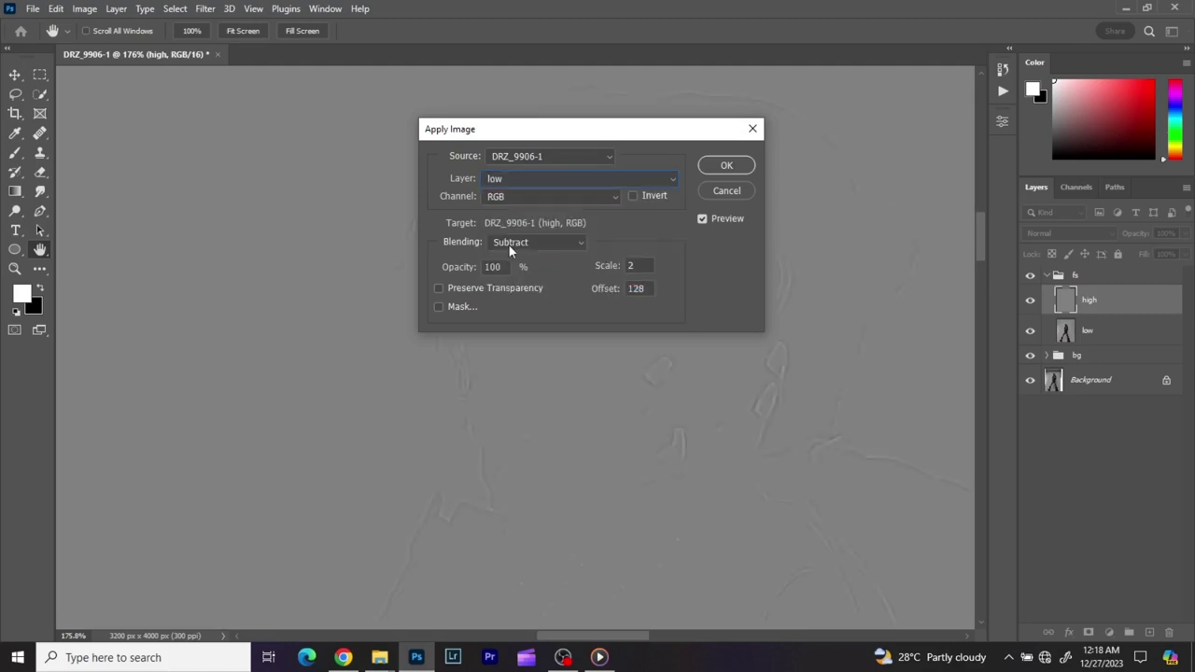
left_click(534, 245)
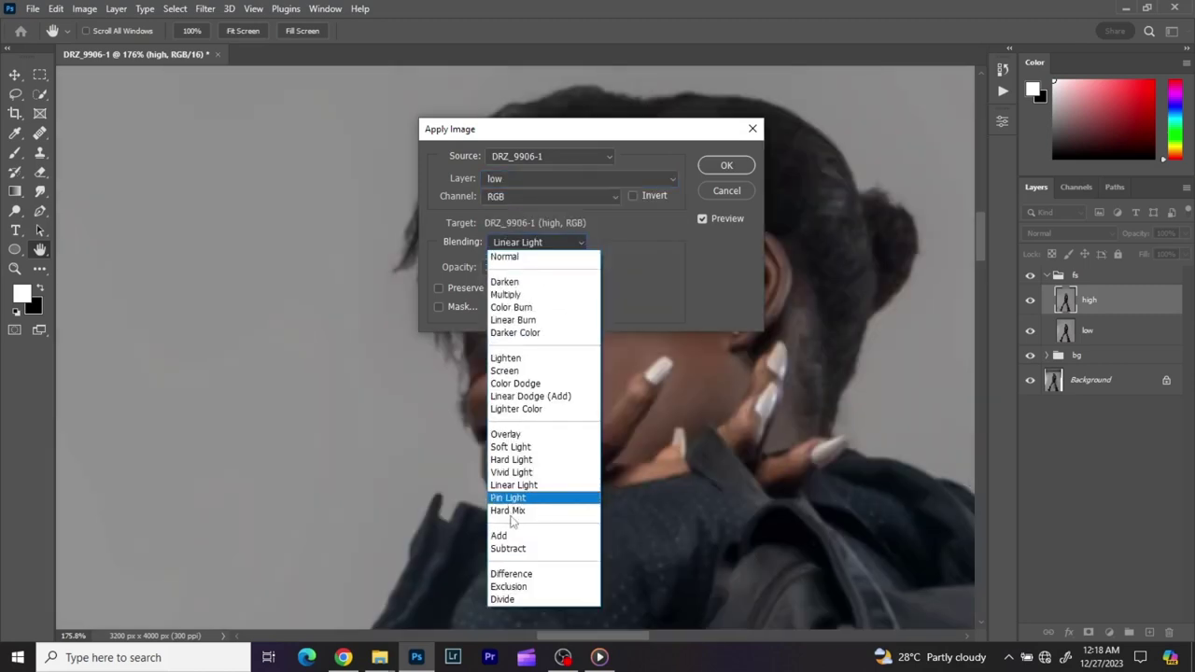
left_click(514, 547)
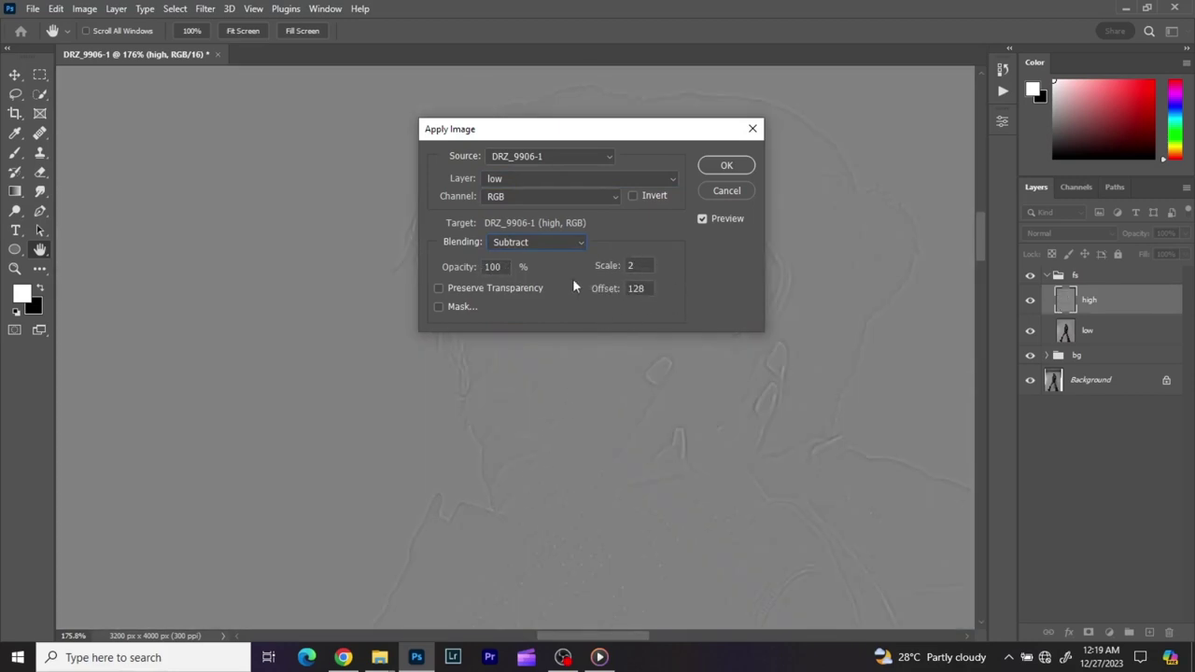
left_click(727, 166)
Set the high layer's blend mode to Linear Light and collapse the fs group.
key("v")
left_click(1068, 234)
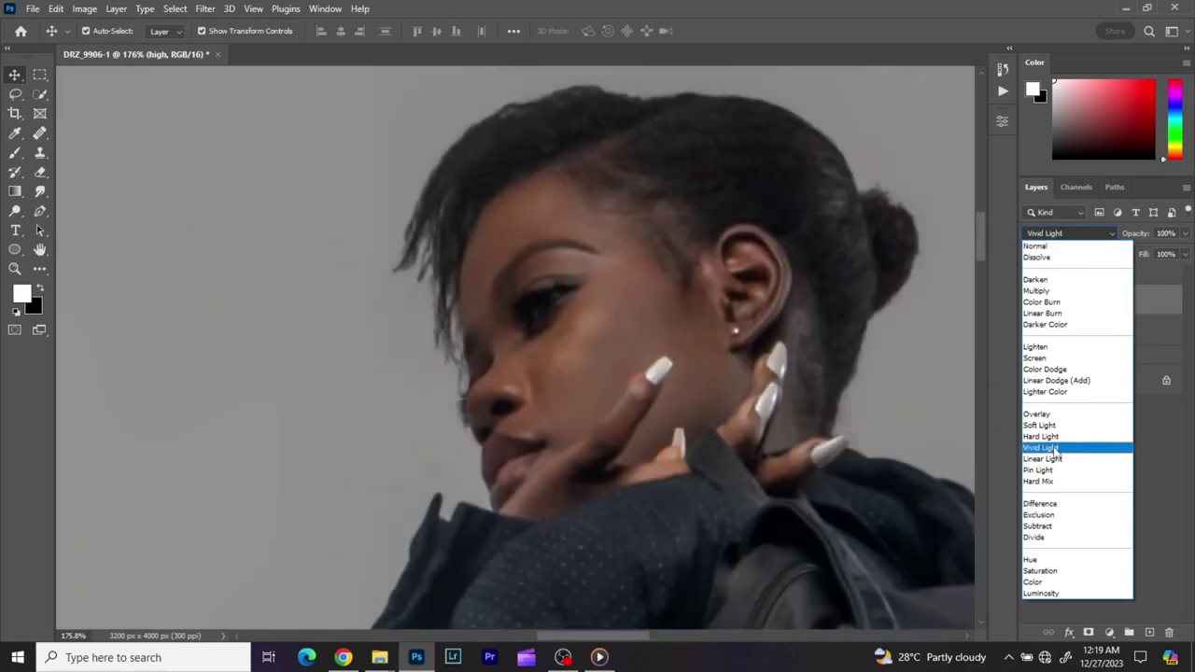
left_click(1053, 459)
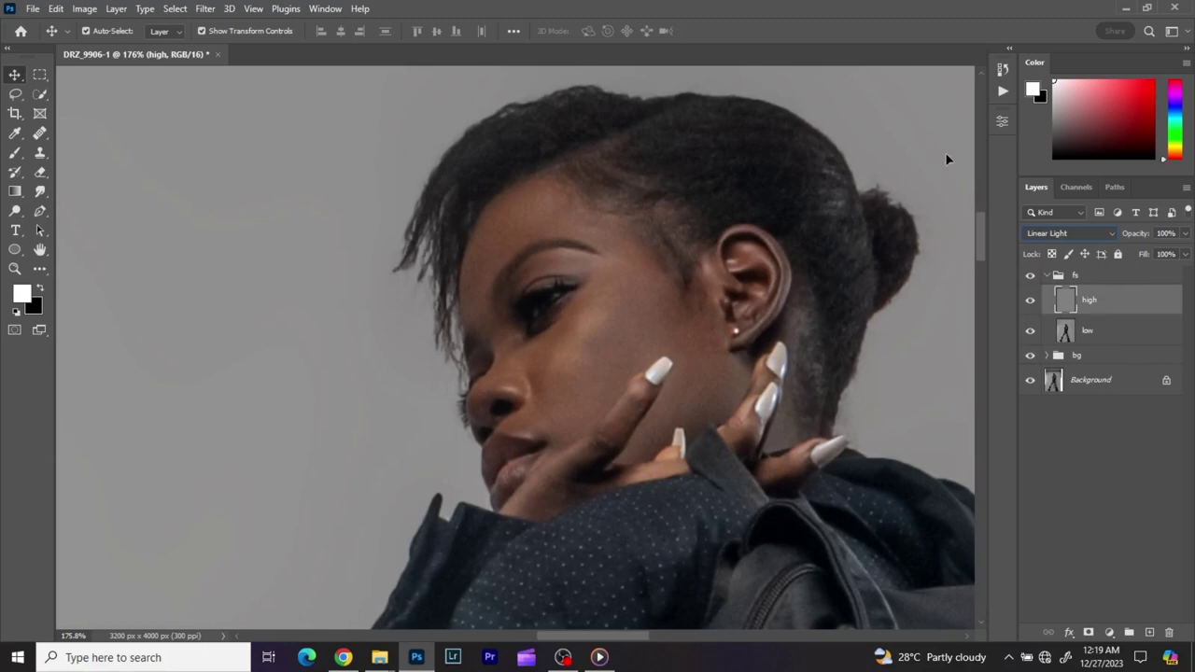
left_click(1048, 275)
Add a Black & White adjustment layer above the fs group, with a Curves adjustment layer on top of it.
scroll(705, 282, "down", 3)
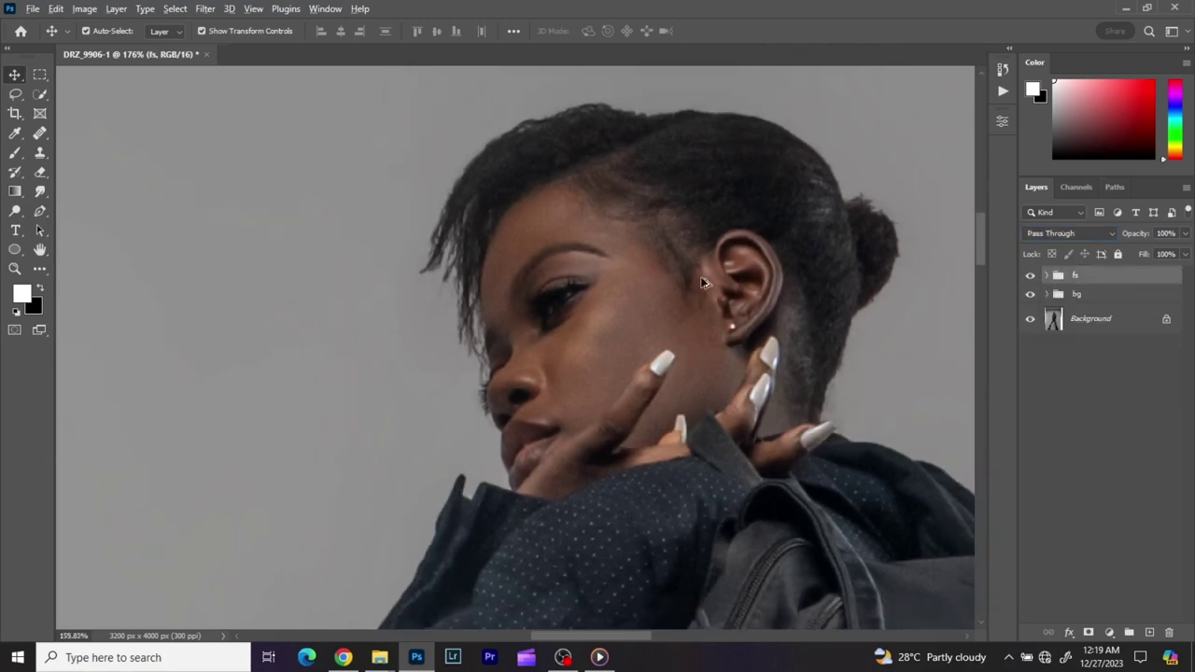
scroll(704, 282, "down", 2)
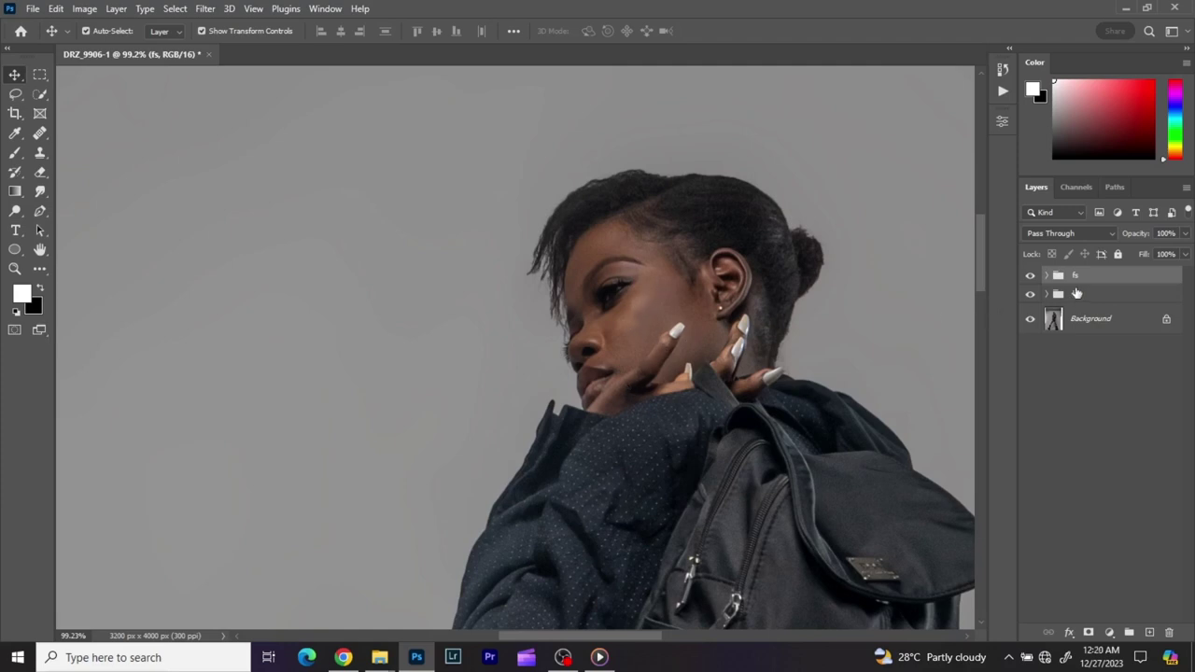
left_click(1110, 633)
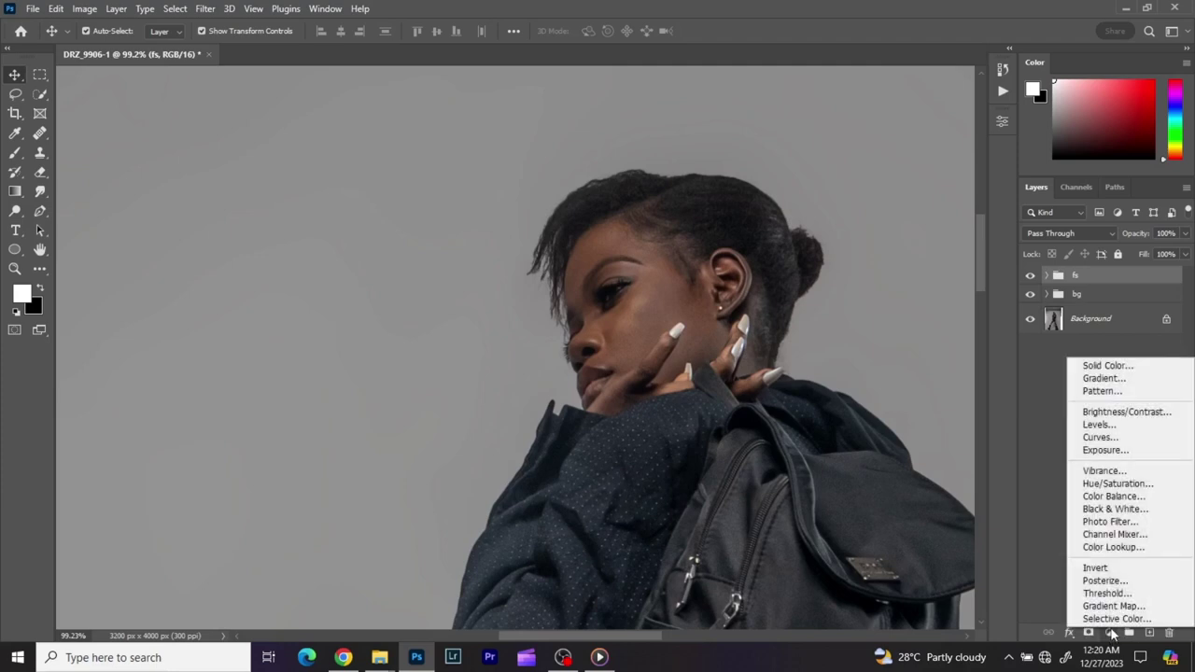
left_click(1111, 510)
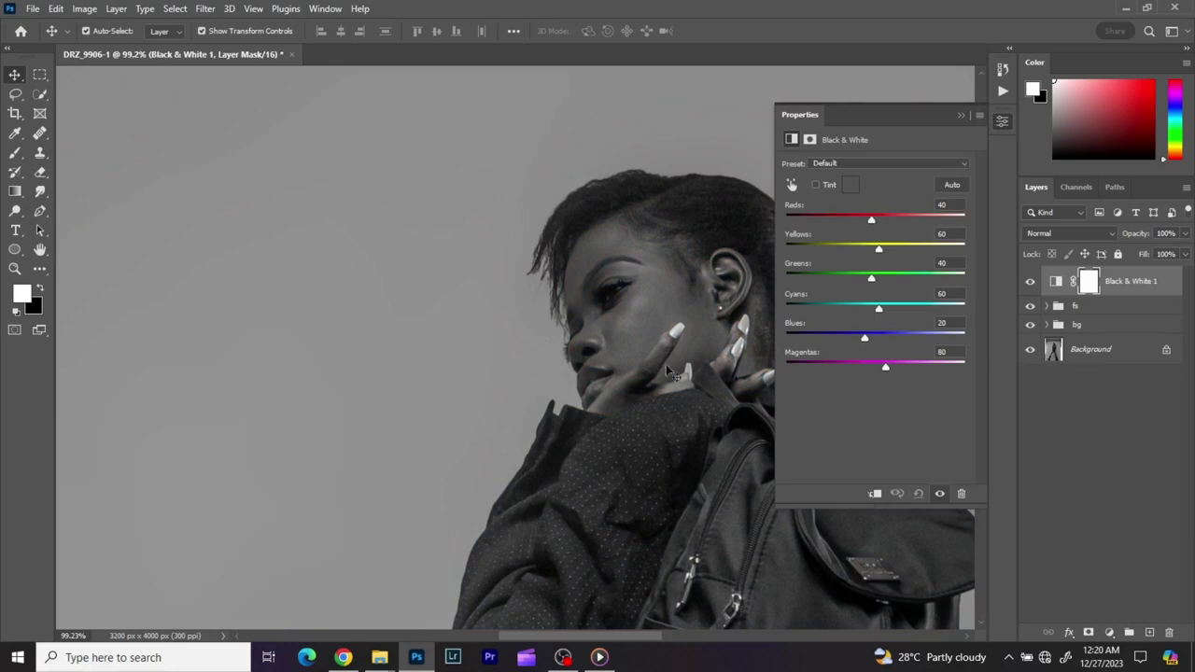
left_click(1110, 632)
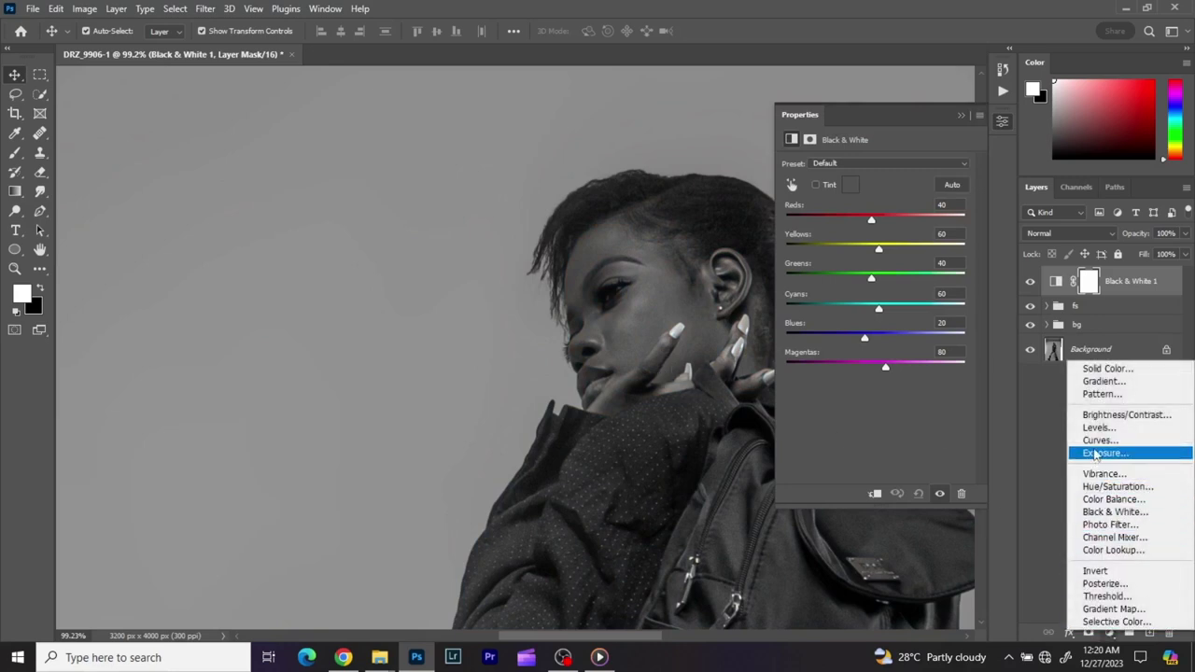
left_click(1099, 440)
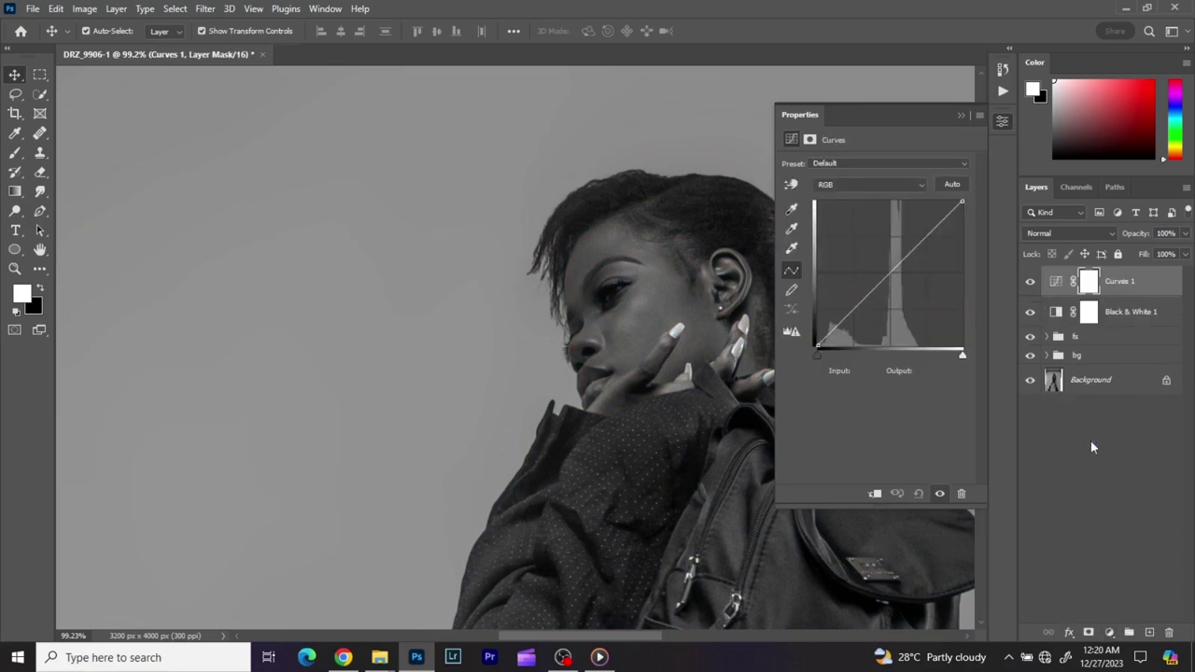
Shape the curve into an S, raising the highlight point to output 223 and setting the shadow point to input 69, output 53.
left_click(853, 311)
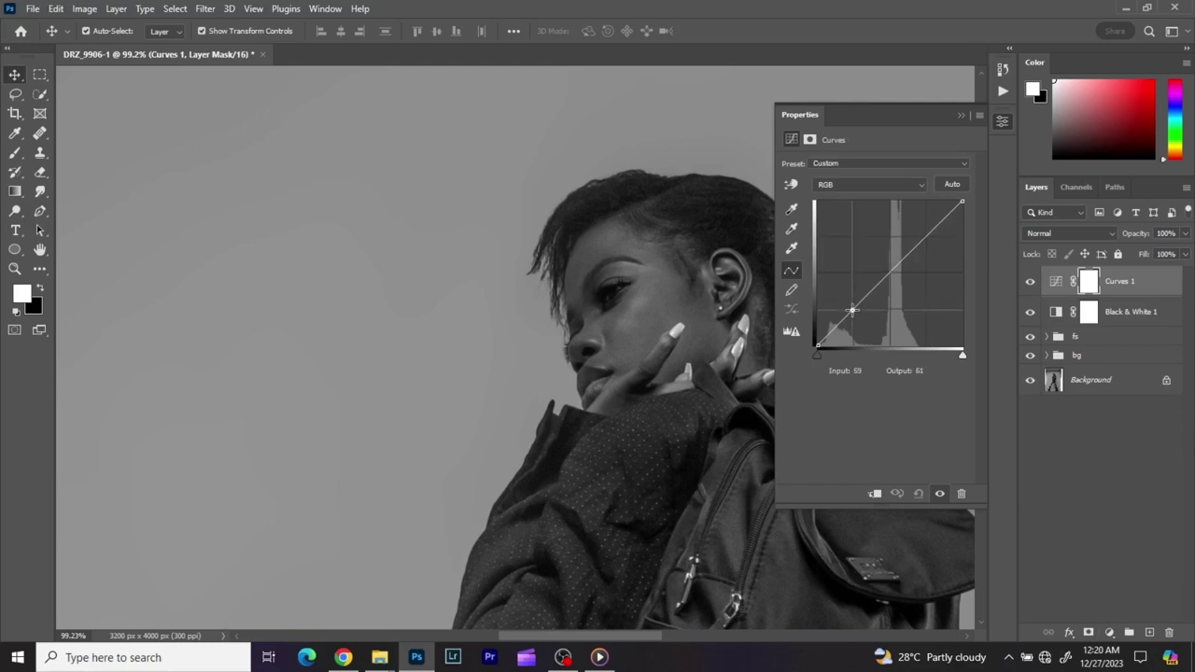
left_click(926, 236)
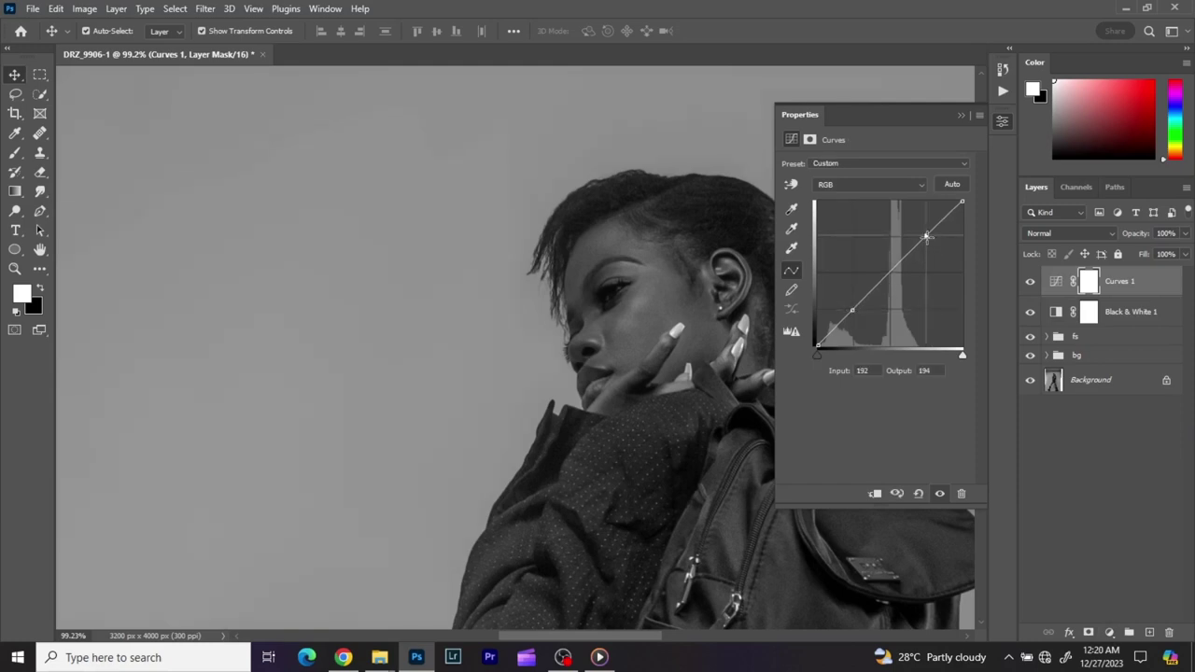
left_click_drag(927, 236, 914, 218)
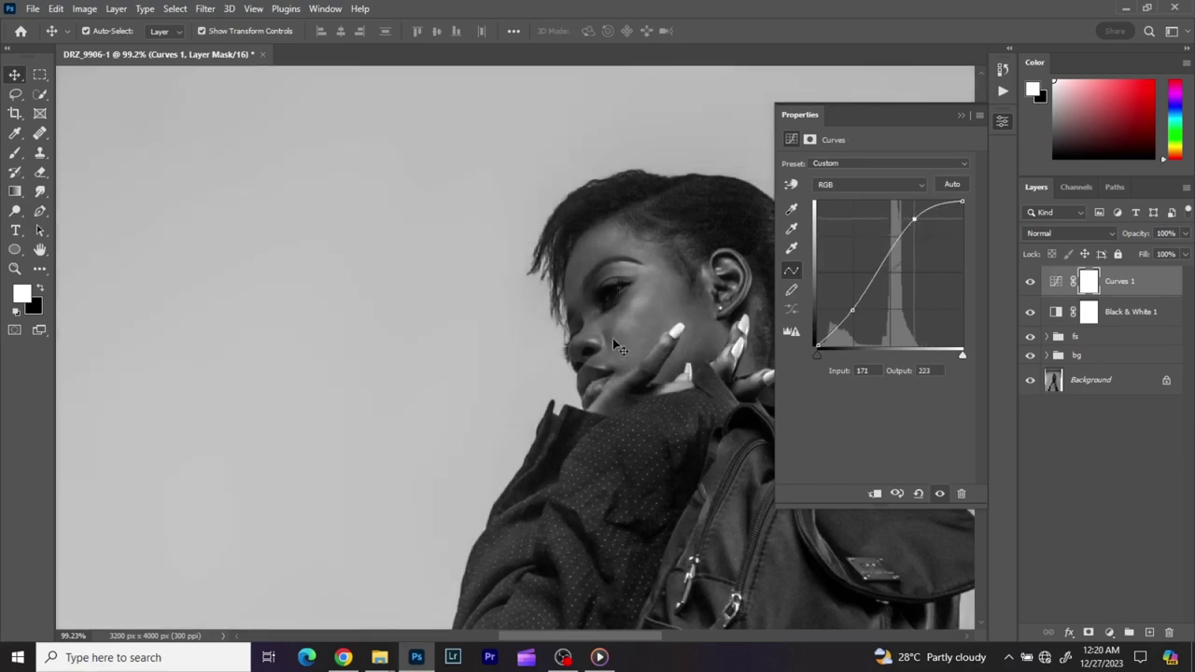
left_click(852, 310)
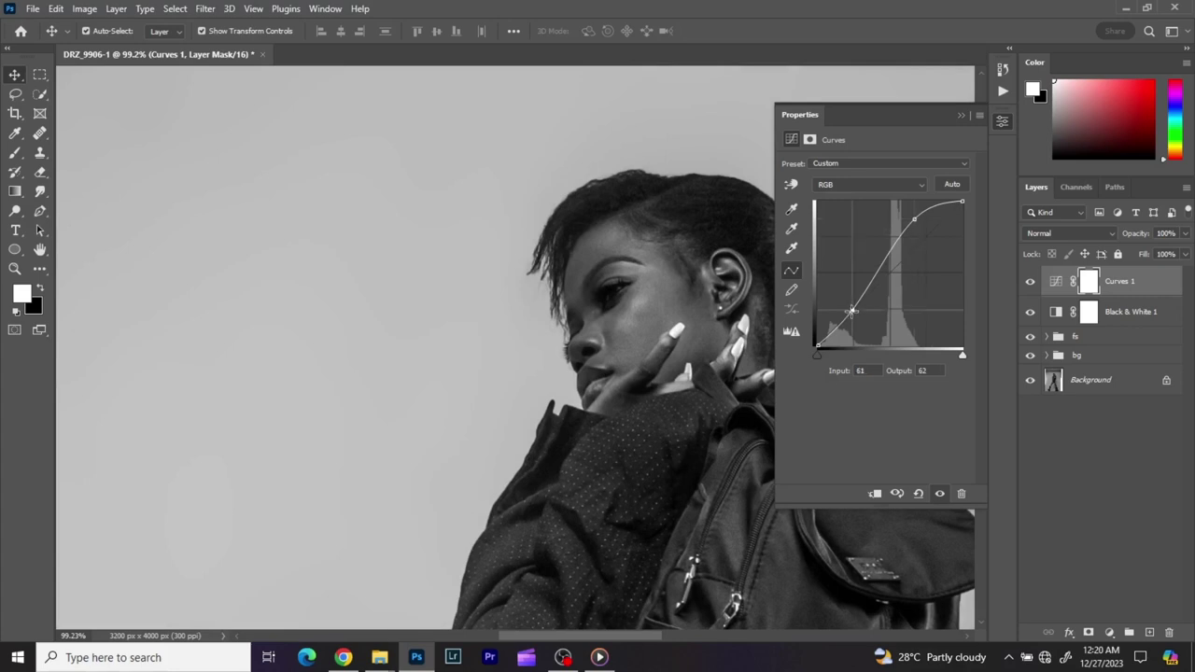
mouse_move(852, 310)
left_mouse_down()
mouse_move(861, 328)
mouse_move(856, 316)
left_mouse_up()
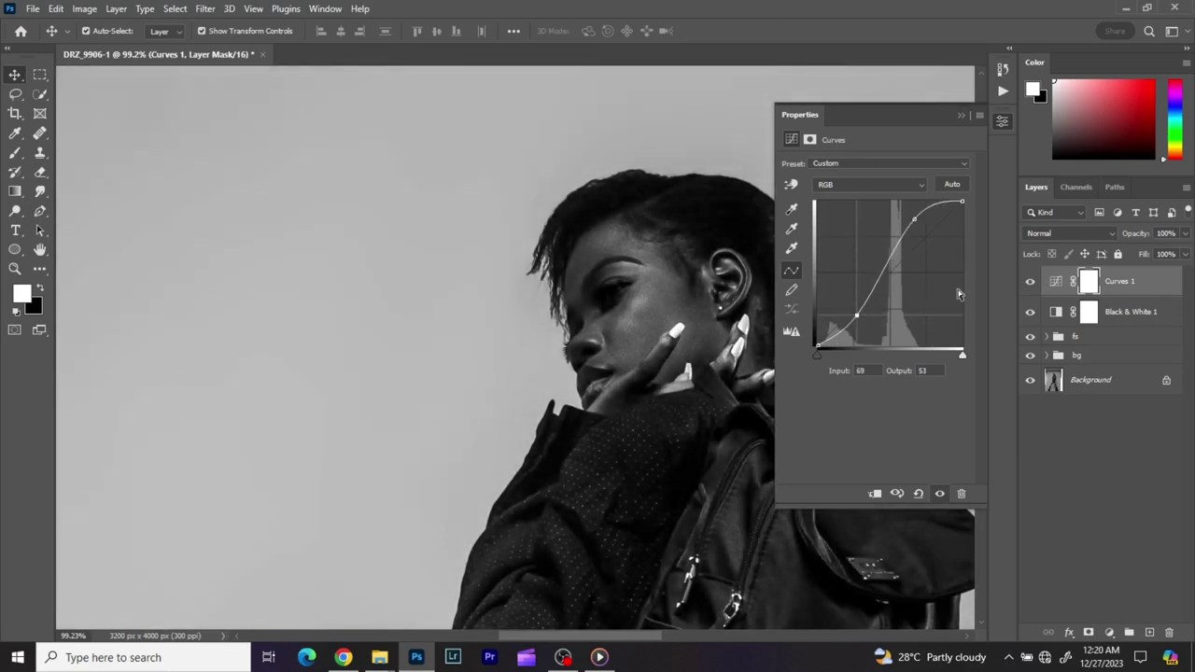
Try the Black & White layer's Reds at 131 and Yellows at 83, undoing each change.
left_click(1056, 313)
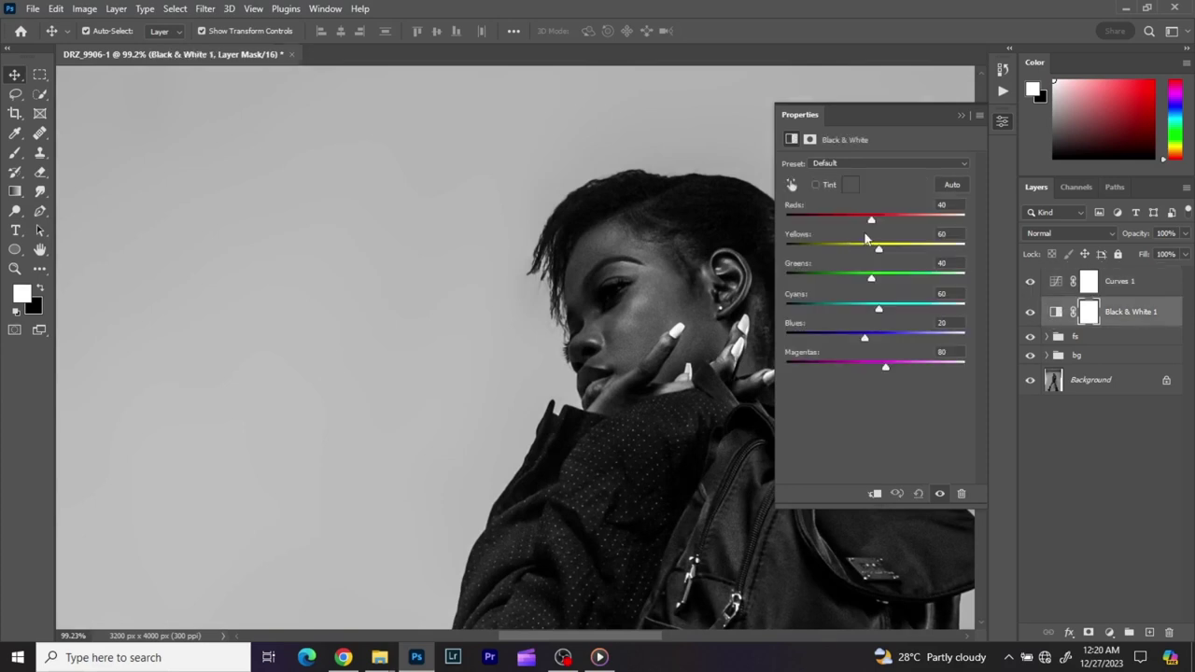
left_click_drag(870, 224, 905, 221)
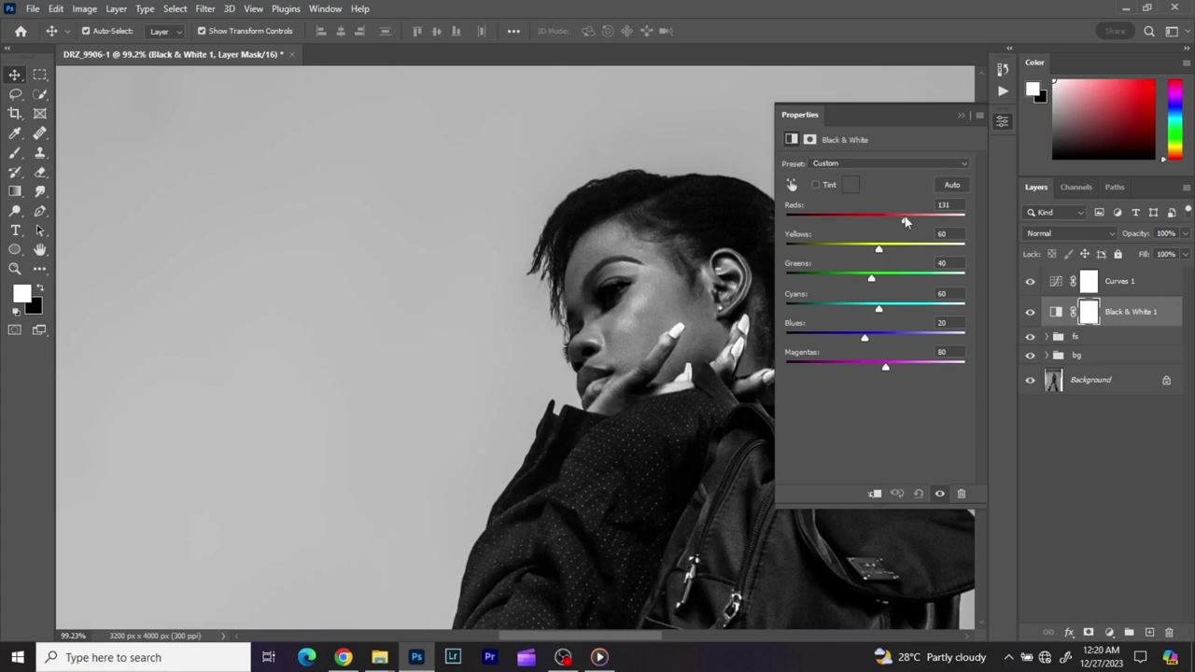
key("ctrl+z")
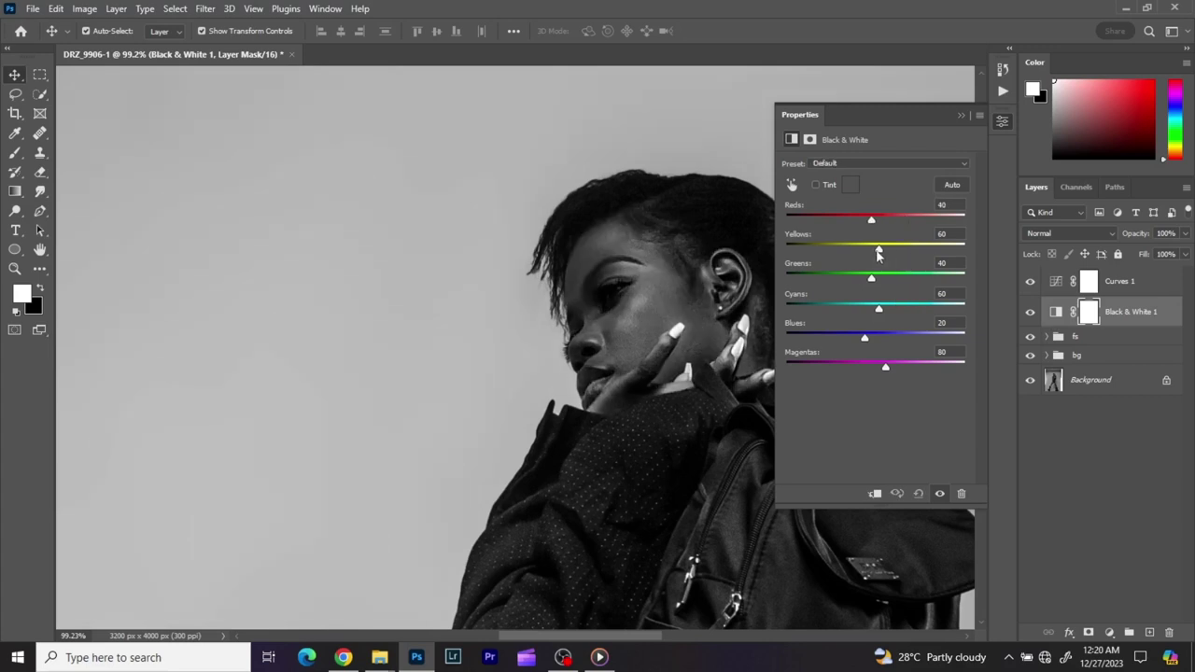
mouse_move(879, 253)
left_mouse_down()
mouse_move(831, 250)
mouse_move(888, 248)
left_mouse_up()
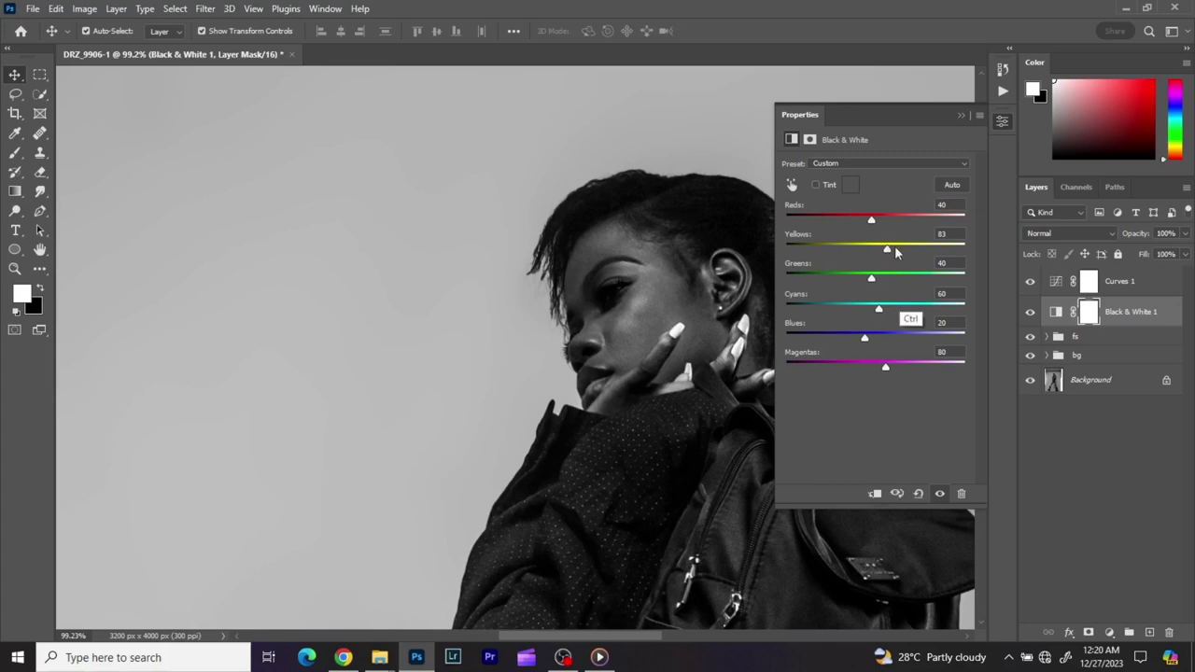
key("ctrl+z")
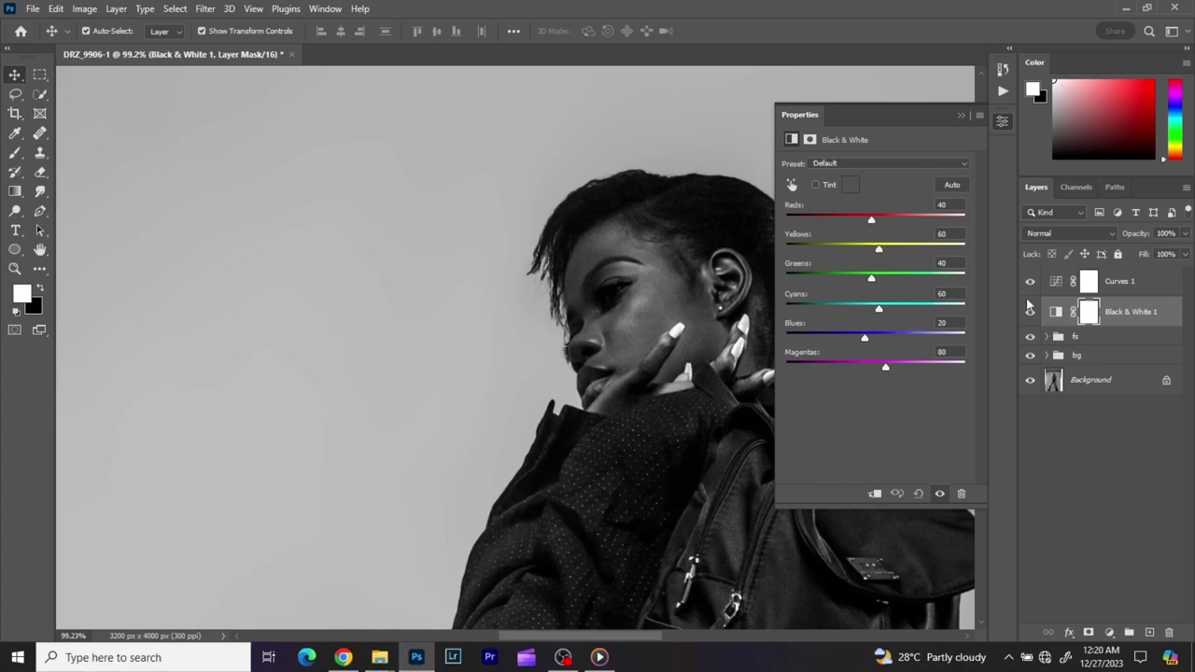
left_click(1001, 121)
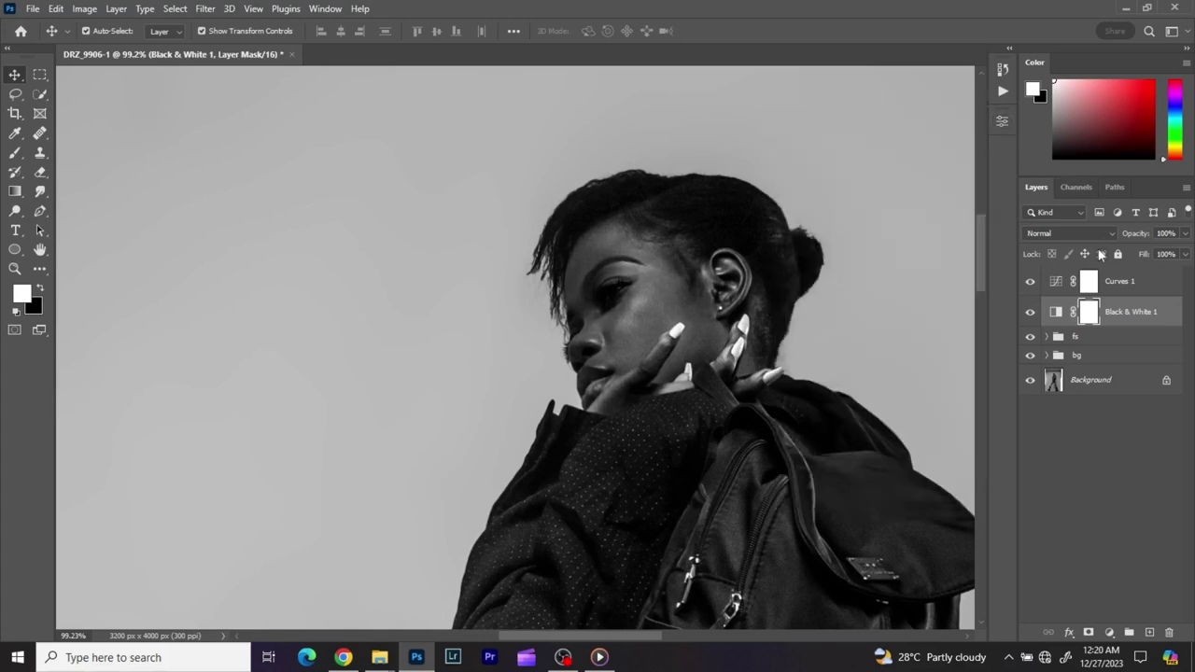
Group the Curves and Black & White adjustment layers and compare the photo with and without the group.
left_click(1121, 280, "shift")
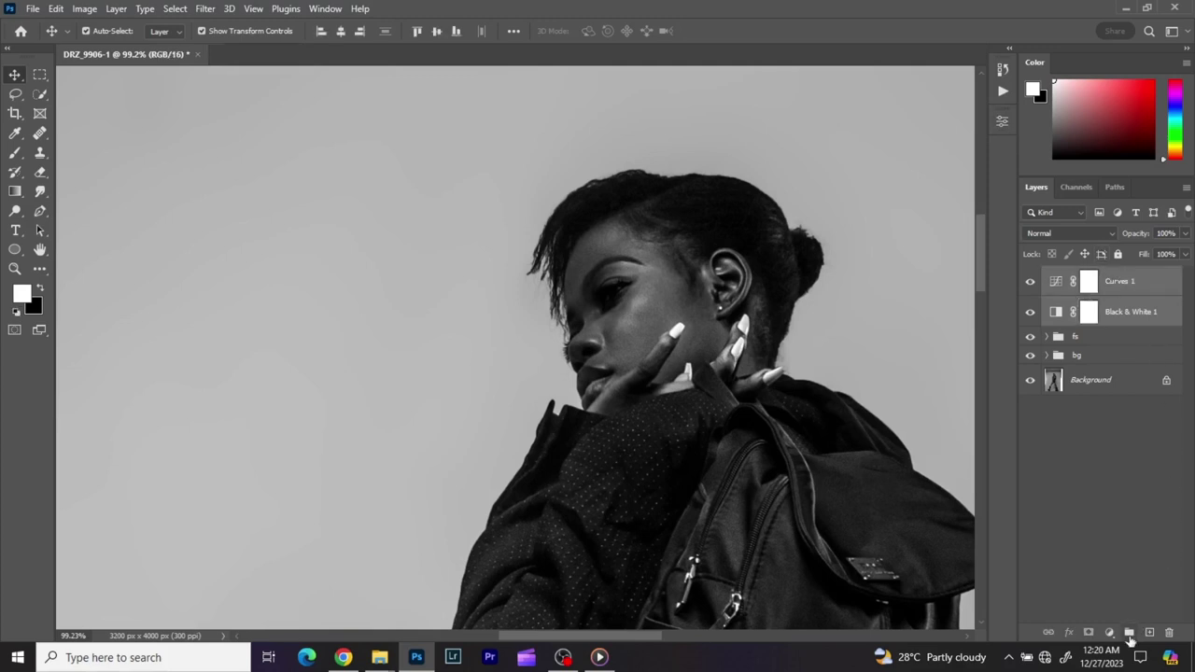
left_click(1129, 634)
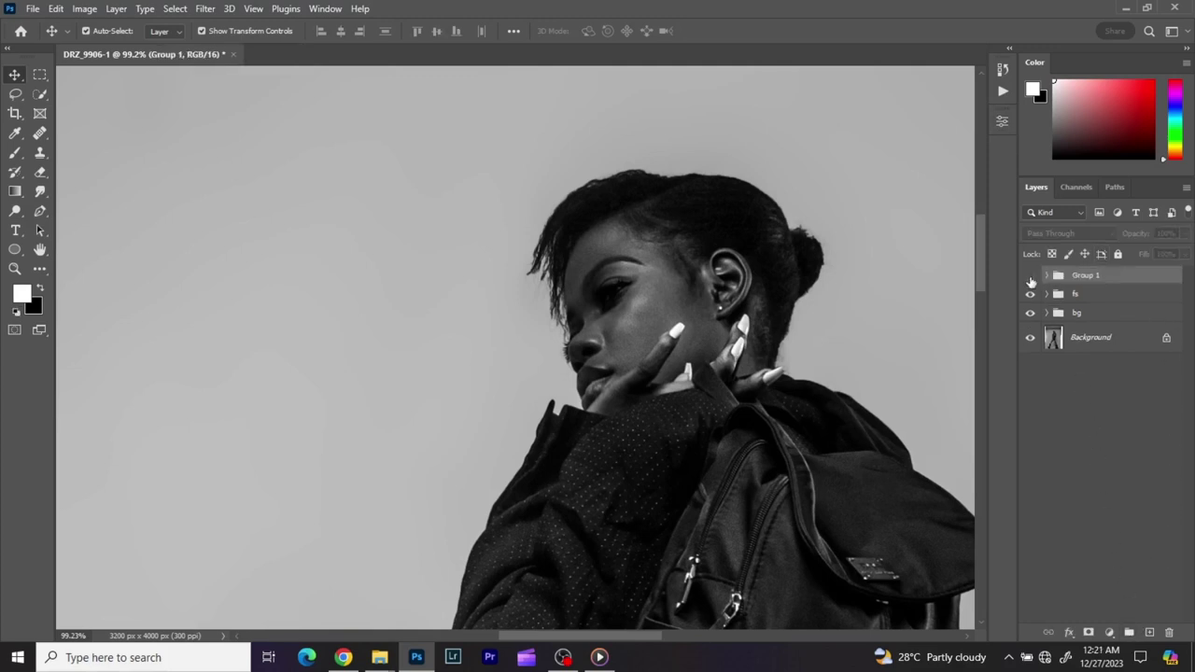
left_click(1030, 276)
left_click(1030, 276)
left_click(1030, 277)
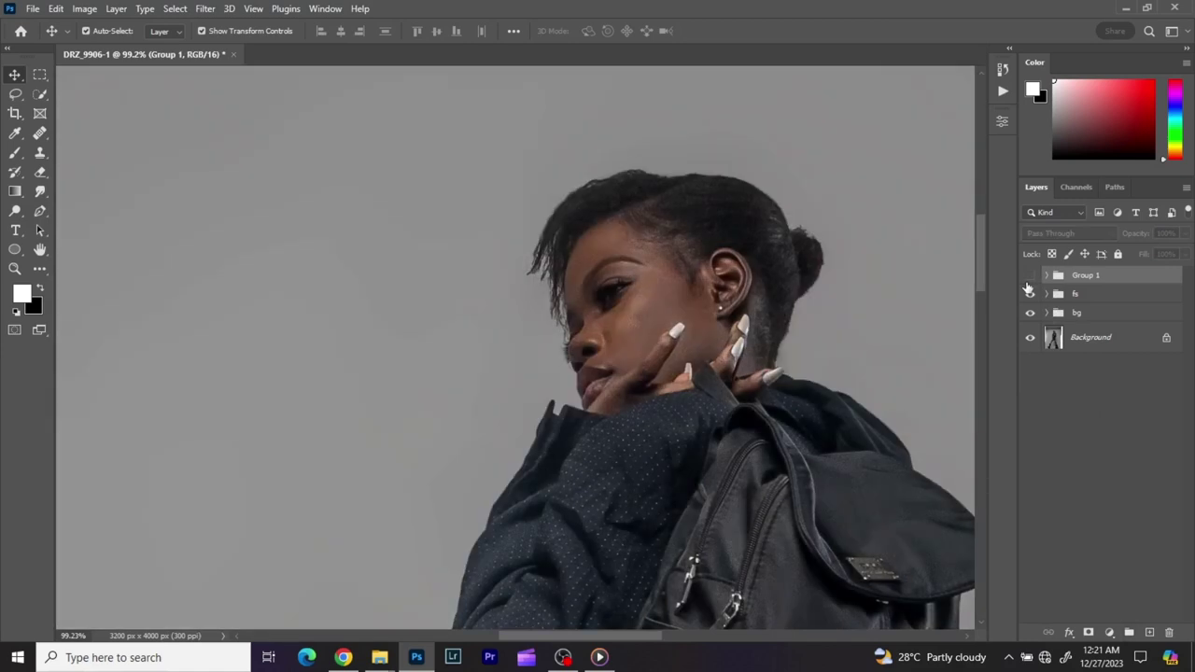
left_click(1030, 280)
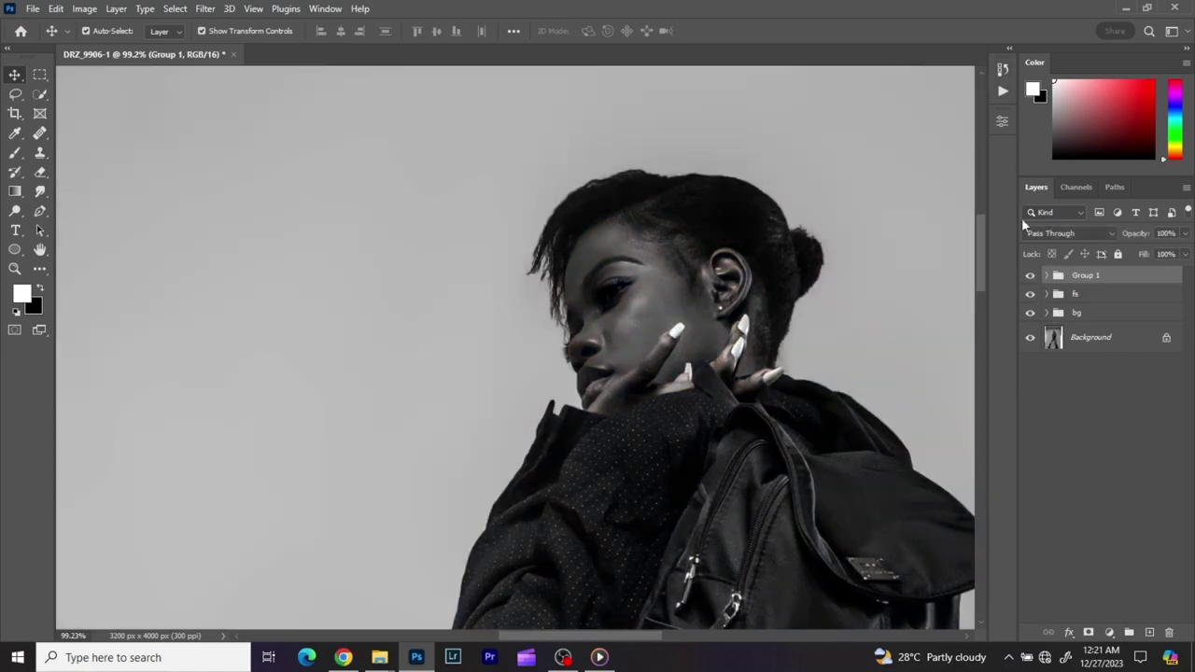
Select the low layer inside the fs group and activate the Mixer Brush tool.
left_click(1047, 295)
left_click(1092, 359)
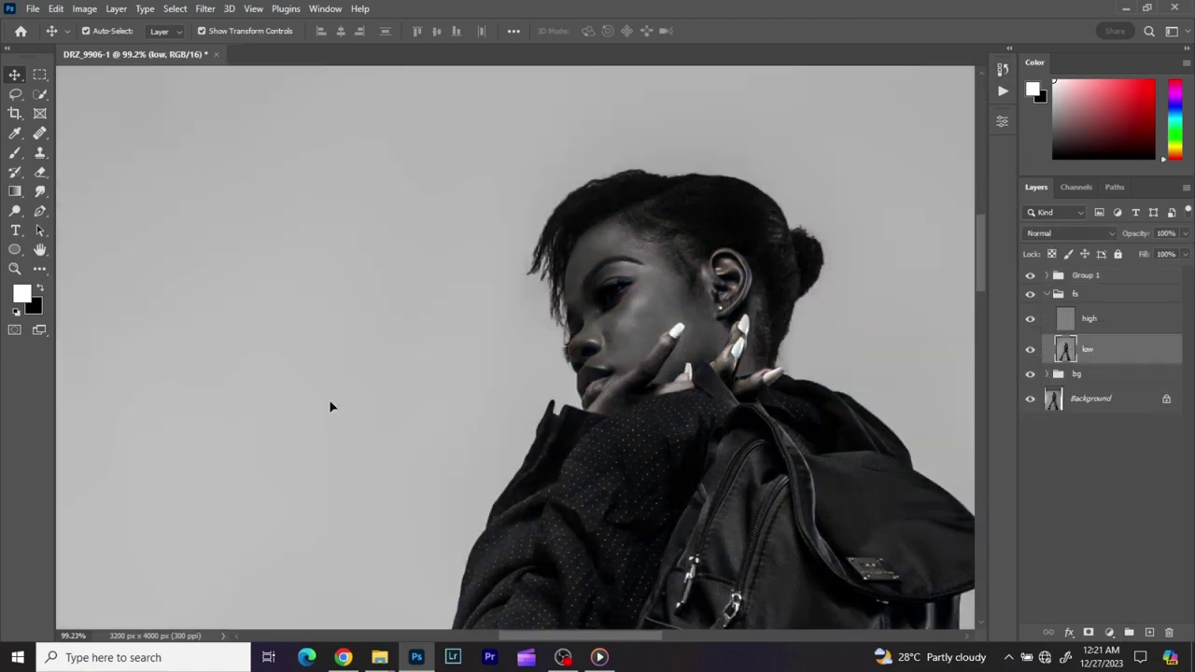
left_click(15, 152)
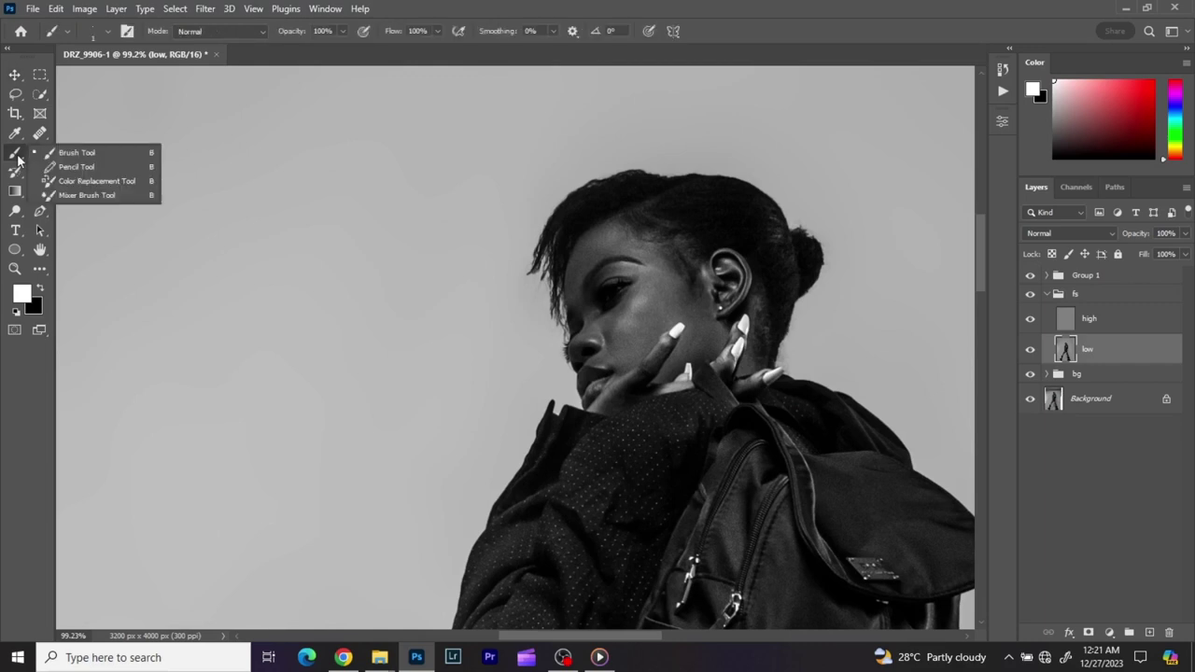
left_click(68, 196)
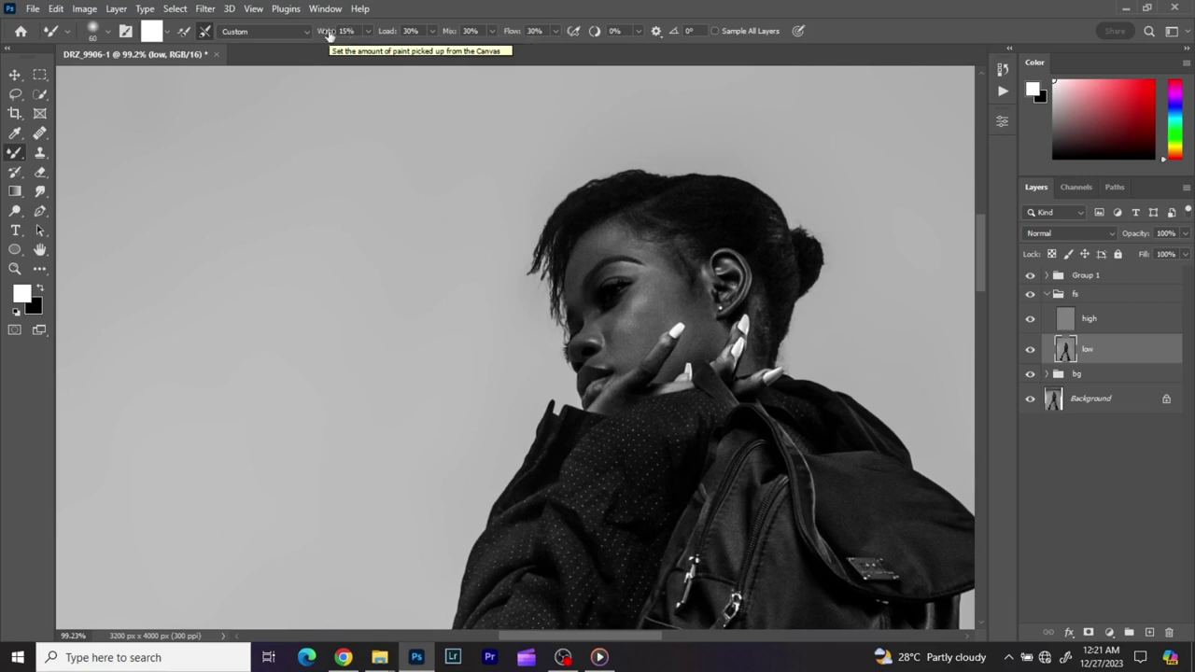
Load the subject's outline from Layer 2 in the bg group as a selection and make the low layer active.
scroll(684, 243, "up", 3)
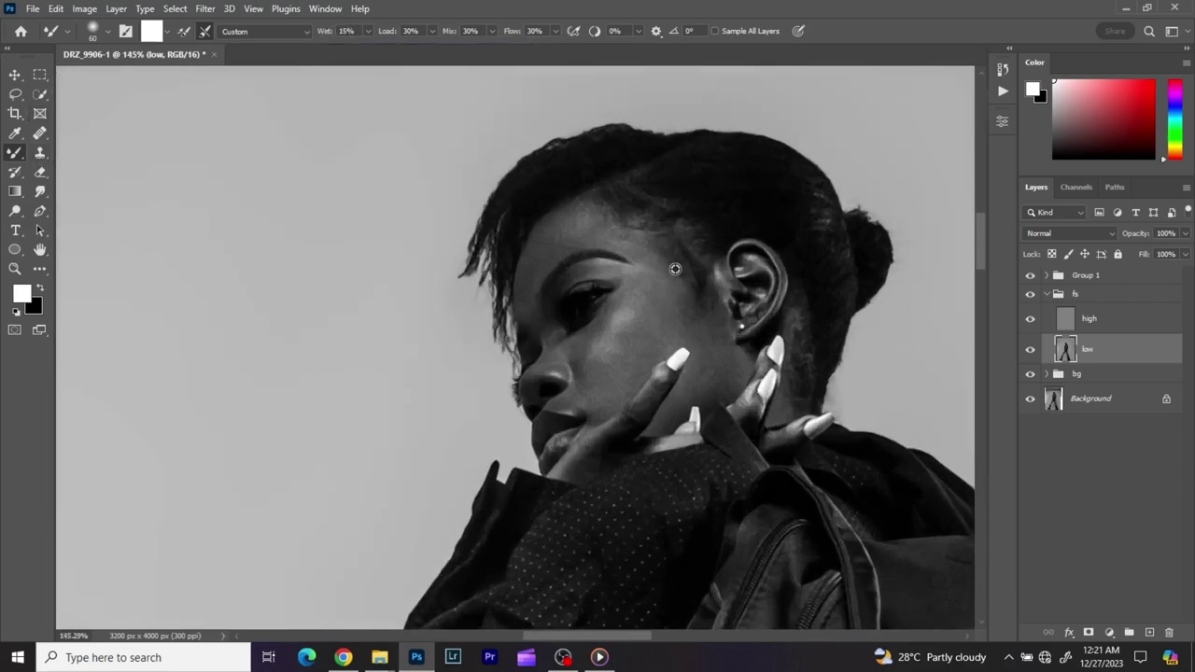
scroll(683, 269, "up", 1)
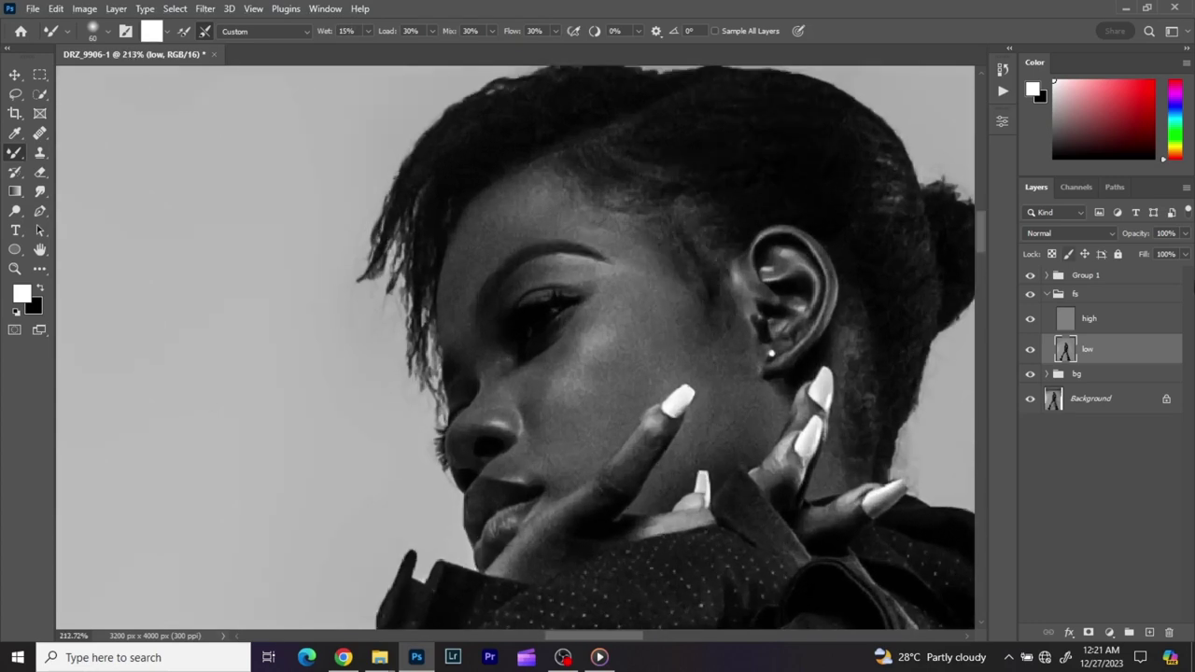
left_click(1046, 378)
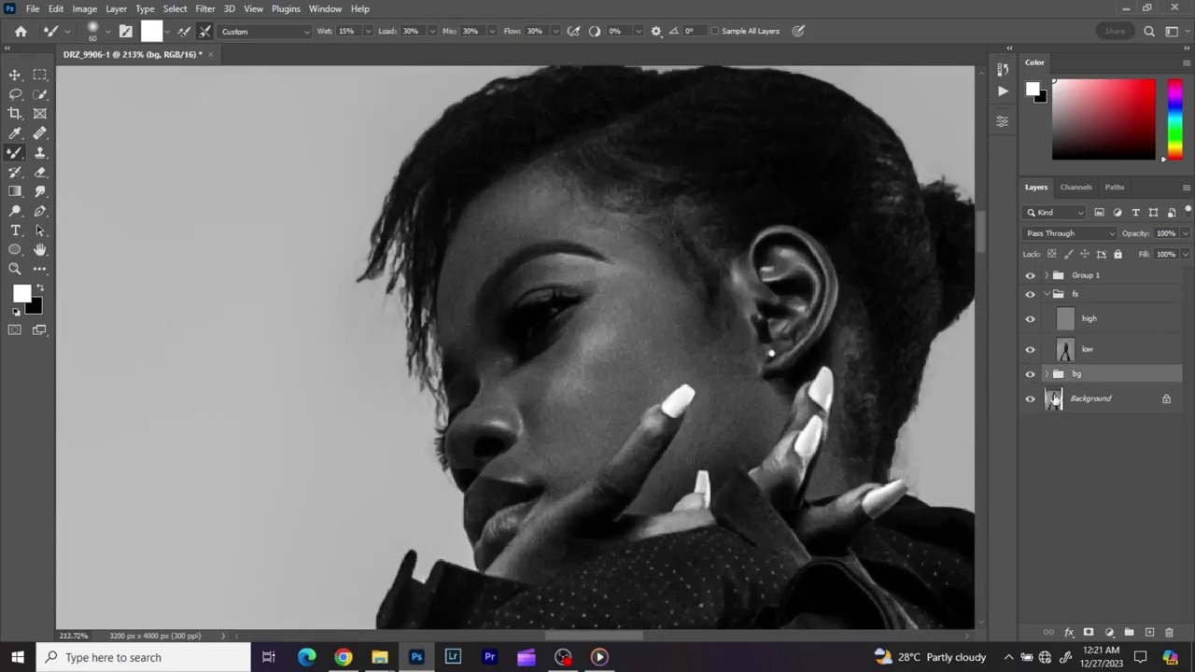
left_click(1047, 375)
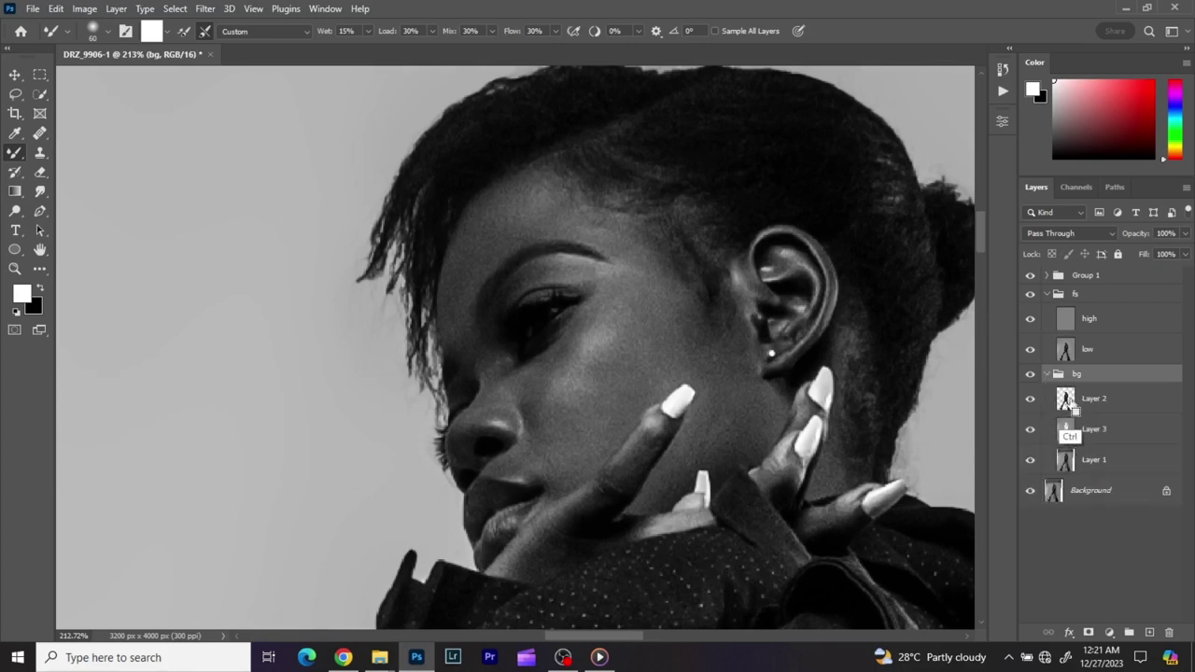
left_click(1071, 401, "ctrl")
left_click(1111, 350)
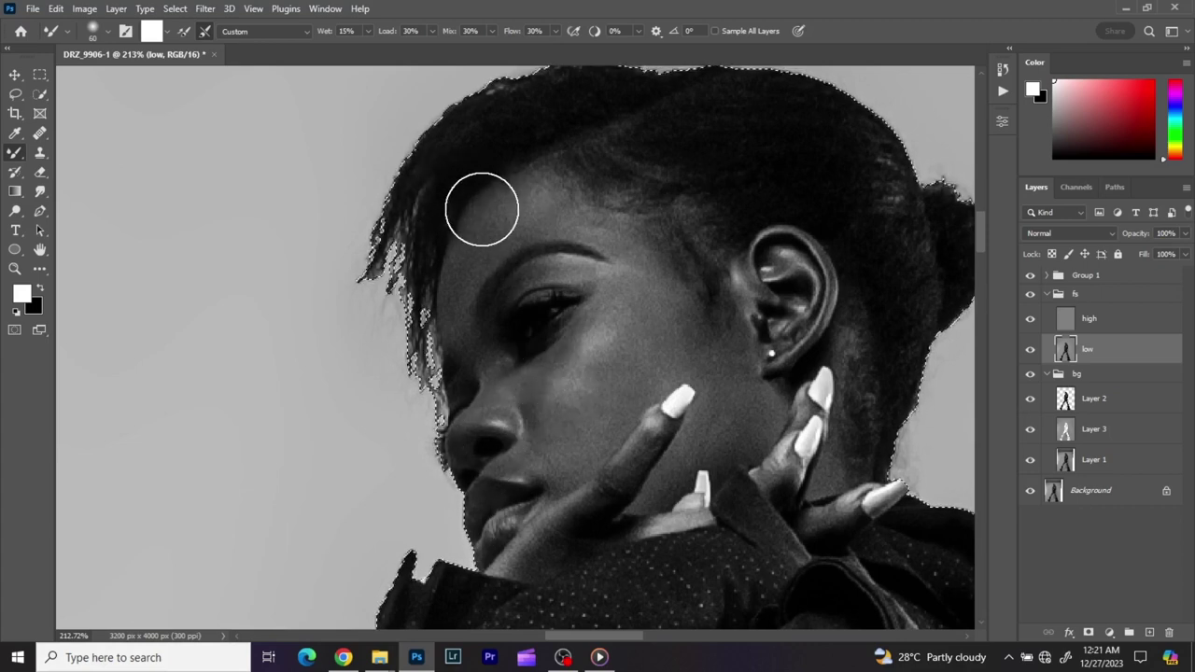
Try a Mixer Brush stroke of size 20 on the forehead and revert the history to the Load Selection state.
key("bracketleft")
key("bracketleft")
key("bracketleft")
key("bracketleft")
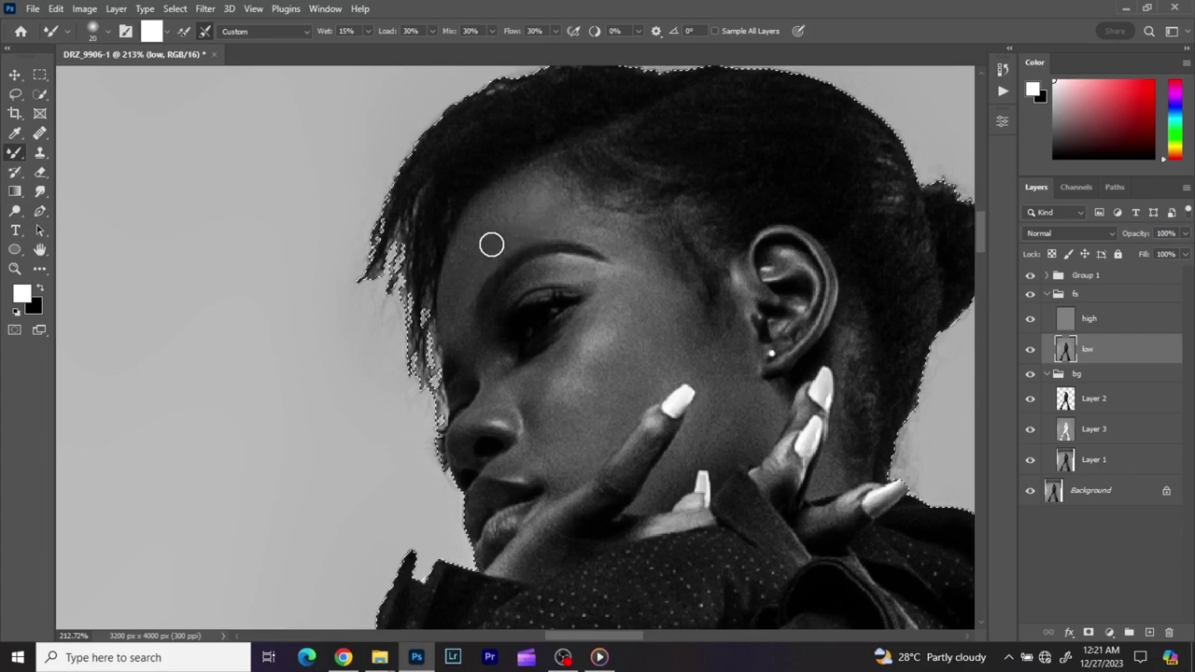
left_click_drag(469, 278, 472, 261)
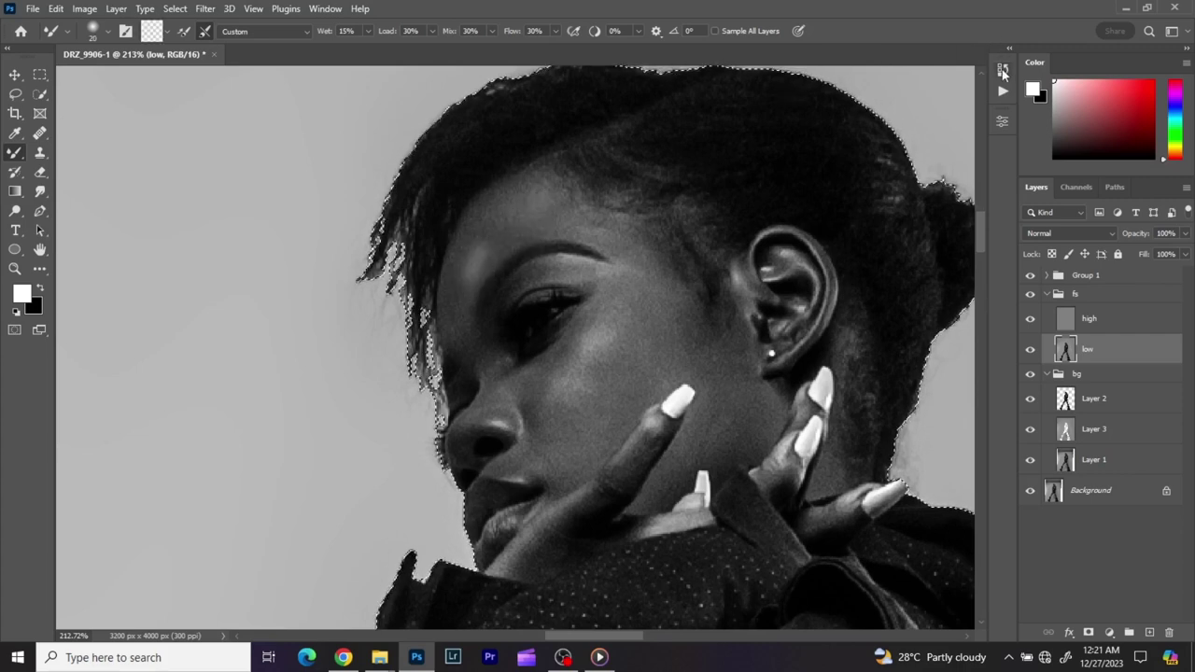
left_click(1003, 71)
left_click(887, 369)
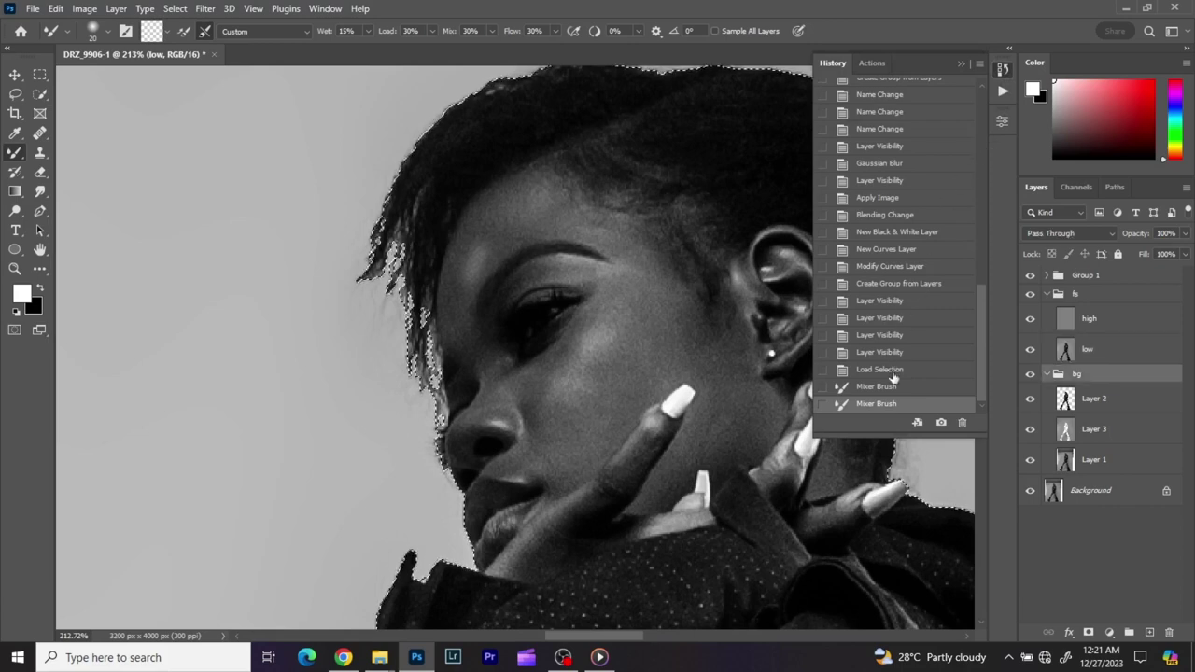
left_click(1003, 71)
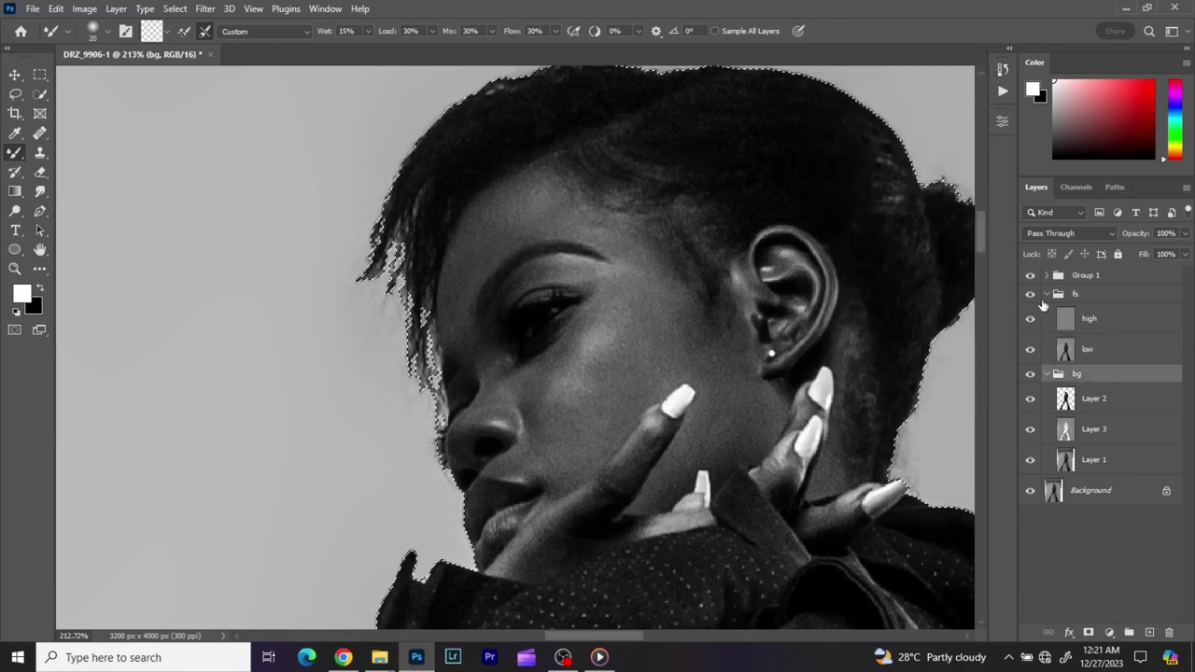
Make the low layer active and blend the skin at the temple beside the eyebrow with the Mixer Brush at size 35.
left_click(1062, 353)
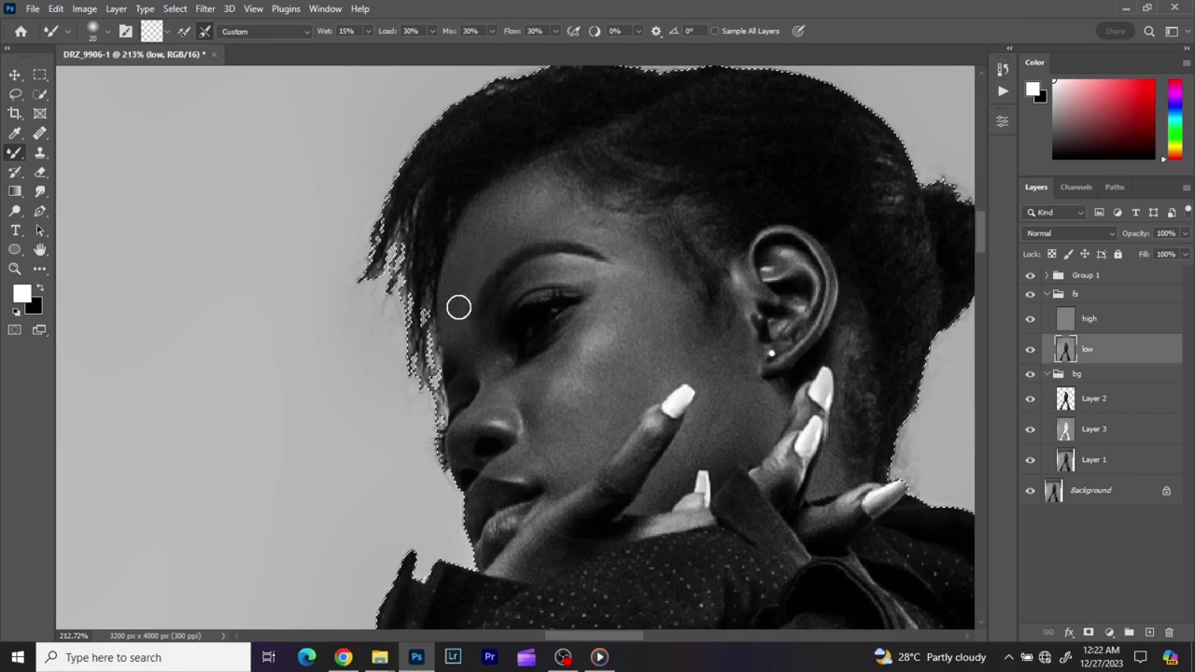
key("bracketright")
key("bracketleft")
key("bracketright")
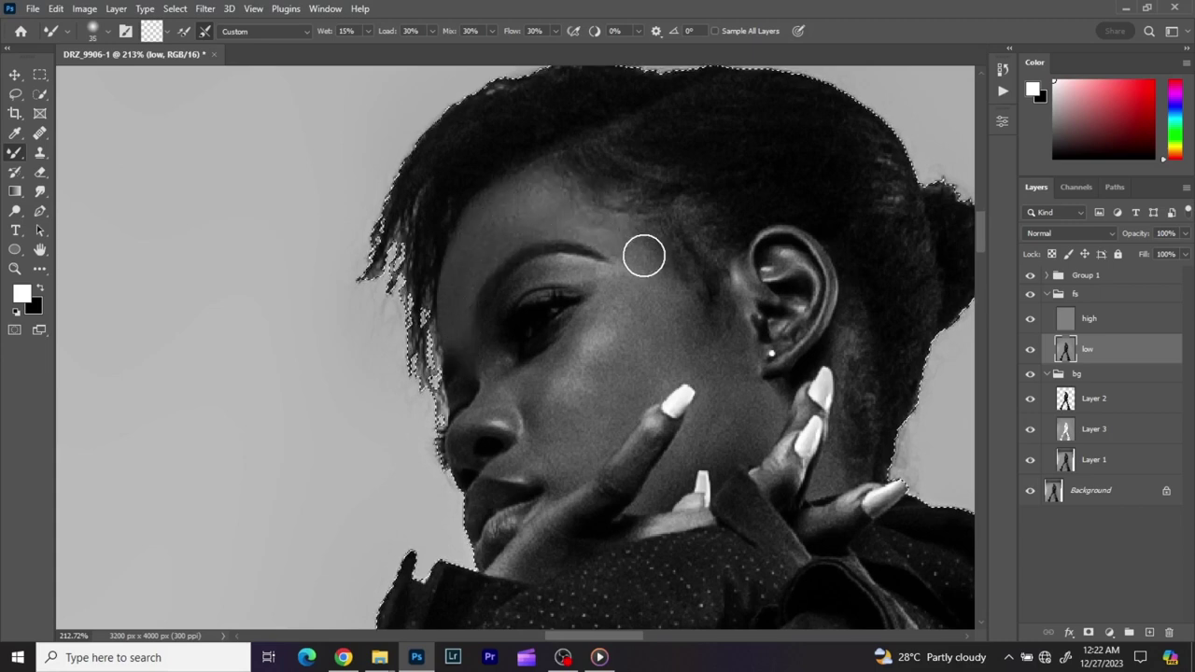
Blend the skin around the nose bridge with a size 15 Mixer Brush and the side of the nose at size 9.
key("bracketleft")
key("bracketleft")
key("bracketleft")
key("bracketleft")
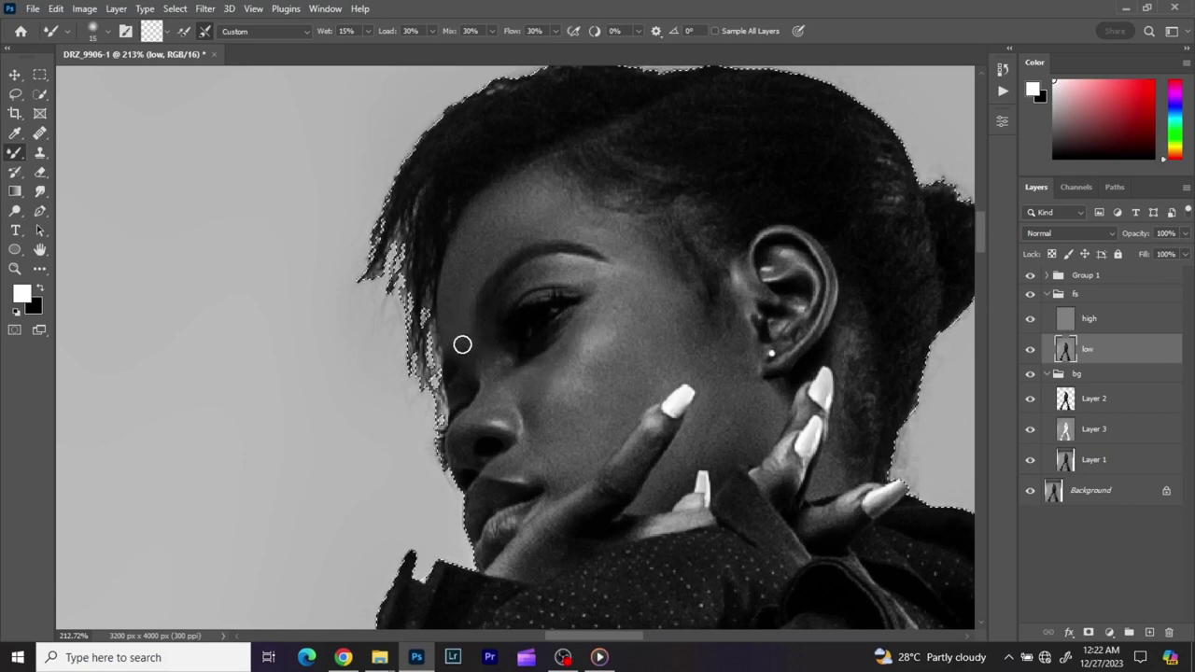
key("bracketright")
key("bracketleft")
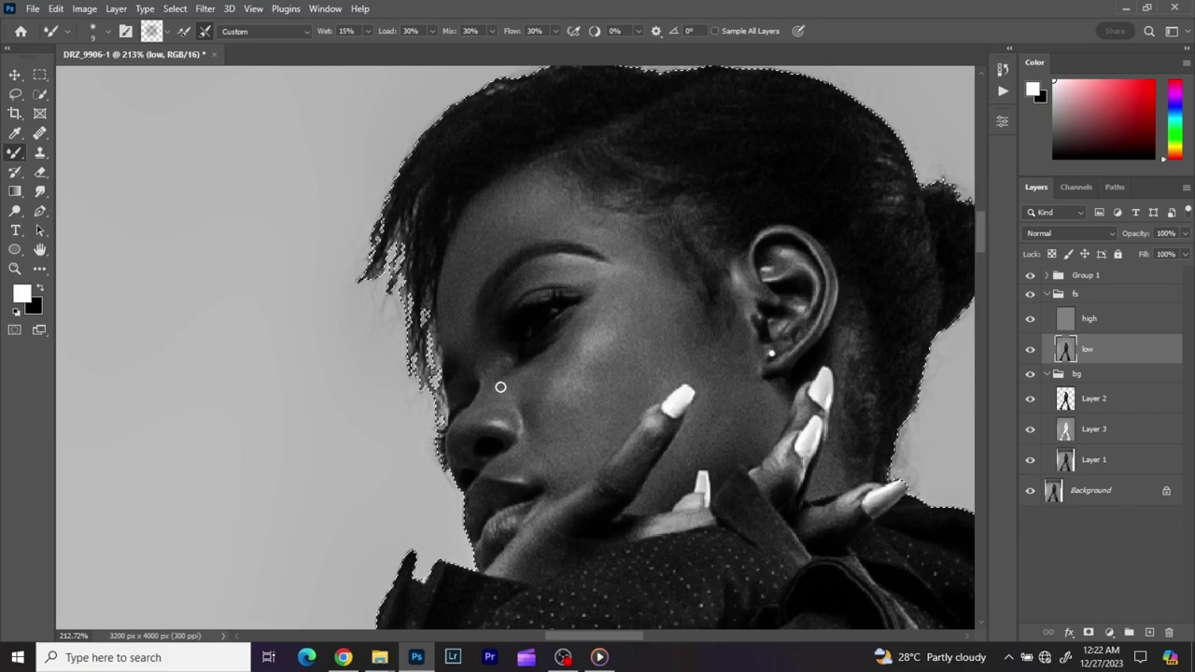
Smooth the cheek highlight below the eye with the Mixer Brush, using size 20 and size 35.
key("bracketright")
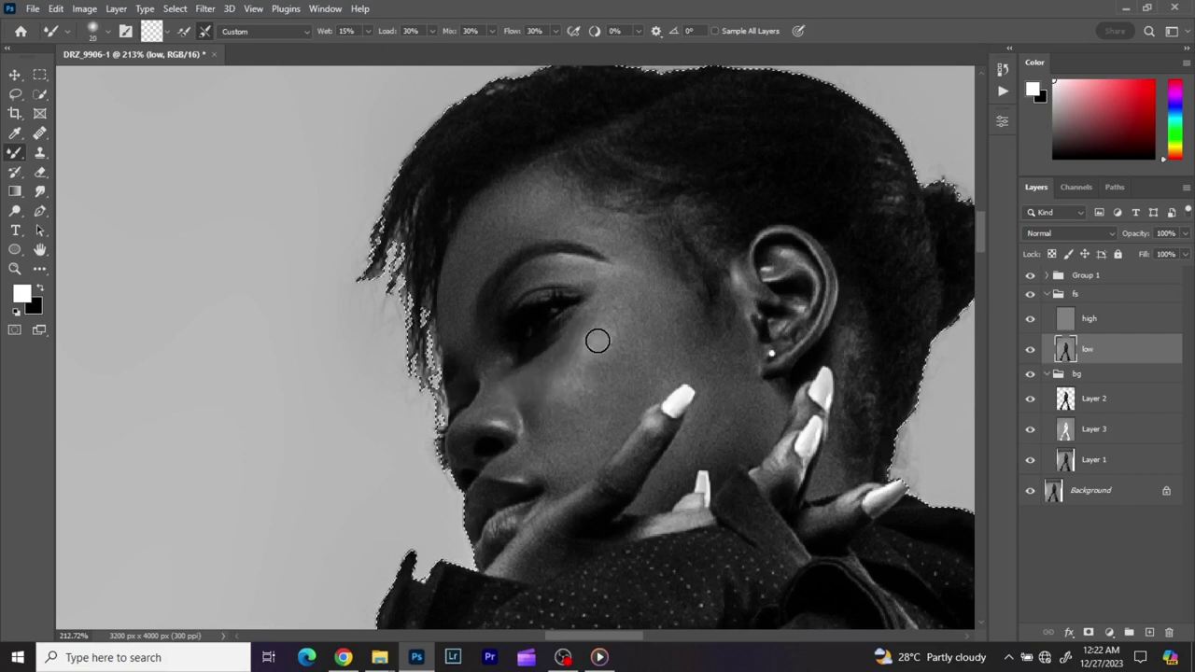
key("bracketright")
key("bracketright")
key("bracketright")
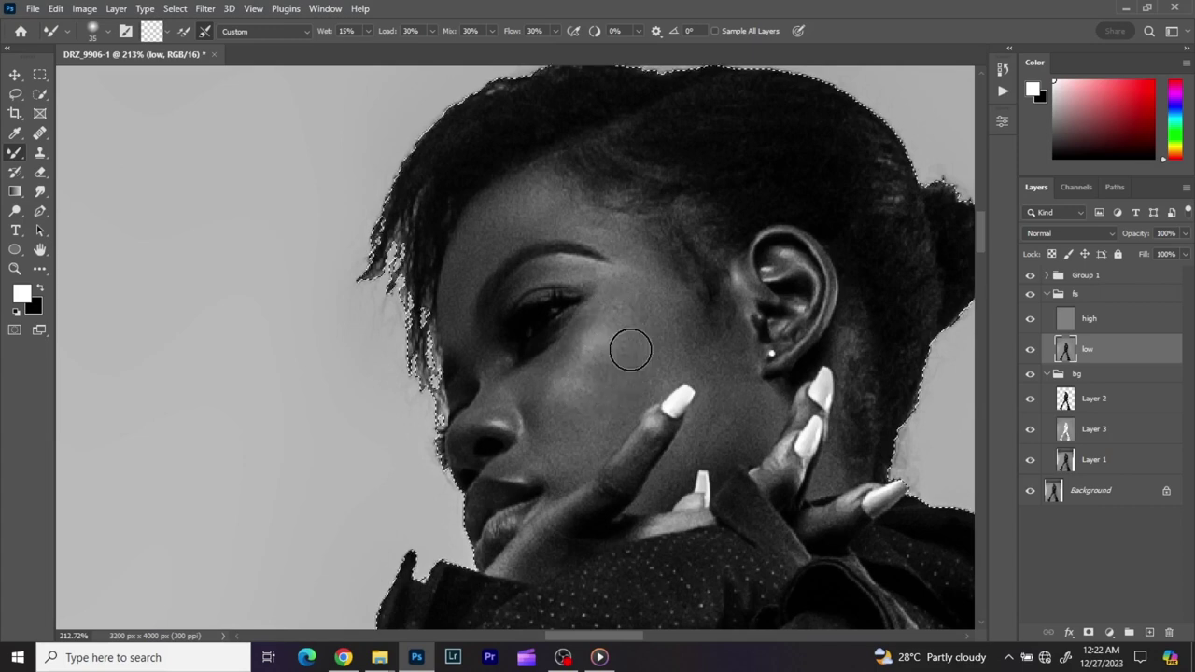
Blend the skin between the outer eye corner and the eyebrow's tail with the Mixer Brush at size 25.
key("bracketleft")
key("bracketleft")
key("bracketleft")
key("bracketleft")
key("bracketright")
key("bracketright")
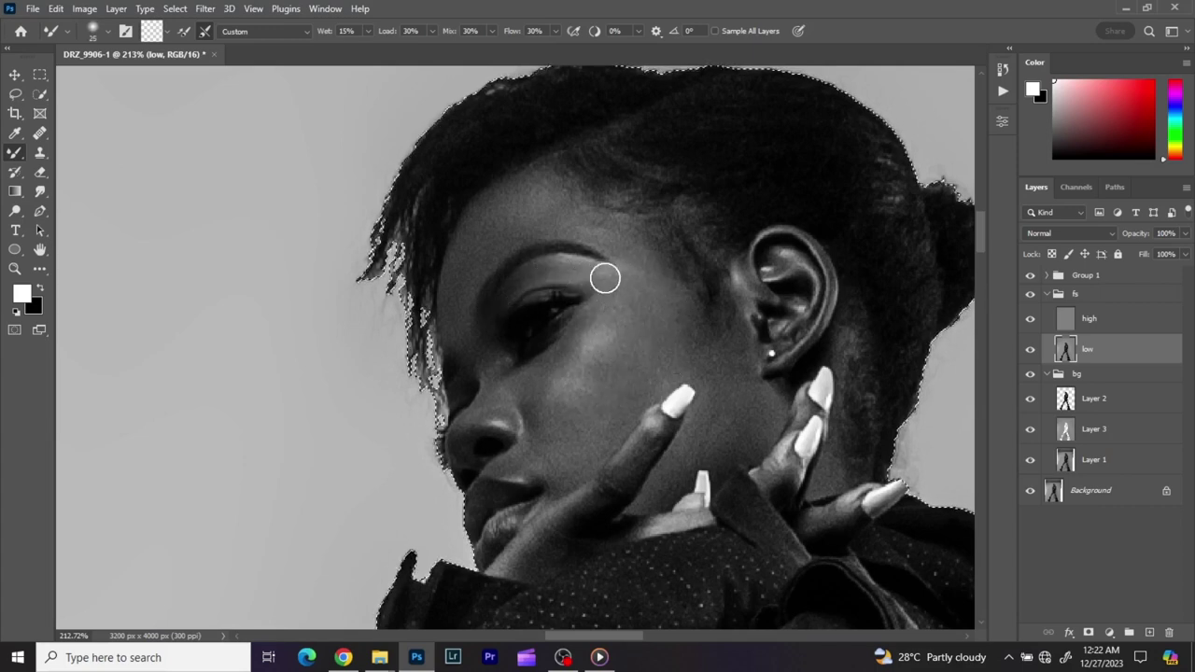
Even out the broad cheek area above the raised fingertip with the Mixer Brush at size 45.
key("bracketright")
key("bracketright")
key("bracketright")
key("bracketright")
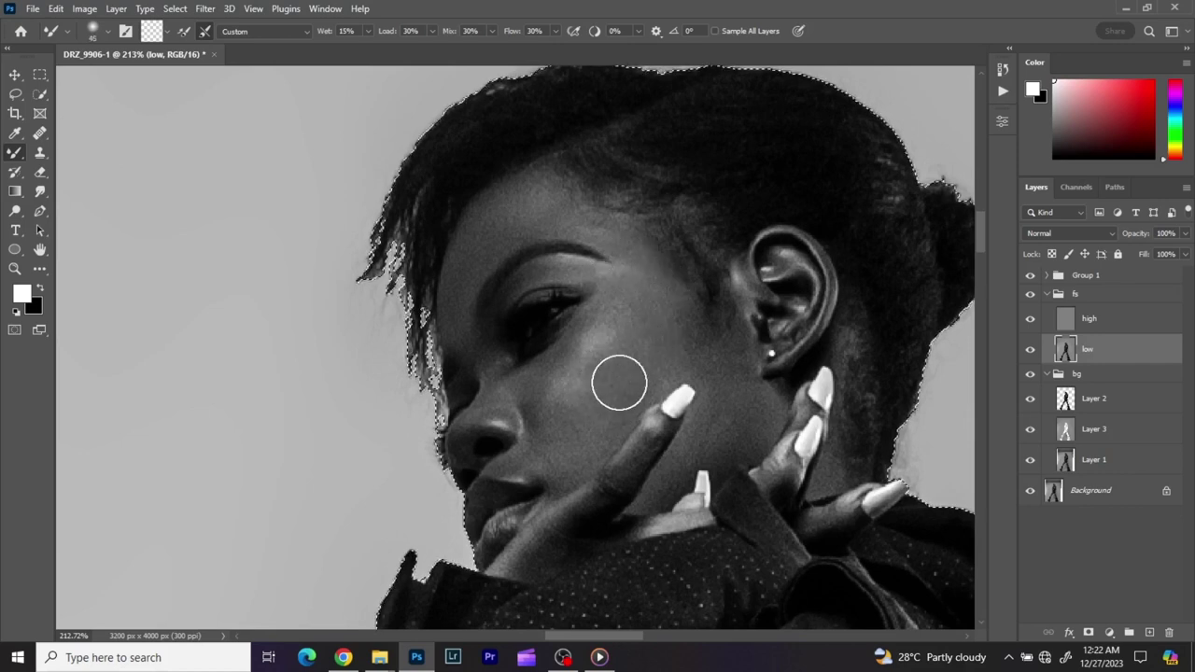
Smooth the lower cheek and jaw between the fingers with the Mixer Brush at sizes 20 and 25.
key("bracketleft")
key("bracketleft")
key("bracketleft")
key("bracketleft")
key("bracketleft")
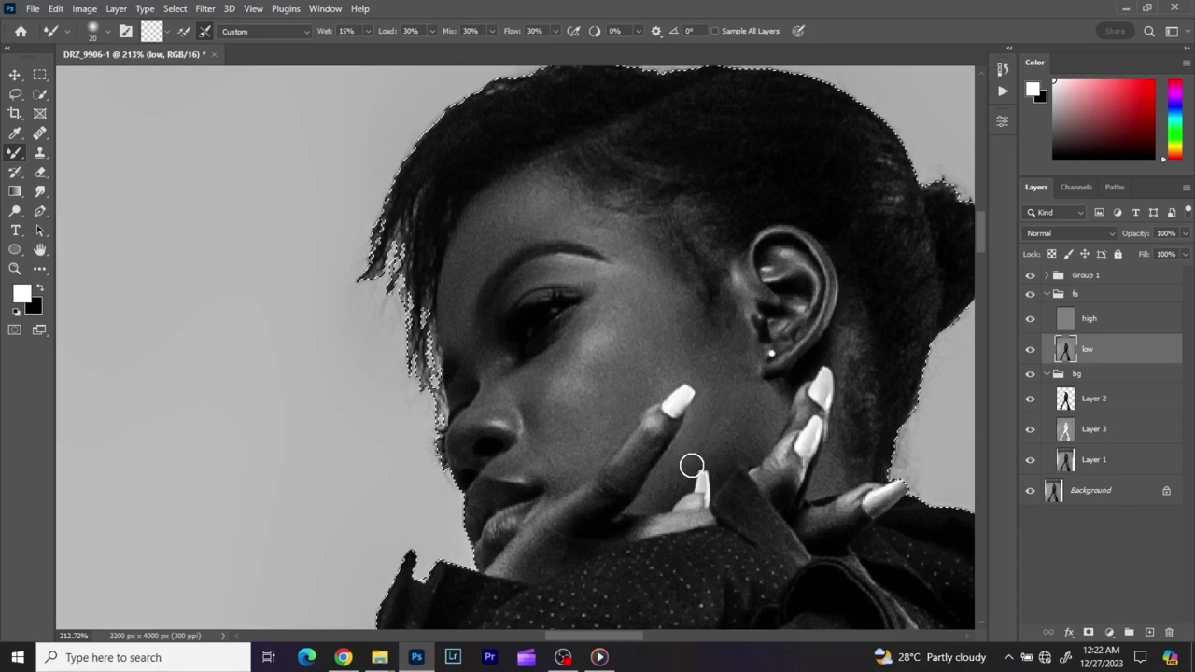
key("bracketright")
key("bracketleft")
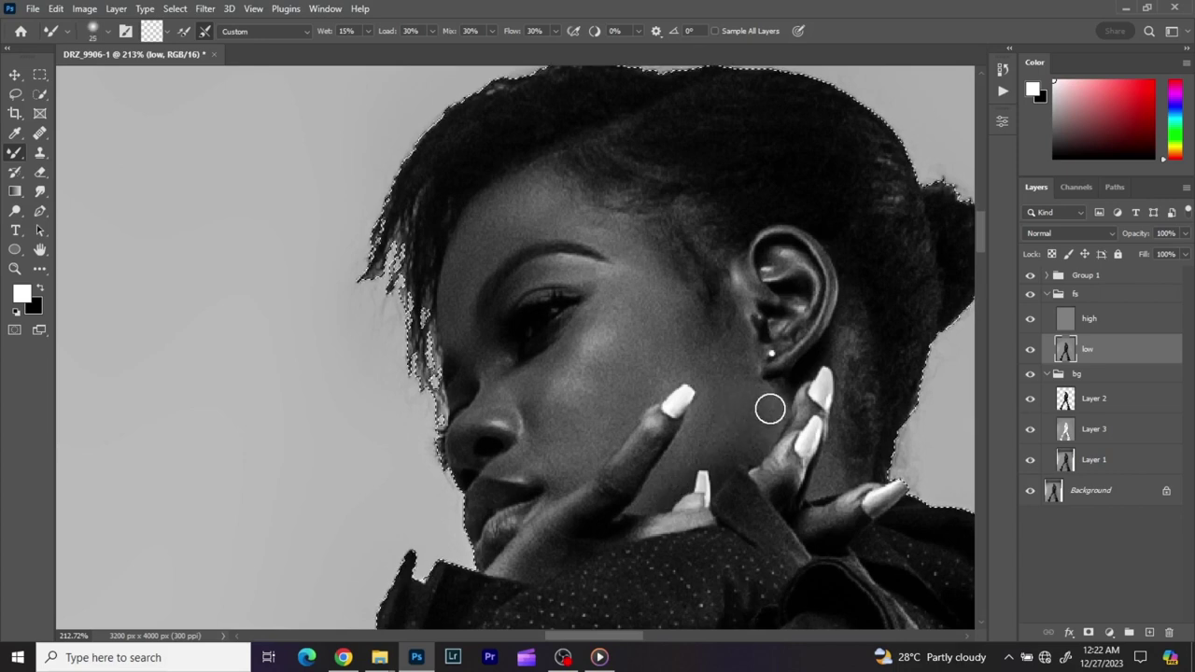
Blend the under-eye skin with the Mixer Brush at size 15 and the jaw below the earlobe at size 25.
key("bracketleft")
key("bracketleft")
key("bracketleft")
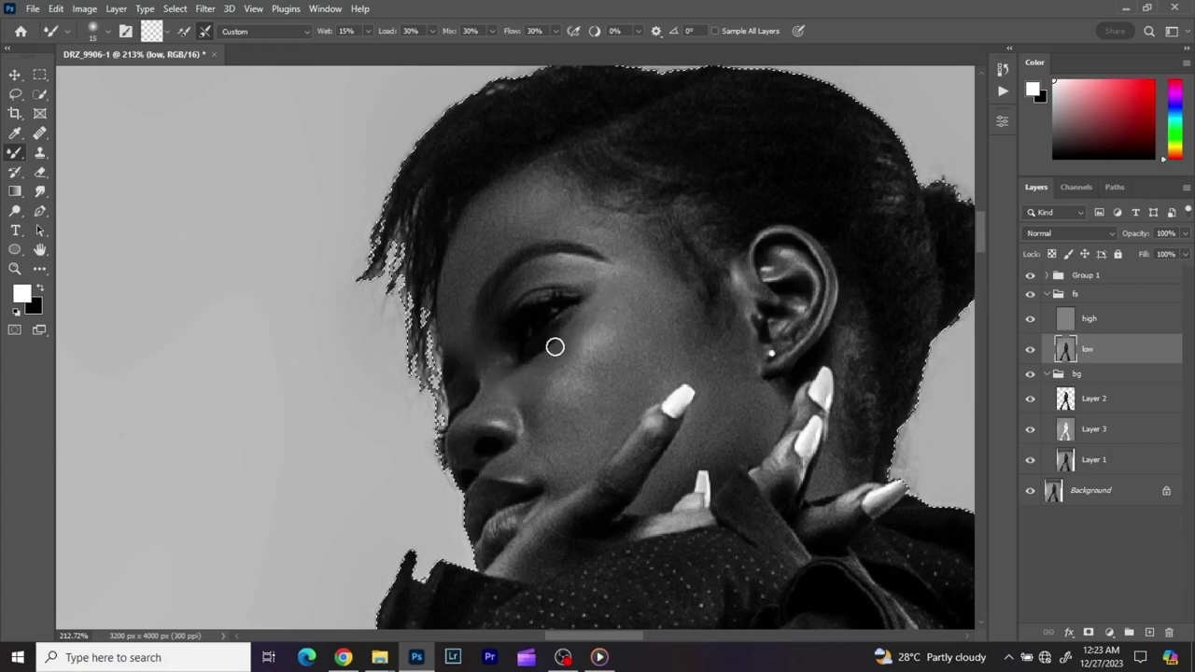
key("bracketright")
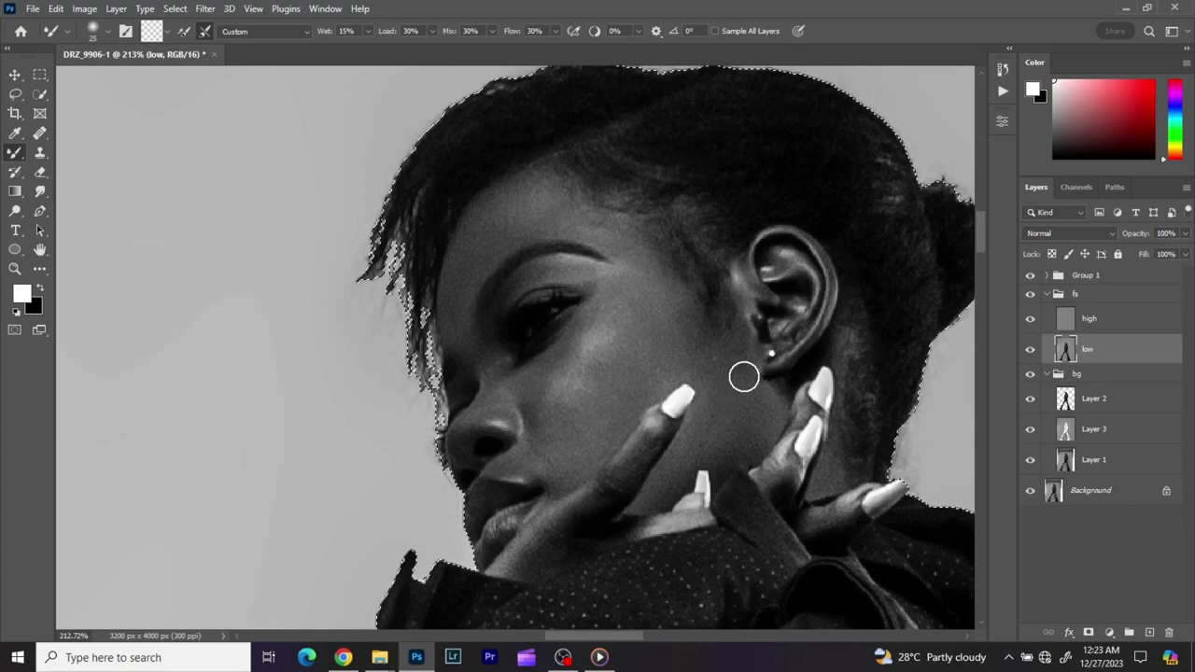
key("bracketright")
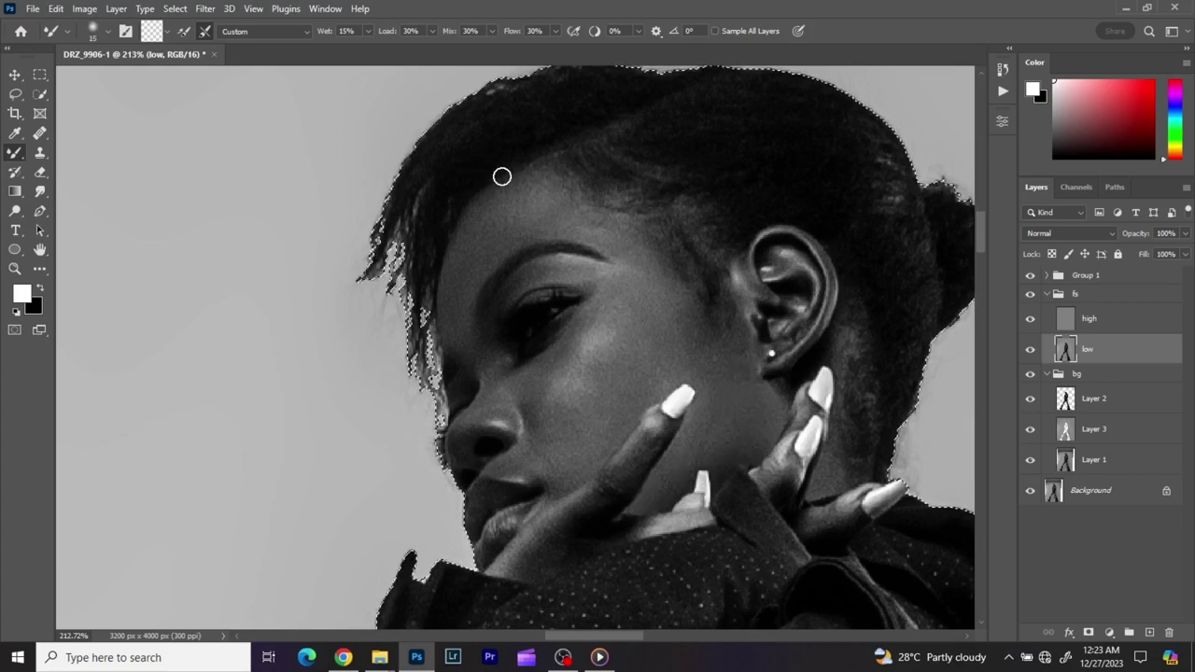
Refine the lips with the Mixer Brush at size 10 and the skin beside the nostril at size 15.
key("bracketleft")
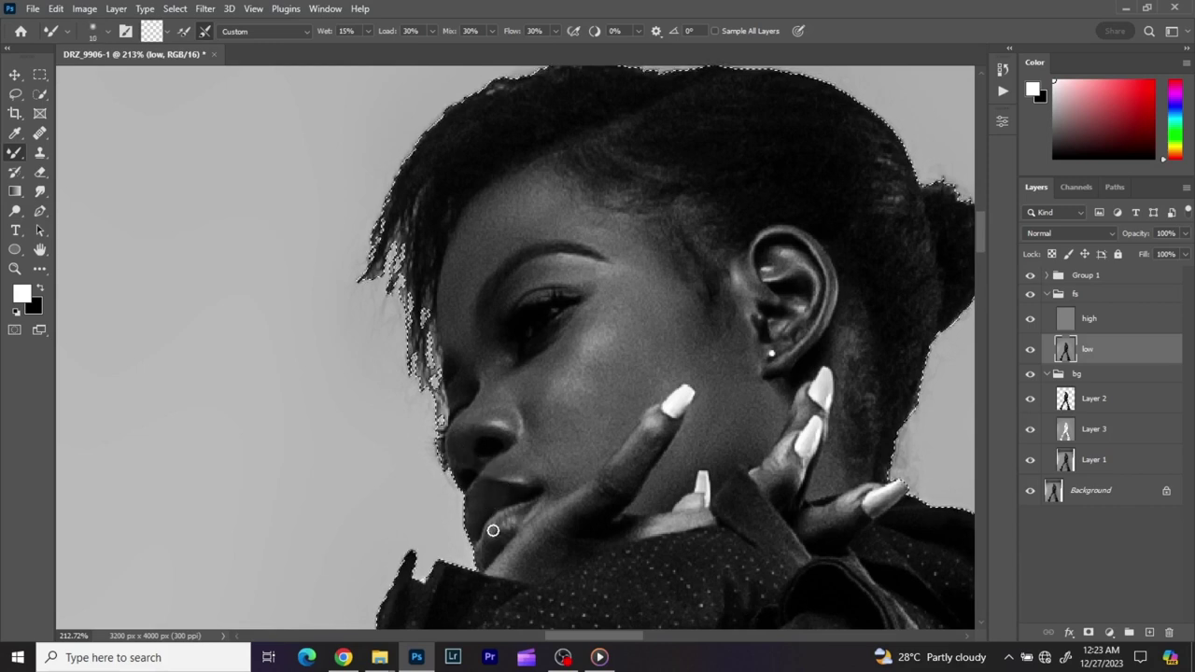
key("bracketright")
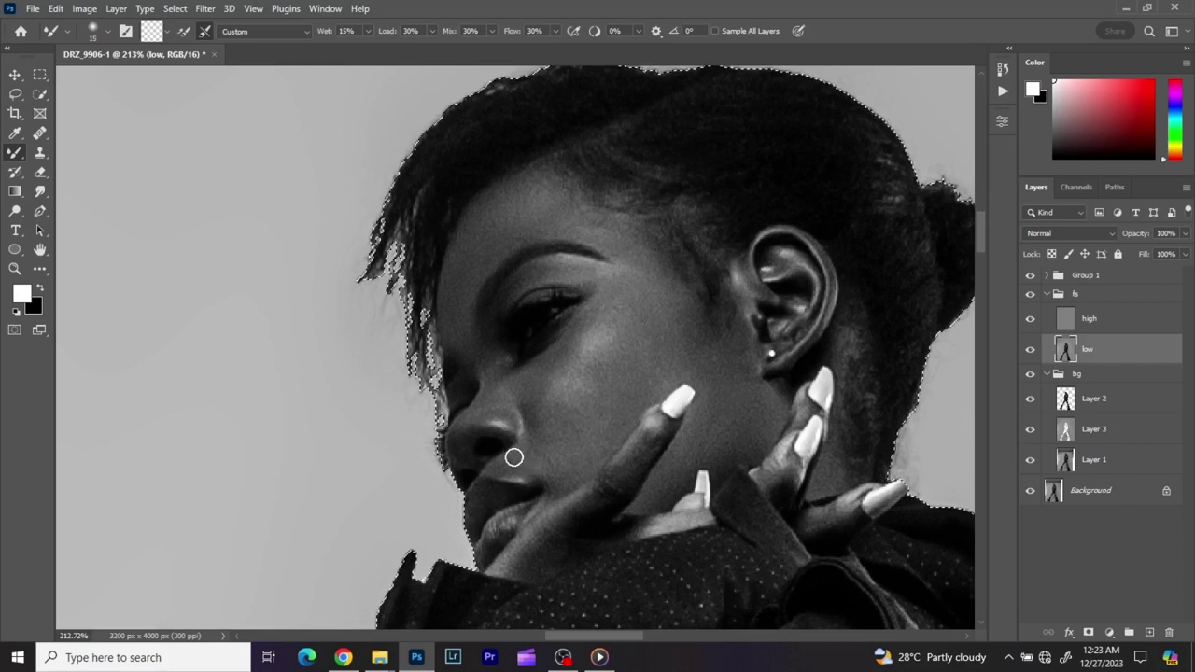
key("bracketleft")
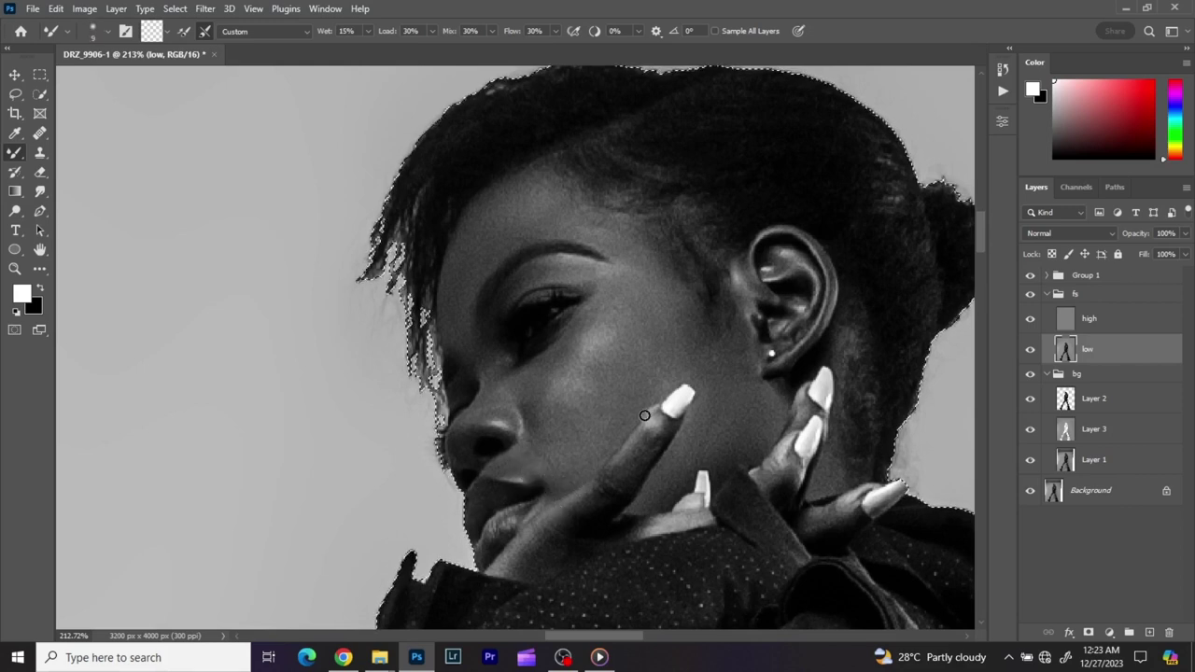
Blend the upper cheek towards the ear with the Mixer Brush at size 30.
key("bracketright")
key("bracketright")
key("bracketright")
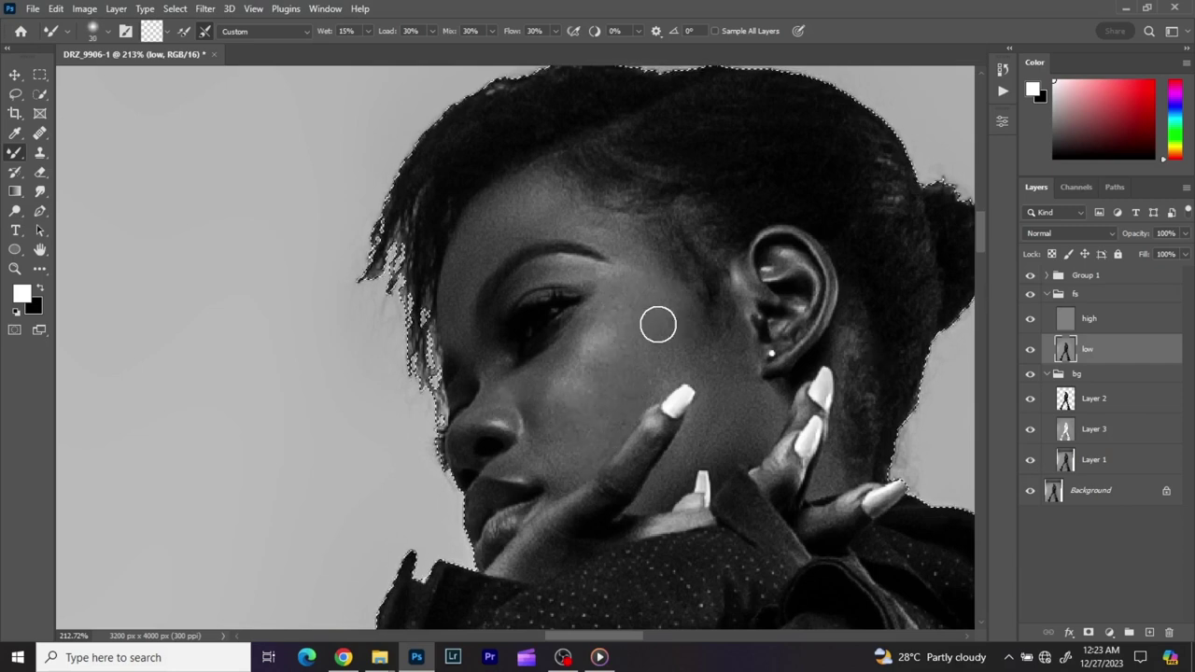
key("bracketleft")
key("bracketleft")
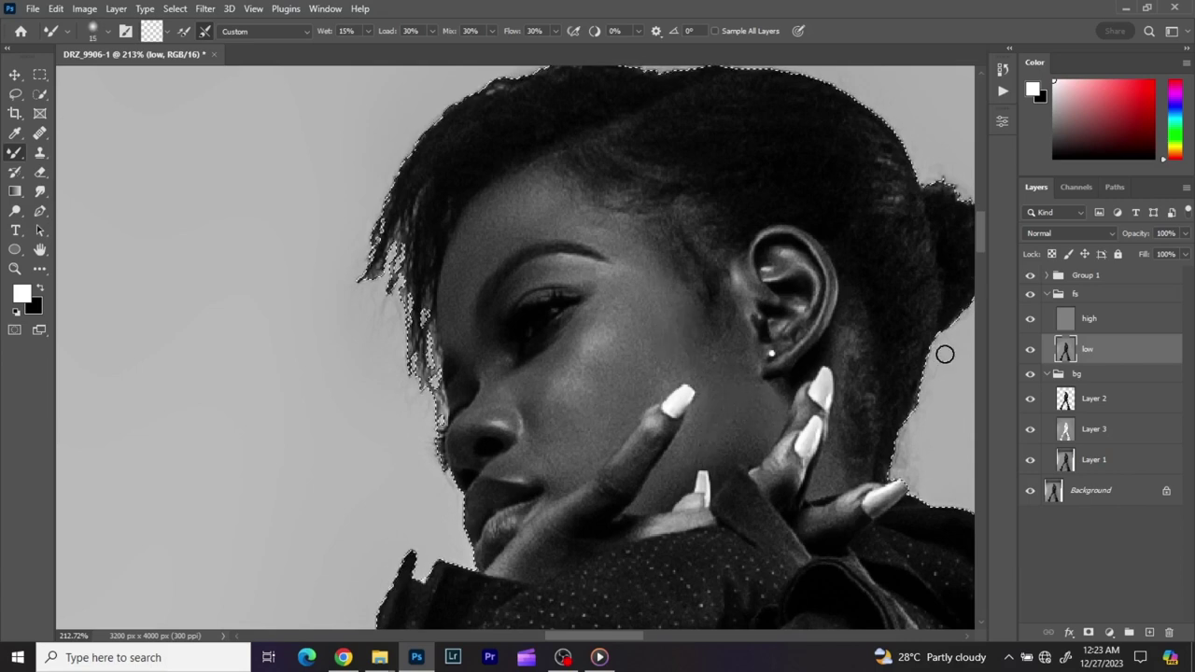
Hide Group 1 to restore the colour view and smooth the finger resting on the cheek with a size 9 Mixer Brush.
left_click(1031, 276)
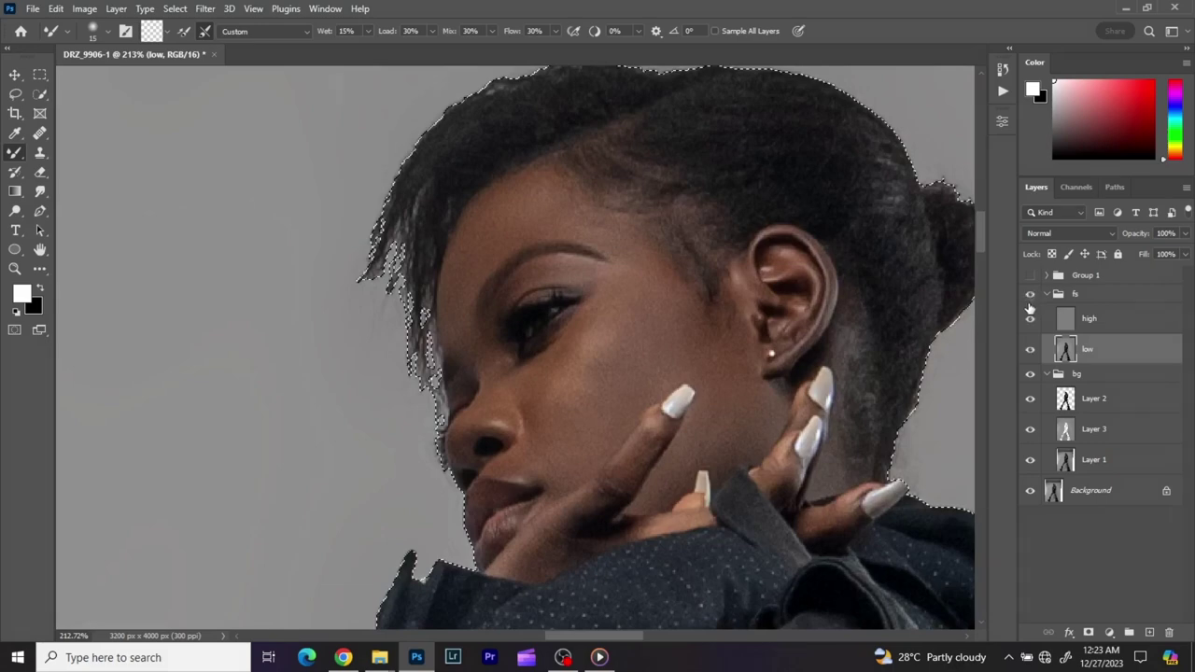
scroll(616, 331, "down", 5)
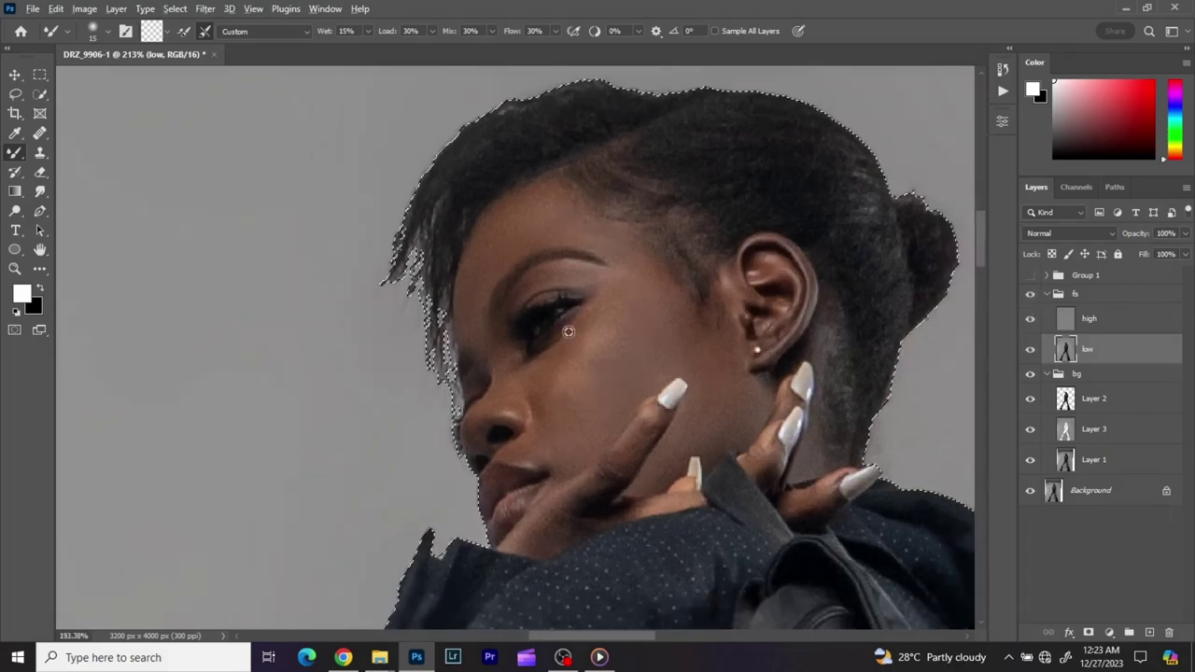
scroll(594, 412, "up", 5)
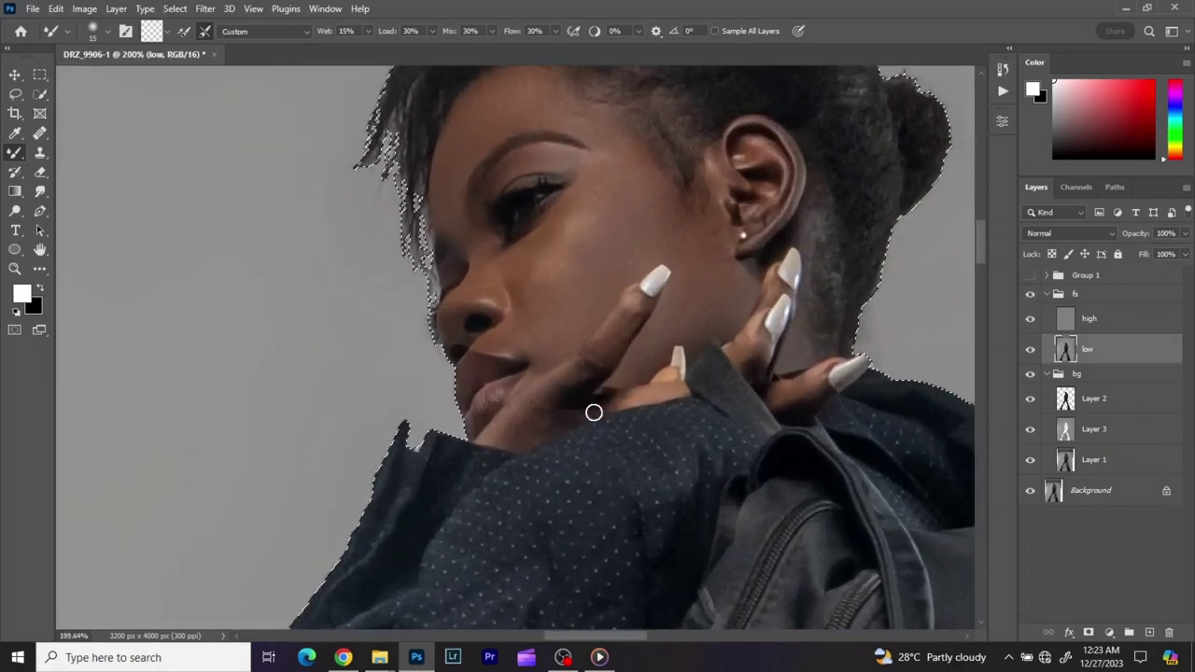
key("bracketleft")
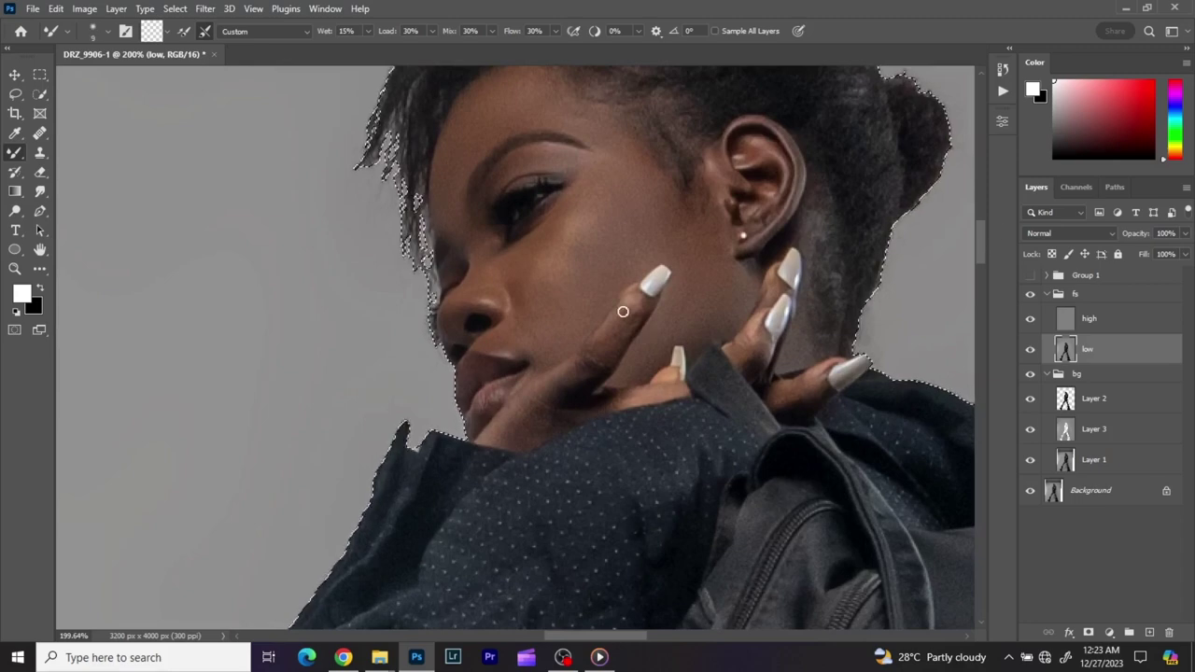
key("bracketright")
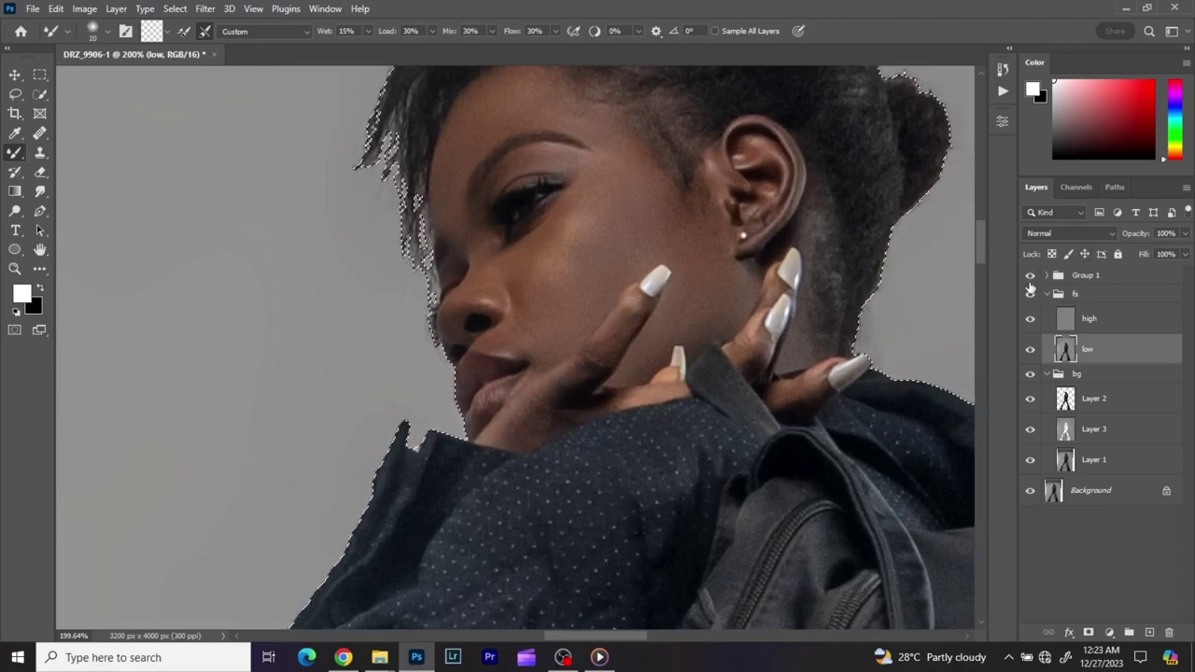
Compare the retouched face with and without Group 1, leaving the group hidden.
left_click(1030, 293)
key("bracketleft")
left_click(1030, 276)
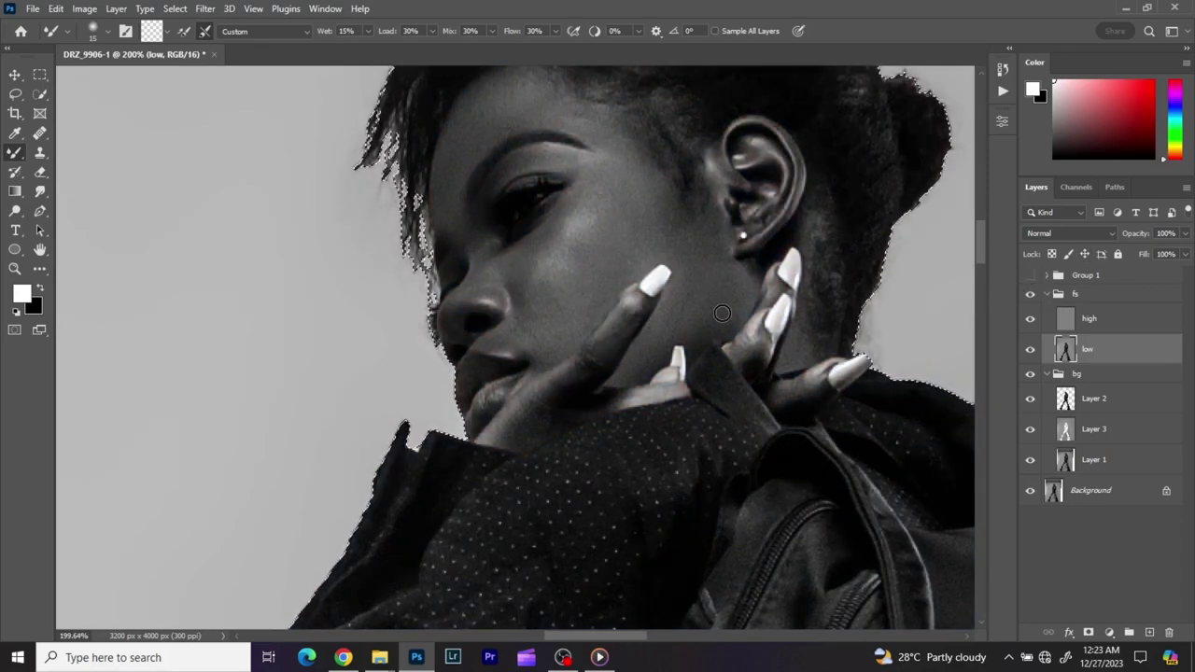
Smooth the skin of the hand and fingers with the Mixer Brush at sizes 25 and 20.
key("bracketright")
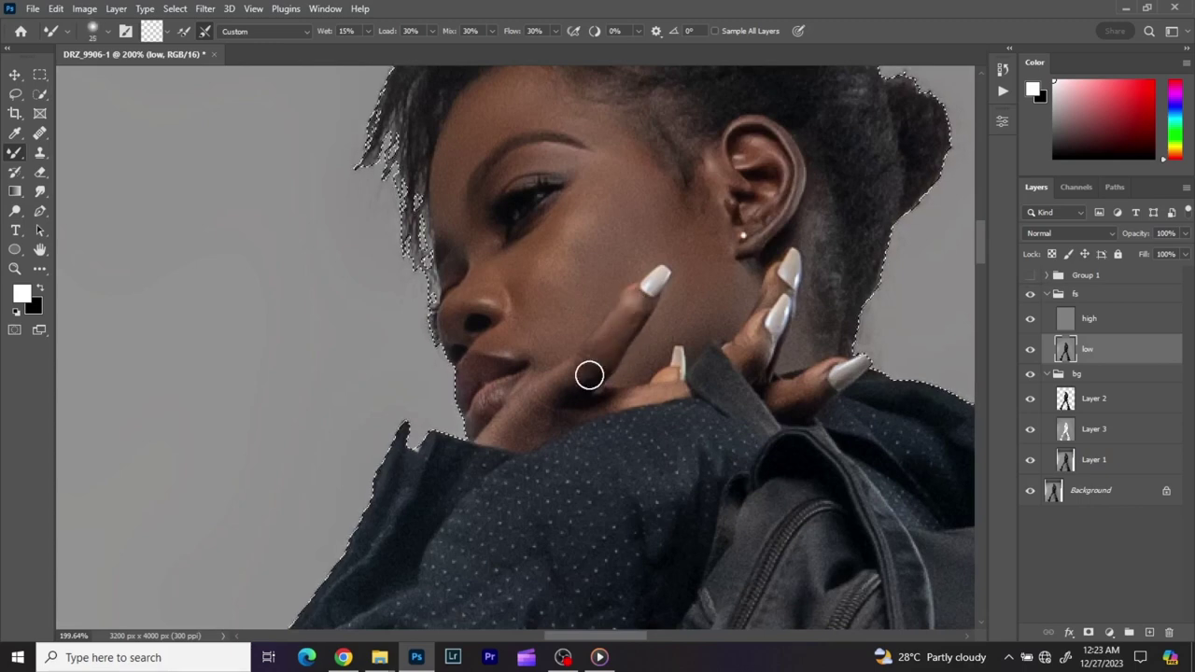
key("bracketright")
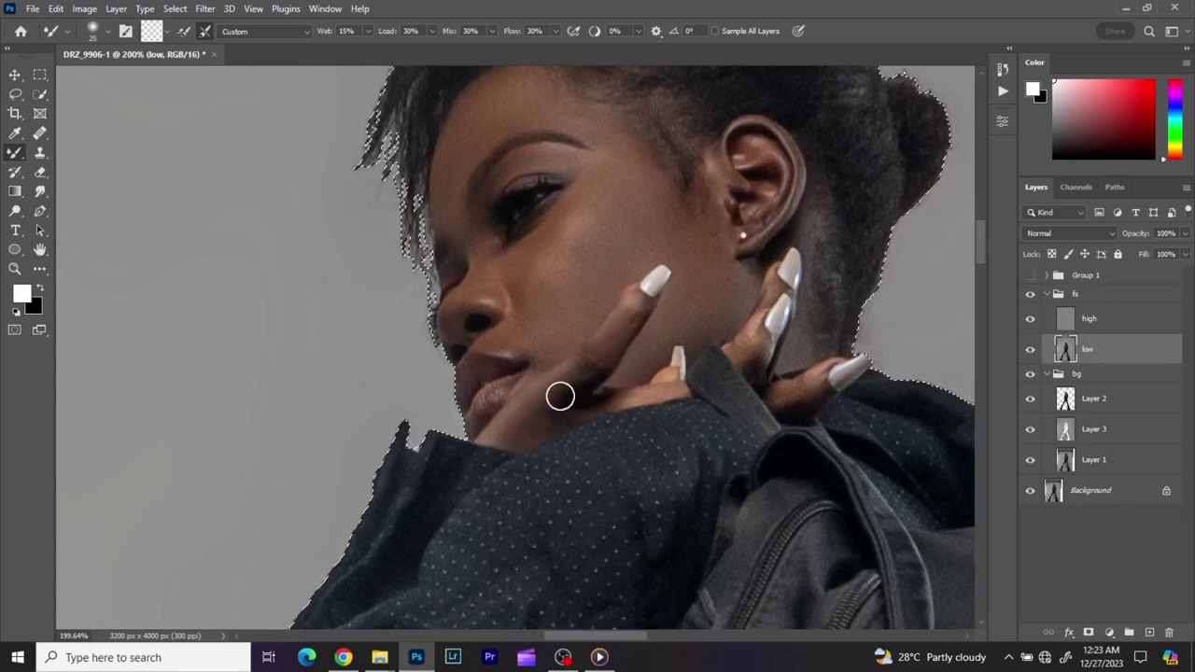
key("bracketleft")
key("bracketleft")
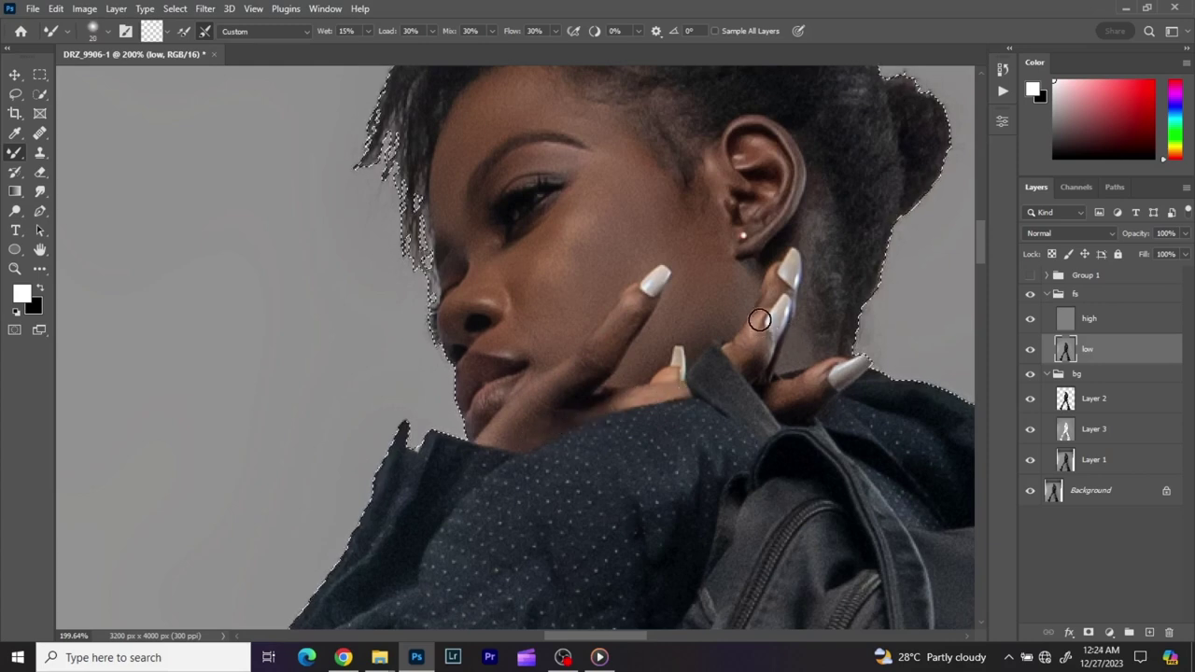
key("bracketleft")
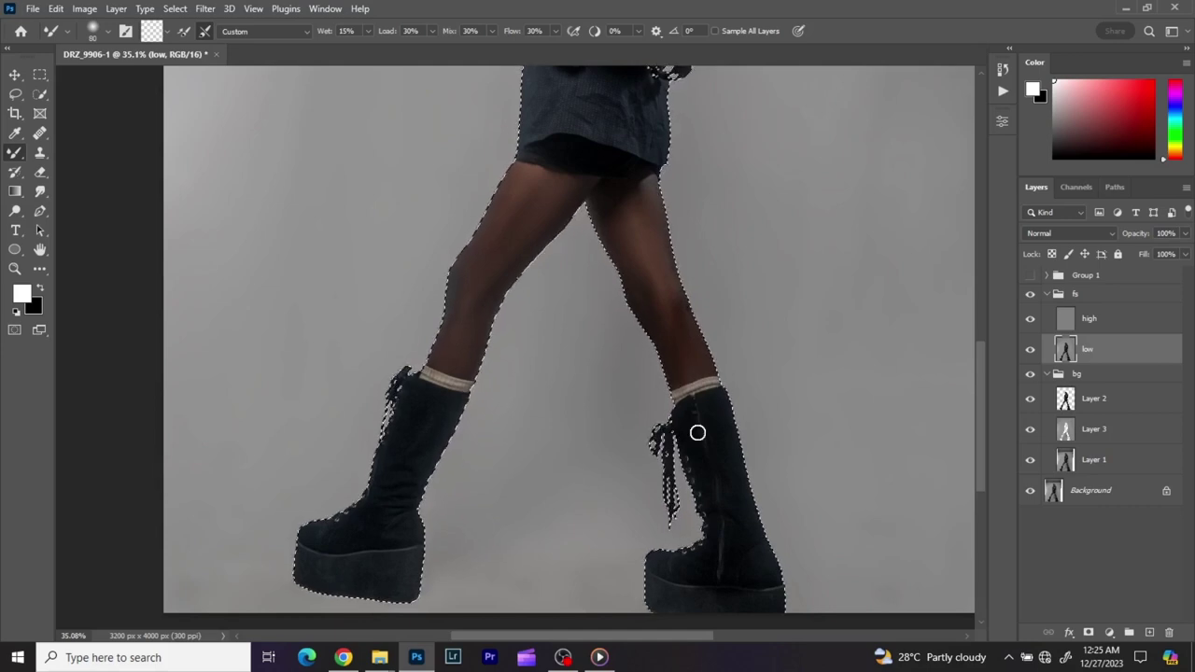
Smooth the folds of the navy jacket with the Mixer Brush at sizes 90 and 70.
scroll(609, 221, "down", 5)
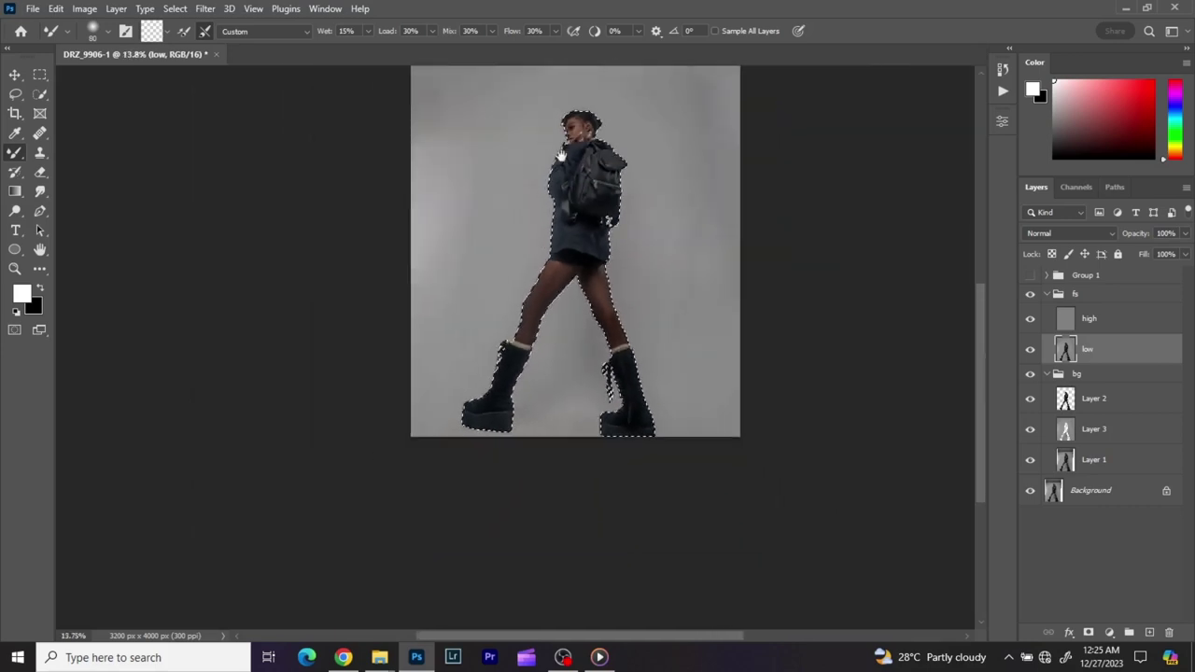
scroll(578, 239, "up", 6)
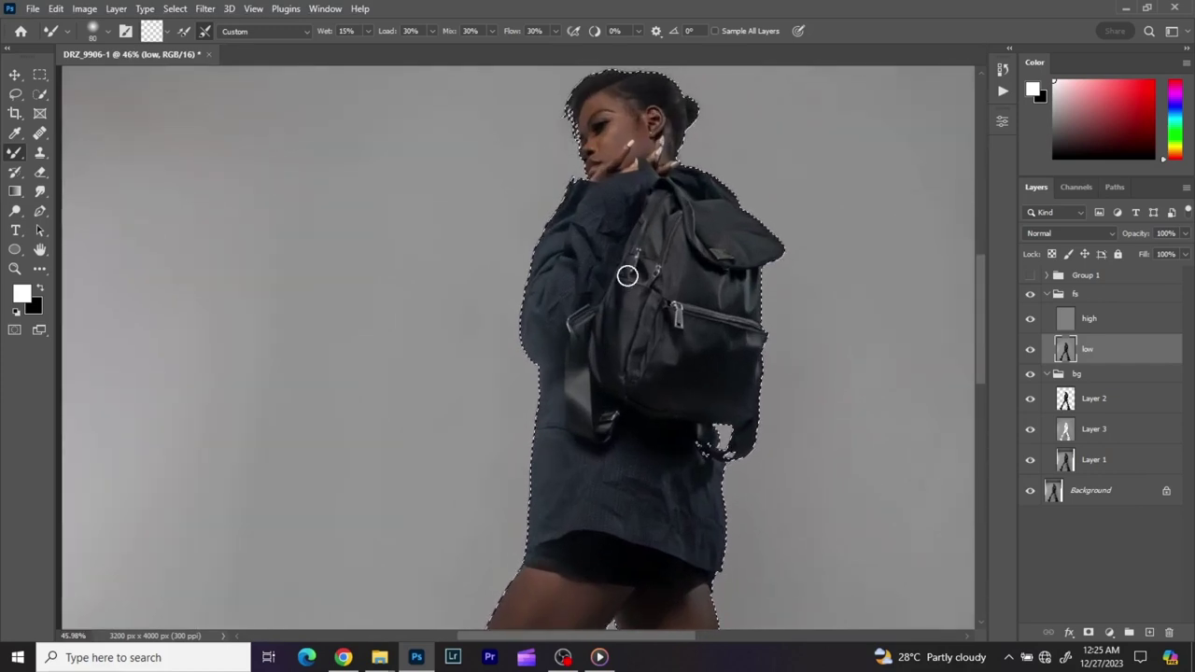
scroll(641, 272, "up", 1)
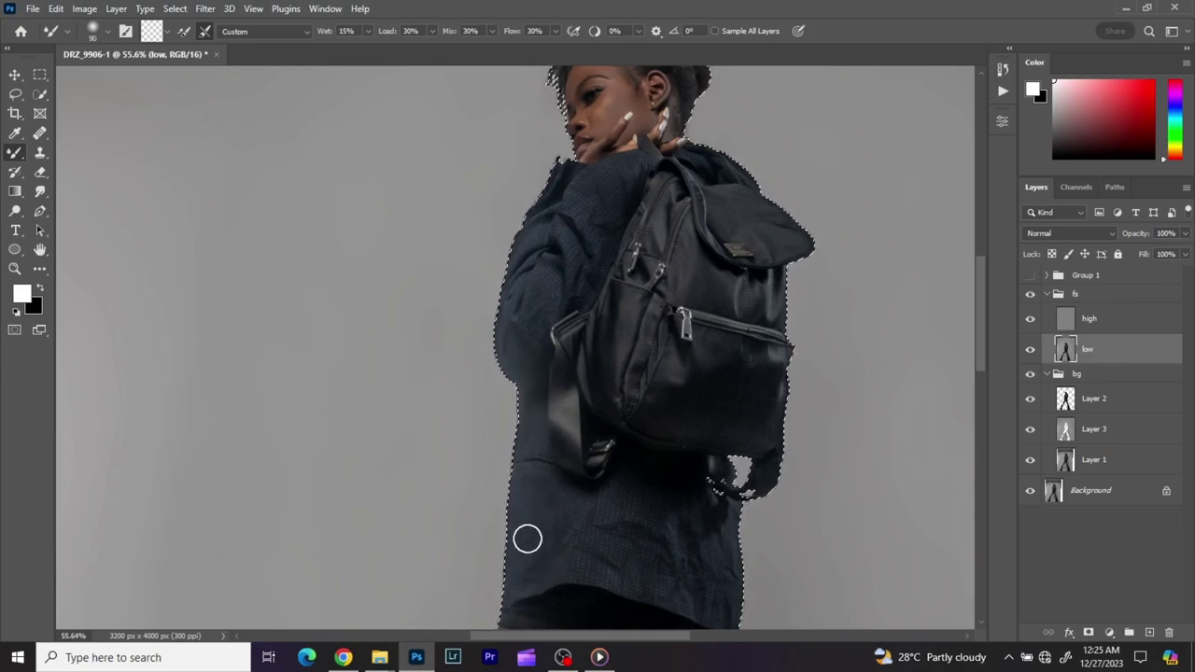
key("bracketright")
key("bracketright")
key("bracketright")
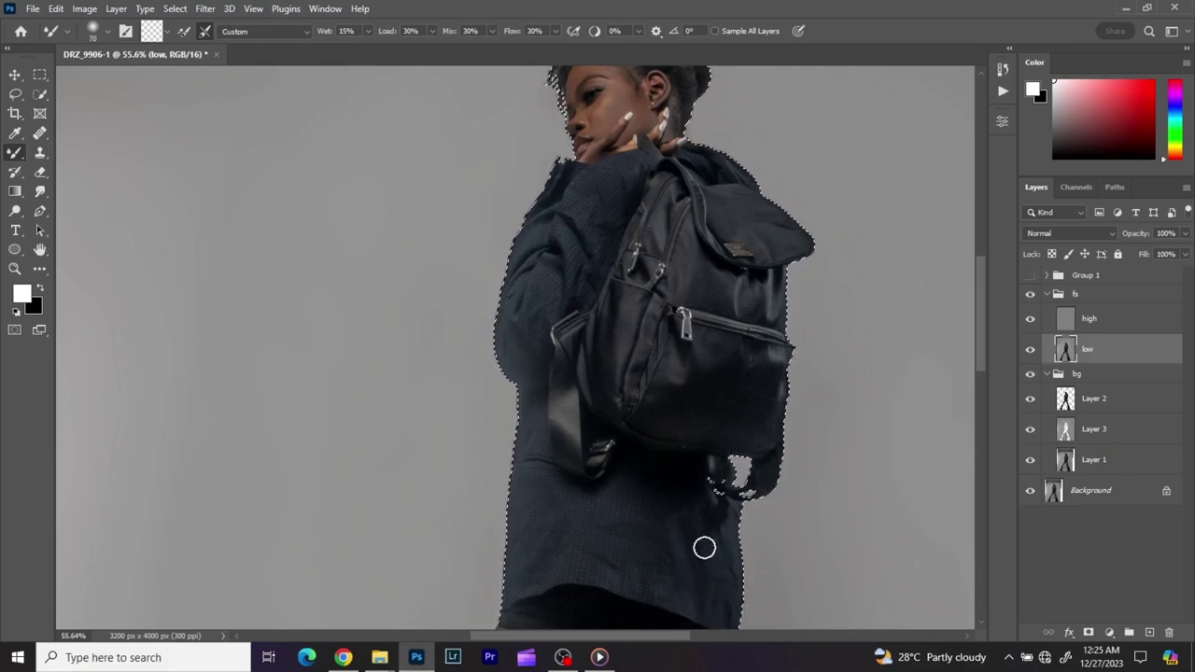
key("bracketright")
Lasso the forehead skin above the eyebrow and soften it with a Gaussian Blur of radius 1 pixel.
key("l")
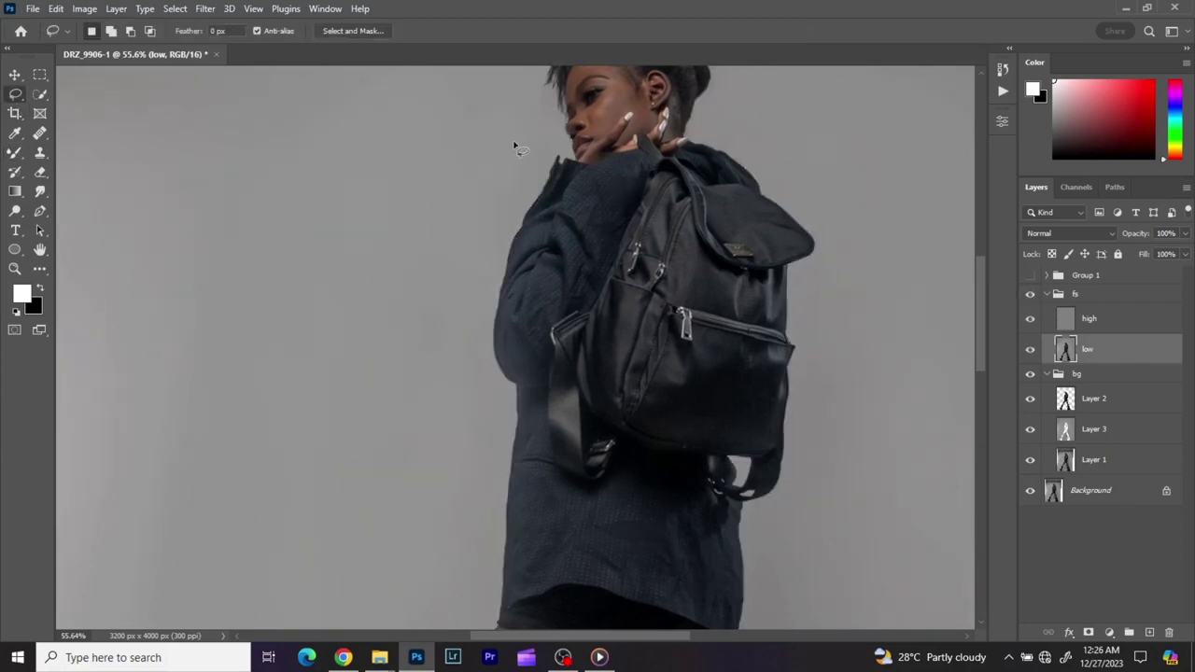
scroll(537, 149, "up", 3)
scroll(560, 270, "up", 3)
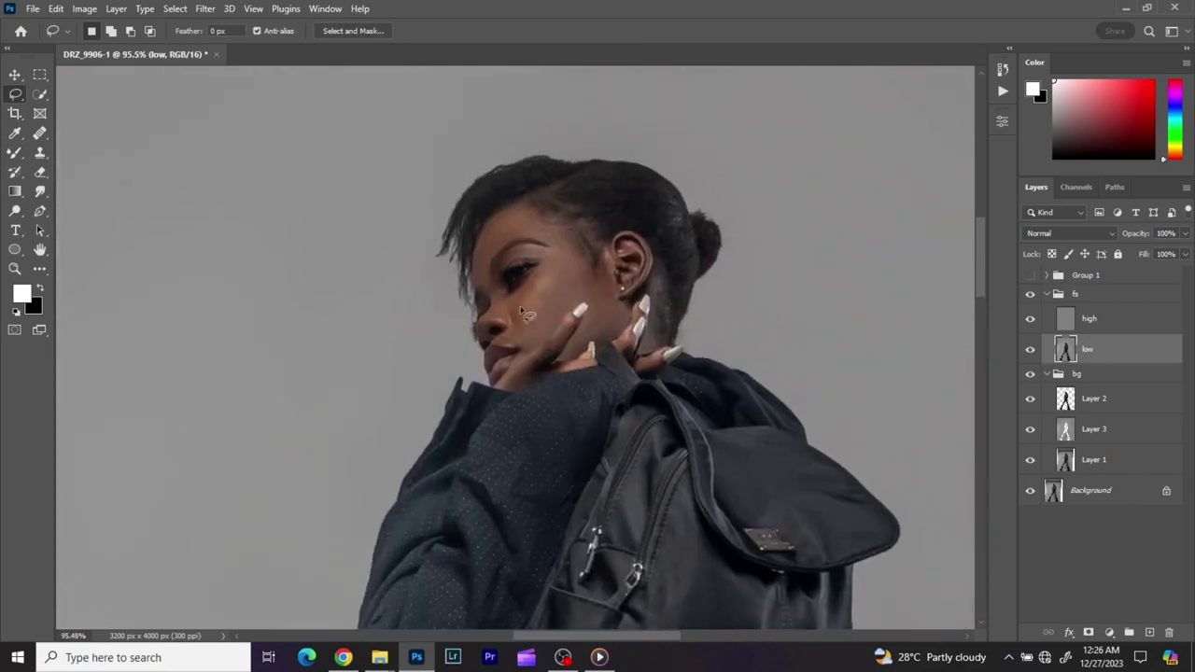
scroll(495, 280, "up", 5)
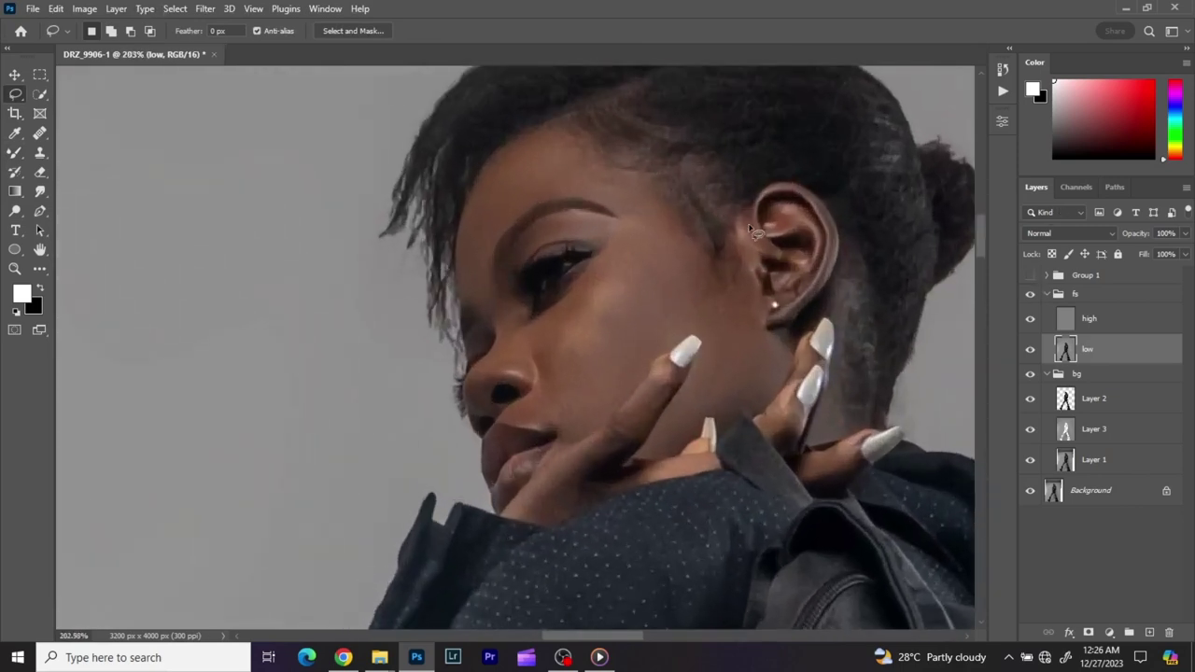
mouse_move(540, 205)
left_mouse_down()
mouse_move(493, 250)
mouse_move(498, 305)
mouse_move(482, 317)
mouse_move(462, 294)
mouse_move(467, 217)
mouse_move(508, 147)
mouse_move(542, 129)
mouse_move(577, 138)
mouse_move(670, 174)
mouse_move(682, 194)
mouse_move(675, 219)
mouse_move(635, 233)
mouse_move(614, 208)
mouse_move(552, 206)
left_mouse_up()
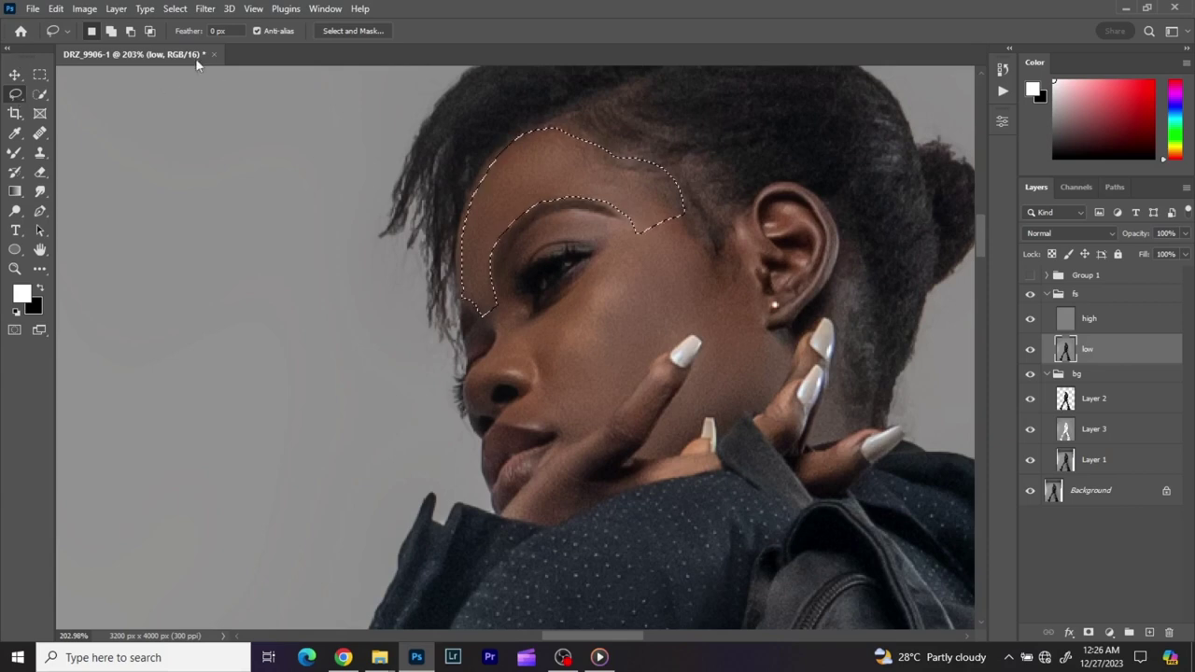
left_click(206, 9)
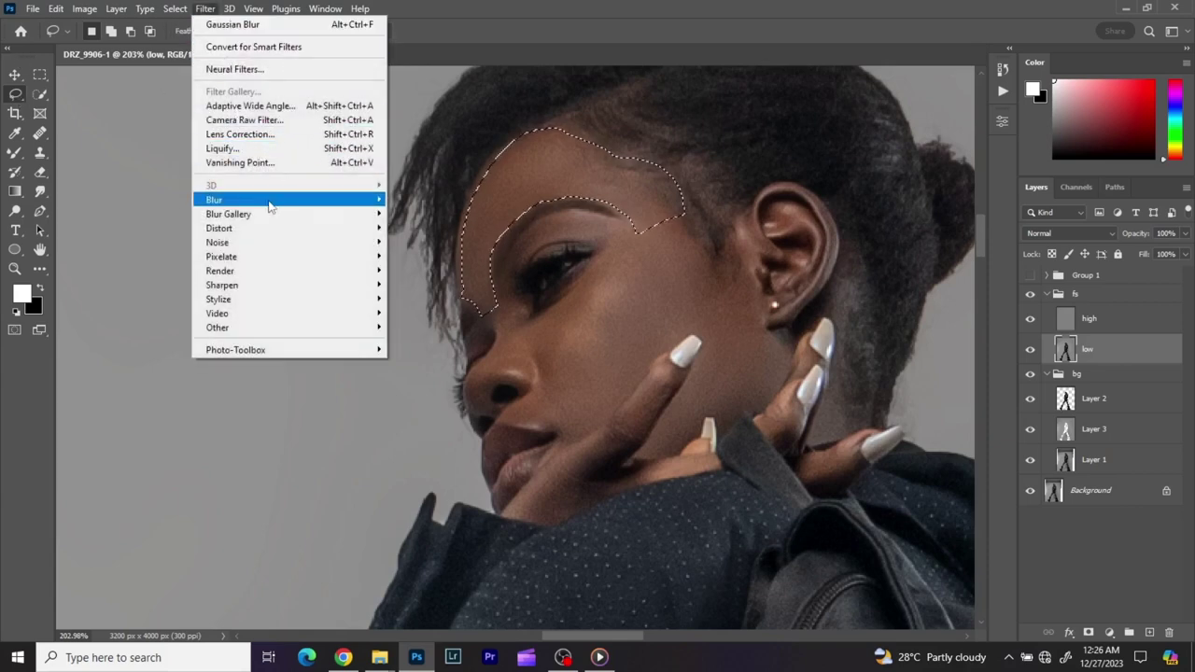
mouse_move(270, 206)
left_click(427, 255)
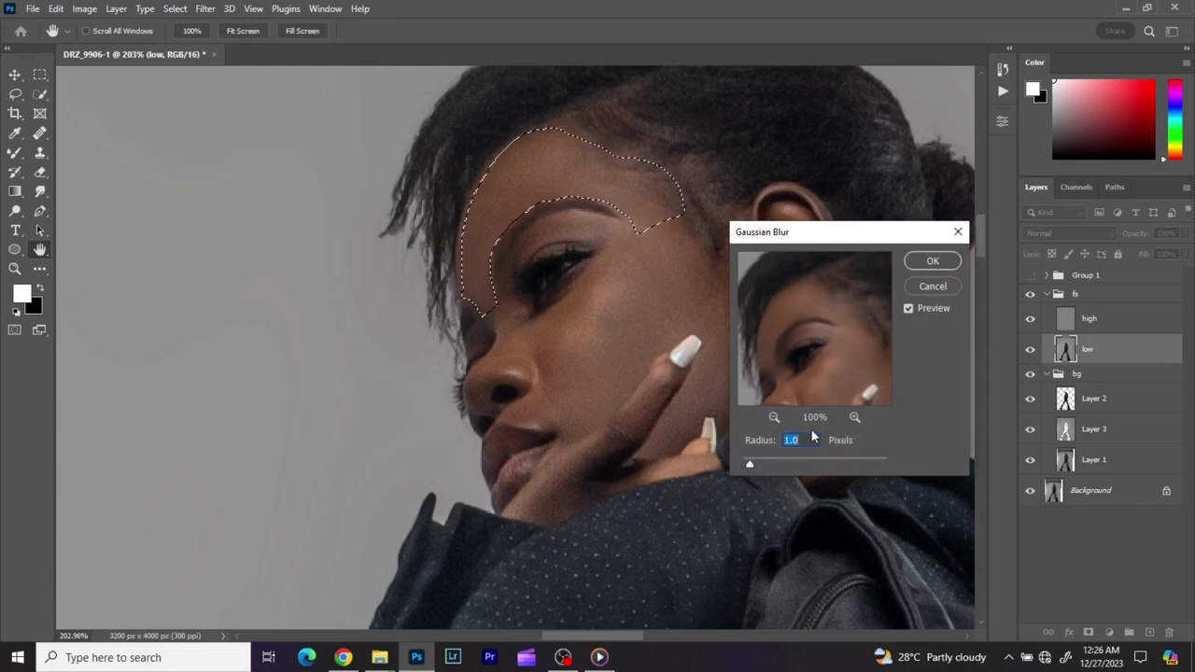
type("2")
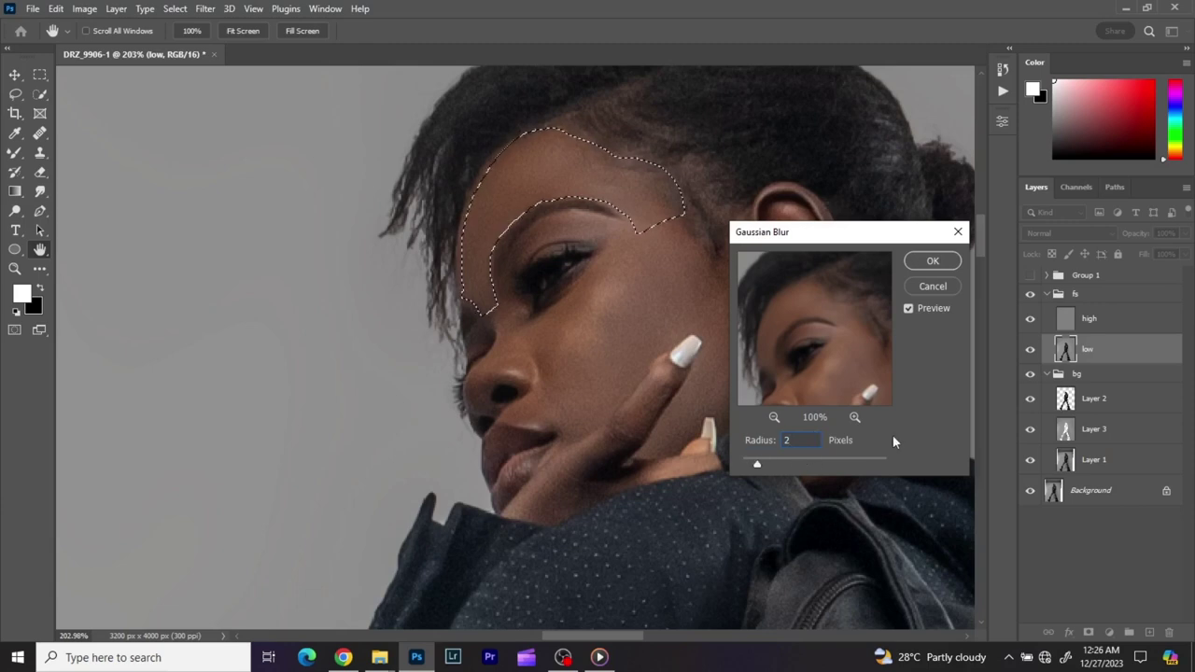
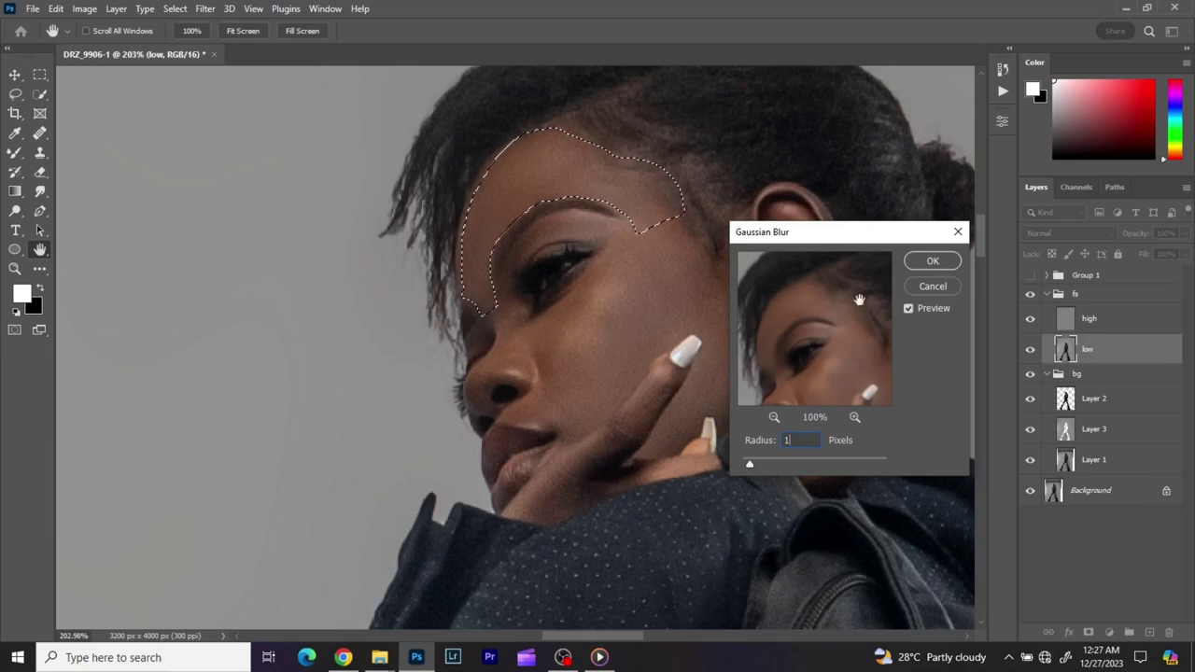
left_click(948, 266)
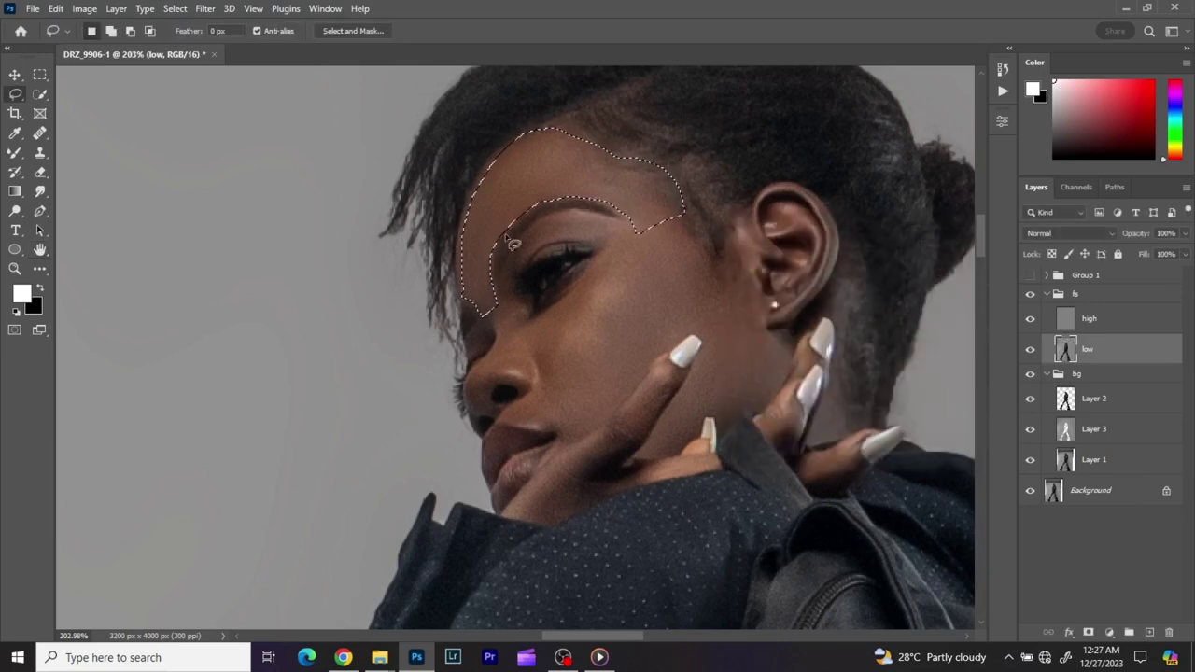
Lasso the cheek skin around the raised finger and repeat the last Gaussian Blur on it.
mouse_move(575, 279)
left_mouse_down()
mouse_move(522, 319)
mouse_move(539, 386)
mouse_move(506, 412)
mouse_move(513, 425)
mouse_move(563, 429)
mouse_move(562, 446)
mouse_move(582, 438)
mouse_move(648, 359)
mouse_move(693, 329)
mouse_move(706, 338)
mouse_move(703, 361)
mouse_move(648, 453)
mouse_move(685, 441)
mouse_move(713, 411)
mouse_move(724, 432)
mouse_move(763, 408)
mouse_move(790, 348)
mouse_move(741, 269)
mouse_move(715, 278)
mouse_move(664, 199)
mouse_move(628, 208)
mouse_move(587, 280)
left_mouse_up()
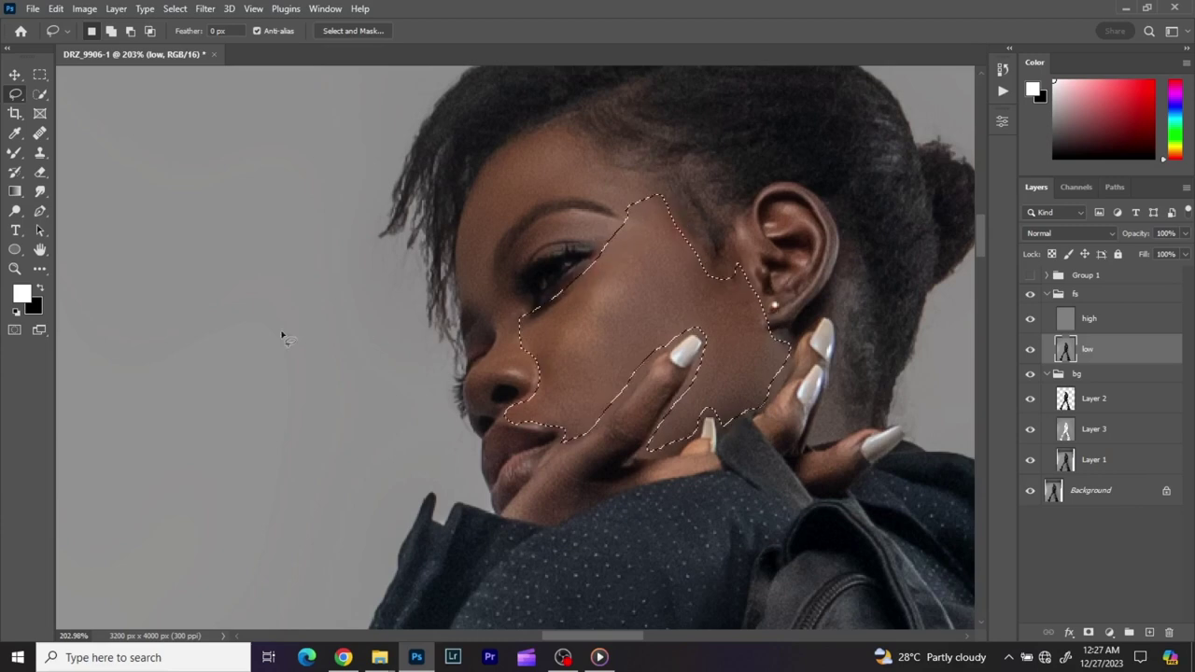
left_click(205, 8)
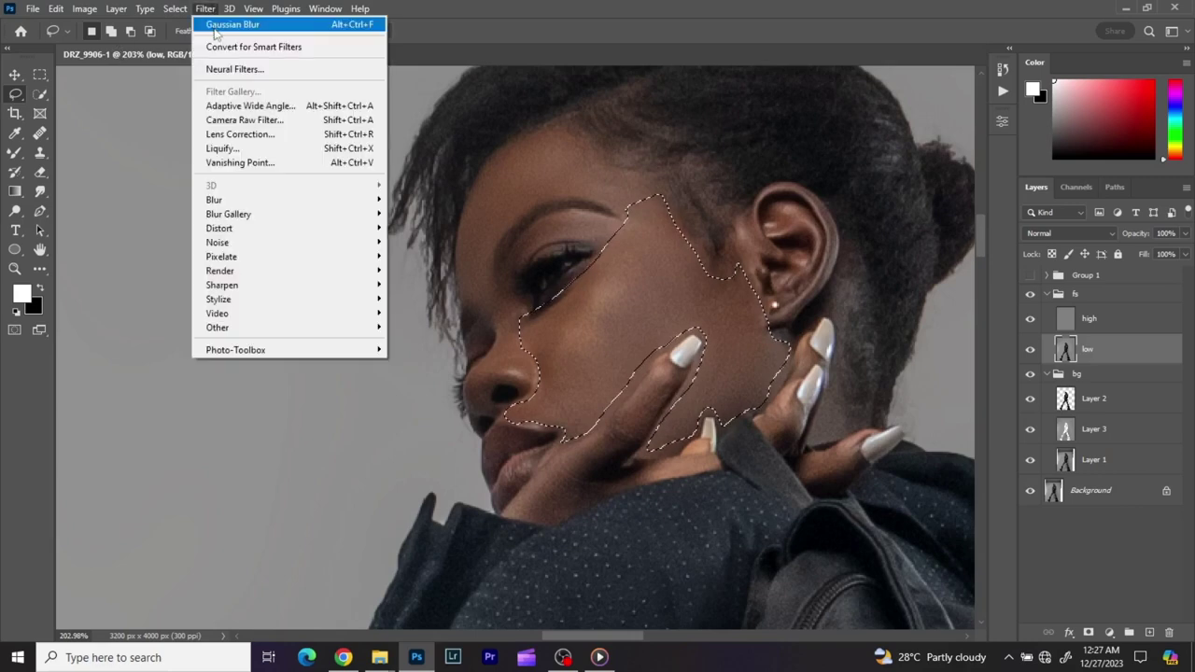
left_click(247, 25)
left_click(477, 351)
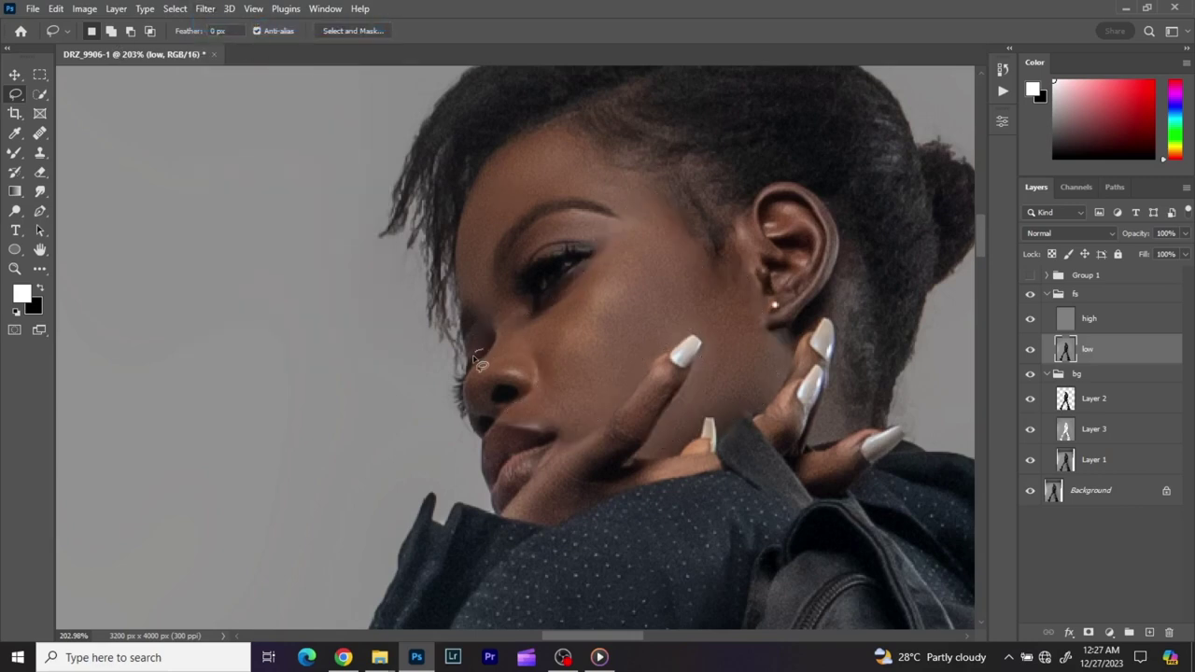
Lasso small skin areas near the nose bridge and on the upper eyelid and repeat the last Gaussian Blur.
mouse_move(472, 351)
left_mouse_down()
mouse_move(487, 327)
mouse_move(497, 351)
mouse_move(473, 353)
left_mouse_up()
left_click(205, 9)
left_click(247, 24)
mouse_move(559, 246)
left_mouse_down()
mouse_move(514, 284)
mouse_move(505, 279)
mouse_move(509, 254)
mouse_move(546, 221)
mouse_move(616, 218)
mouse_move(623, 240)
mouse_move(561, 247)
left_mouse_up()
left_click(205, 9)
key("Escape")
Lasso the side and tip of the nose around the nostril and repeat the last Gaussian Blur.
mouse_move(499, 306)
left_mouse_down()
mouse_move(502, 358)
mouse_move(470, 383)
mouse_move(475, 421)
mouse_move(498, 416)
mouse_move(493, 387)
mouse_move(527, 394)
mouse_move(508, 308)
left_mouse_up()
left_click(205, 9)
left_click(224, 25)
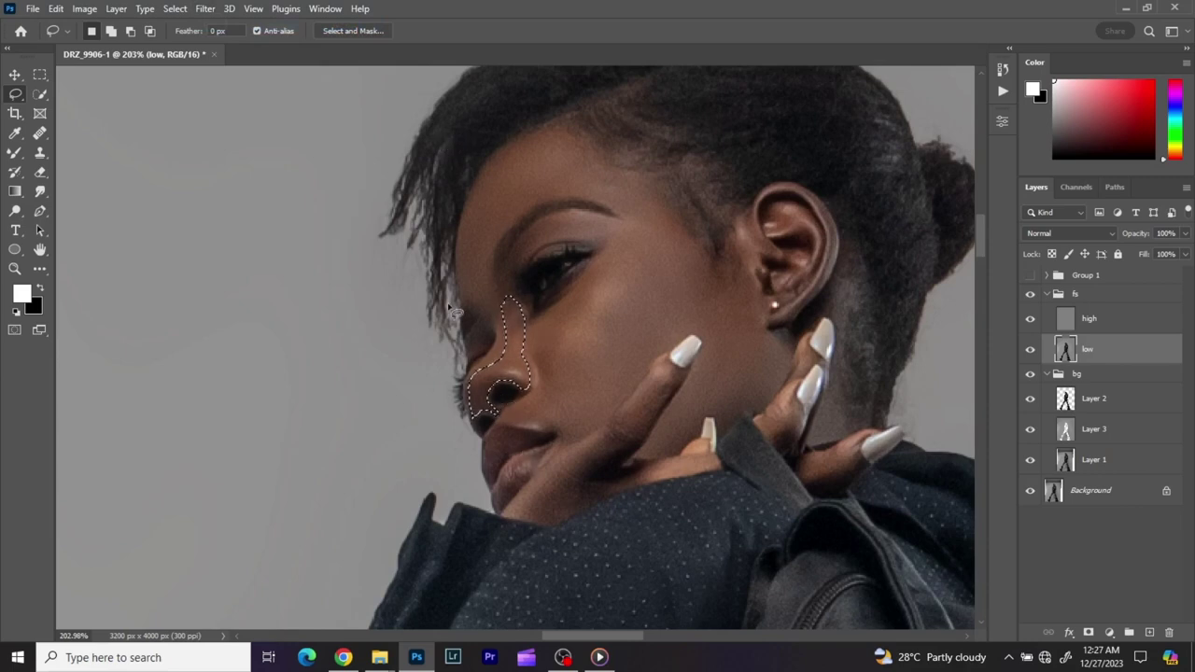
Lasso the narrow shadow edge along the nose bridge and apply a Gaussian Blur of radius 0.5 pixels.
mouse_move(495, 301)
left_mouse_down()
mouse_move(504, 349)
mouse_move(481, 373)
mouse_move(502, 337)
left_mouse_up()
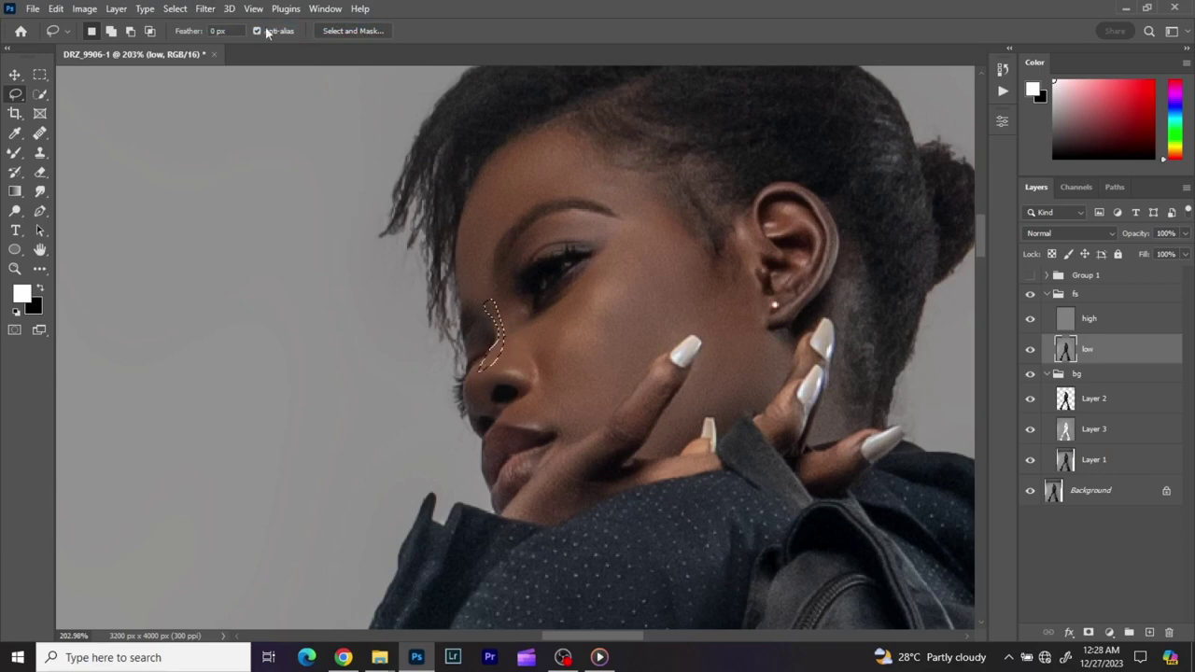
left_click(204, 9)
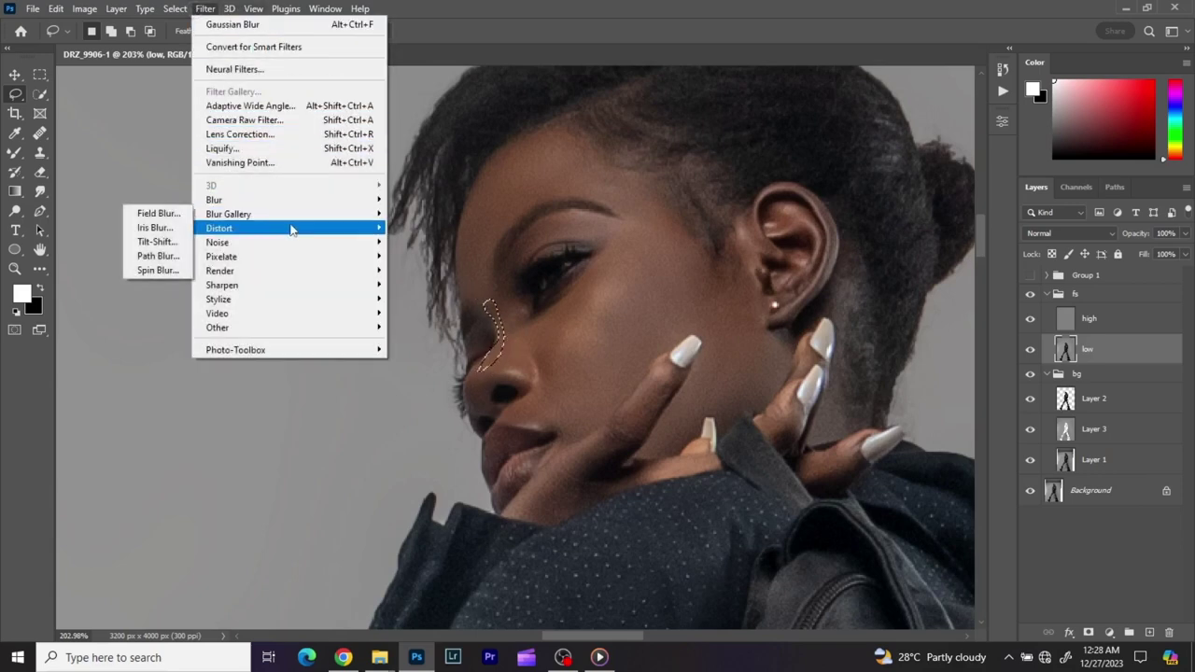
mouse_move(347, 205)
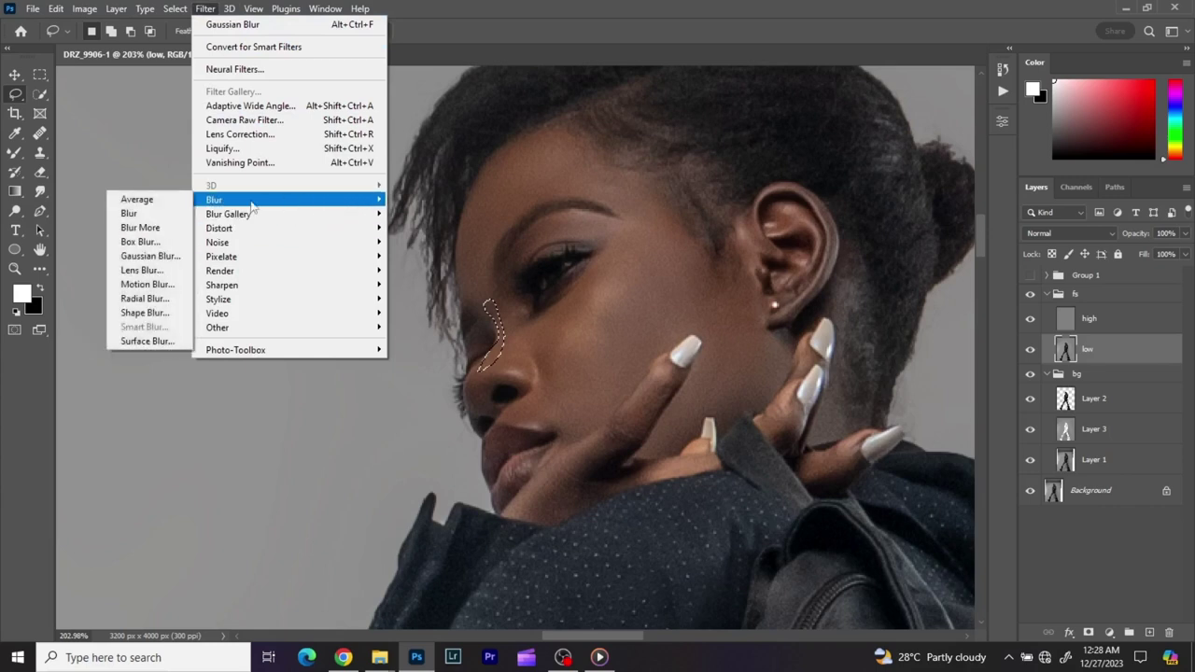
left_click(148, 256)
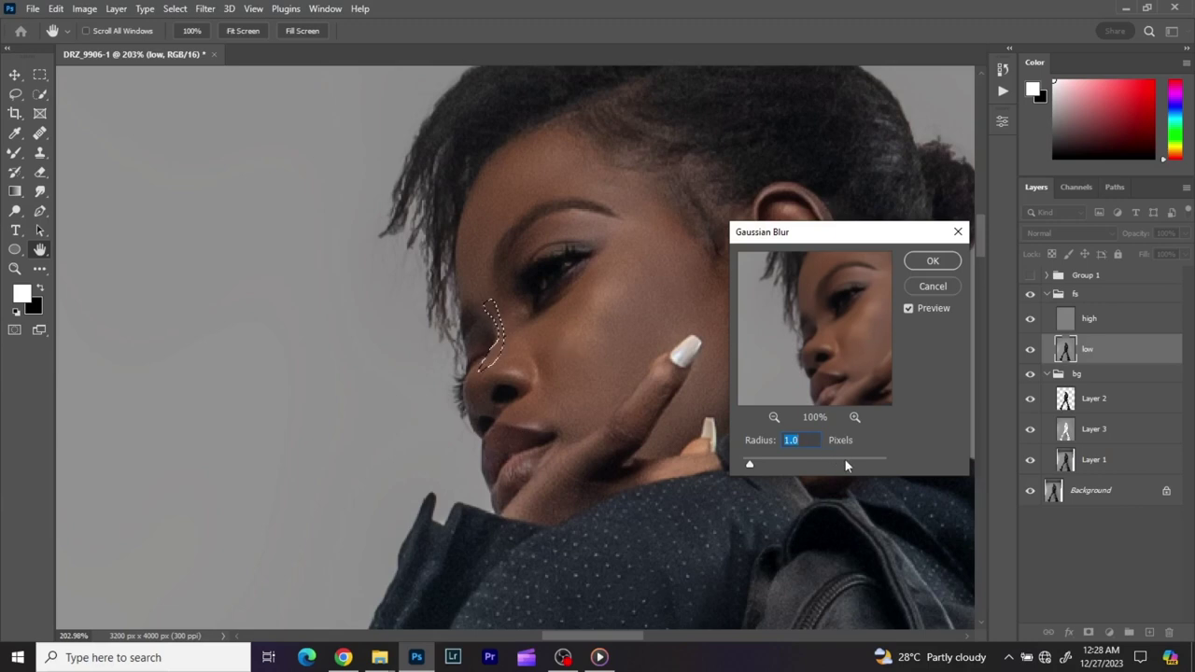
type("0.5")
left_click(934, 261)
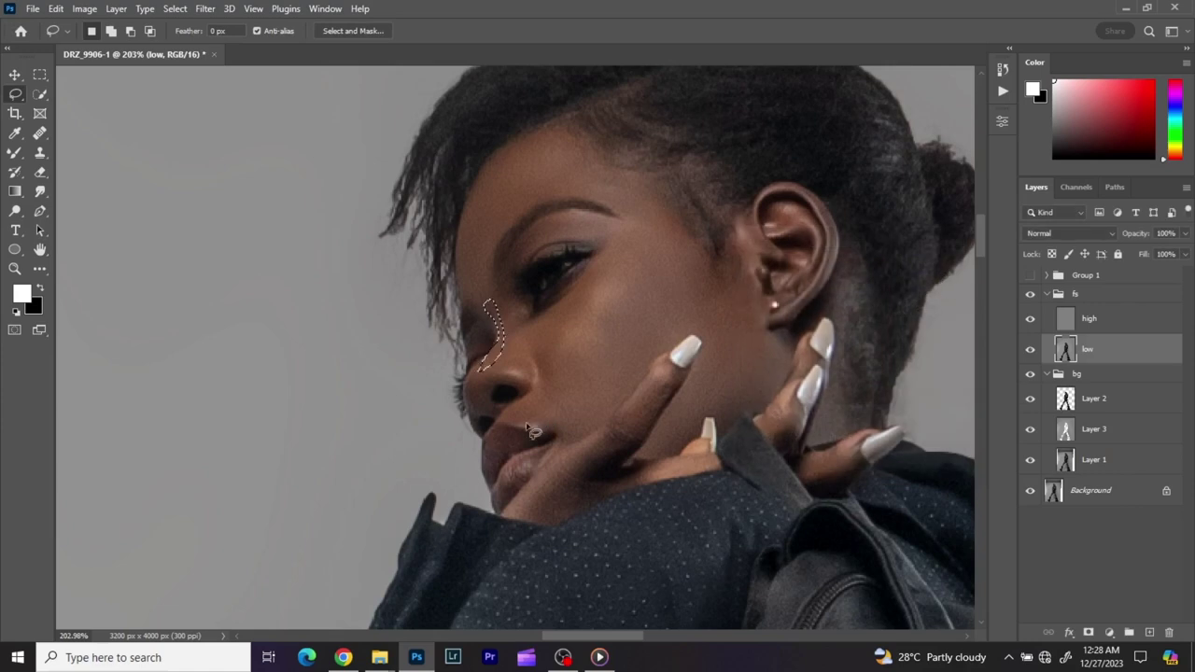
Lasso the upper lip and the lower lip in turn and repeat the last Gaussian Blur on each.
mouse_move(505, 455)
left_mouse_down()
mouse_move(499, 490)
mouse_move(488, 475)
mouse_move(495, 440)
mouse_move(531, 432)
mouse_move(546, 445)
mouse_move(505, 476)
left_mouse_up()
left_click(206, 9)
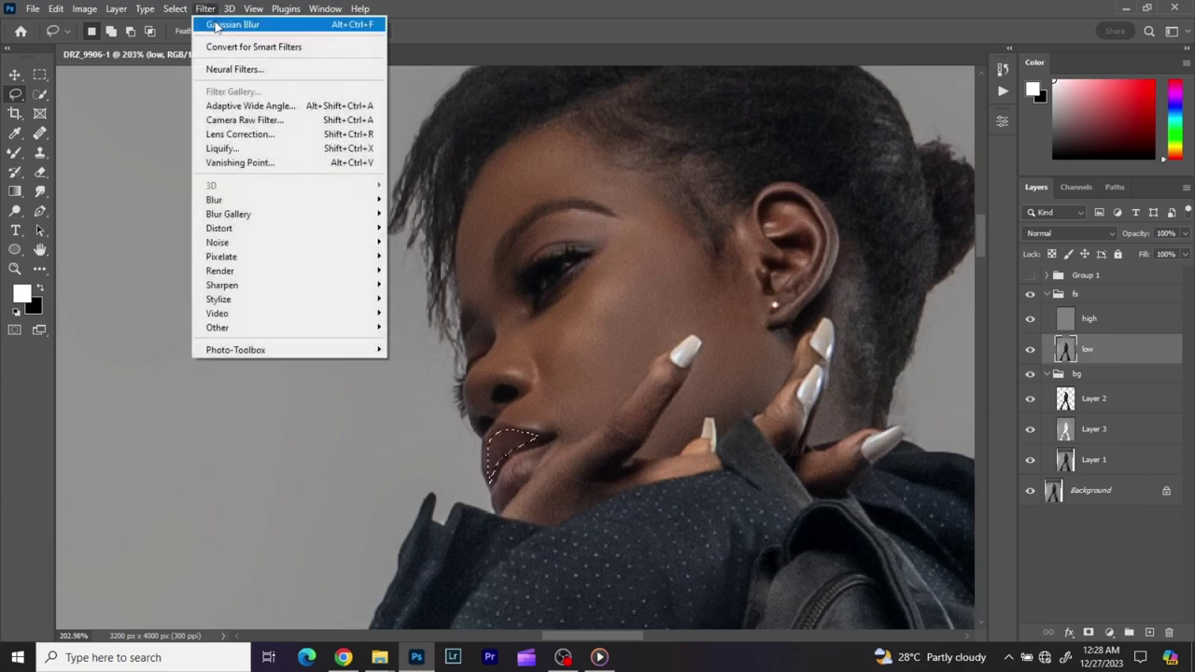
key("Escape")
mouse_move(512, 464)
left_mouse_down()
mouse_move(498, 510)
mouse_move(551, 457)
mouse_move(523, 467)
mouse_move(478, 454)
left_mouse_up()
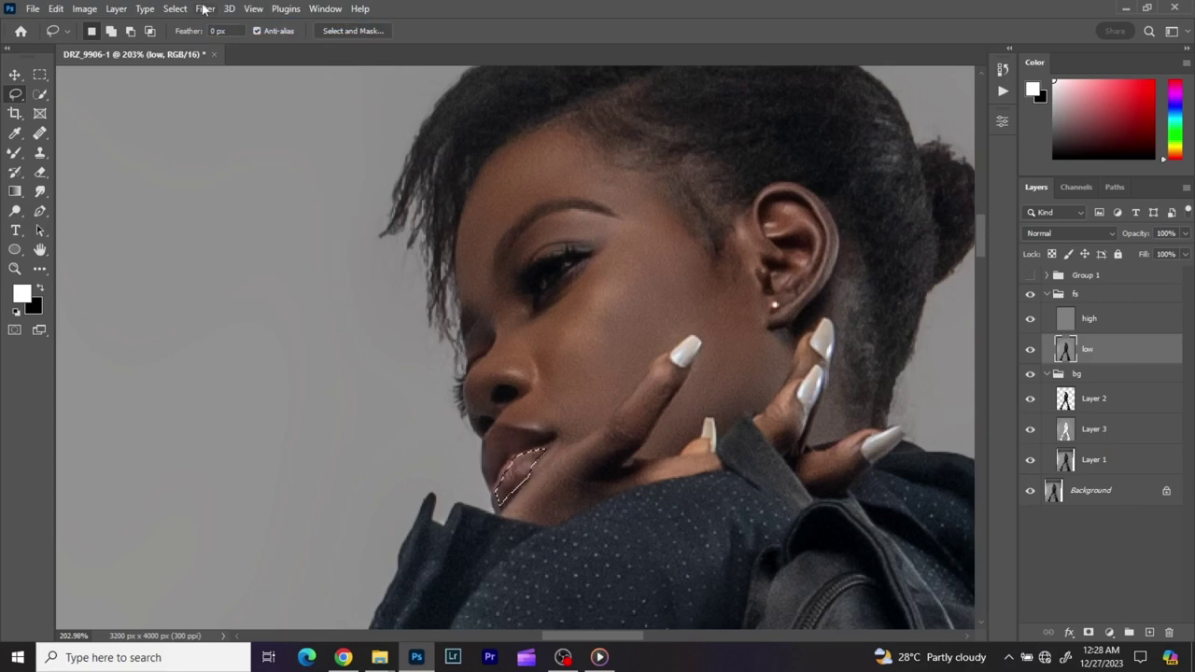
left_click(205, 9)
left_click(323, 286)
Collapse the fs group and load the model's silhouette from Layer 2 as a selection.
scroll(341, 294, "down", 10)
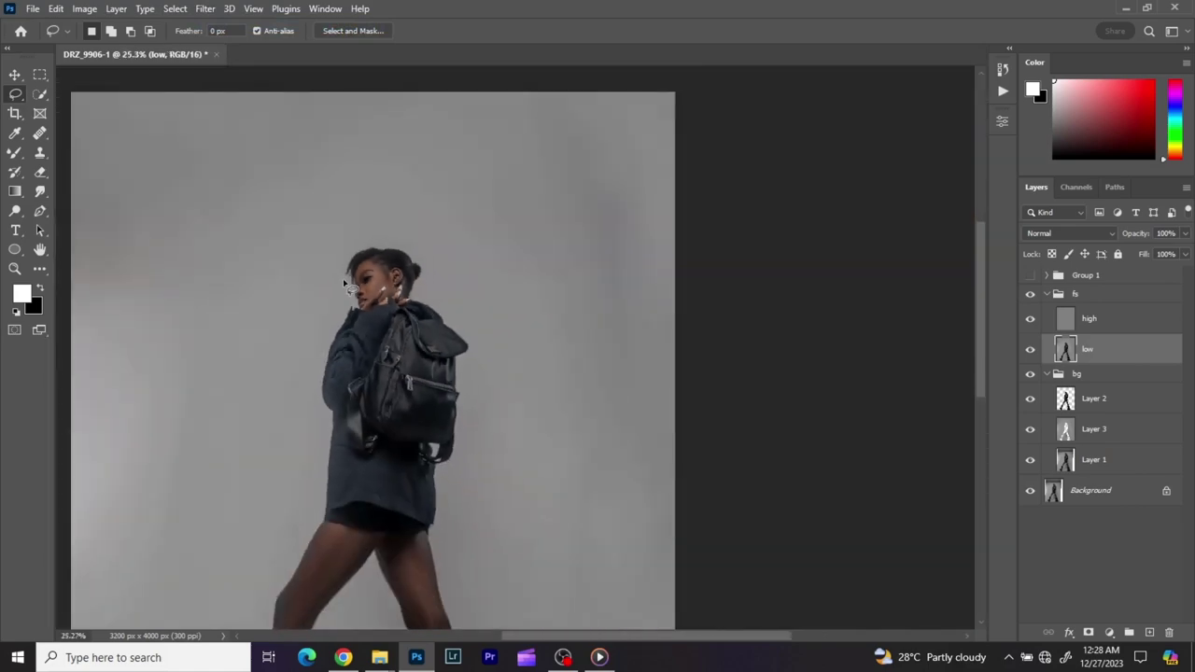
left_click_drag(343, 279, 488, 249)
scroll(487, 249, "down", 4)
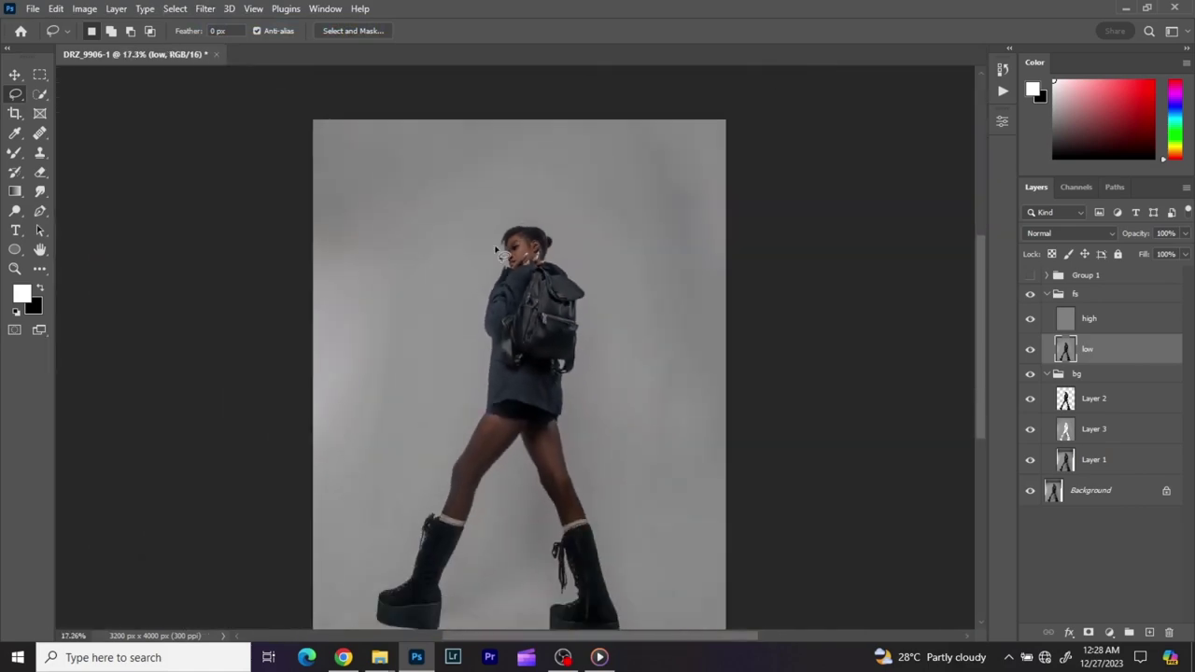
scroll(502, 255, "up", 2)
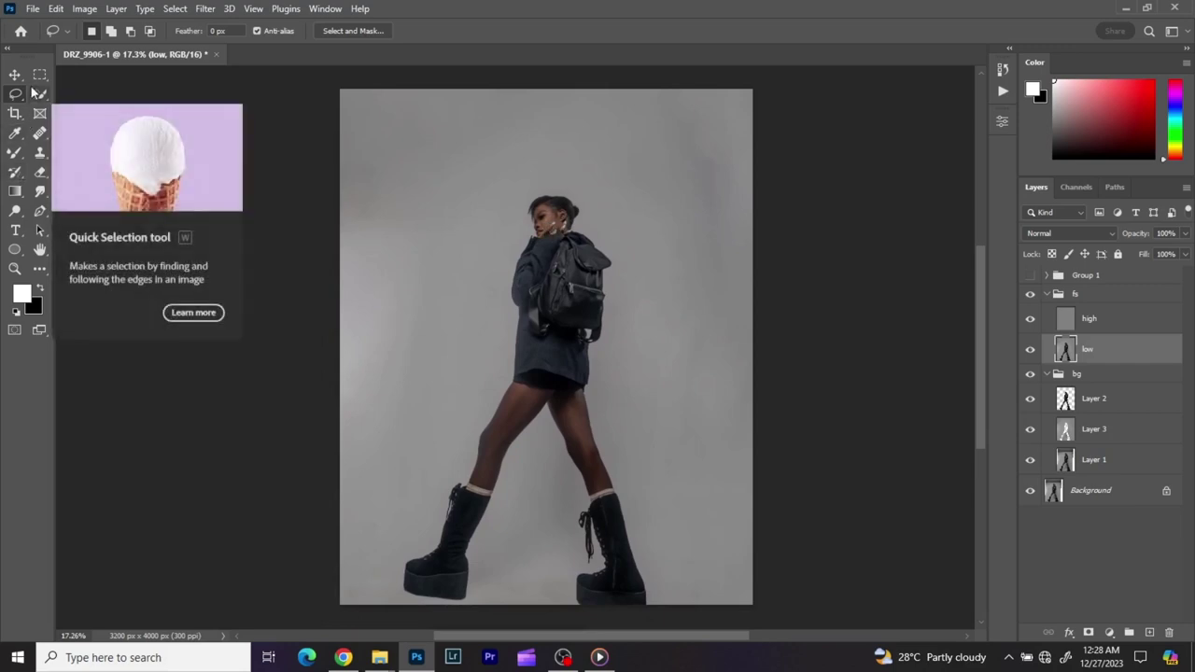
left_click(1047, 295)
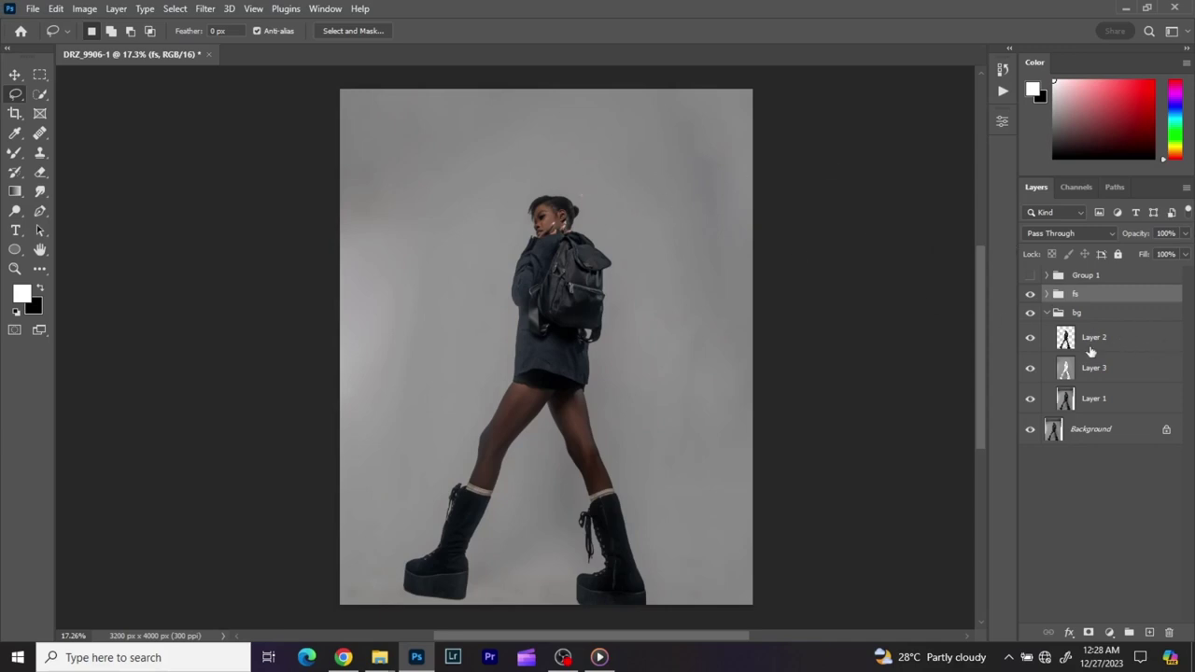
left_click(1066, 341, "ctrl")
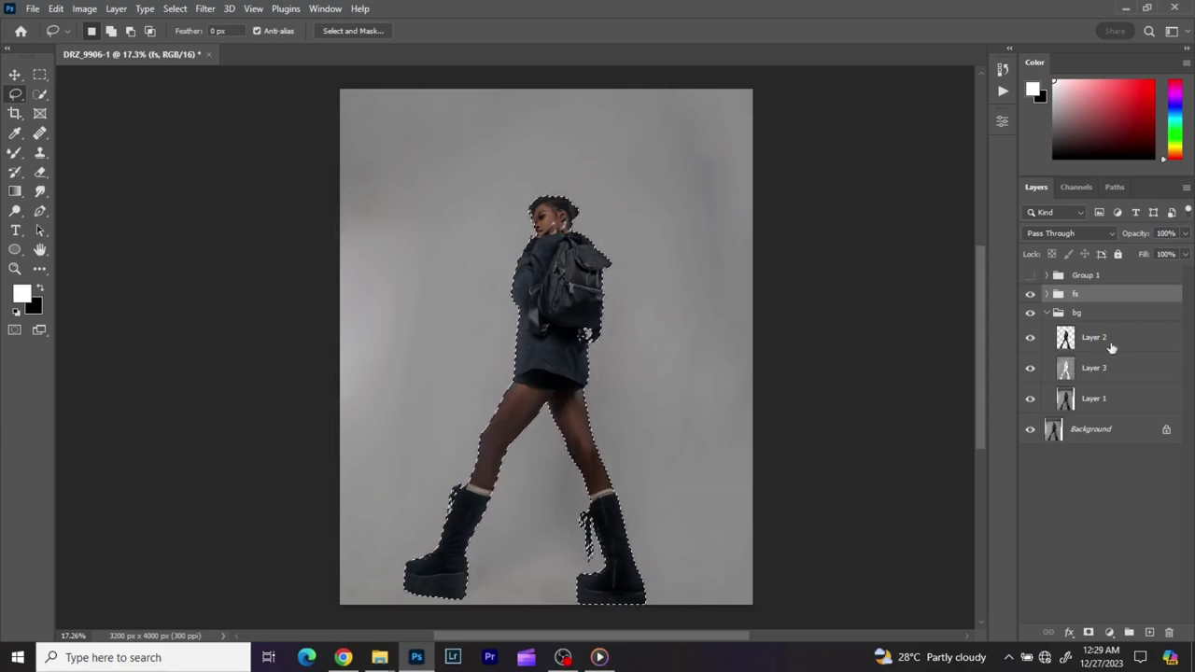
left_click(1067, 371, "ctrl")
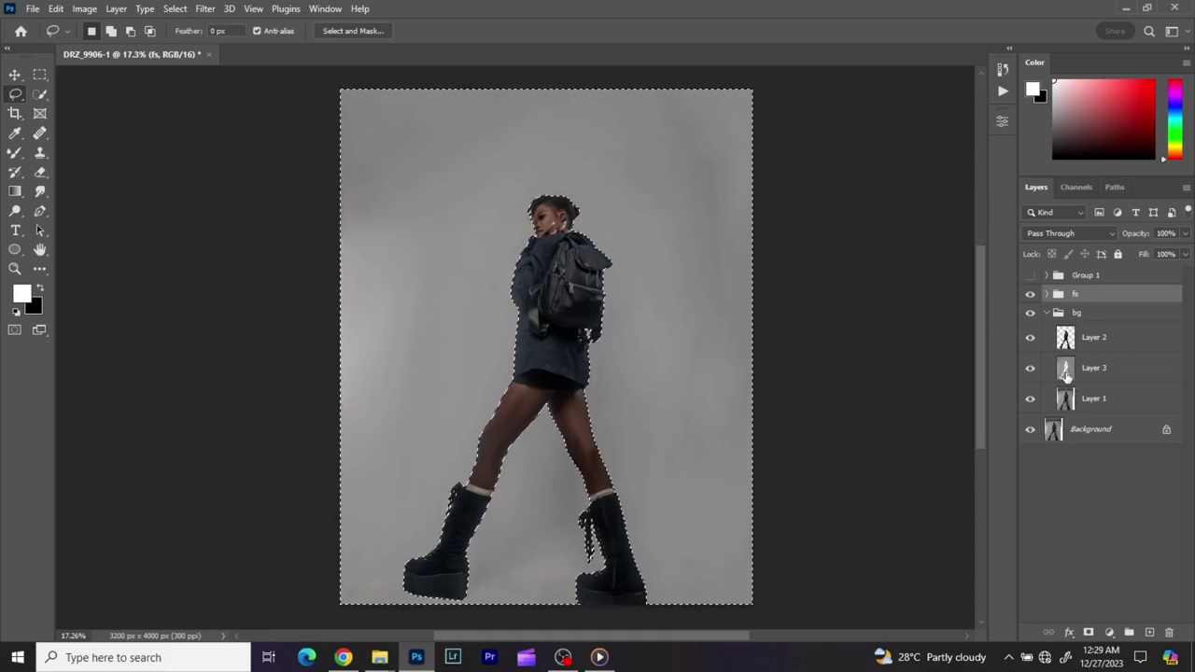
left_click(1066, 373, "ctrl")
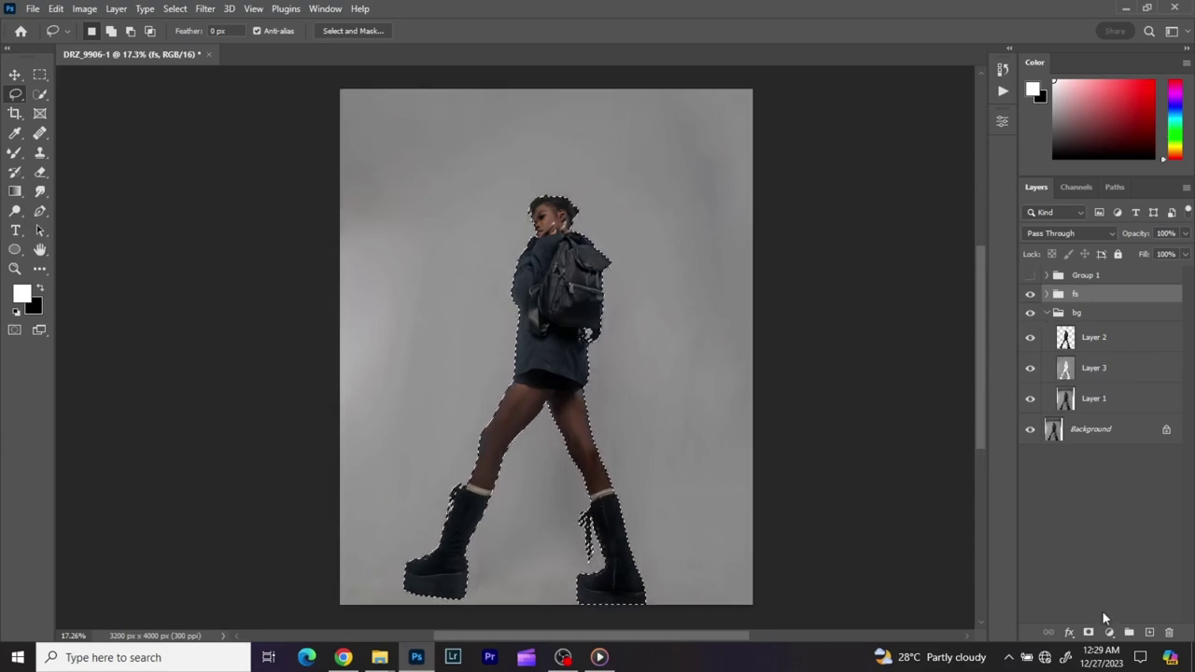
Delete Group 1 and add a Curves adjustment masked to the model, raising the midtones with a point at input 118, output 145.
left_click(1110, 636)
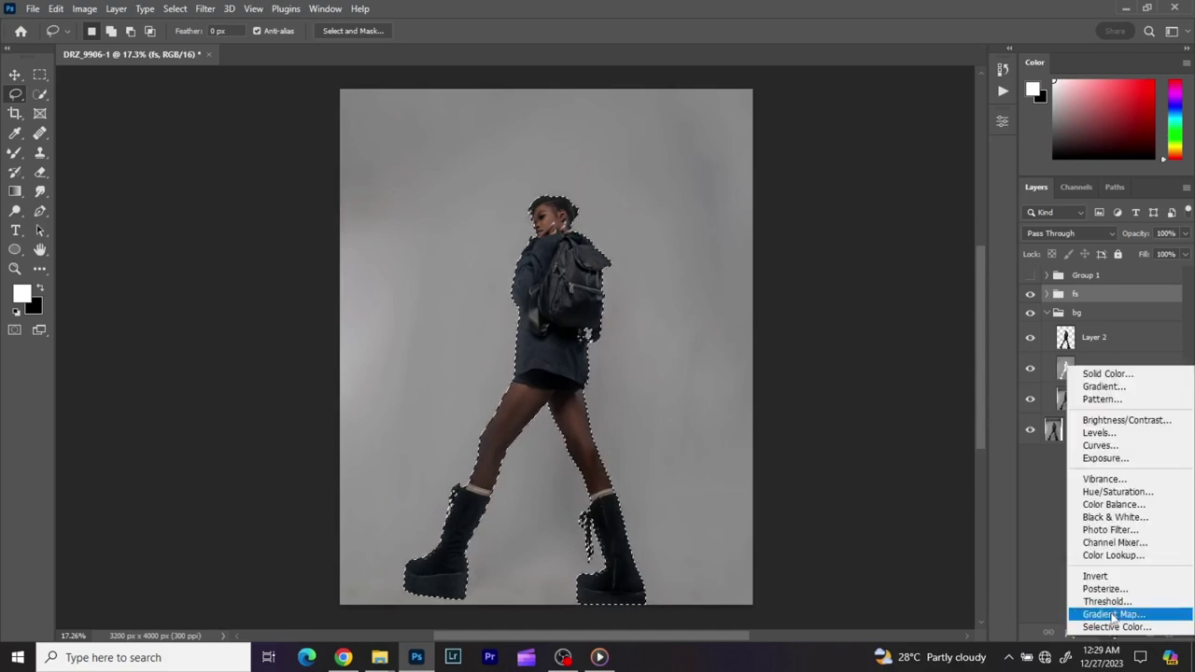
left_click(1091, 449)
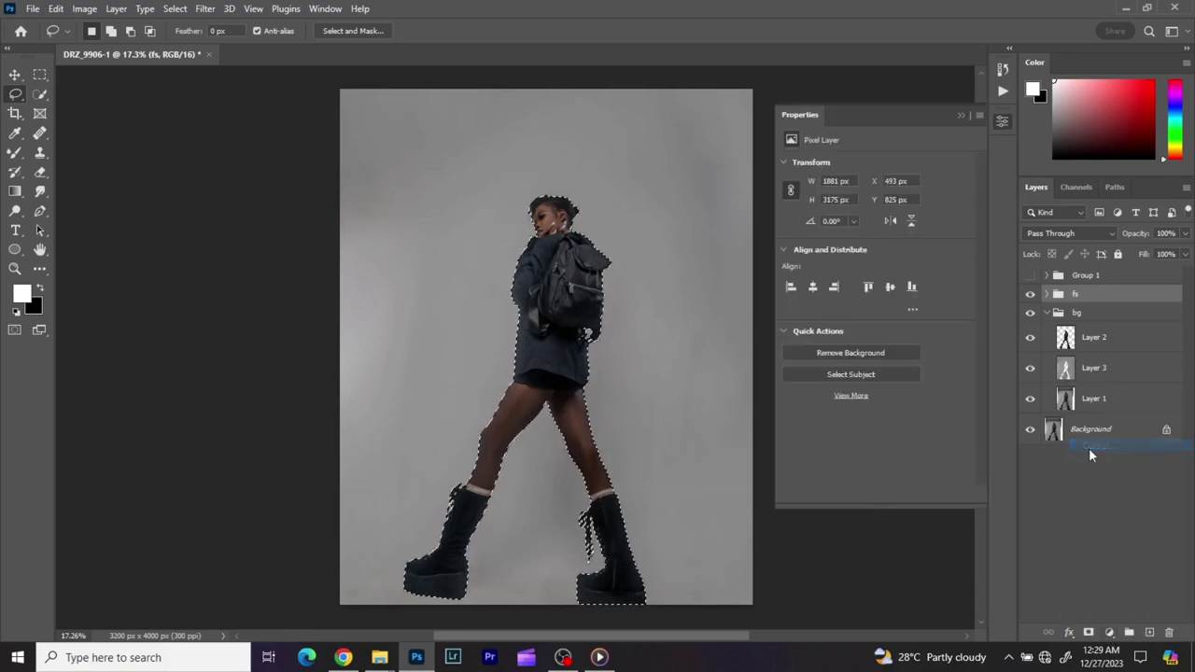
left_click_drag(1087, 277, 1169, 632)
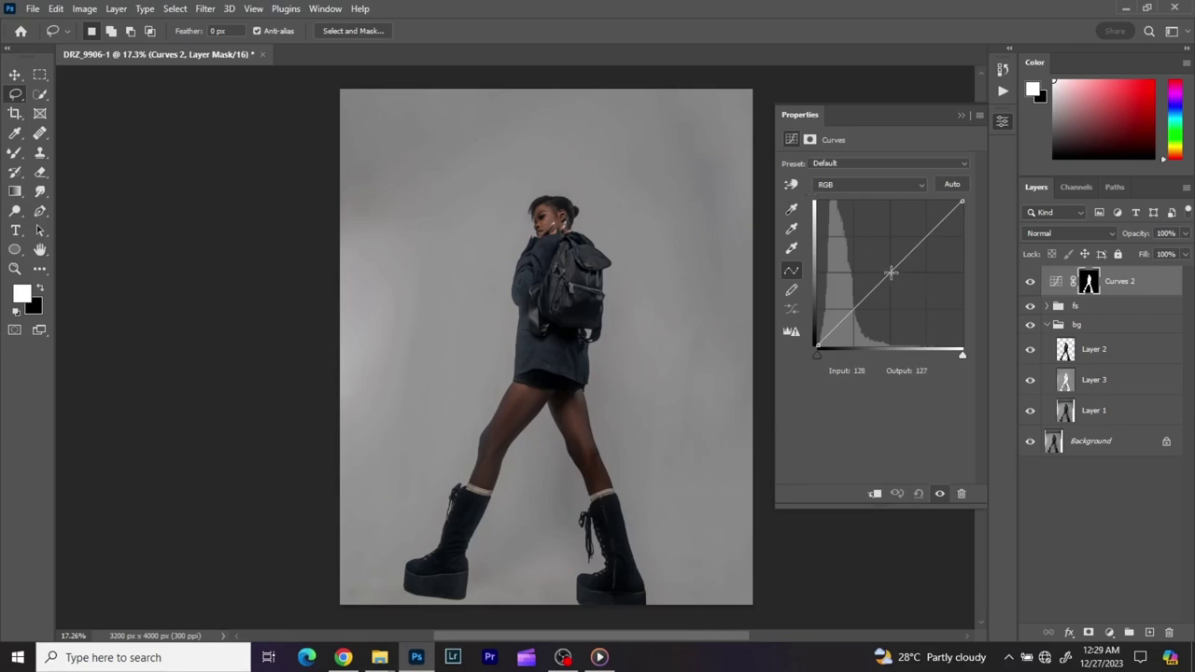
left_click_drag(891, 272, 883, 262)
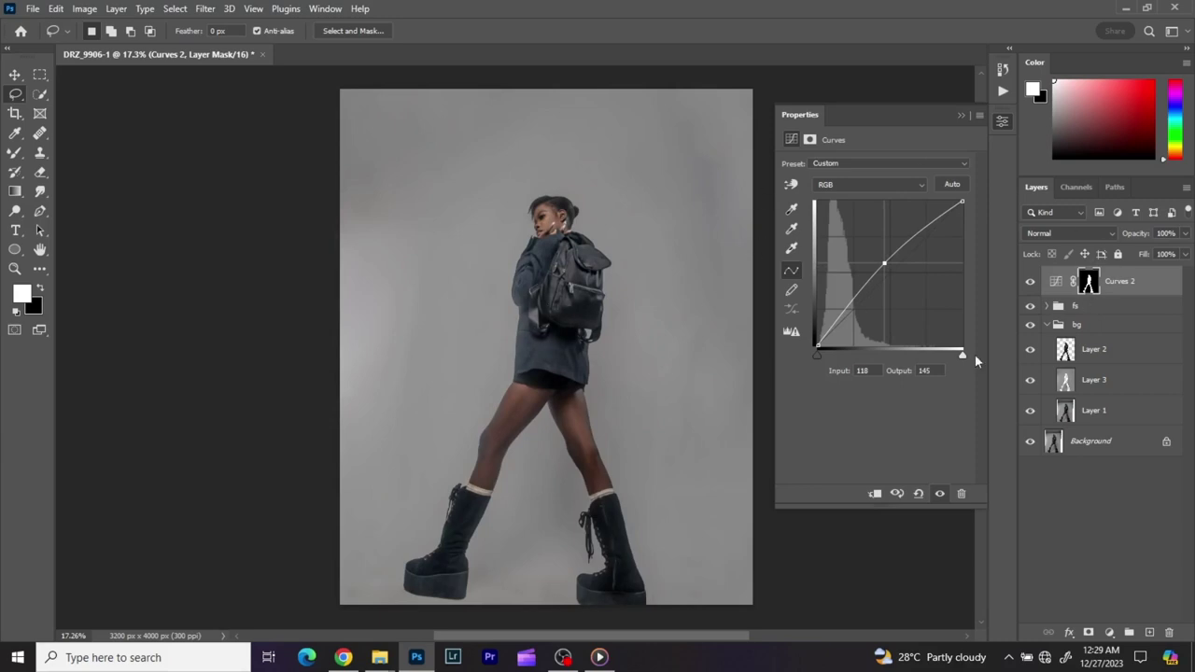
Limit the model's Curves layer with Blend If by raising the Underlying Layer black slider to protect the darkest tones.
left_click(1162, 293)
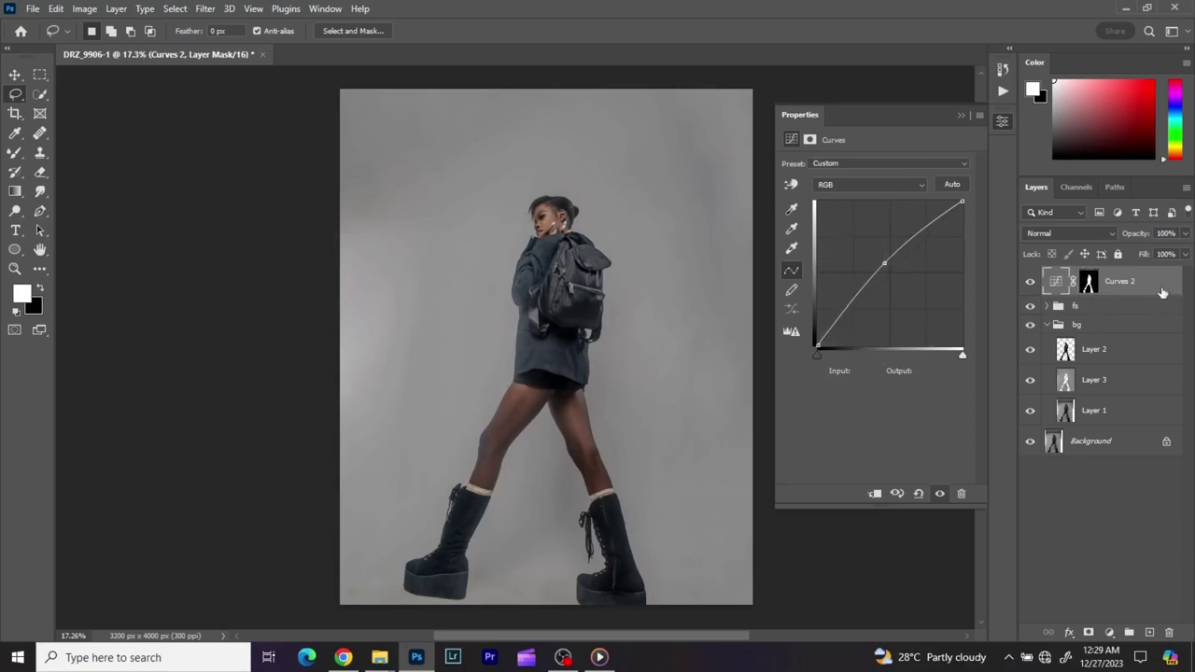
double_click(1162, 292)
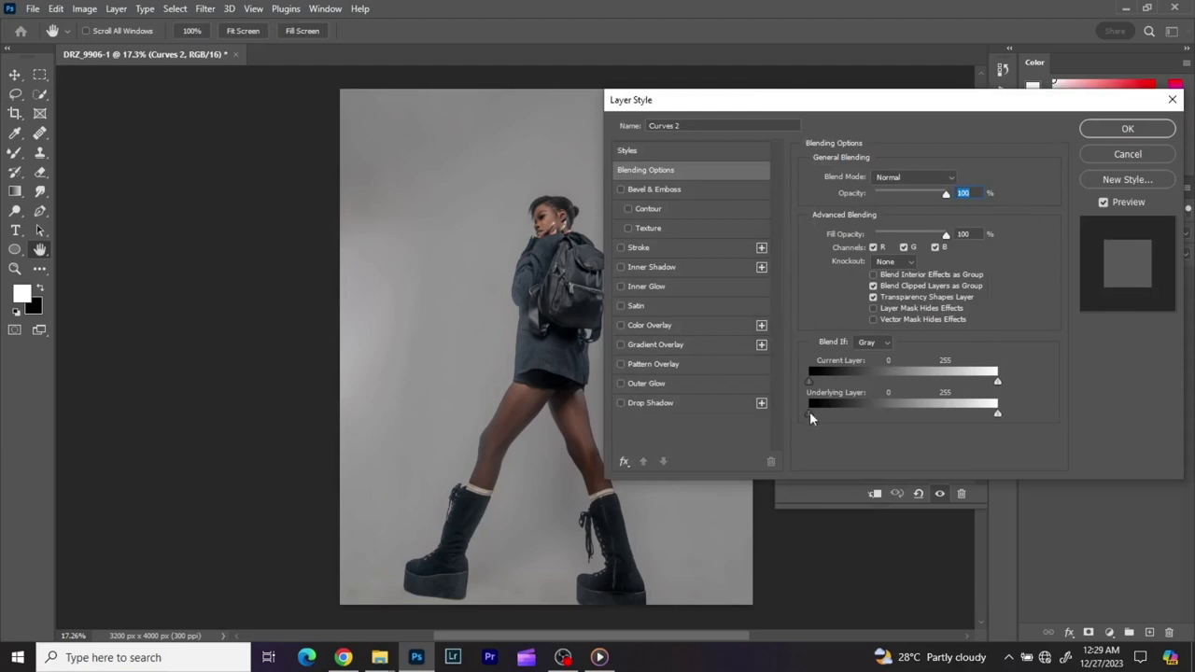
left_click_drag(835, 418, 944, 409)
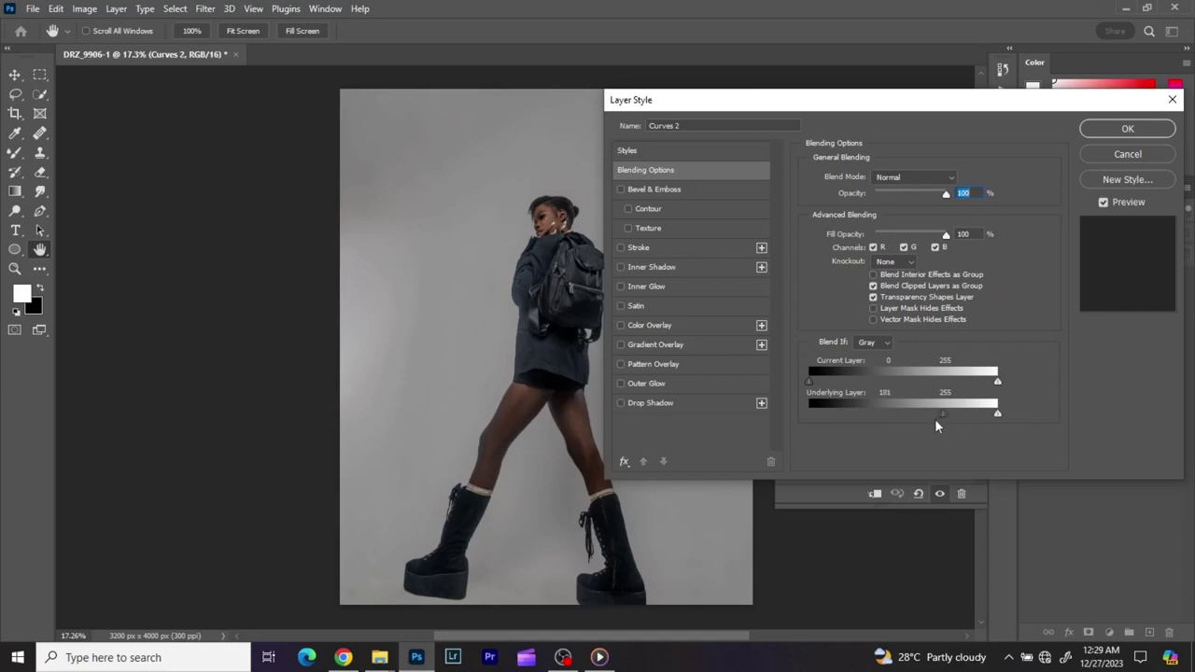
left_click_drag(941, 415, 850, 425)
left_click(1104, 128)
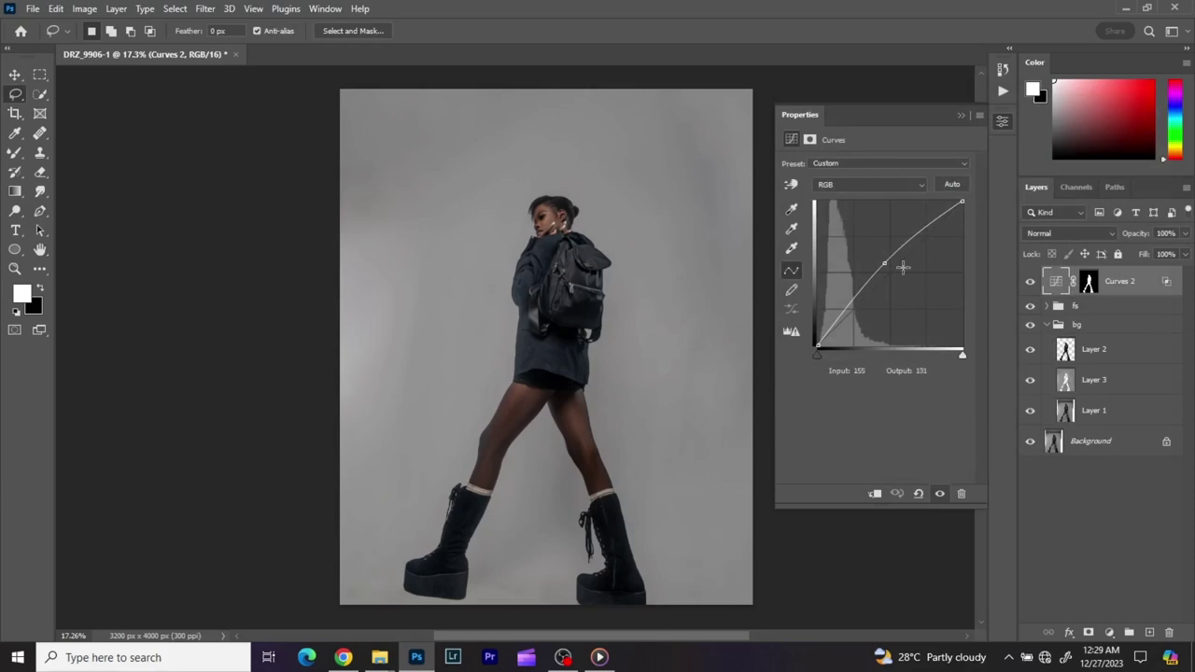
Adjust the model's Curves midtone point to input 109, output 142, and toggle the adjustment layer to compare before and after.
mouse_move(882, 261)
left_mouse_down()
mouse_move(855, 224)
mouse_move(888, 295)
mouse_move(875, 253)
mouse_move(880, 266)
left_mouse_up()
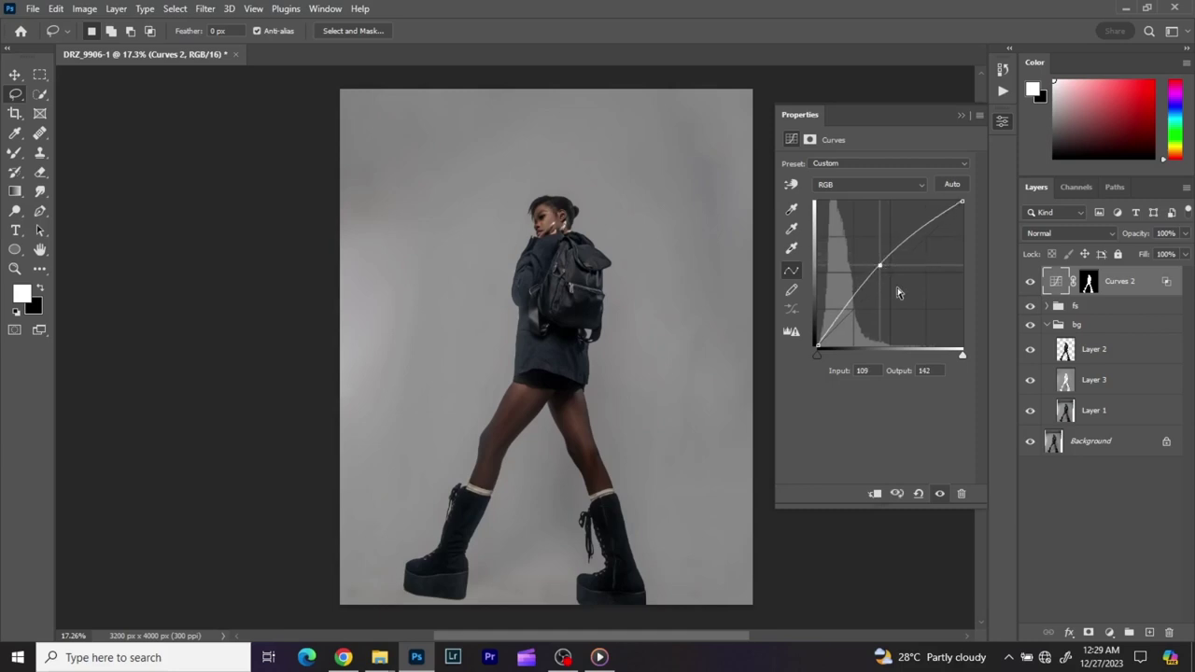
scroll(546, 220, "up", 5)
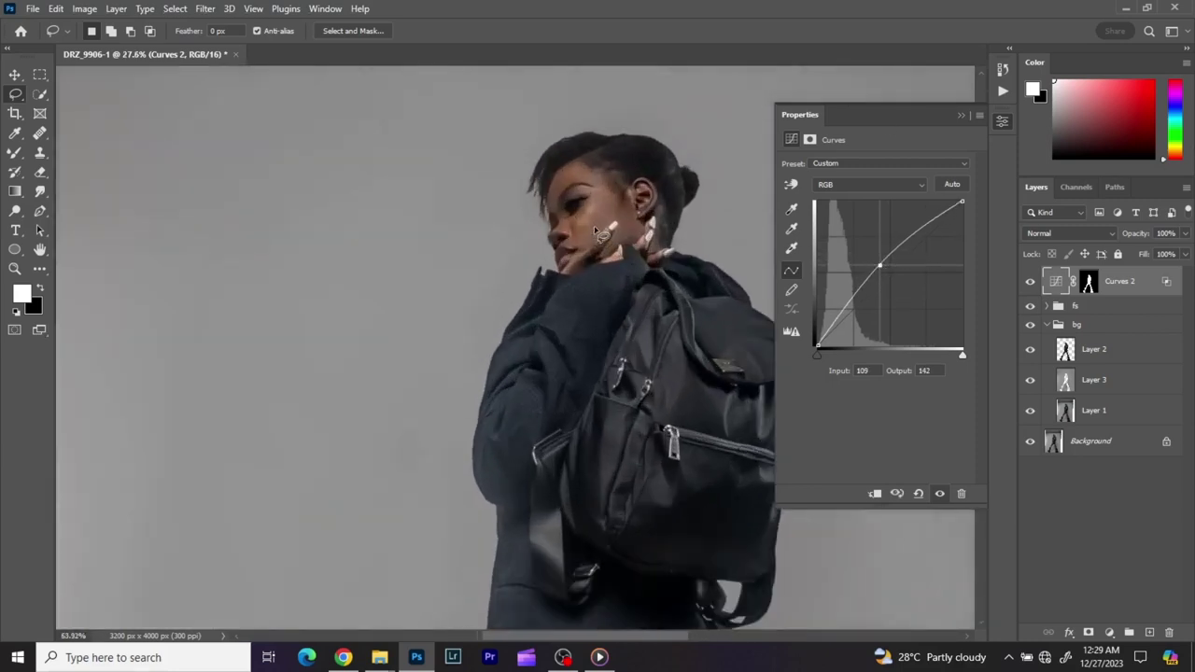
scroll(598, 231, "up", 3)
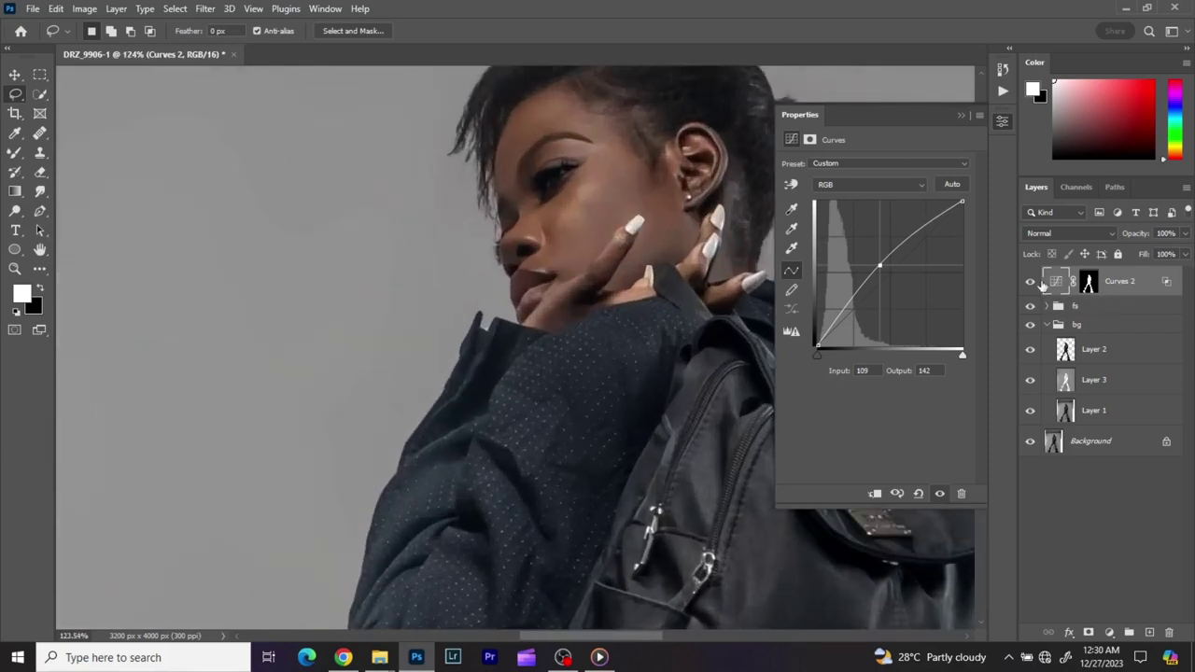
left_click(1031, 283)
left_click(1031, 283)
left_click(1032, 284)
left_click(1031, 283)
scroll(607, 294, "down", 5)
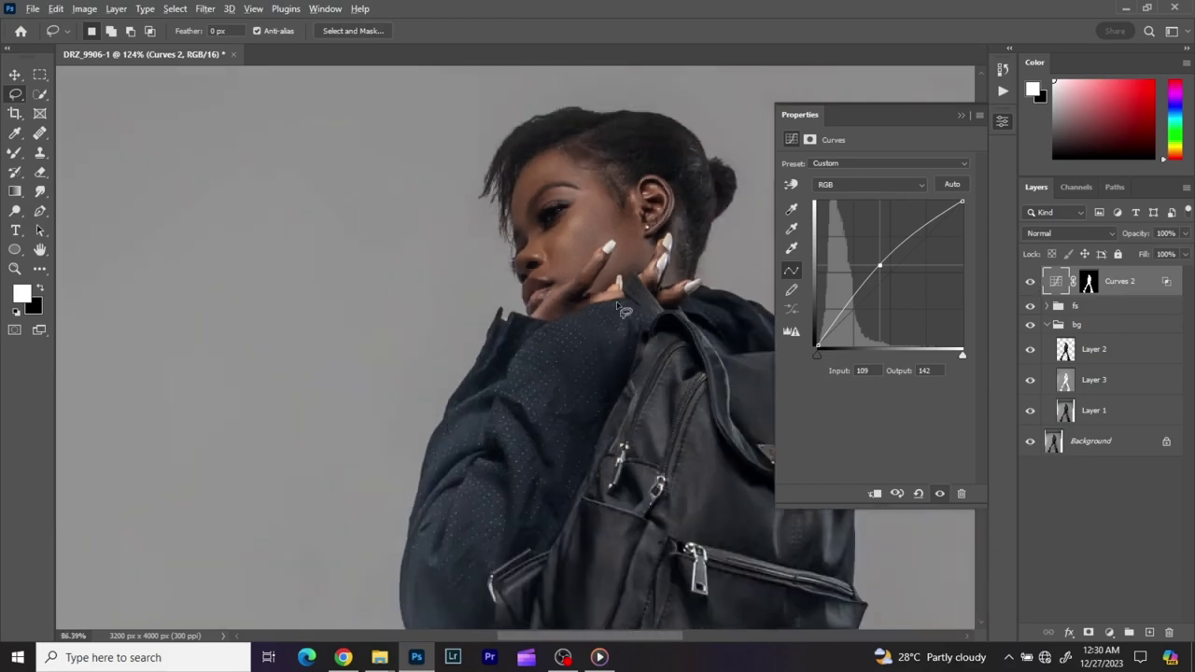
scroll(621, 303, "down", 5)
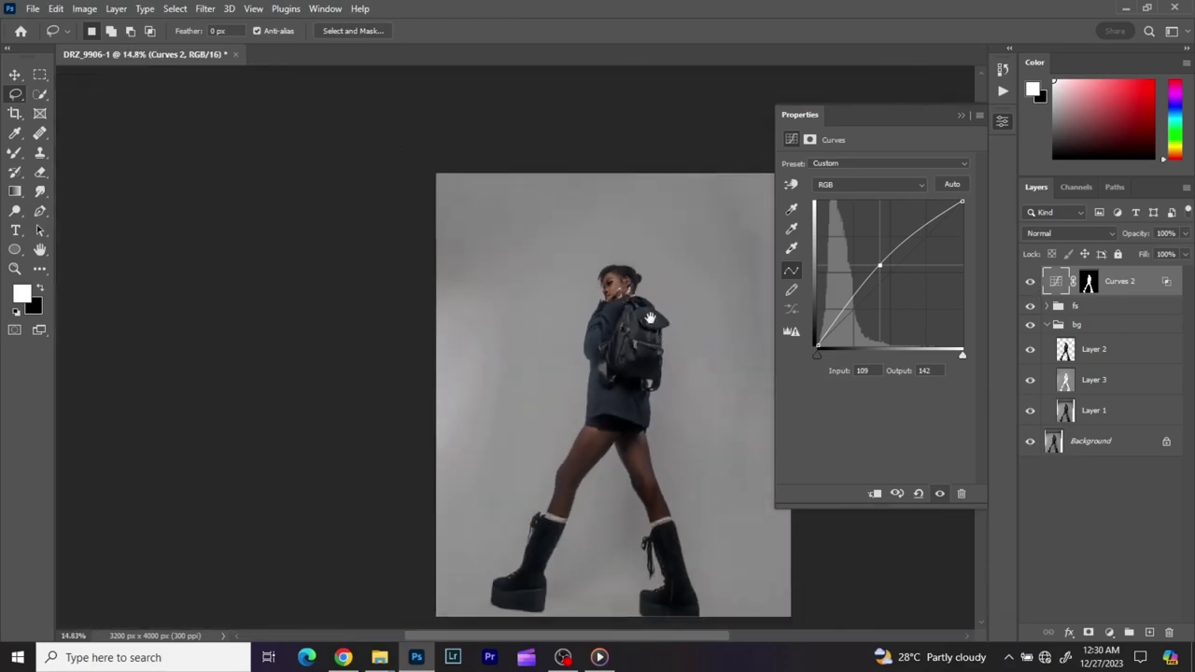
scroll(609, 294, "up", 1)
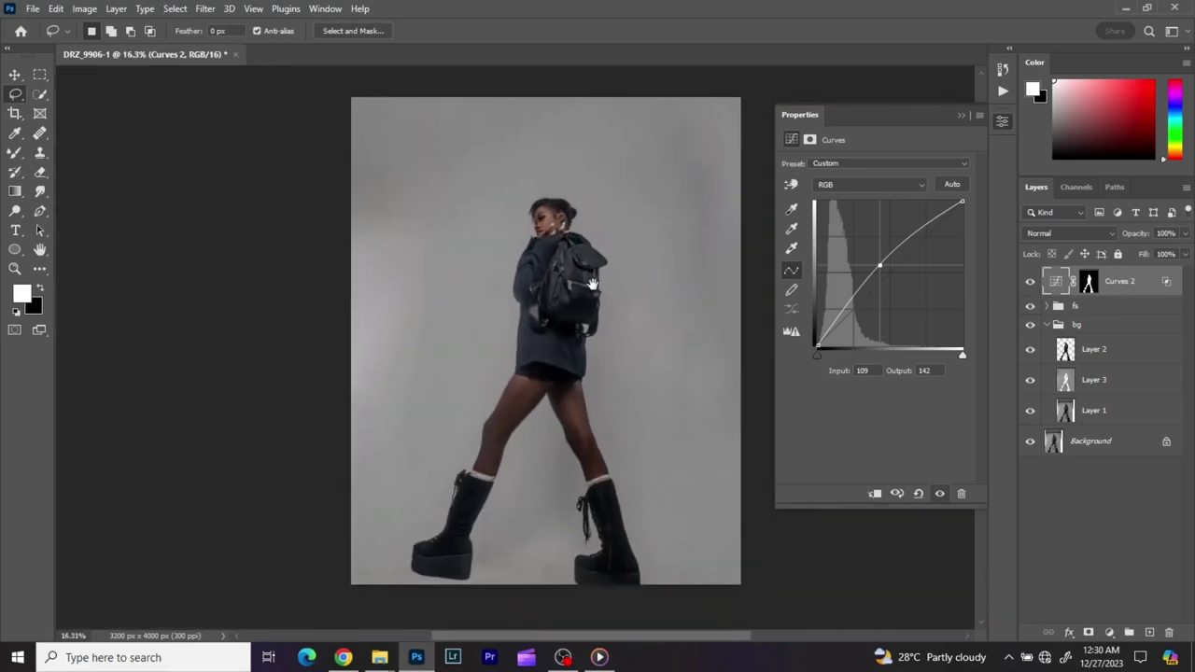
left_click(1002, 123)
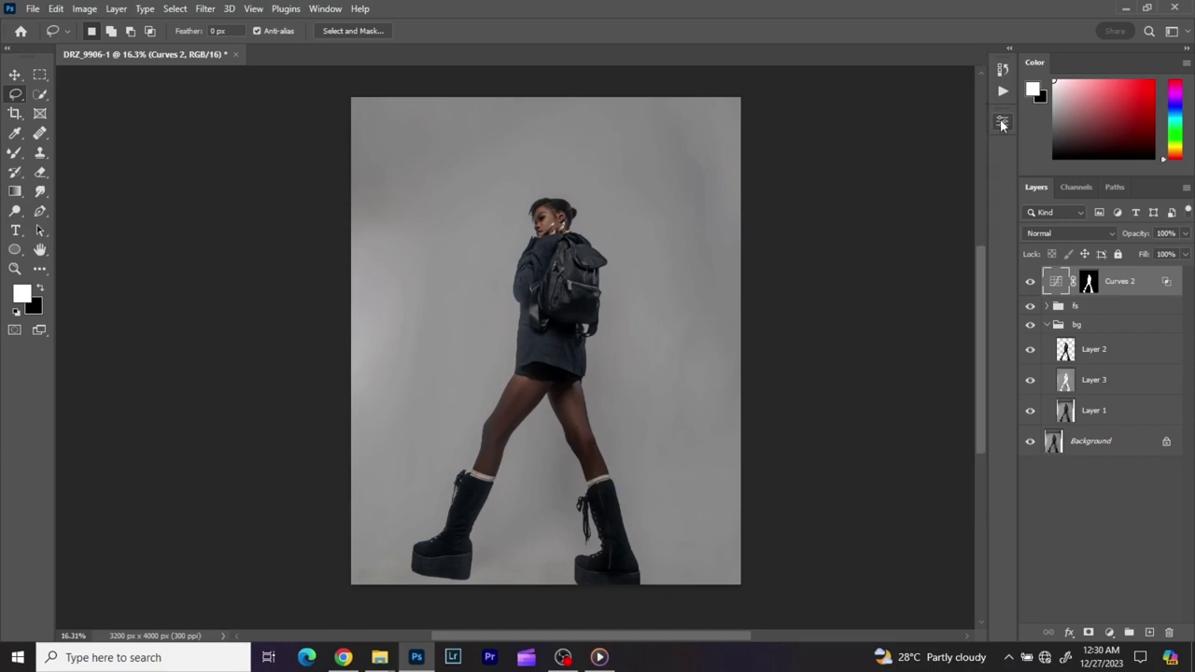
Run the Eyes N Teeth Whitening action from the PM Actions set above the Curves layer.
scroll(554, 214, "up", 7)
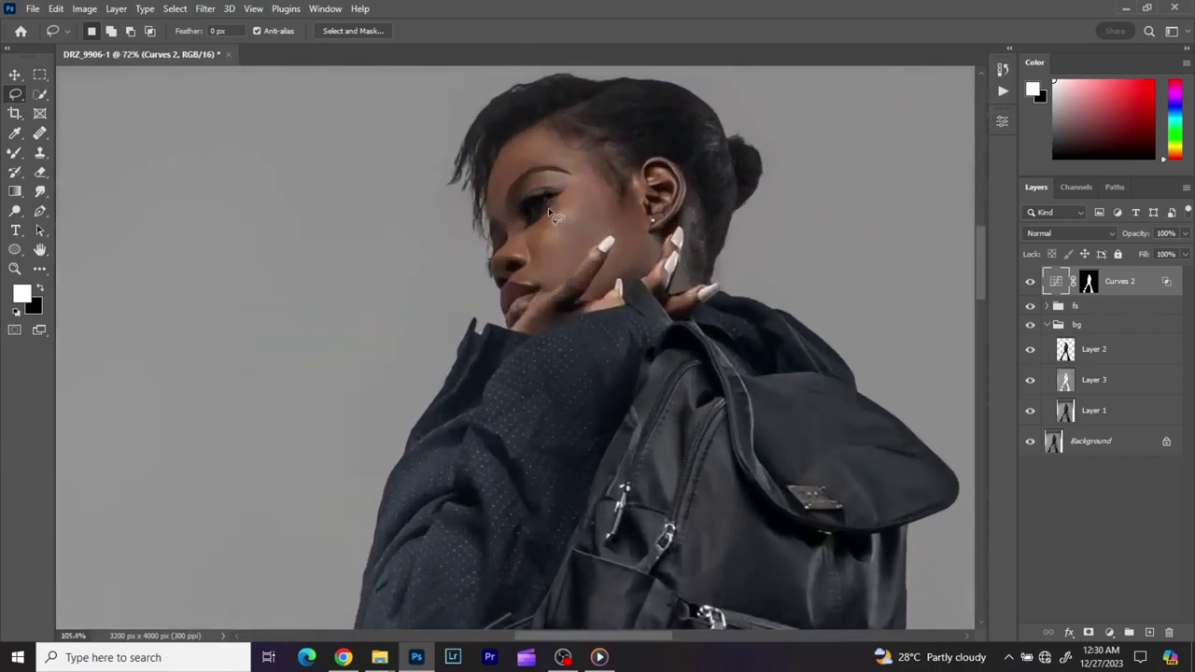
scroll(554, 215, "up", 7)
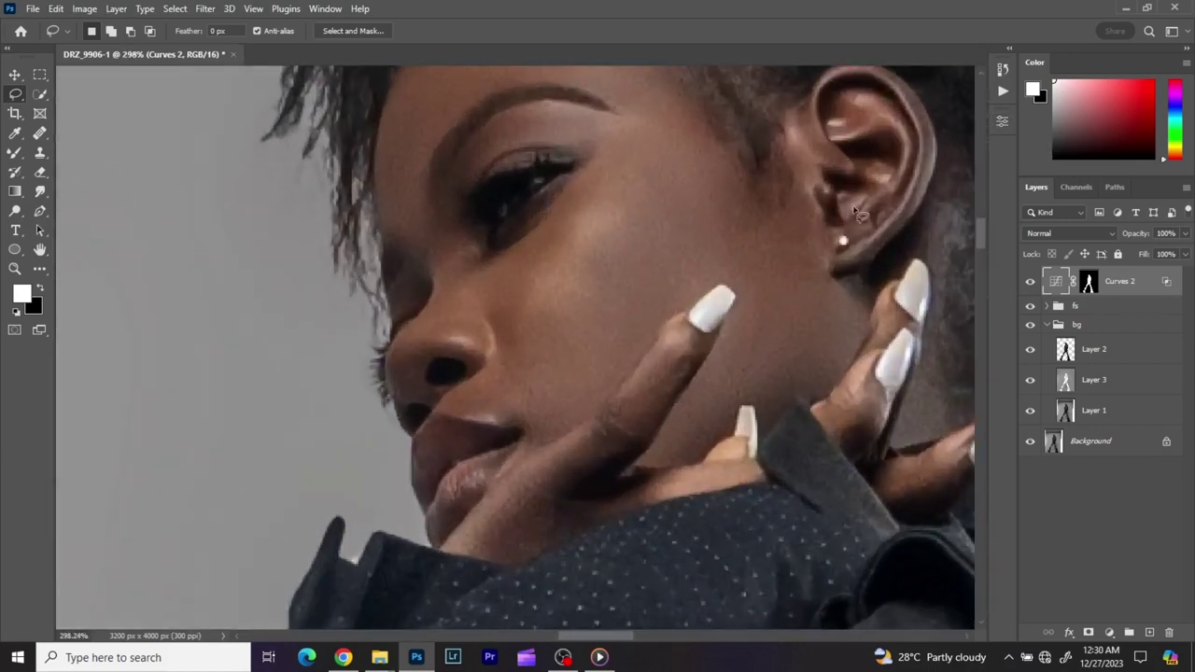
left_click(1004, 121)
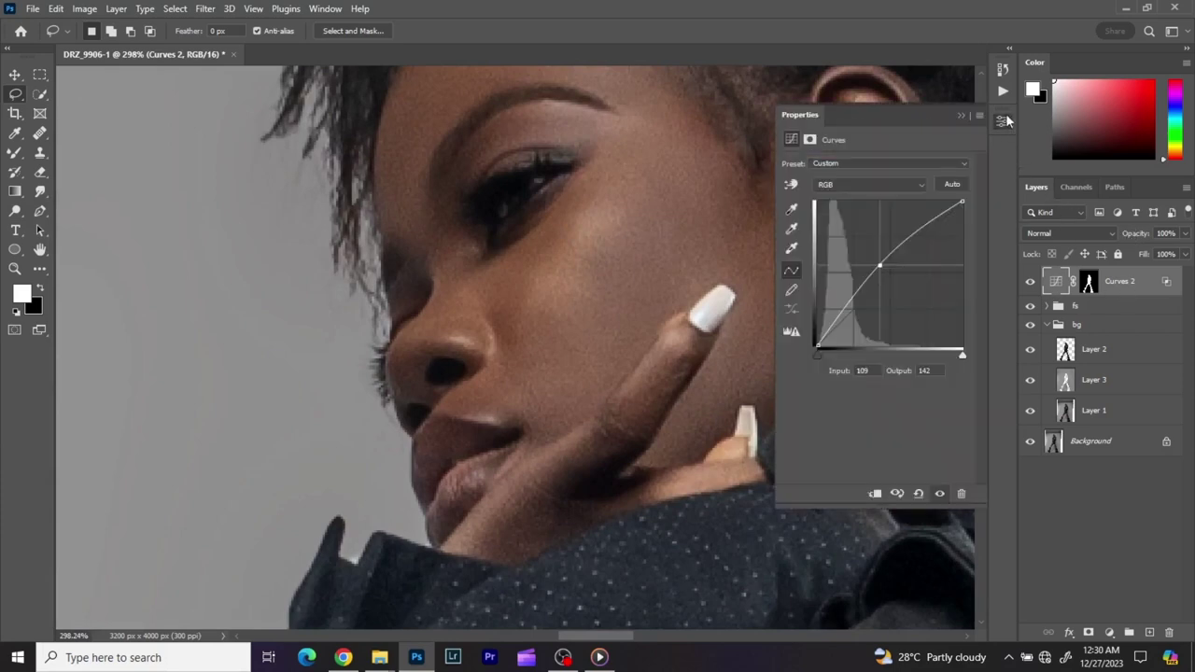
left_click(1005, 94)
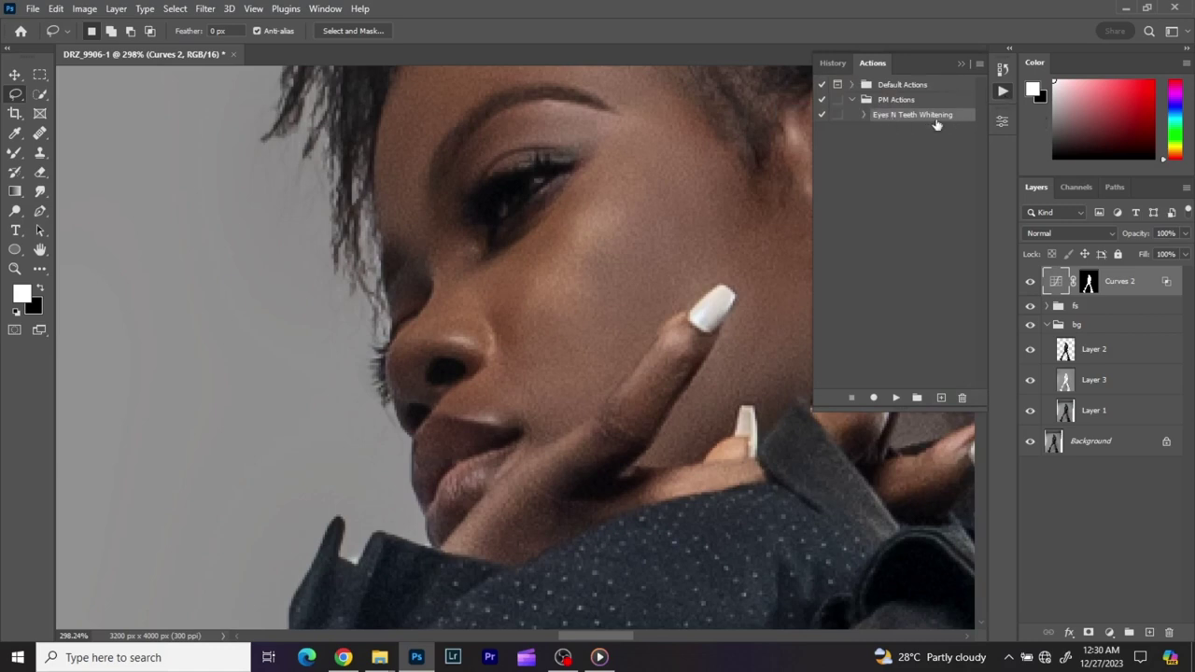
left_click(897, 399)
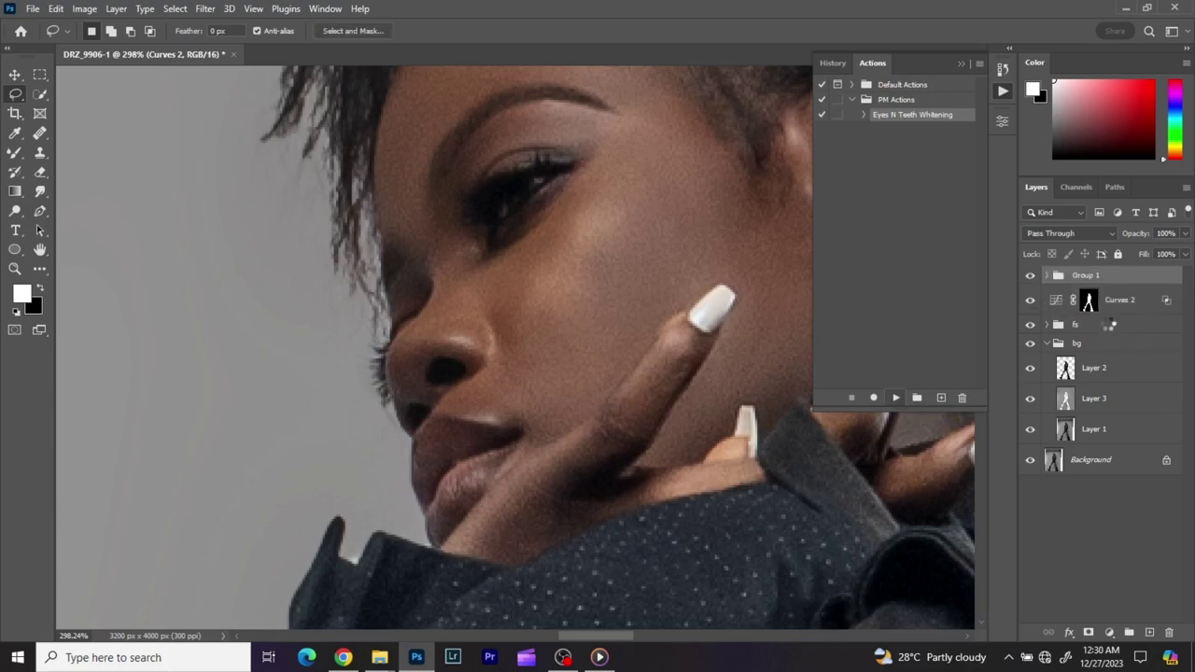
Expand the Eyes N Teeth Whitening group and set the Fill of its masked Photo Filter layer to 70%.
left_click(1047, 276)
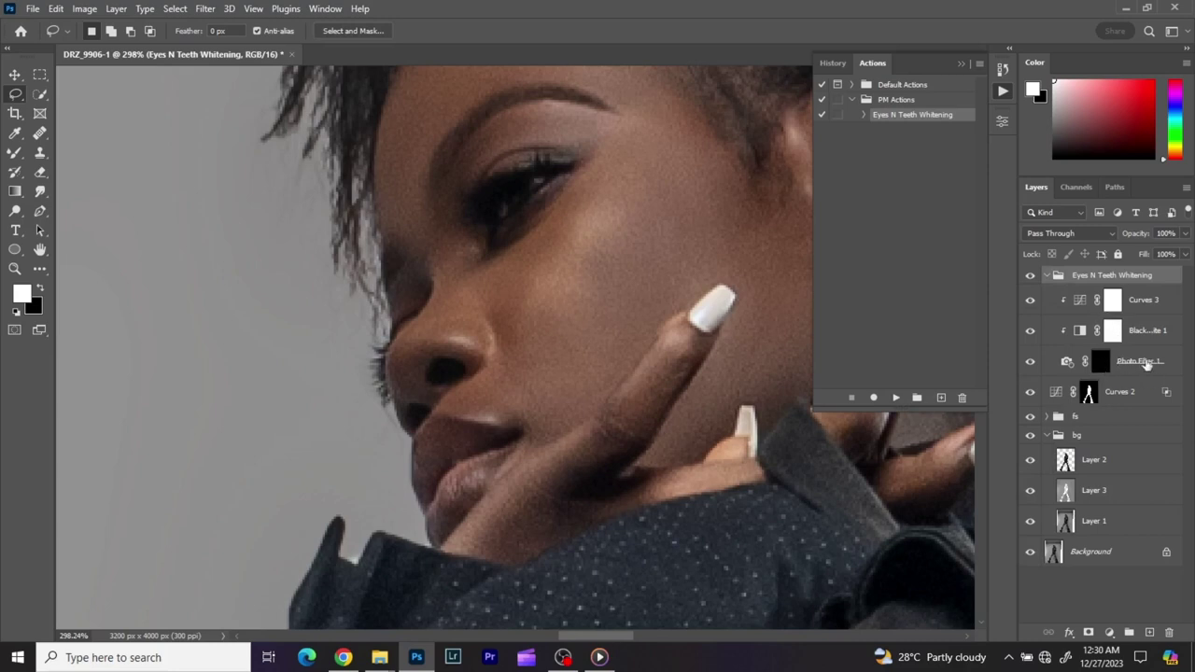
left_click(1106, 367)
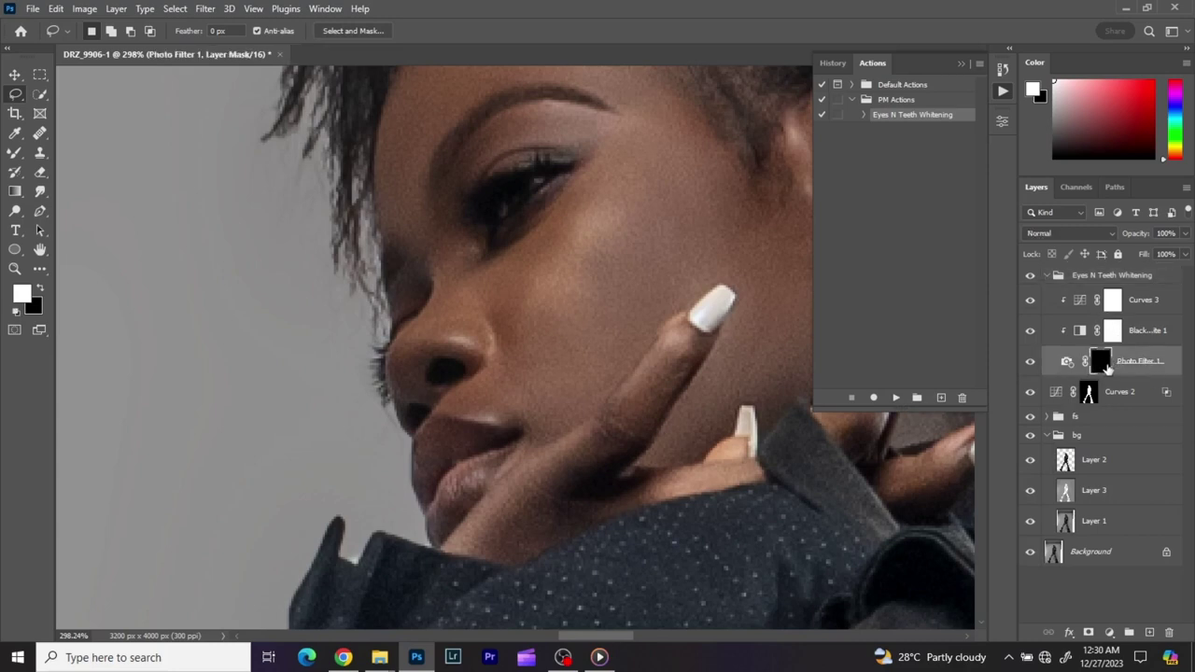
left_click(1164, 254)
type("7")
Brush over the eye on the Photo Filter mask in white and black to whiten it, and collapse the whitening group.
left_click_drag(10, 156, 62, 155)
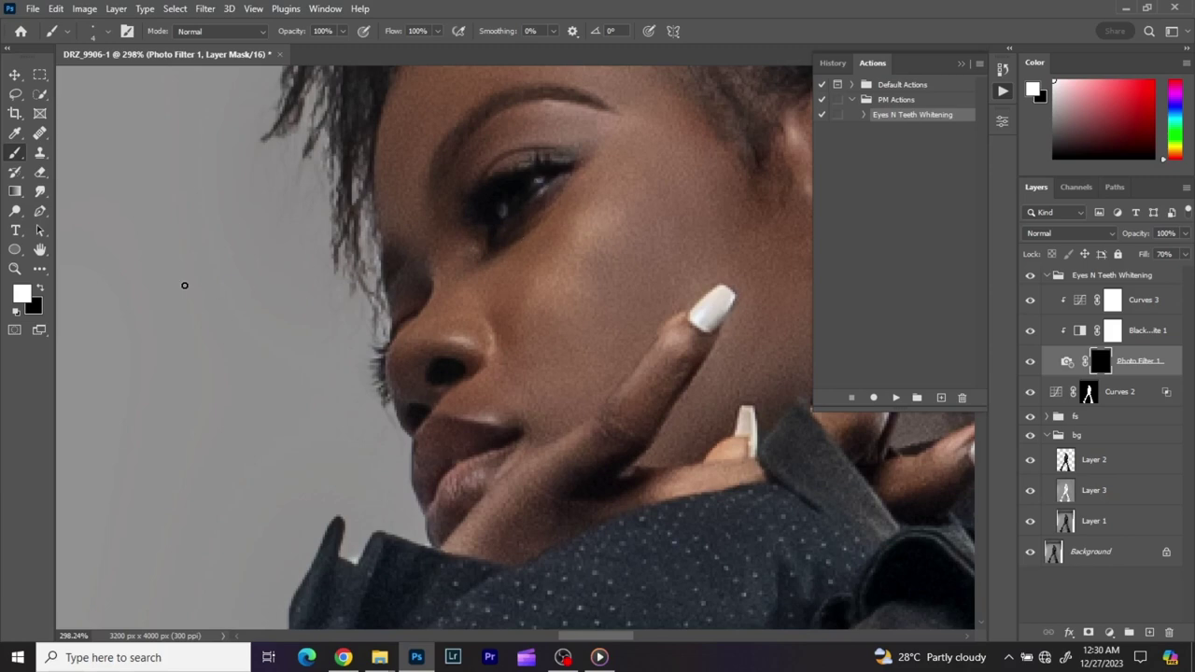
left_click(42, 289)
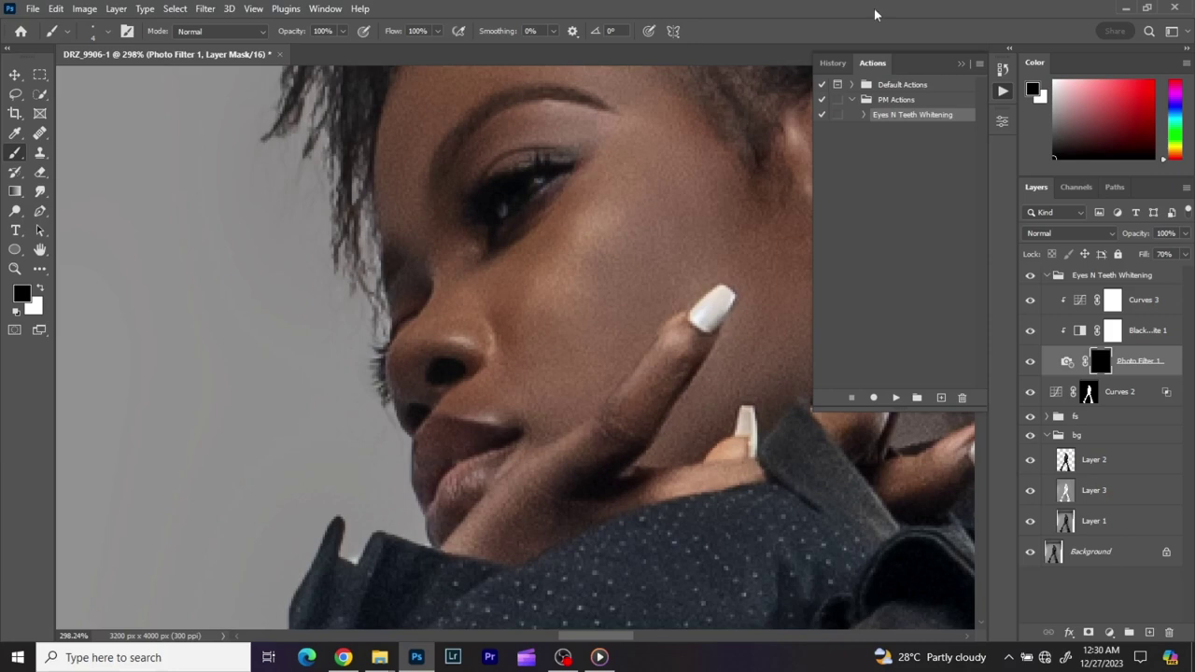
left_click(1048, 279)
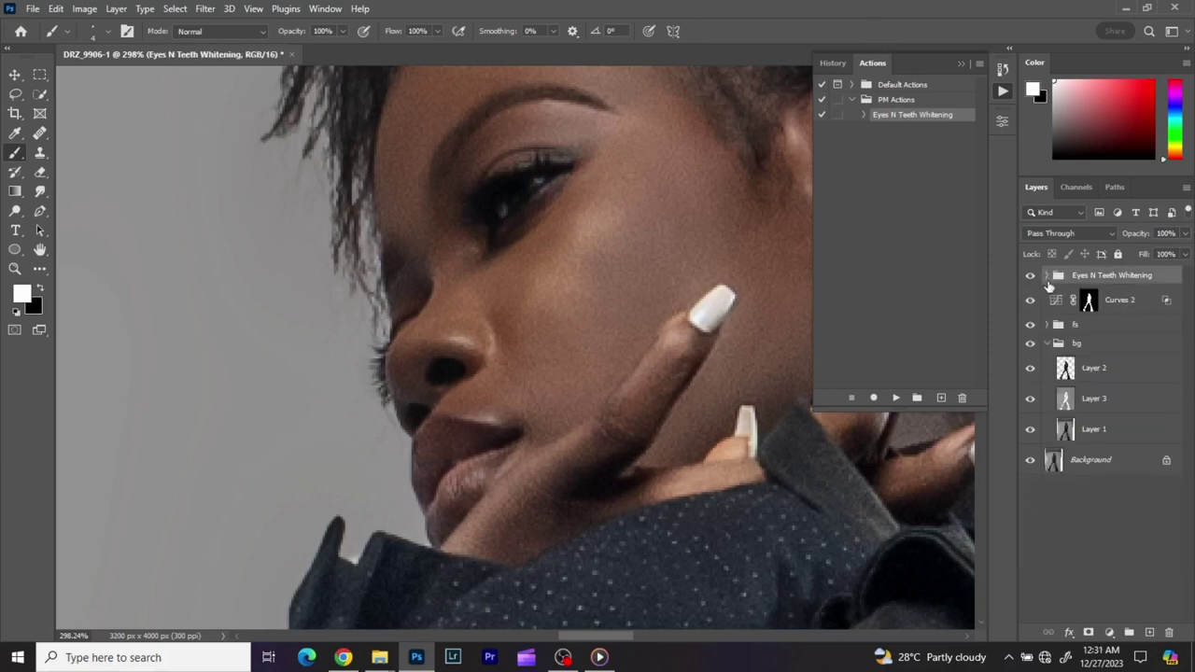
left_click(1007, 92)
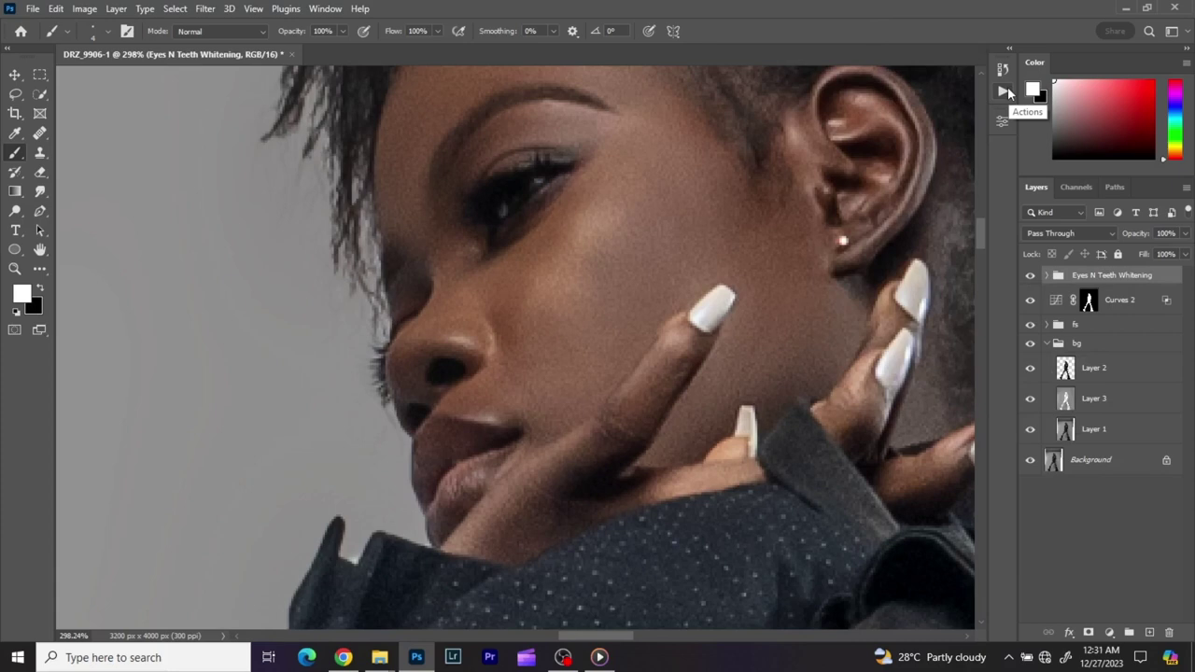
Create a new Soft Light layer filled with 50% gray directly above the Curves 2 layer.
left_click(15, 74)
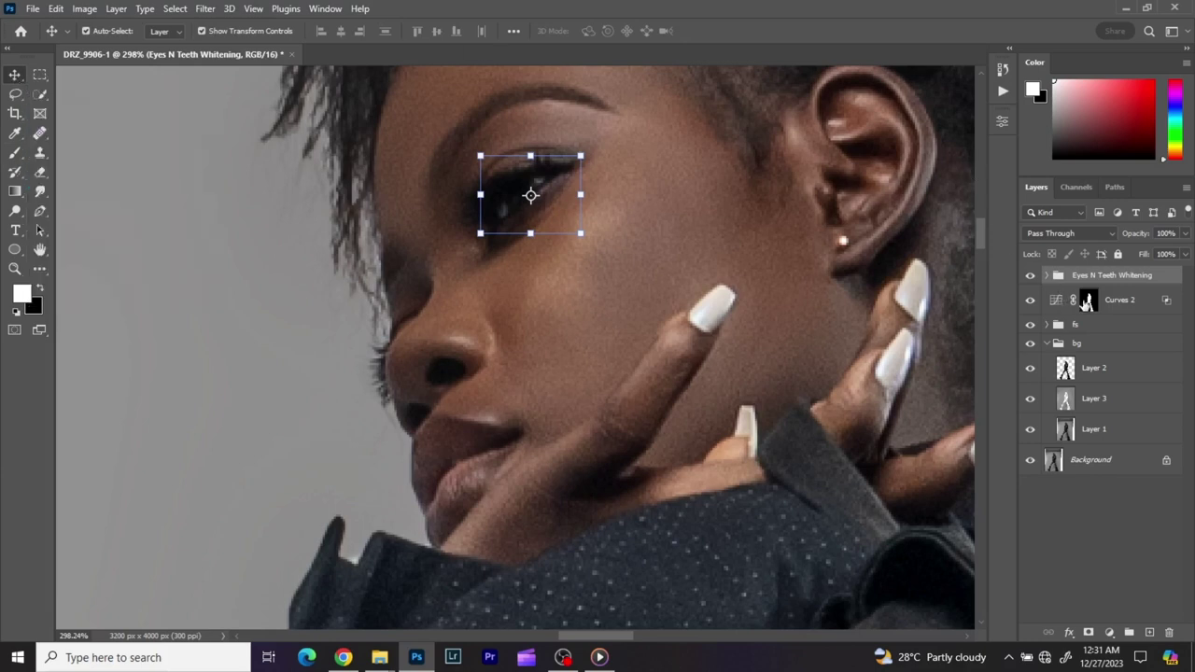
left_click(1122, 313)
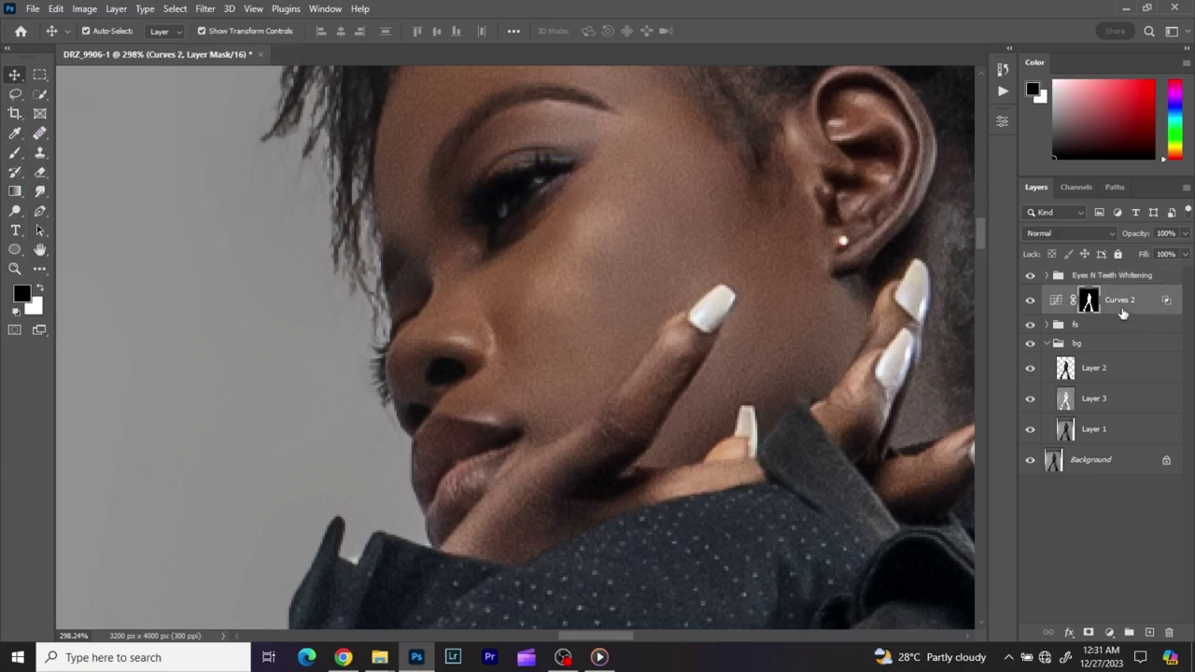
left_click(119, 9)
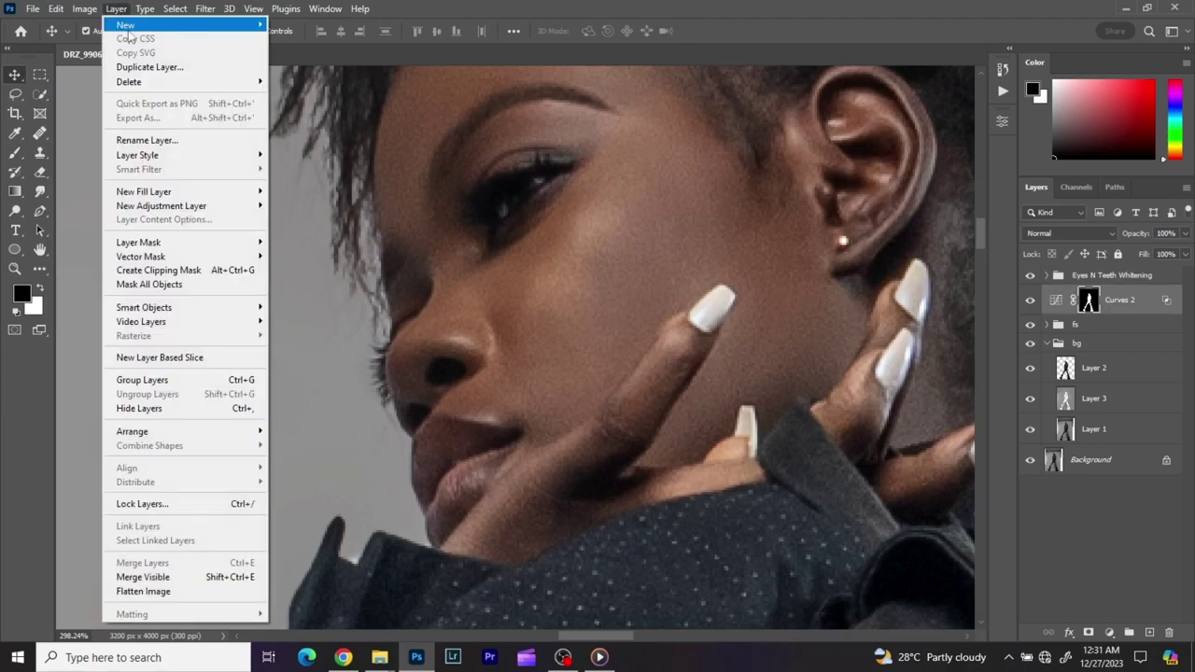
mouse_move(129, 28)
left_click(283, 28)
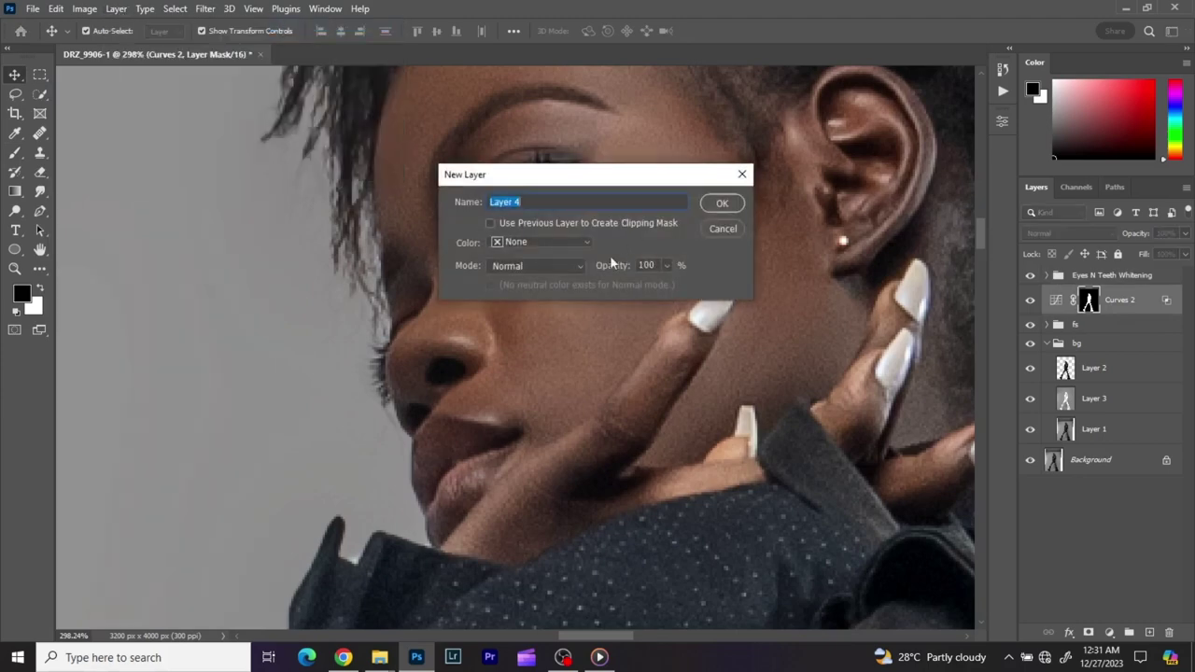
left_click(546, 272)
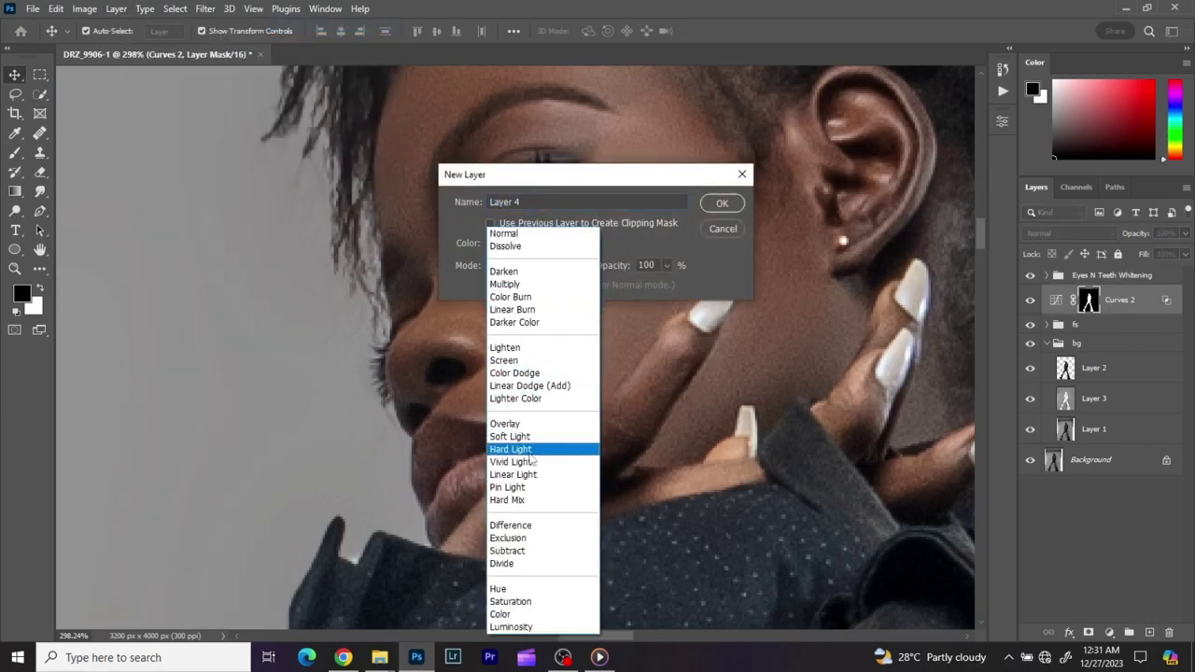
left_click(519, 437)
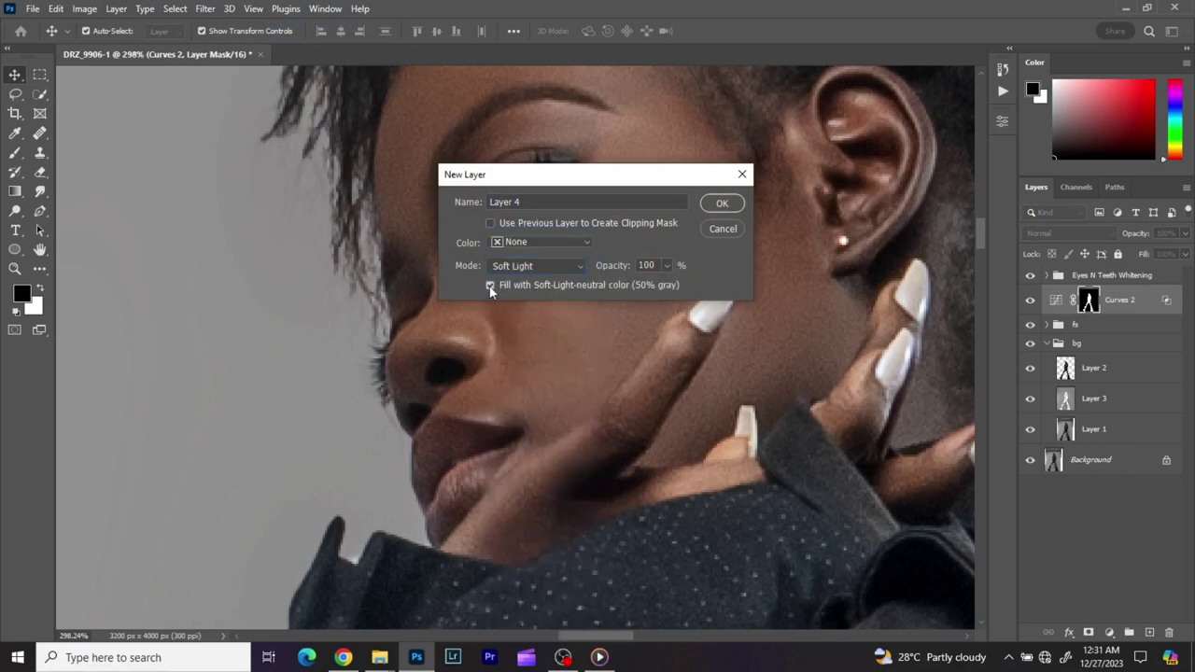
left_click(727, 206)
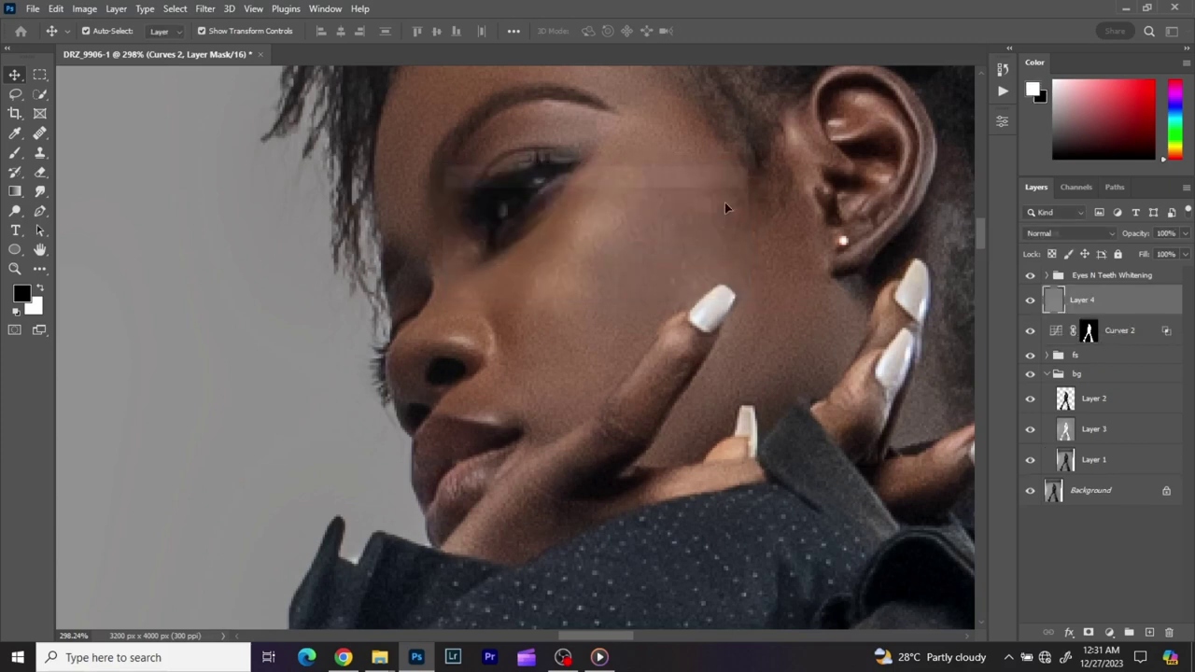
Set up the Brush with 1% flow and size 40 for painting in white on the gray Soft Light layer.
left_click(16, 153)
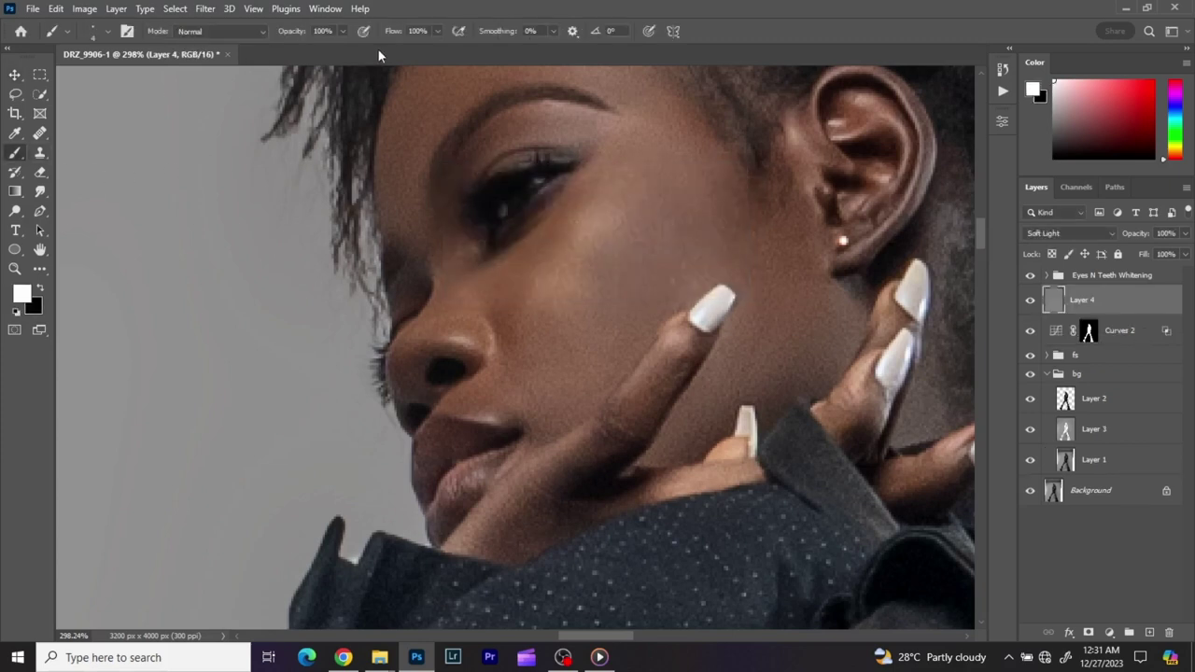
left_click(416, 31)
type("1")
key("bracketright")
key("bracketright")
key("bracketright")
key("bracketright")
key("bracketright")
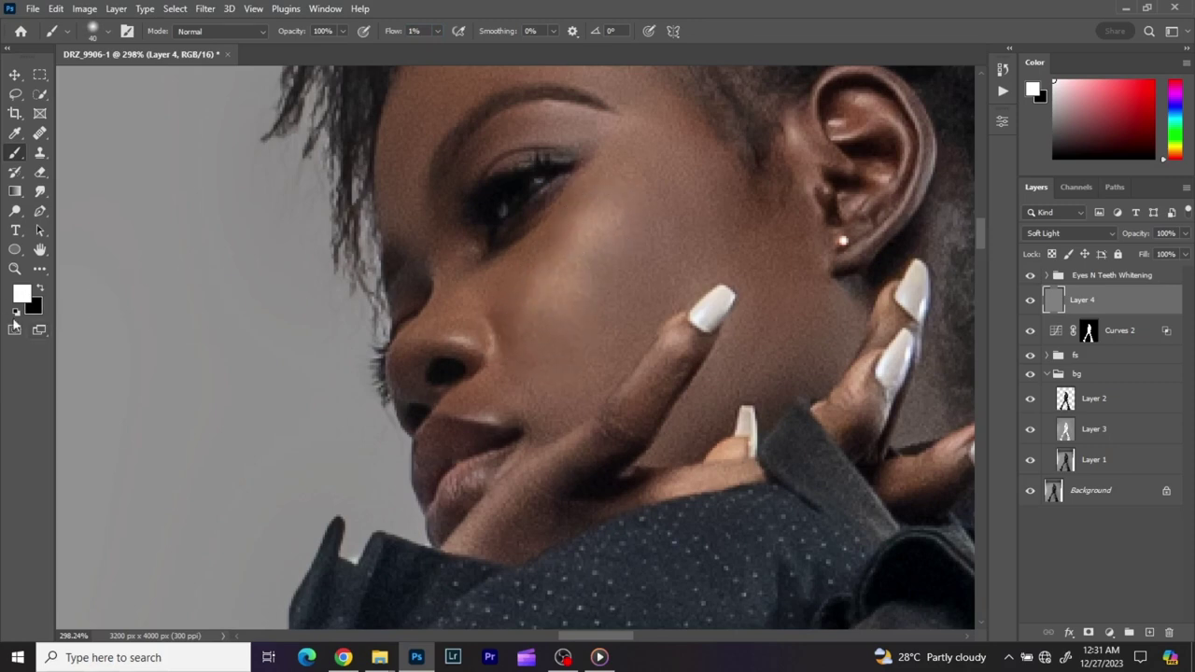
Toggle the gray layer's visibility to compare the white brushwork, and roll the history back to the New Layer state.
left_click(1031, 300)
left_click(1031, 302)
left_click(1031, 301)
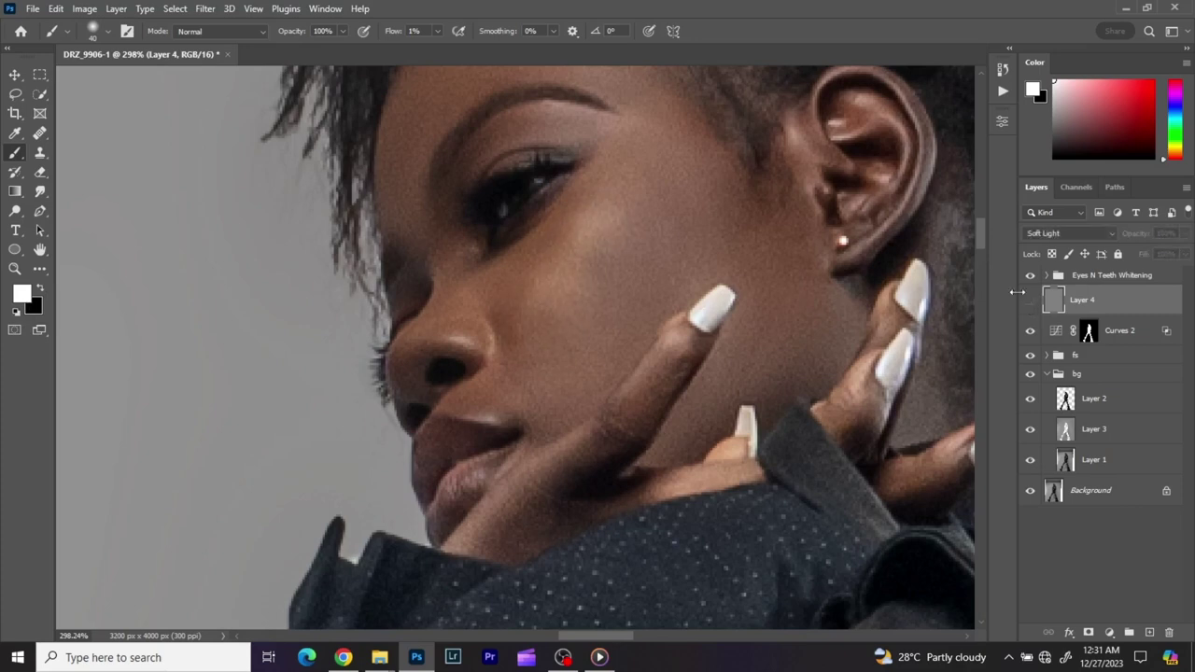
left_click(1001, 71)
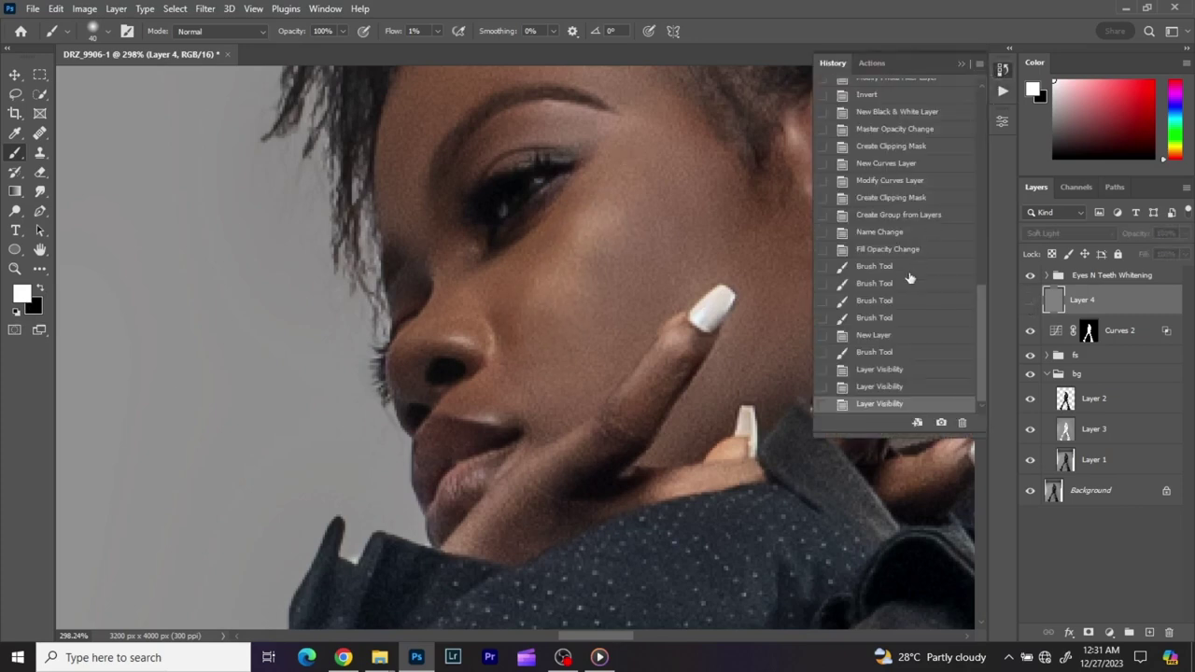
left_click(875, 338)
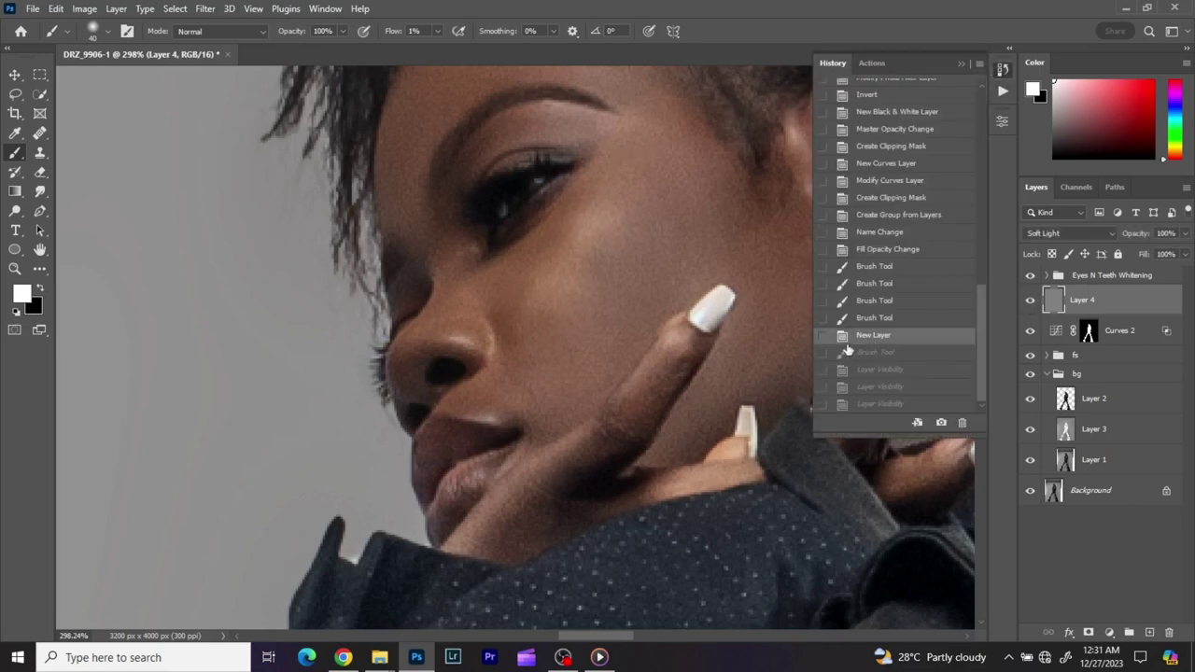
Paint black over the cheek beside the nose on the gray Soft Light layer and toggle the layer to compare the shading.
left_click(41, 287)
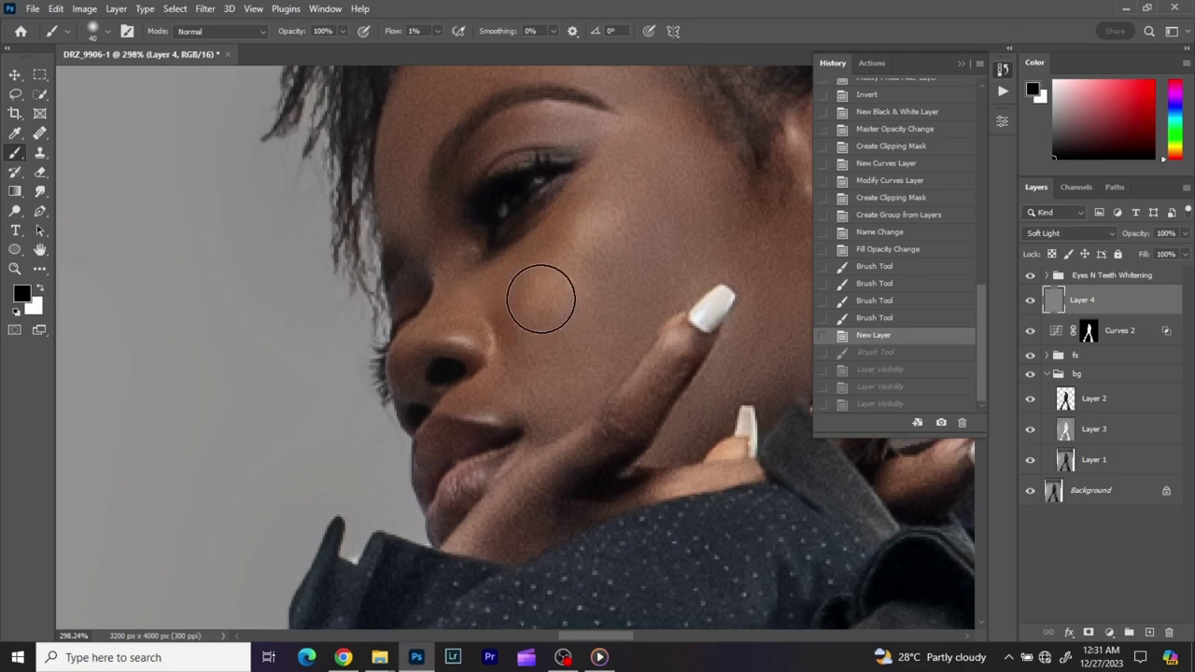
left_click_drag(513, 336, 539, 371)
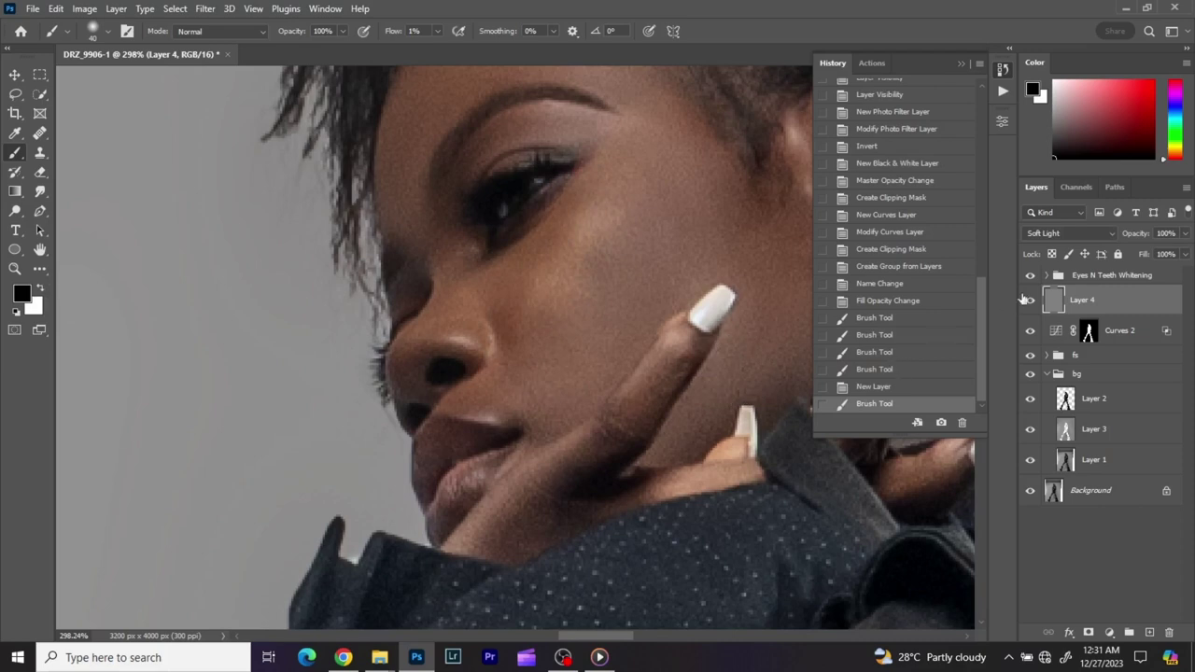
left_click(1031, 300)
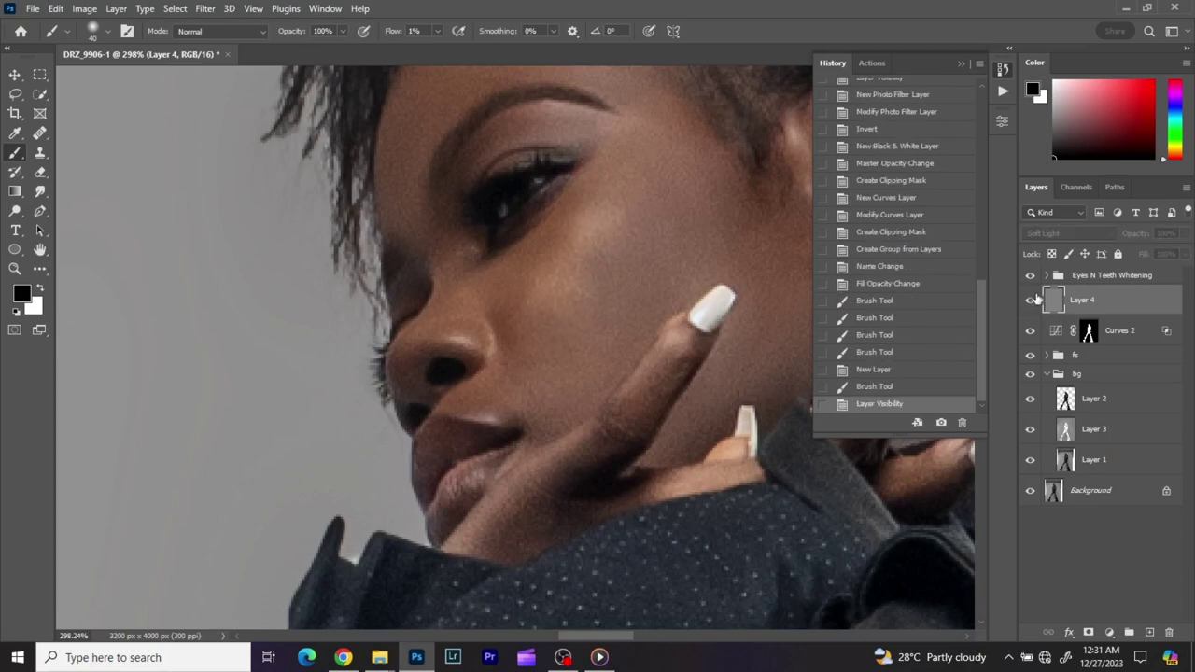
left_click(1031, 300)
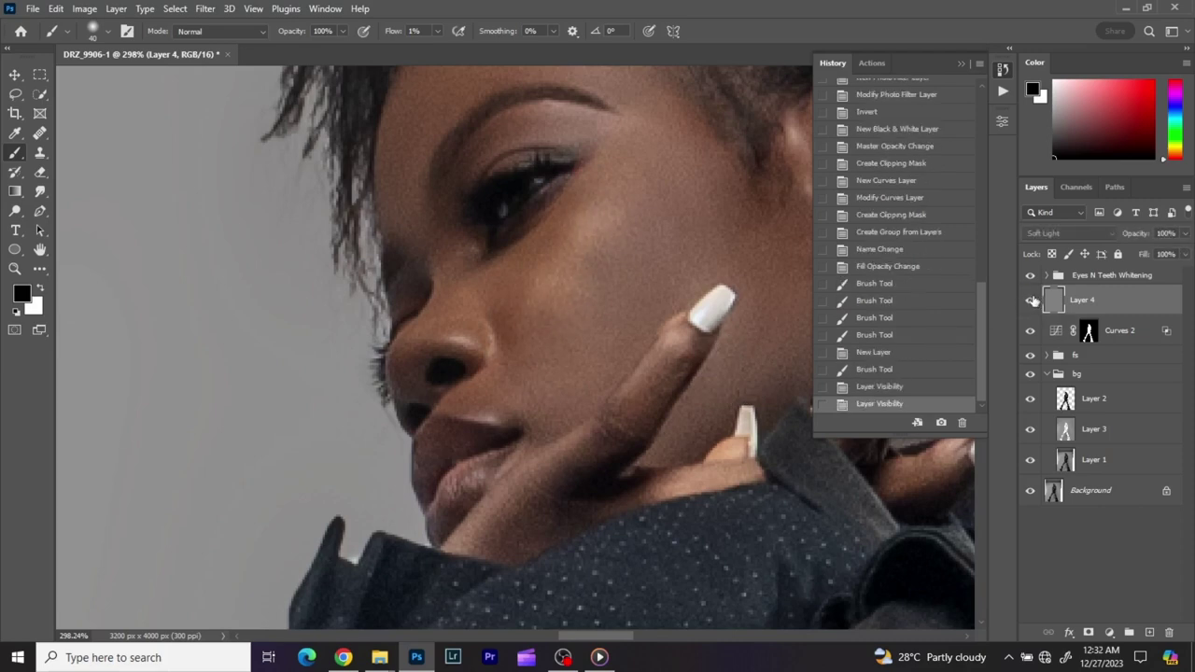
Roll the history back to the New Layer state to discard the black brushwork, and close the History panel.
left_click(884, 269)
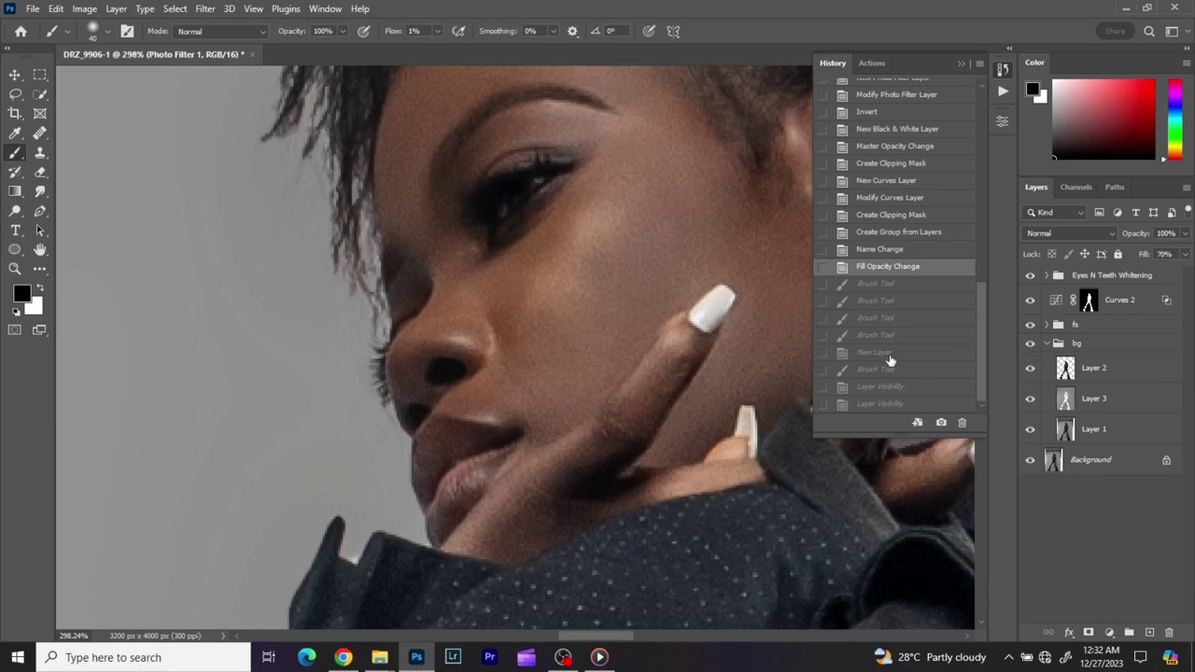
left_click(878, 353)
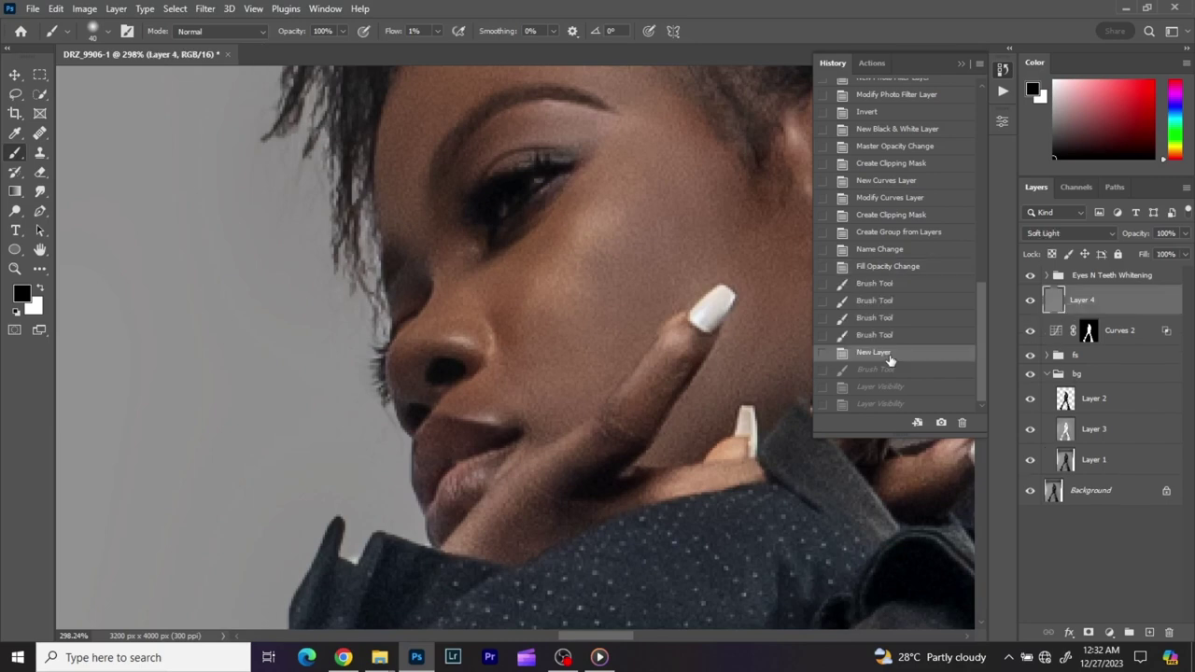
left_click(868, 285)
left_click(866, 300)
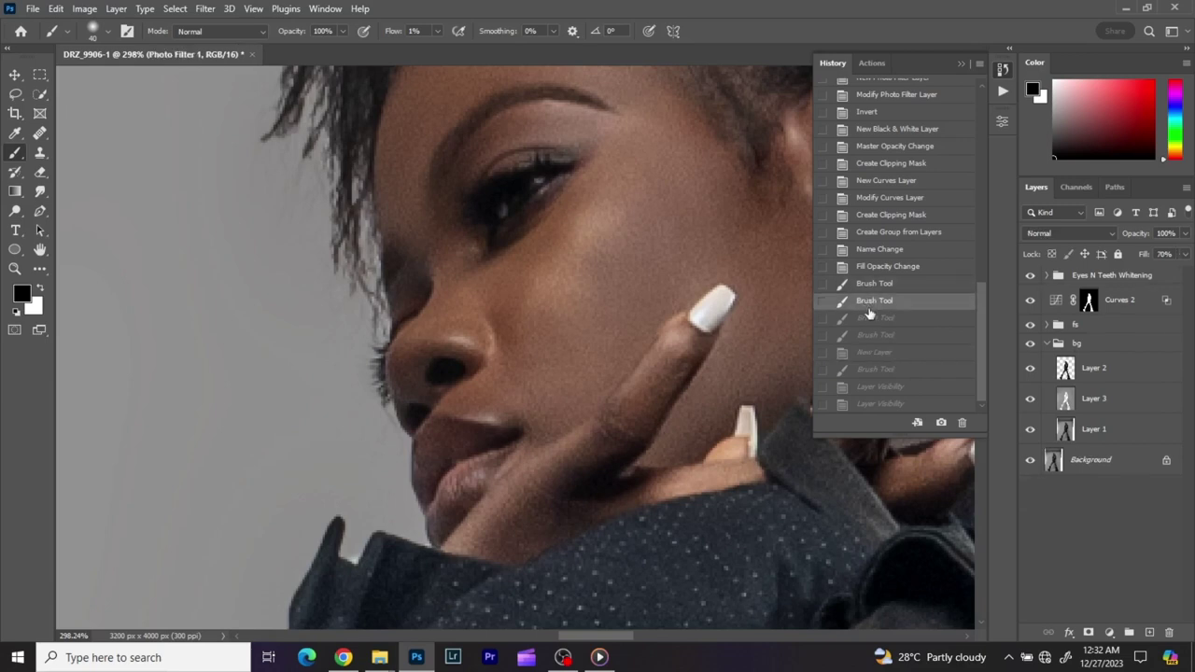
left_click(878, 354)
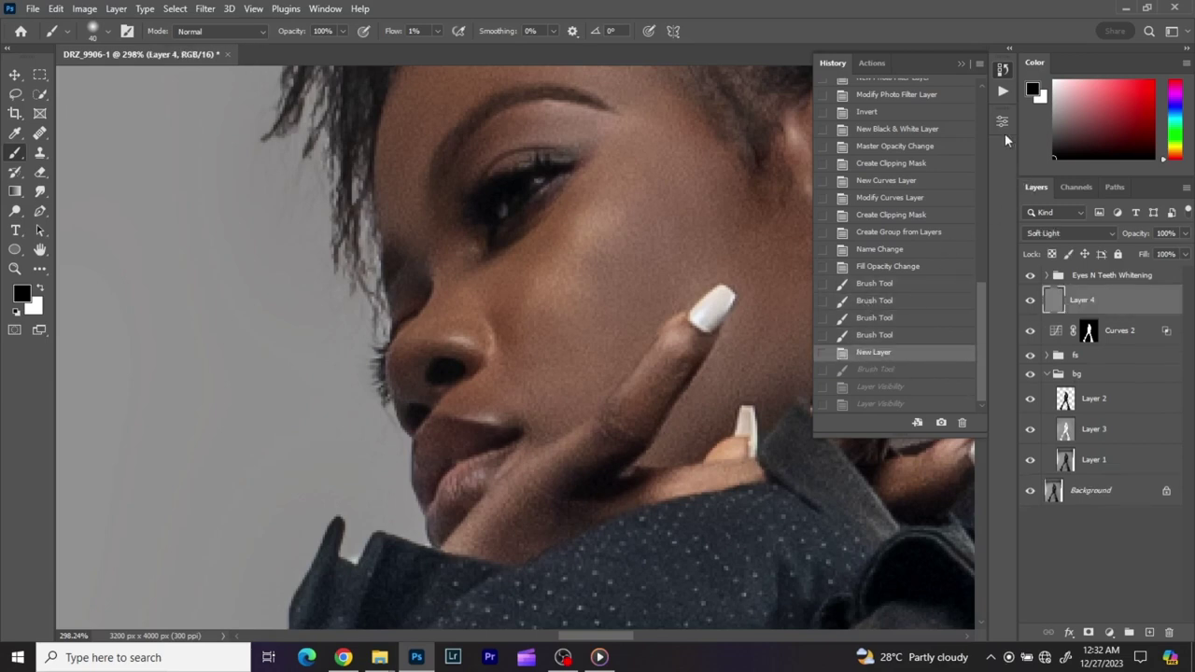
left_click(1003, 69)
Reduce the brush to size 6 for burning fine shadows around the nose in black on the gray Soft Light layer.
scroll(546, 349, "down", 2)
scroll(547, 349, "down", 2)
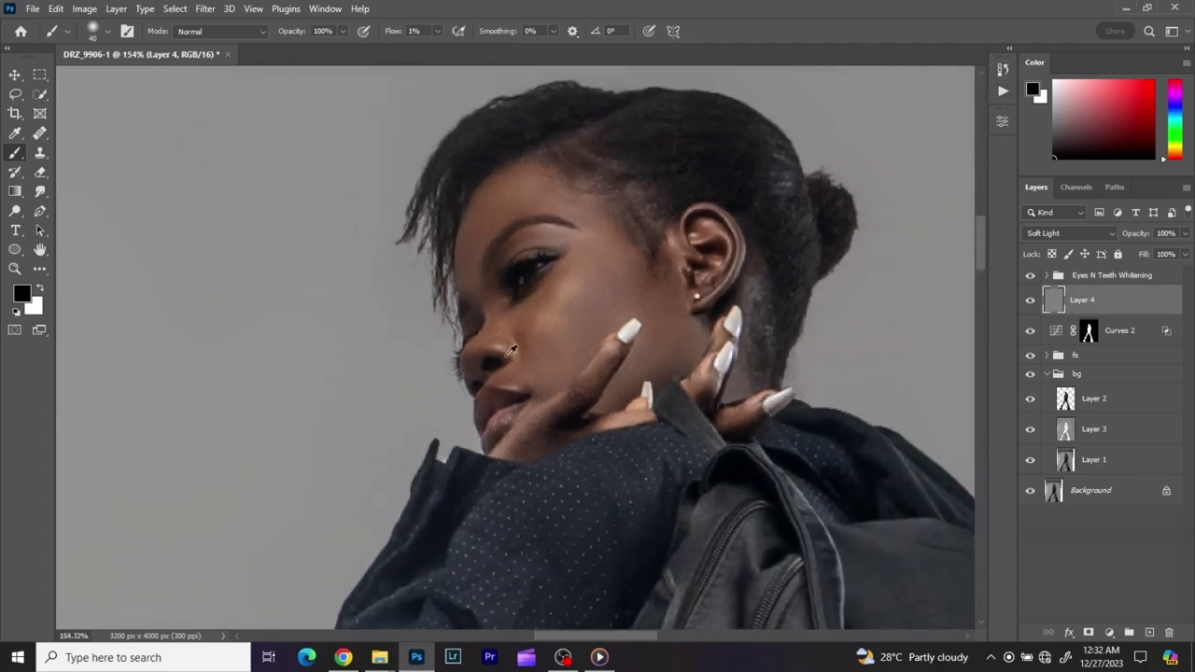
scroll(495, 343, "up", 2)
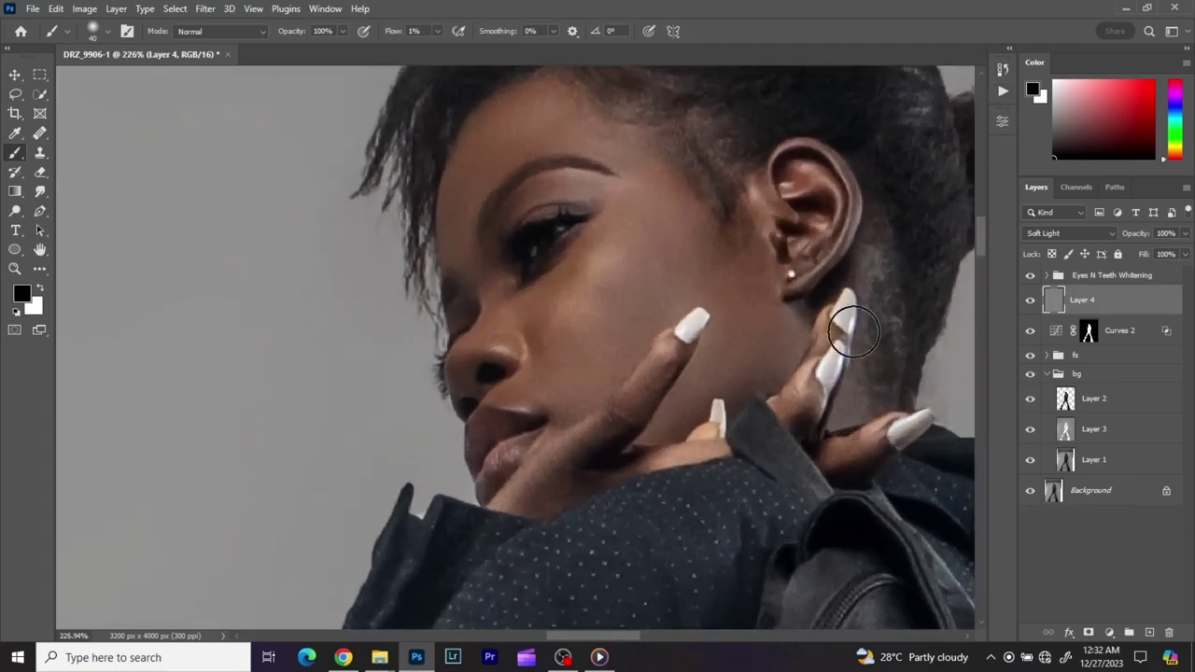
key("bracketleft")
key("bracketleft")
key("bracketleft")
key("bracketleft")
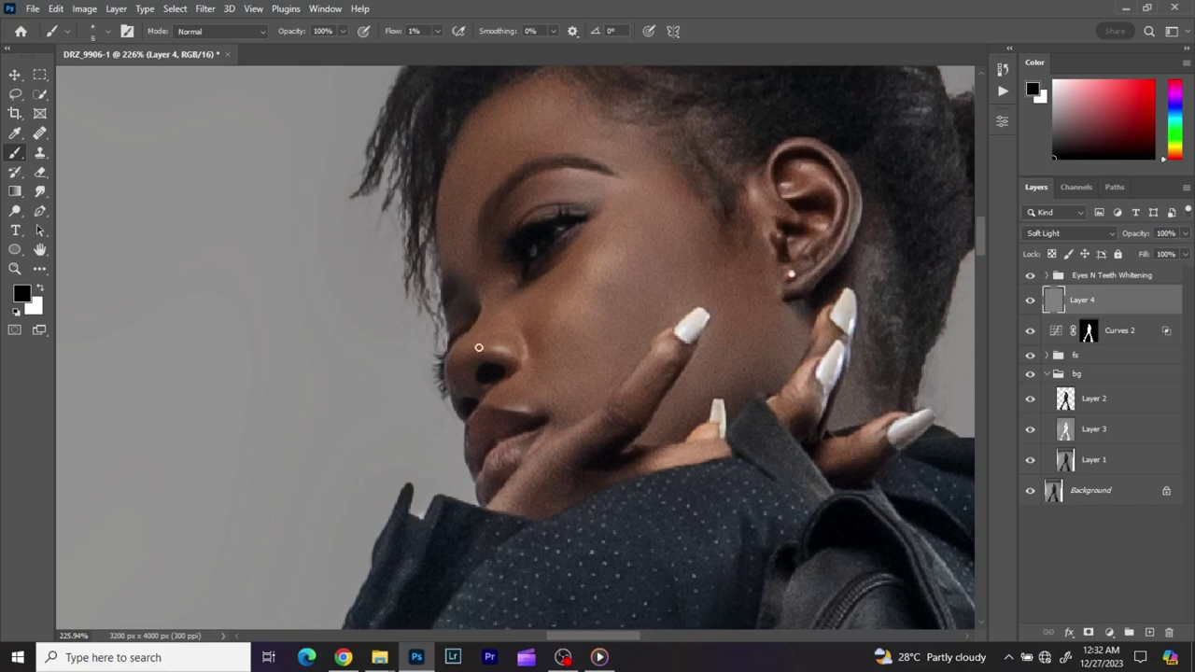
Switch to white and resize the brush to 9 for dodging small facial highlights on the gray Soft Light layer.
key("bracketright")
key("bracketright")
key("bracketright")
key("bracketright")
key("bracketright")
key("bracketright")
key("bracketright")
key("bracketleft")
key("bracketleft")
key("bracketleft")
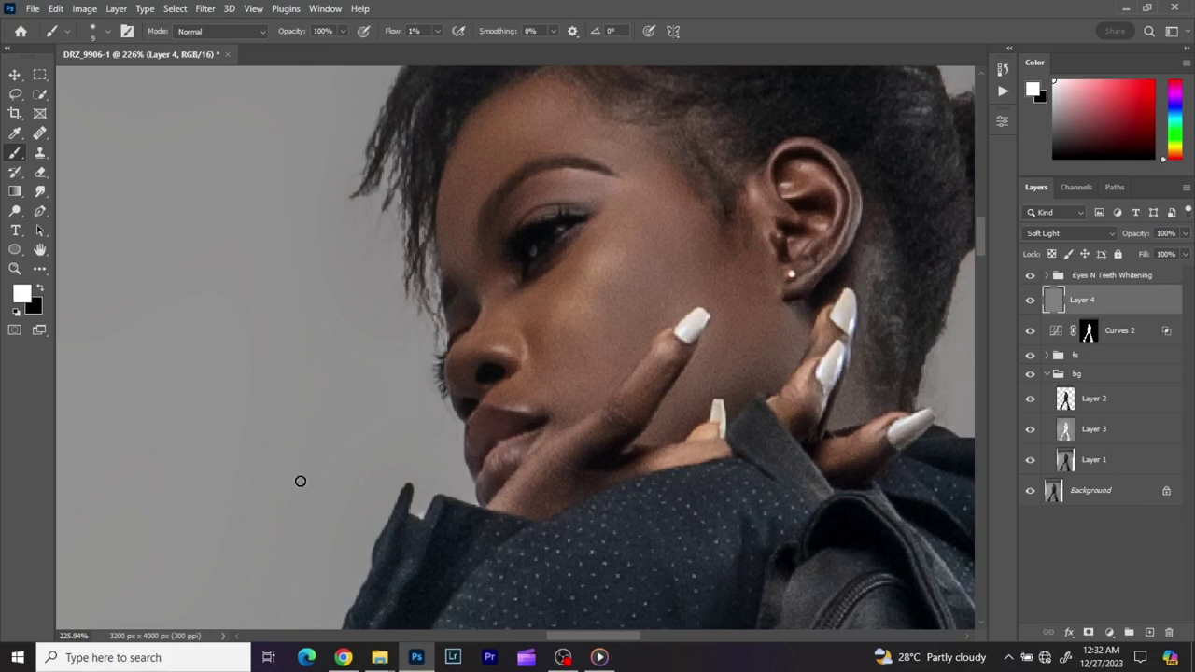
Switch back to black and burn the facial shadows on the gray Soft Light layer, enlarging the brush to size 35.
left_click(41, 290)
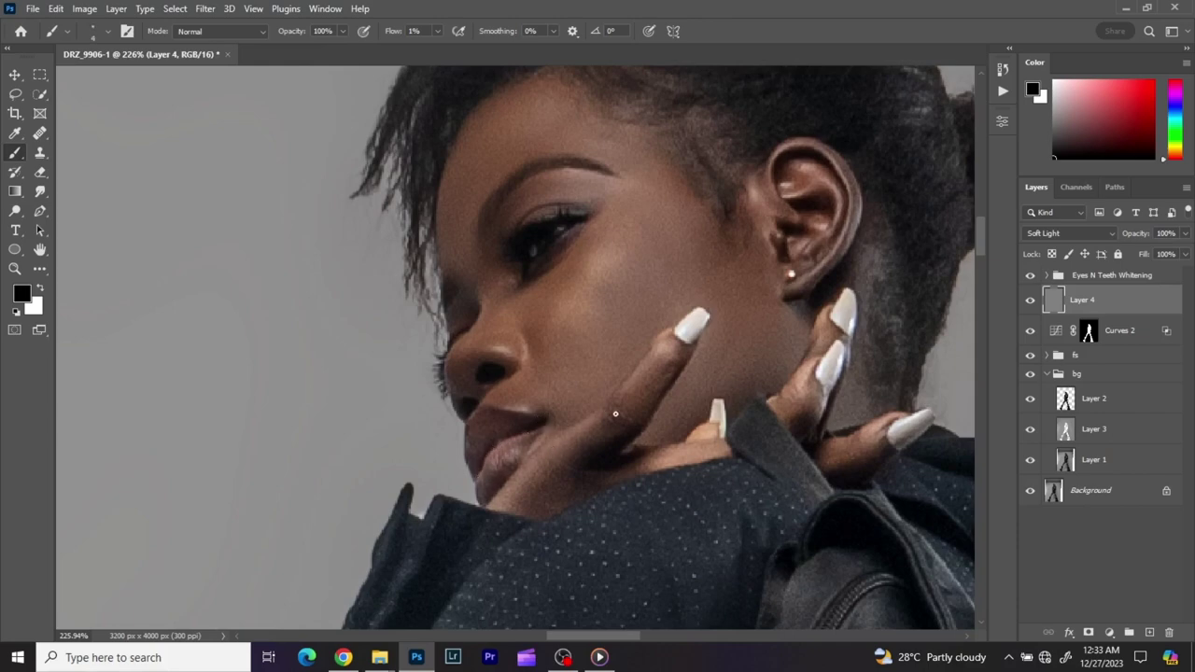
scroll(616, 413, "down", 2)
scroll(619, 411, "up", 3)
scroll(622, 408, "down", 1)
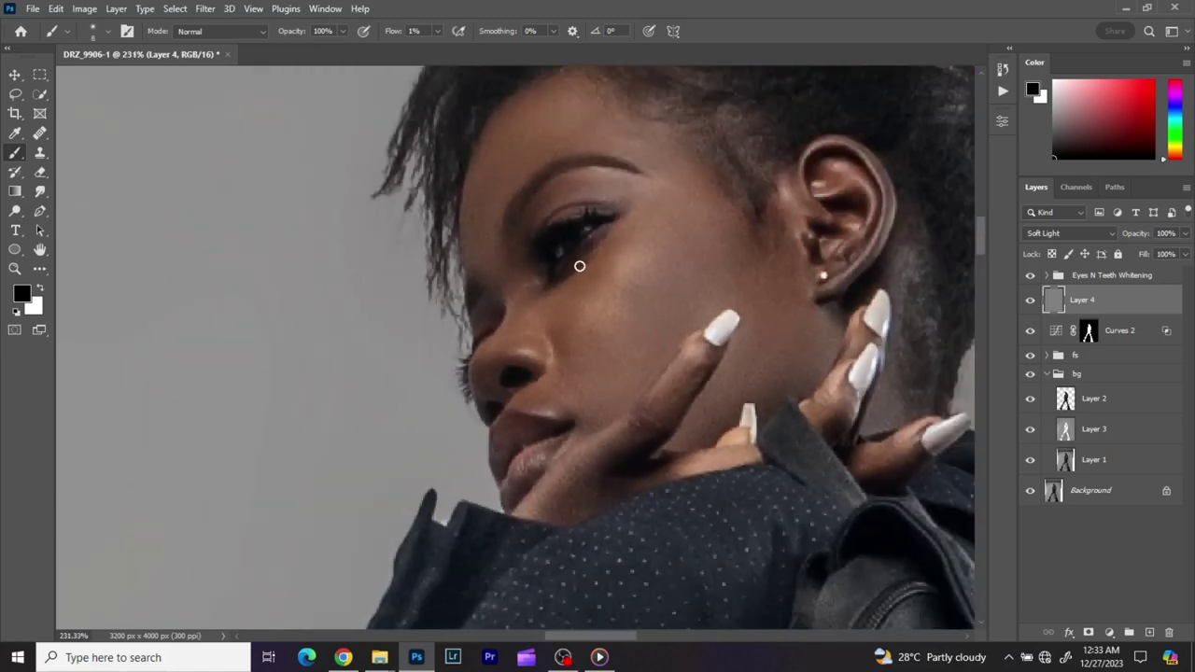
key("bracketright")
key("bracketright")
key("bracketright")
key("bracketright")
key("bracketright")
key("bracketright")
Toggle the gray Soft Light layer's visibility to compare the face with and without the dodging and burning.
left_click(1029, 300)
left_click(1029, 300)
left_click(1024, 301)
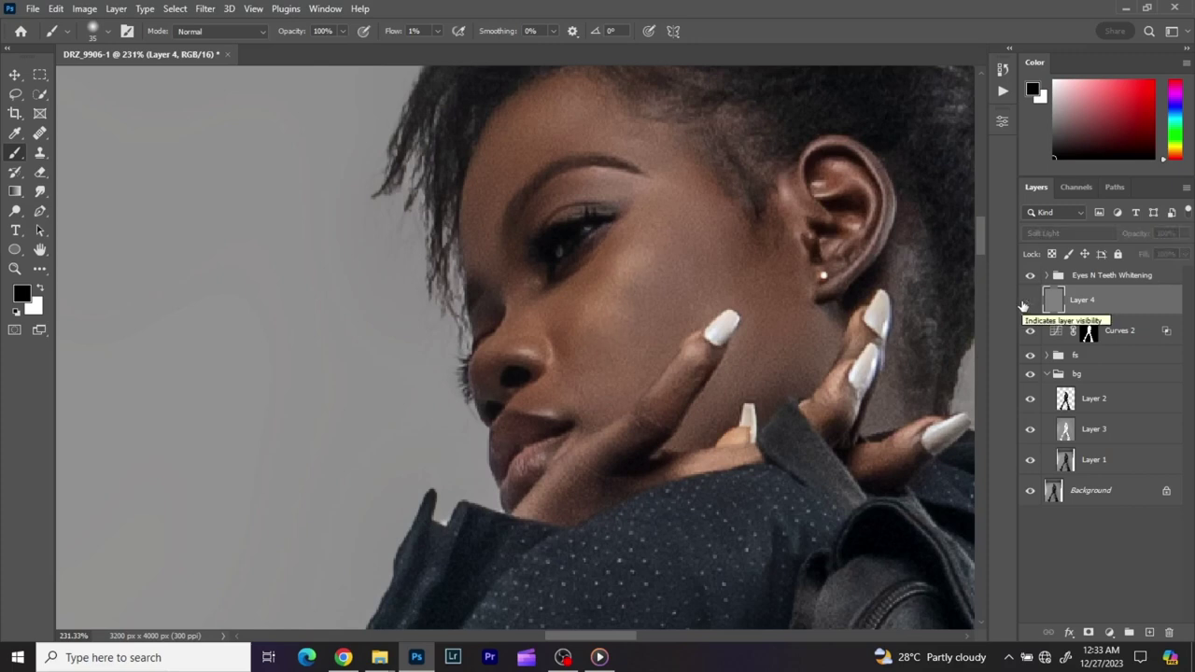
left_click(1025, 302)
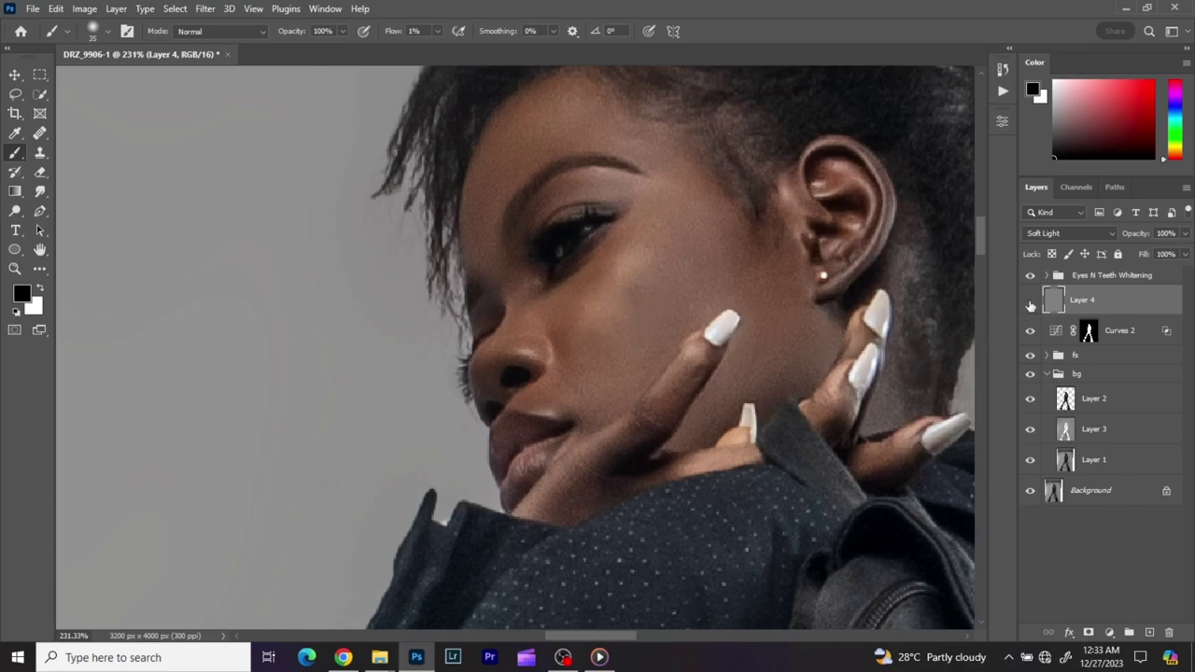
left_click(1031, 303)
left_click(1031, 303)
Group all layers and groups above the Background and name the group skin.
left_click(15, 74)
scroll(681, 208, "down", 10)
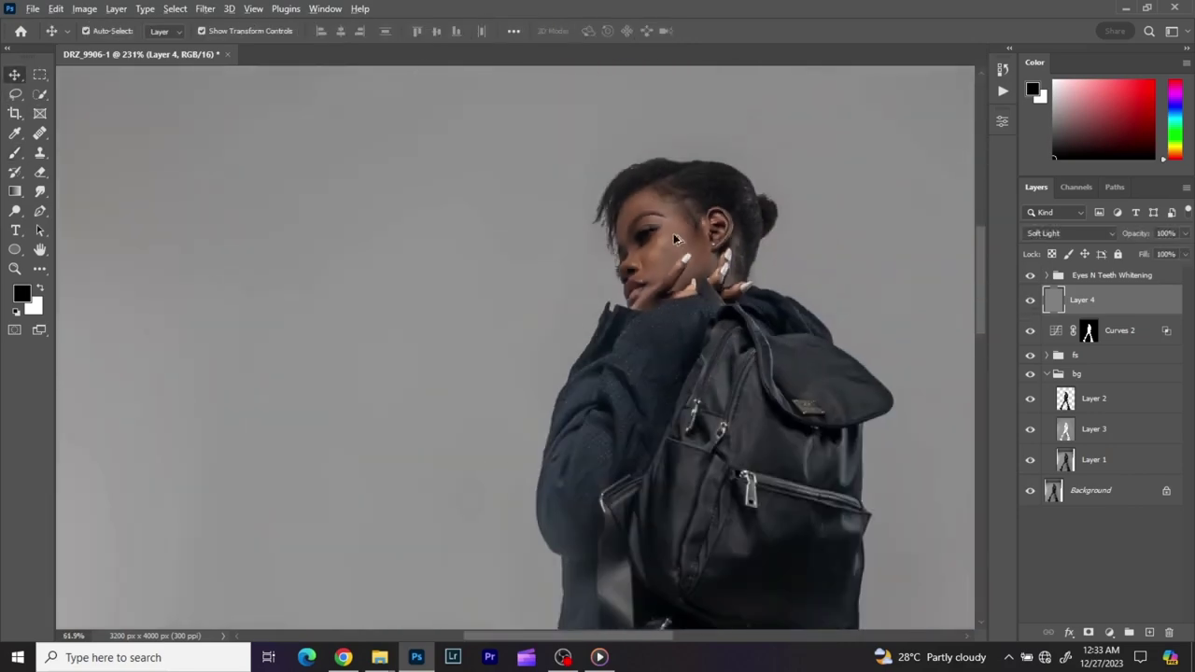
scroll(730, 253, "down", 2)
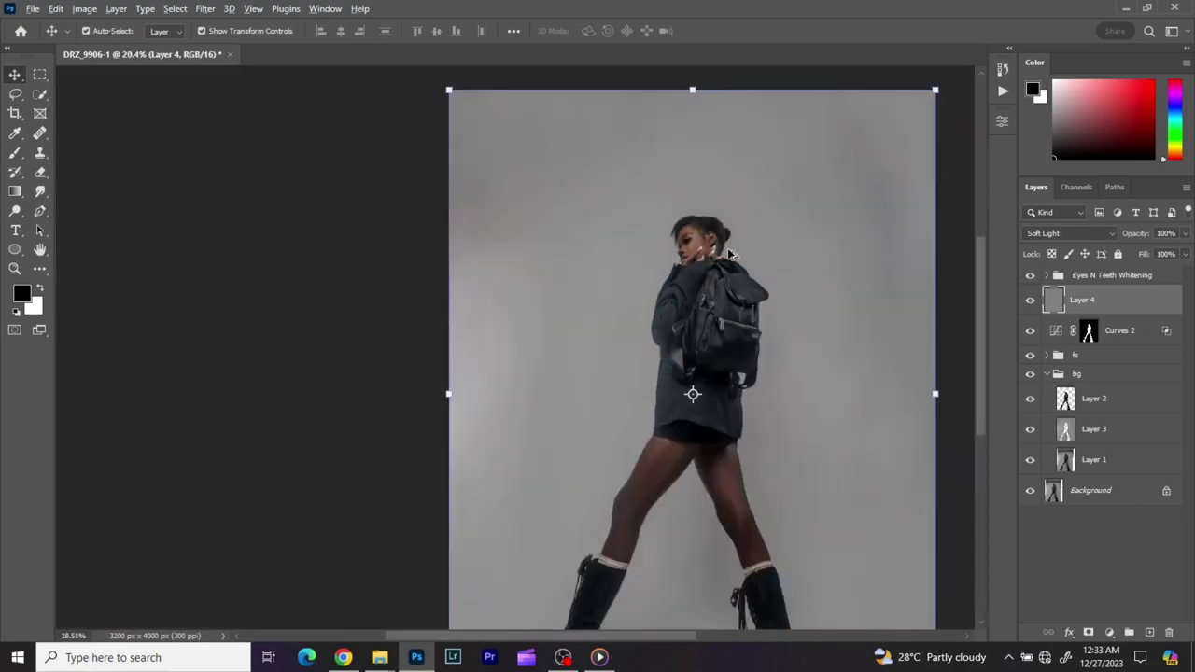
scroll(724, 252, "down", 2)
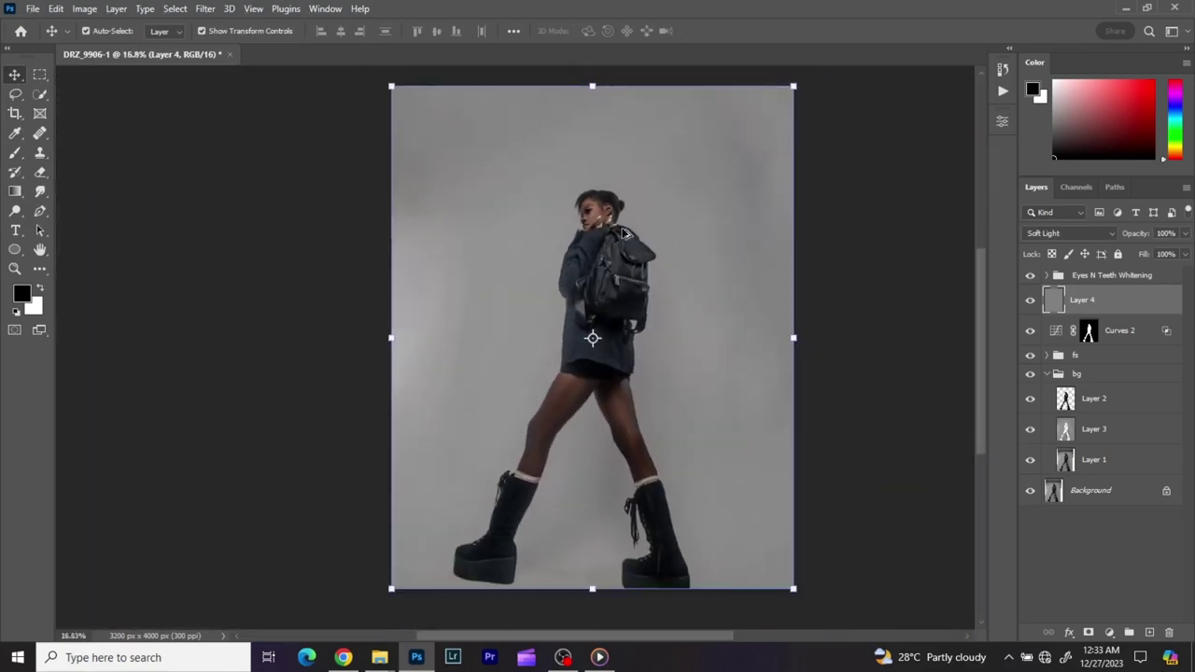
left_click(1148, 278)
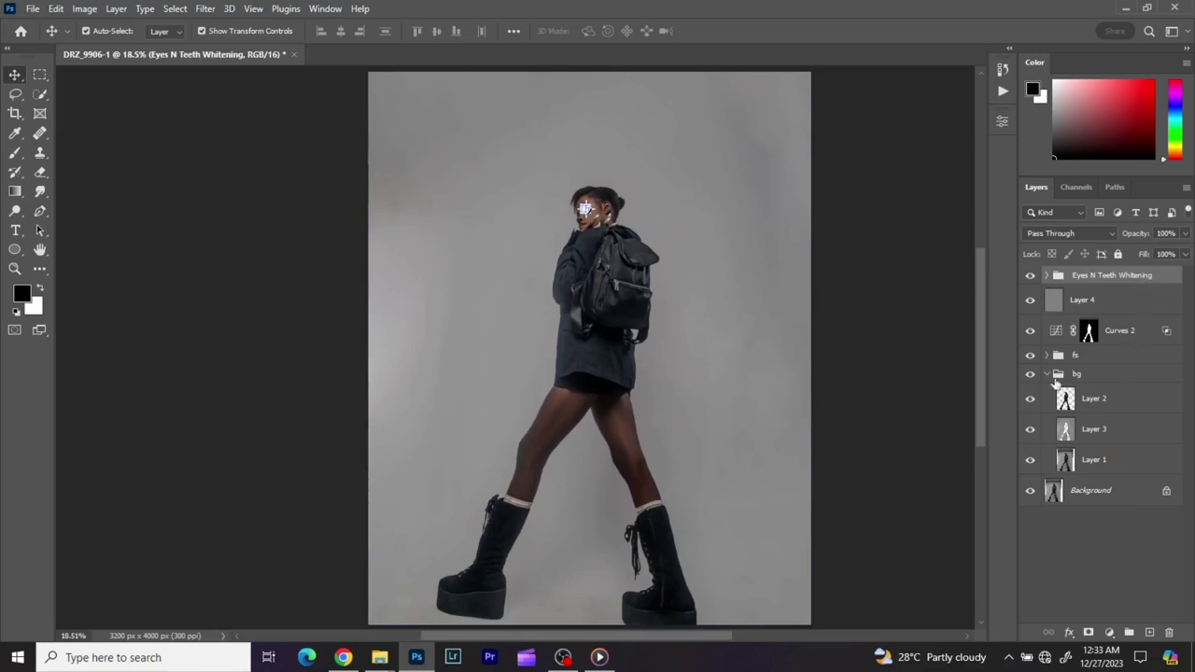
left_click(1047, 375)
left_click(1108, 377, "shift")
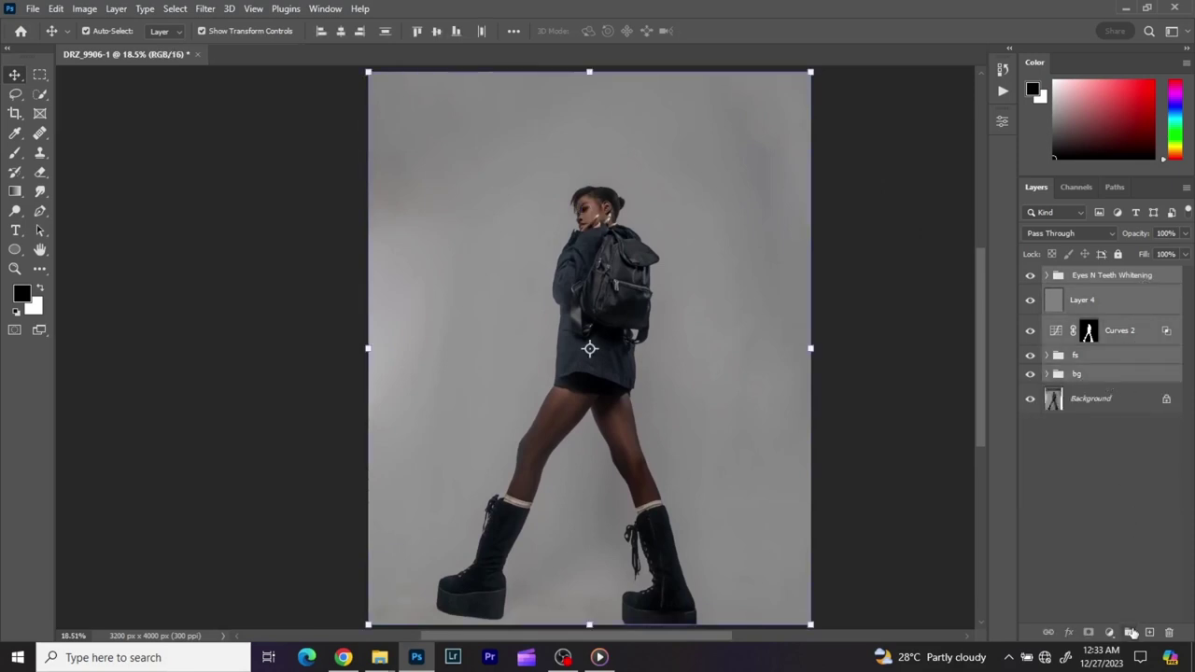
key("ctrl+g")
double_click(1088, 277)
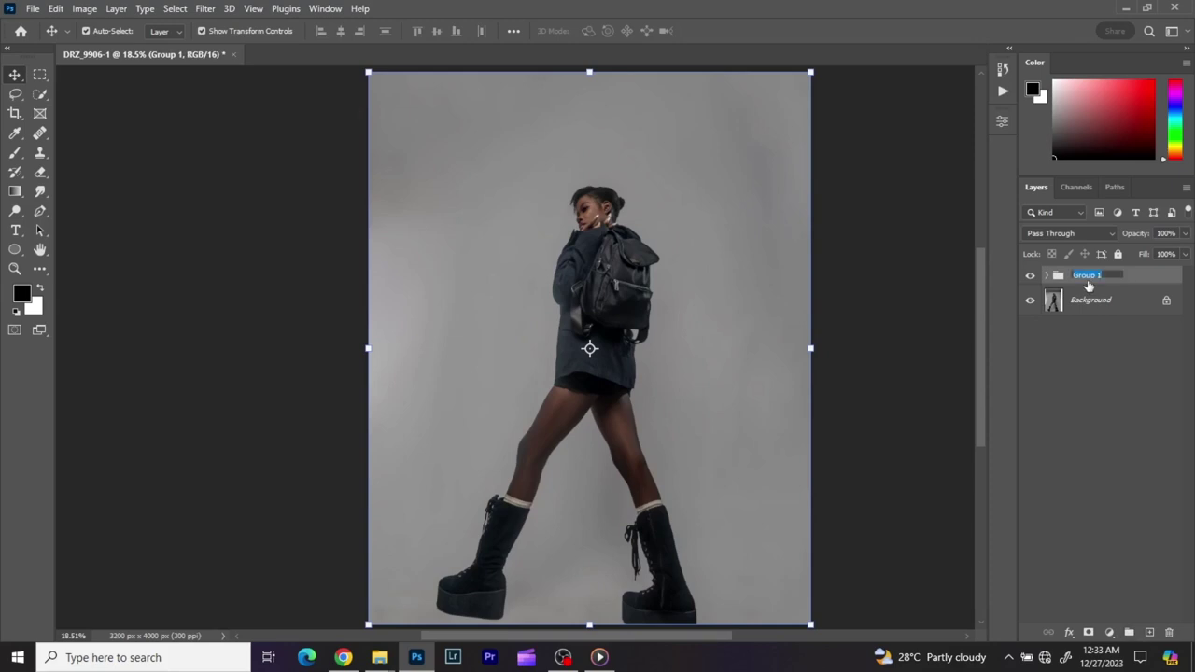
type("skin")
key("Return")
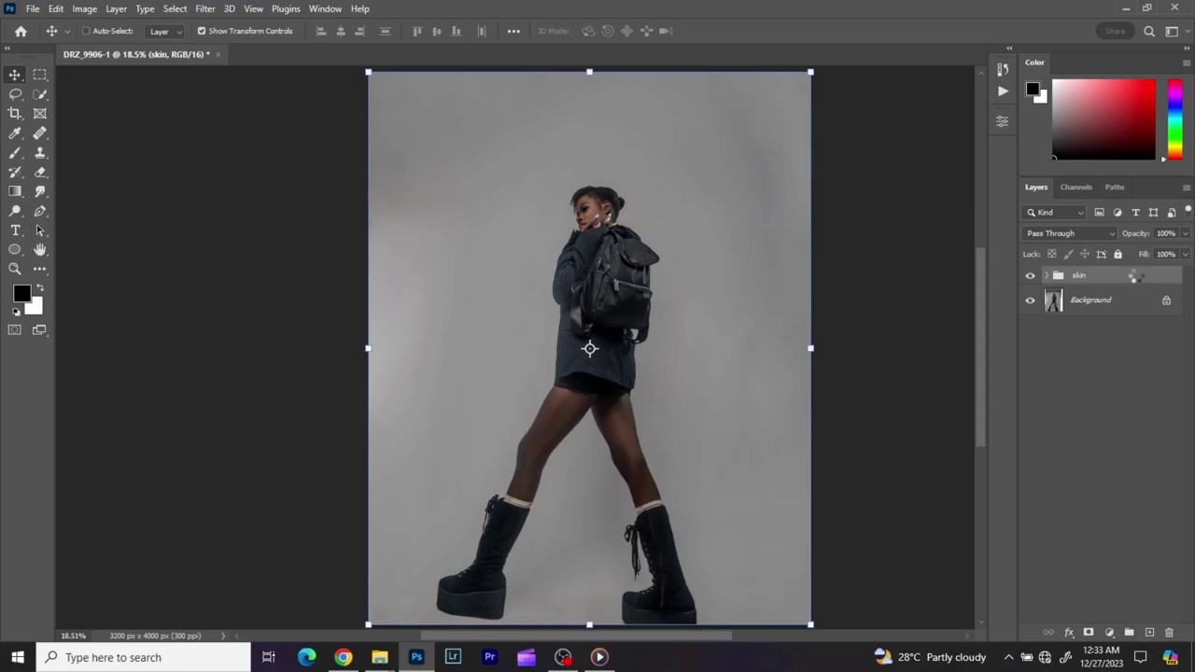
Stamp all visible layers into a new layer above the skin group and open it in the Camera Raw Filter.
key("ctrl+alt+shift+e")
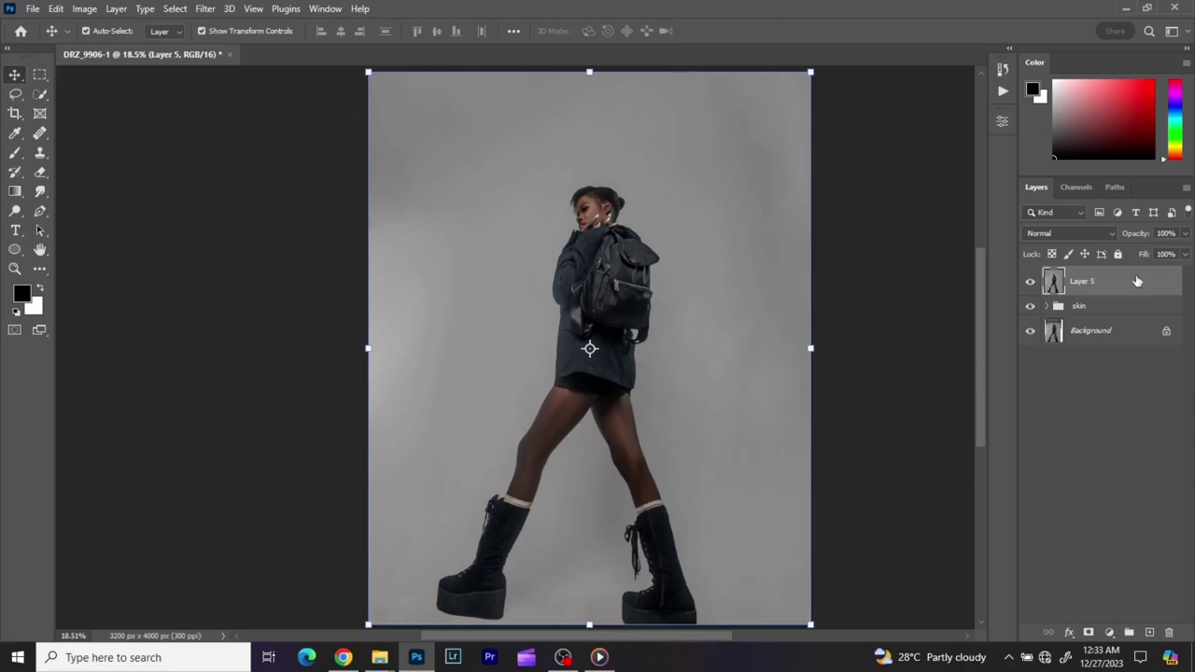
key("x")
left_click(207, 11)
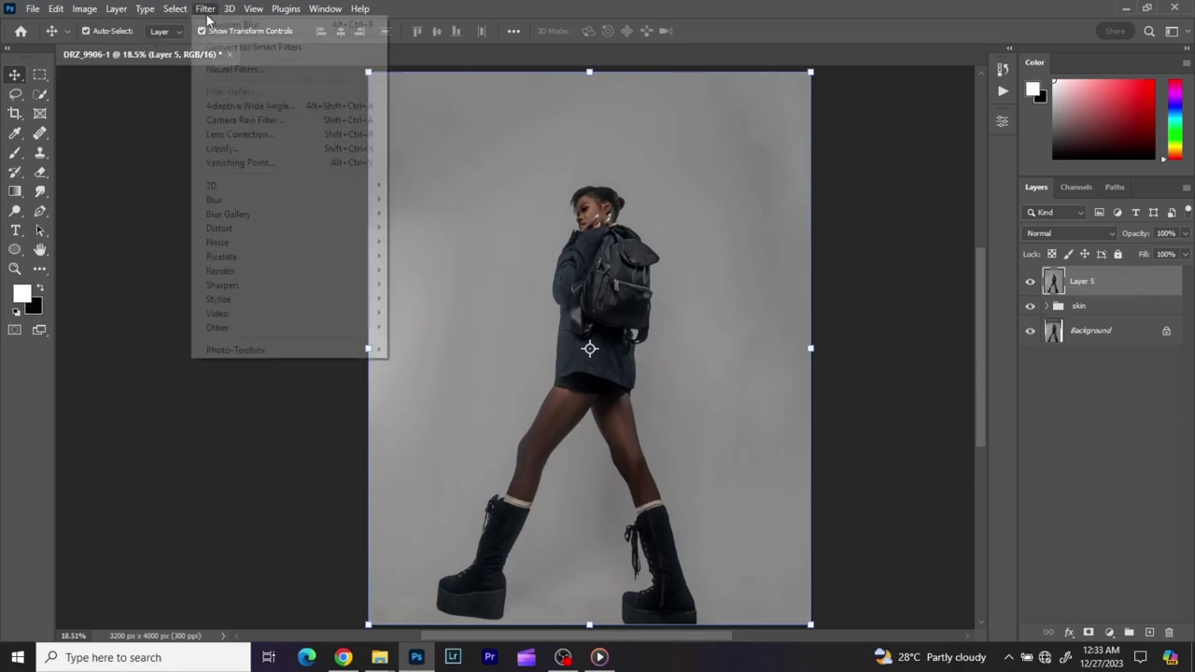
left_click(235, 120)
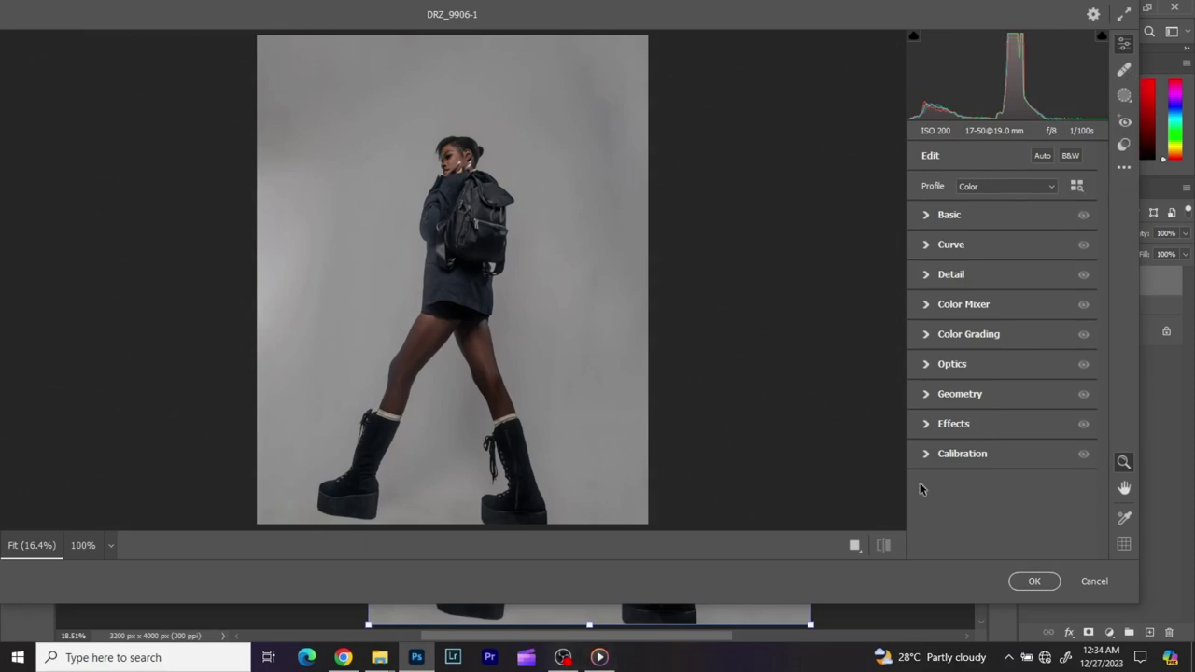
Calibrate the primaries: red hue +5 and saturation +3, green hue +8 and saturation +7, blue hue +7 and saturation +7.
left_click(929, 456)
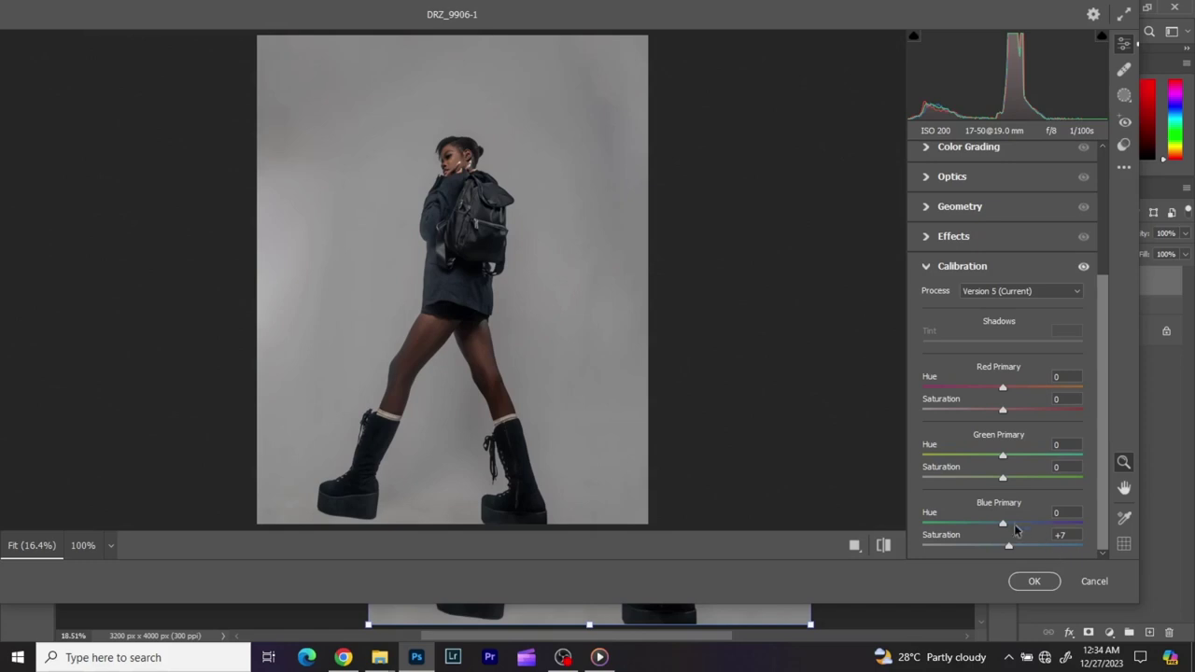
mouse_move(1002, 526)
left_mouse_down()
mouse_move(967, 526)
mouse_move(1046, 521)
mouse_move(1009, 528)
left_mouse_up()
left_click_drag(1005, 481, 1010, 481)
left_click_drag(1006, 454, 1010, 454)
left_click_drag(1004, 411, 1007, 412)
mouse_move(1003, 390)
left_mouse_down()
mouse_move(988, 387)
mouse_move(1007, 386)
left_mouse_up()
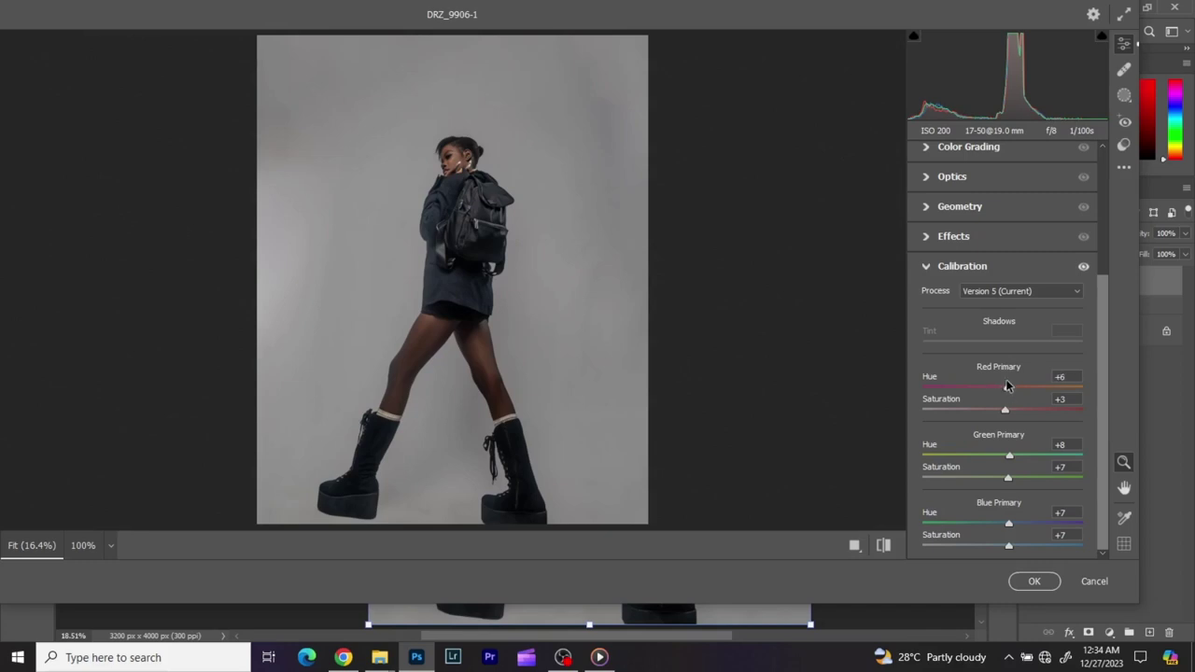
Fine-tune the Red Primary hue to +4 while checking the face up close, and toggle the Calibration effect to compare.
left_click(451, 160)
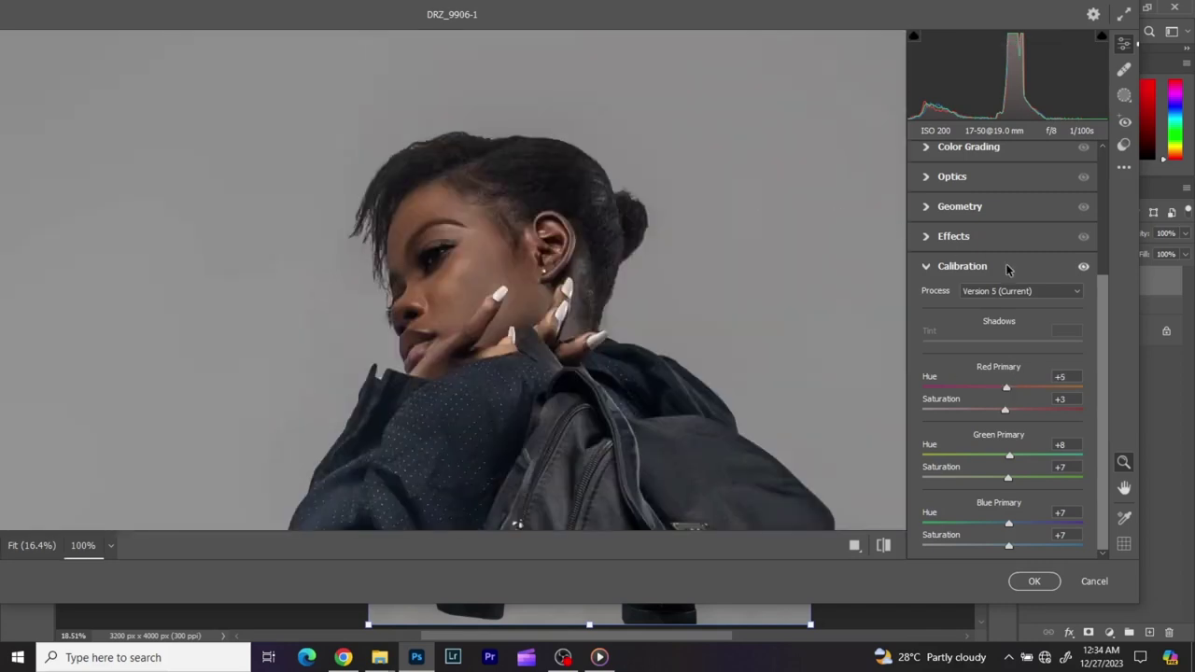
left_click_drag(1007, 390, 988, 387)
left_click(657, 322)
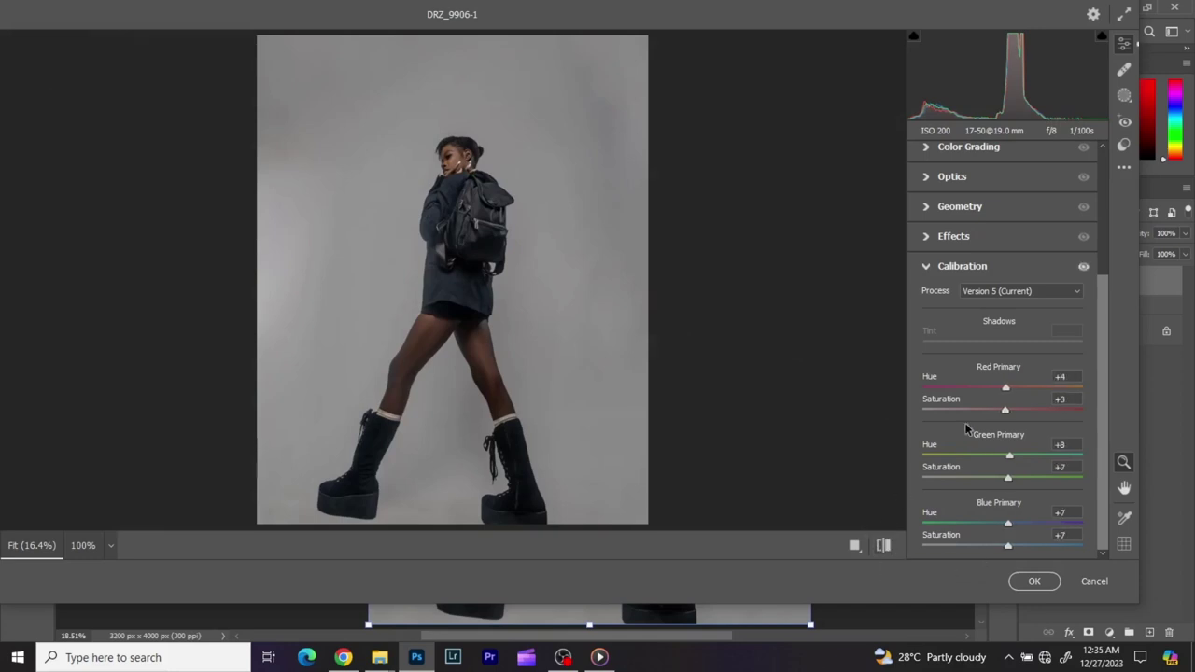
left_click(973, 271)
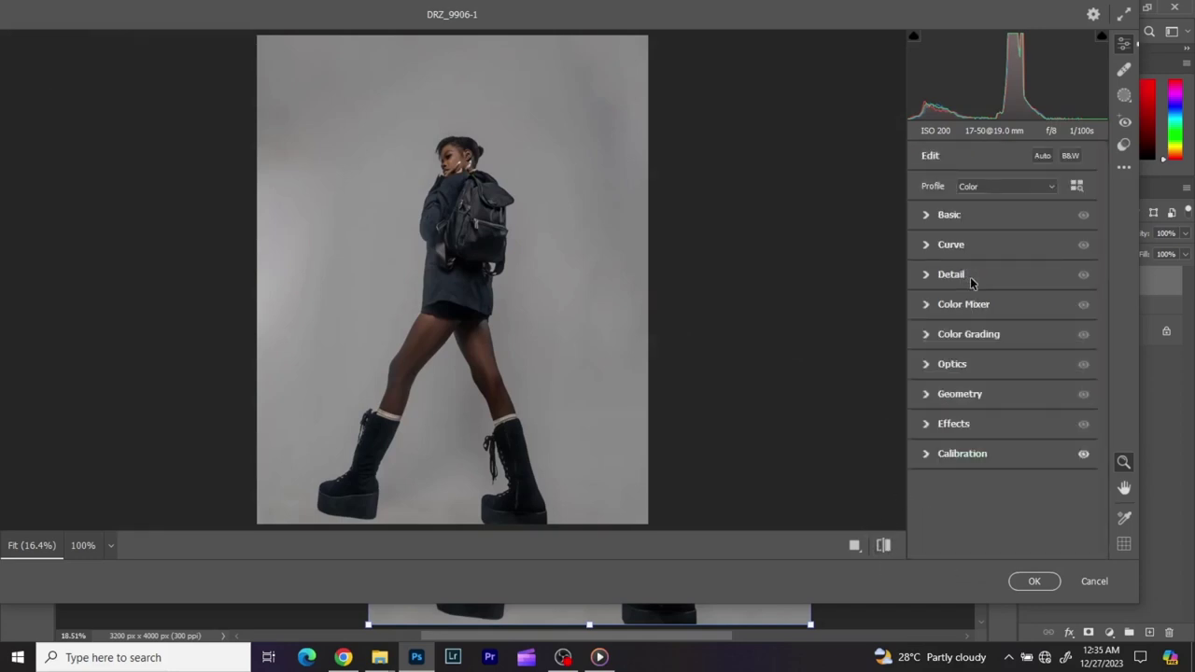
left_click(1084, 455)
left_click(1084, 456)
Use Color Grading to tint the shadows slightly red and the highlights cyan with hue 192 and saturation 7.
left_click(924, 308)
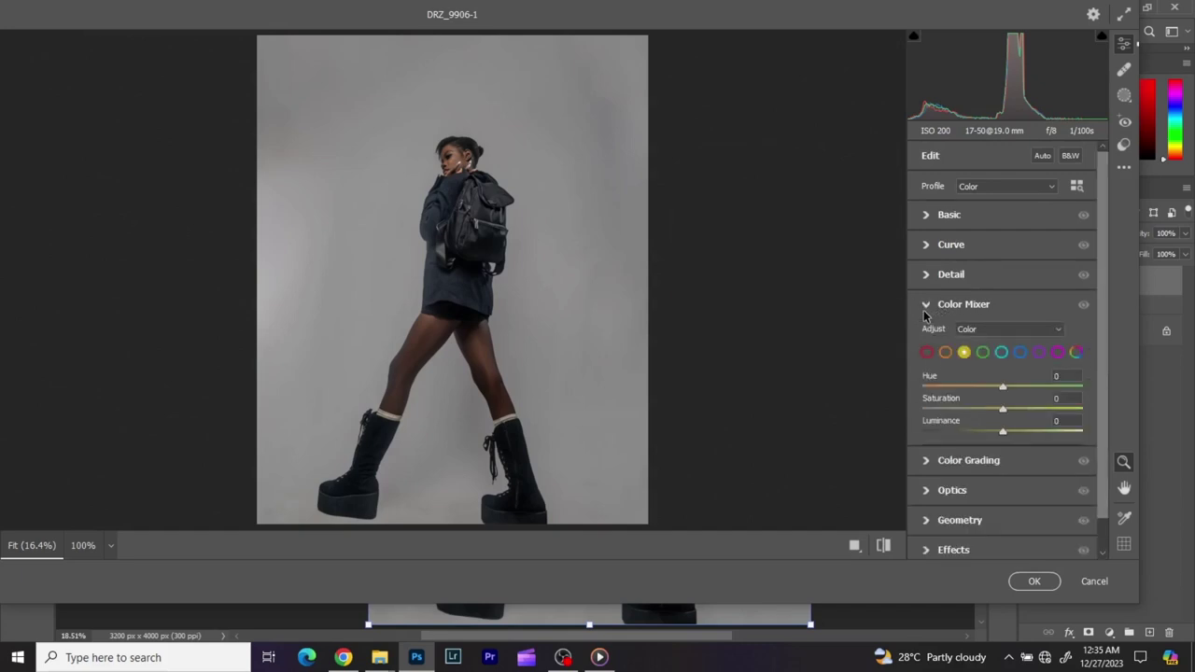
left_click(924, 308)
left_click(933, 334)
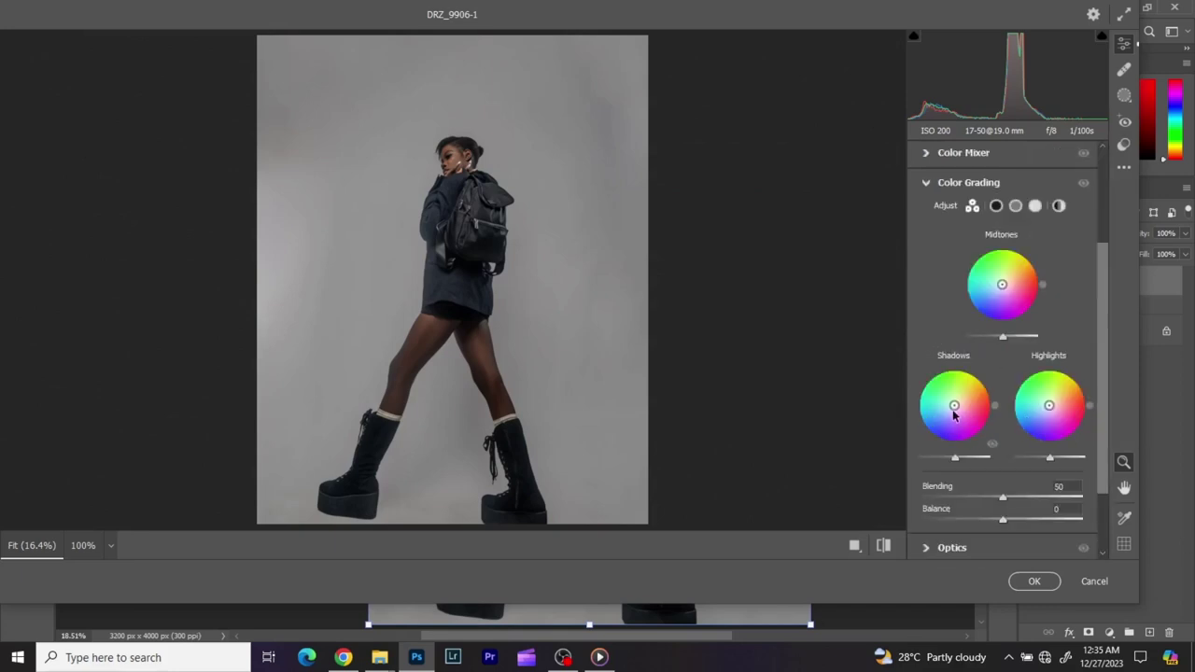
mouse_move(953, 411)
left_mouse_down()
mouse_move(968, 412)
mouse_move(947, 400)
mouse_move(972, 418)
mouse_move(959, 404)
mouse_move(952, 427)
mouse_move(936, 401)
mouse_move(953, 407)
left_mouse_up()
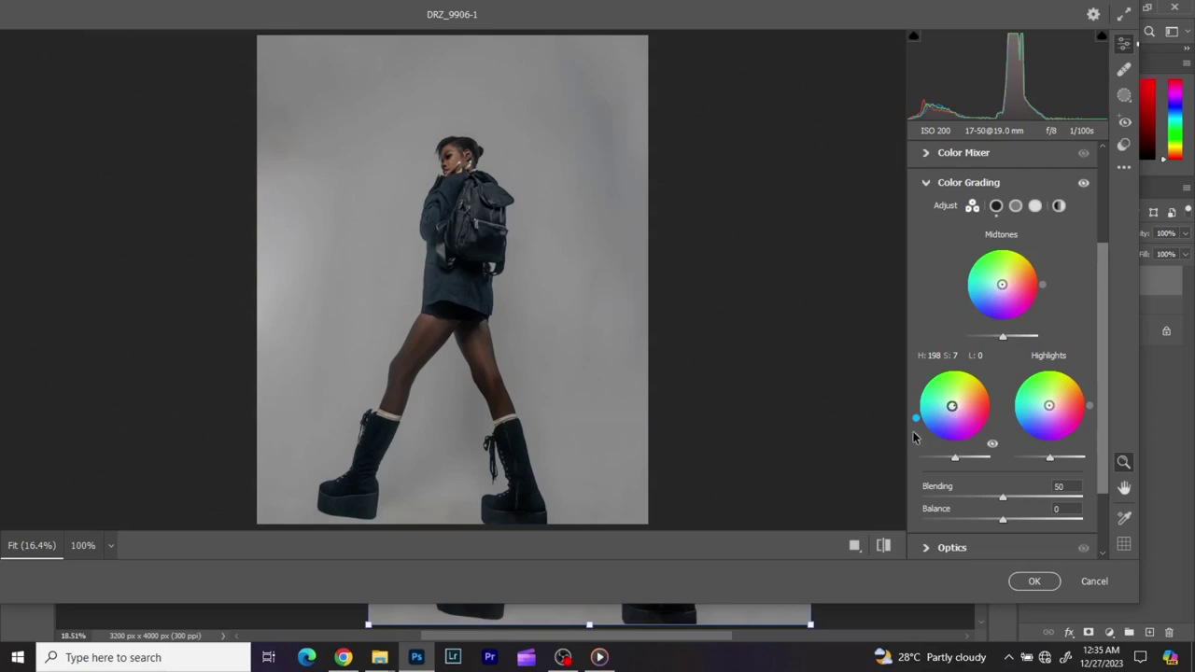
left_click_drag(918, 422, 1016, 425)
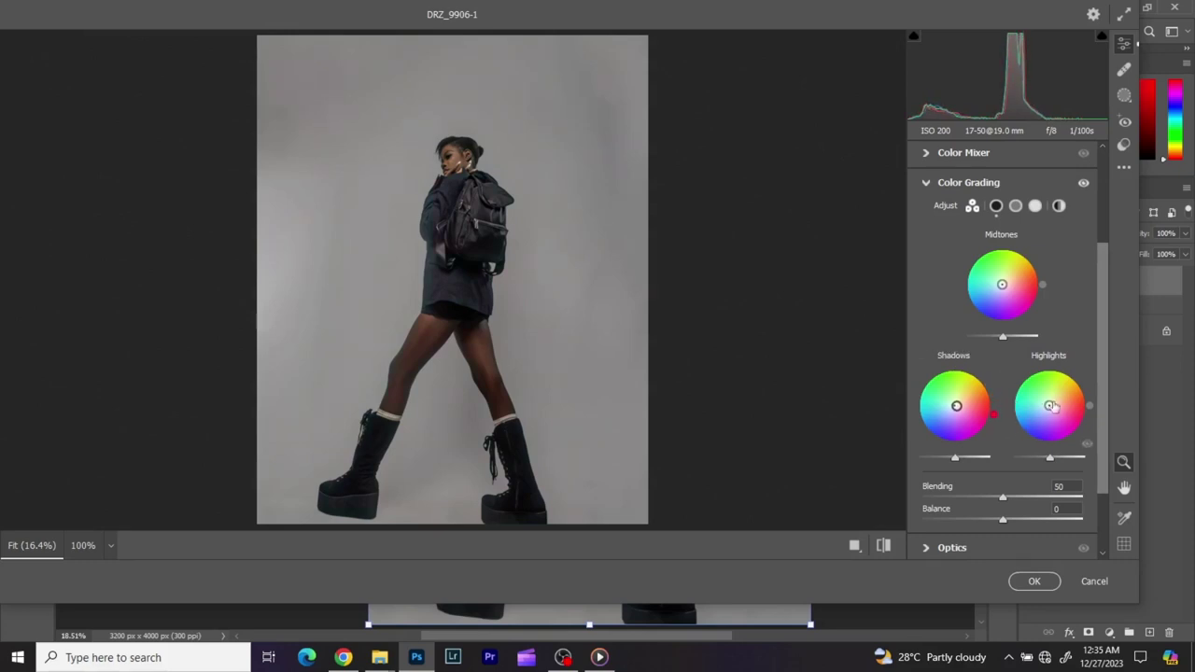
left_click_drag(1088, 405, 982, 423)
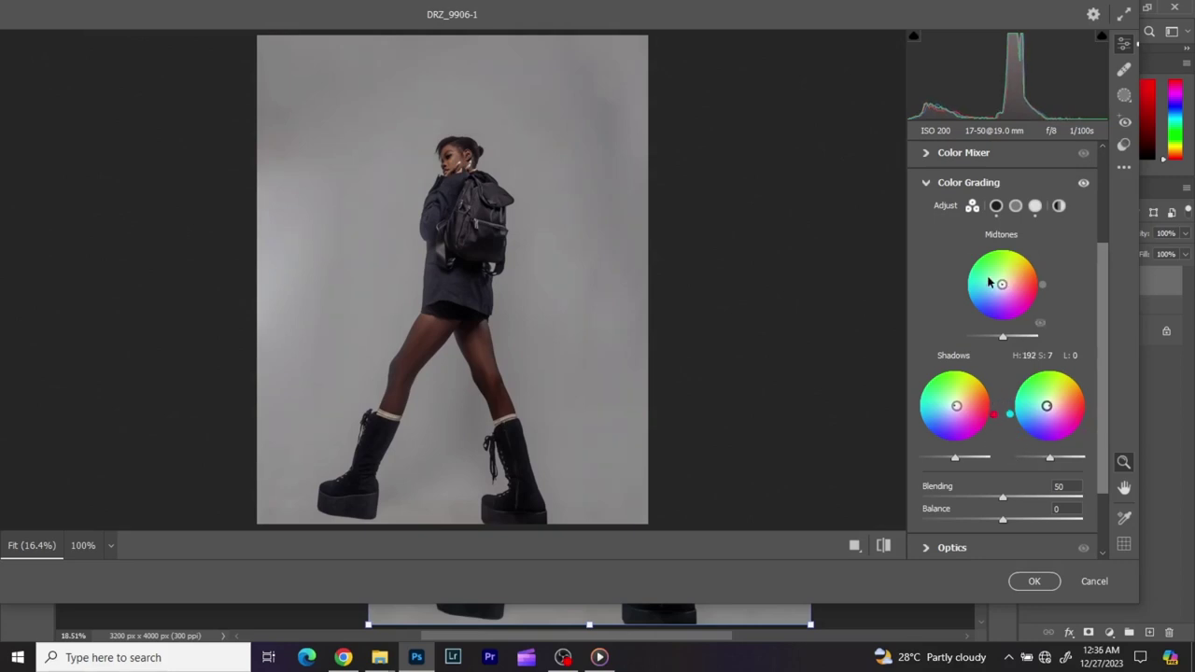
Tint the midtones slightly green in Color Grading and compare the image with the default settings.
left_click_drag(1002, 284, 1004, 286)
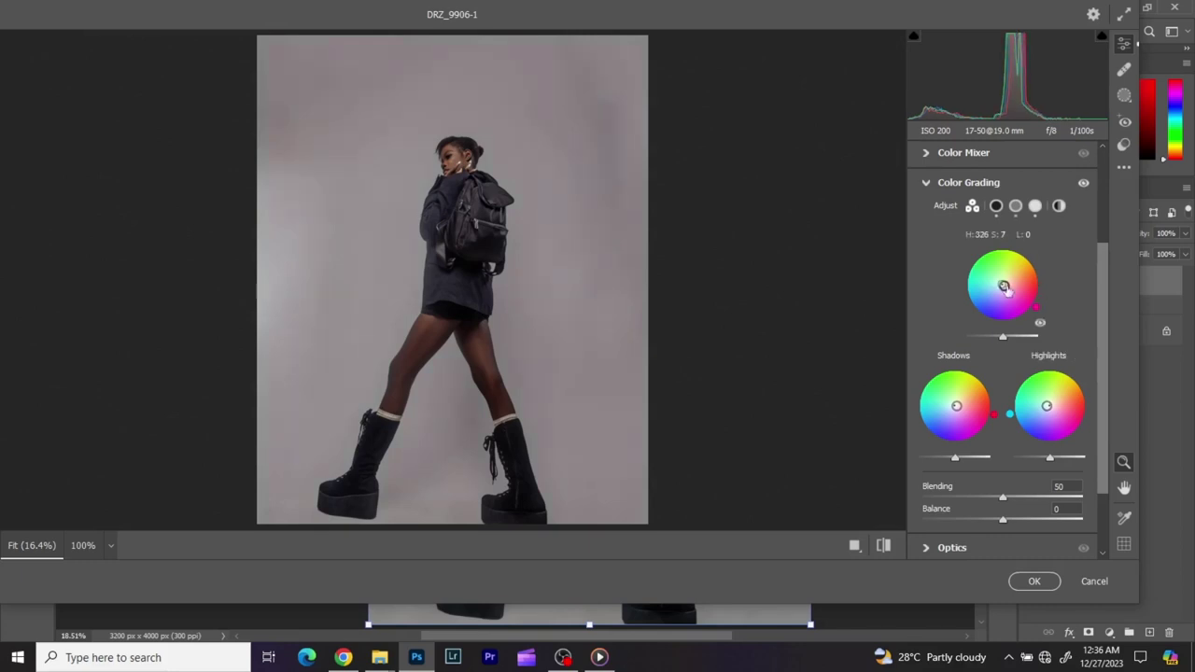
left_click_drag(941, 314, 933, 234)
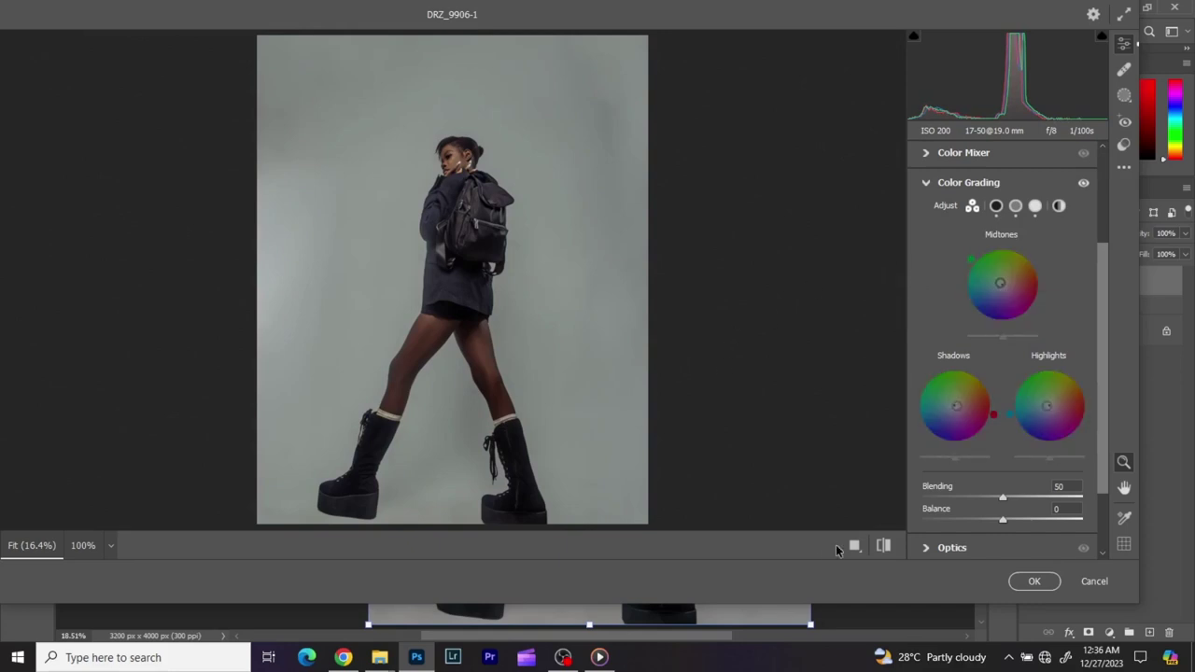
left_click(884, 547)
left_click(884, 546)
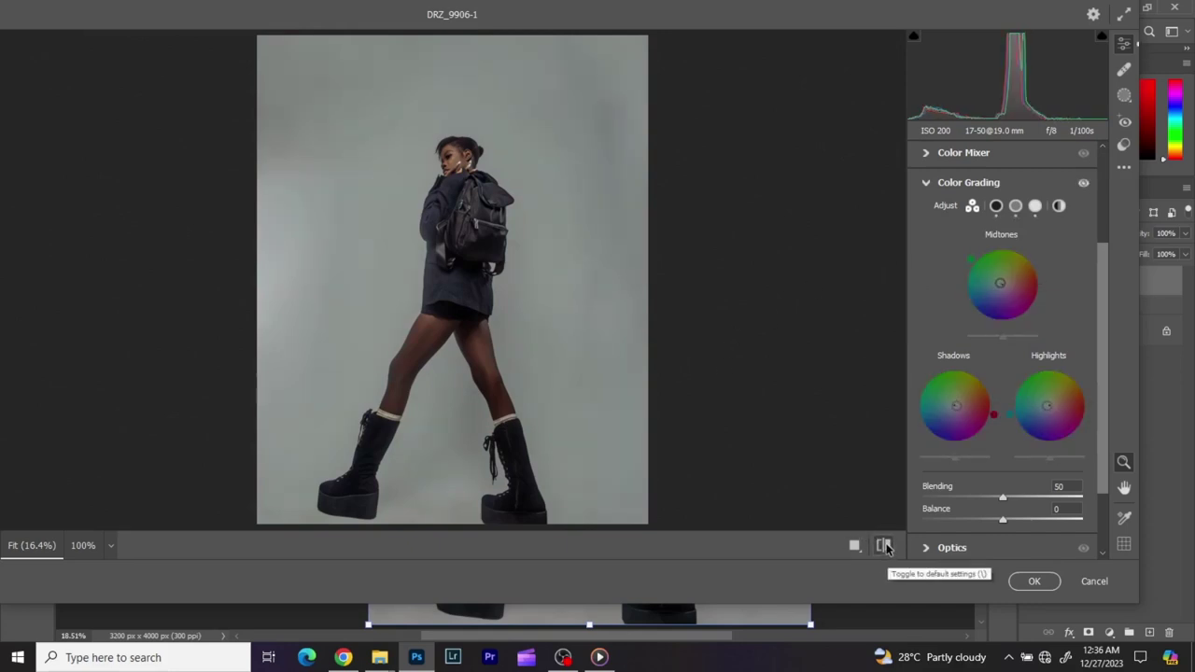
Compare the graded image with the default settings, both in full view and up close on the face.
left_click(885, 546)
left_click(884, 547)
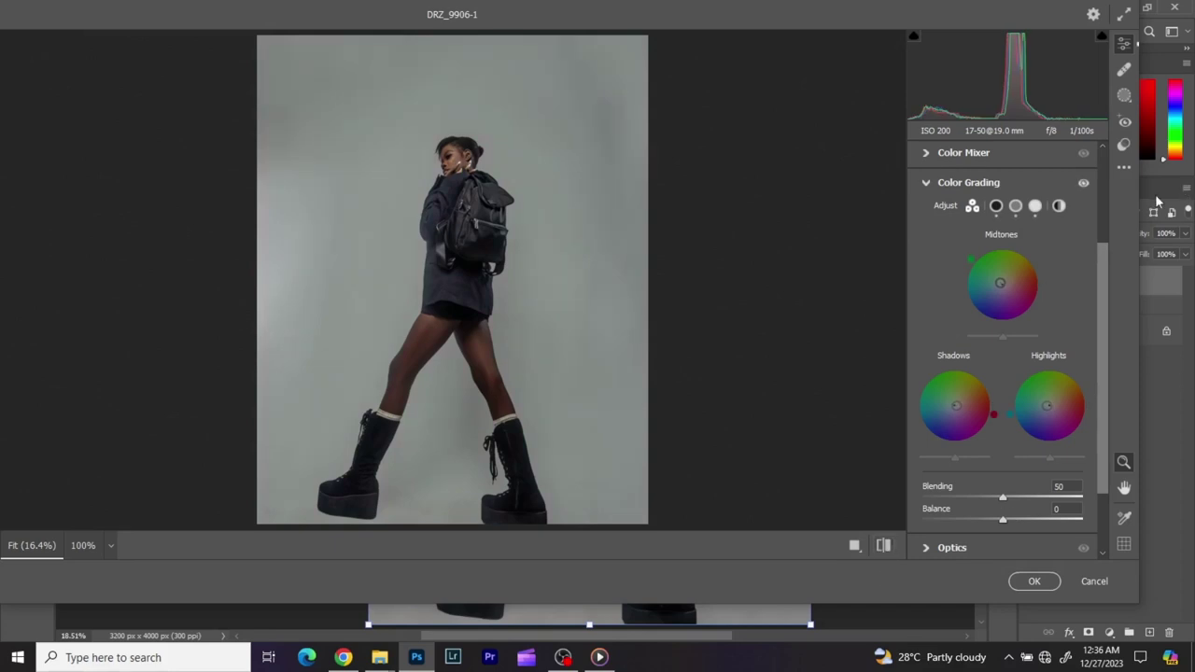
left_click(948, 182)
left_click(451, 155)
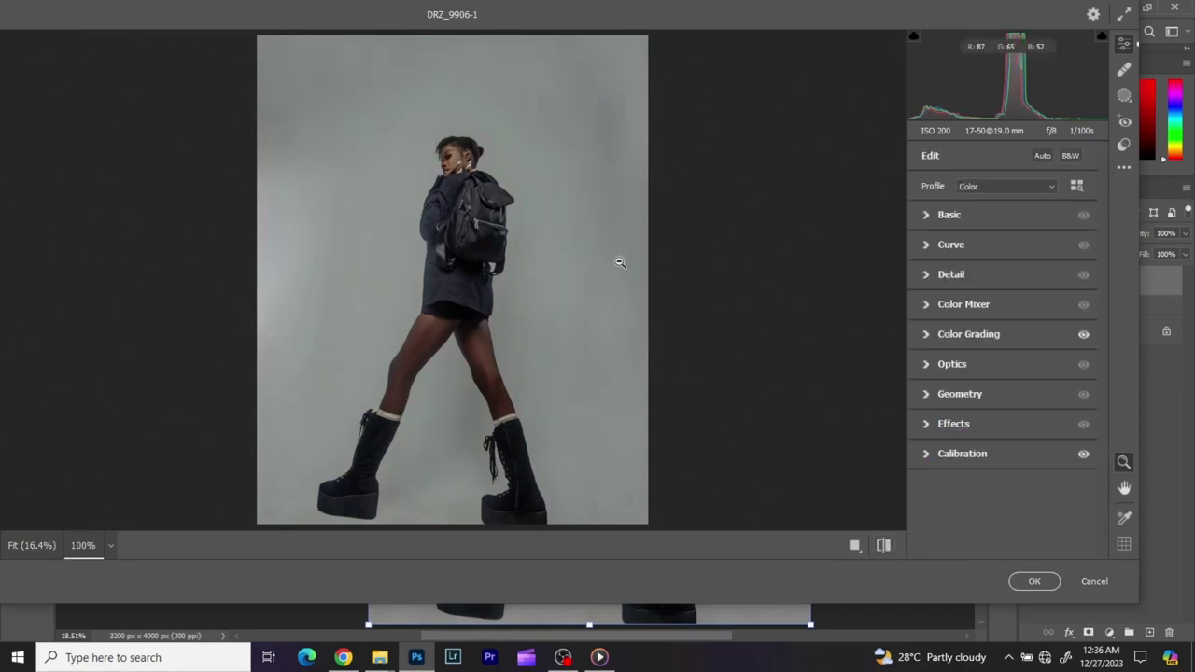
left_click(885, 547)
left_click(885, 547)
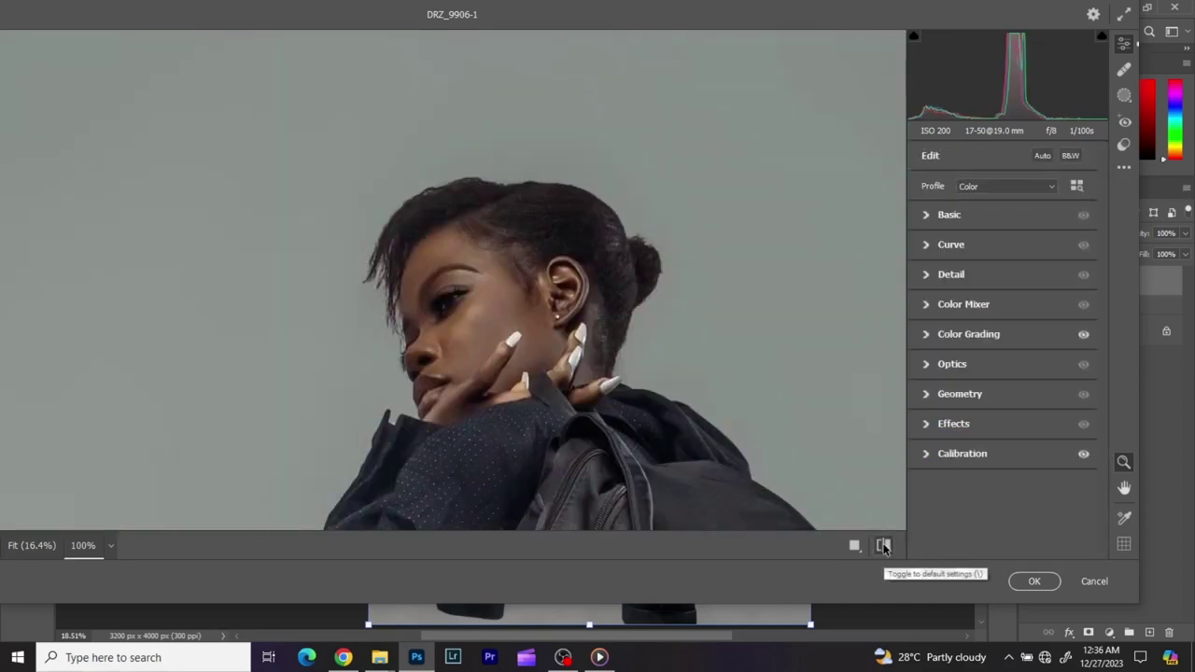
left_click(885, 546)
left_click(885, 546)
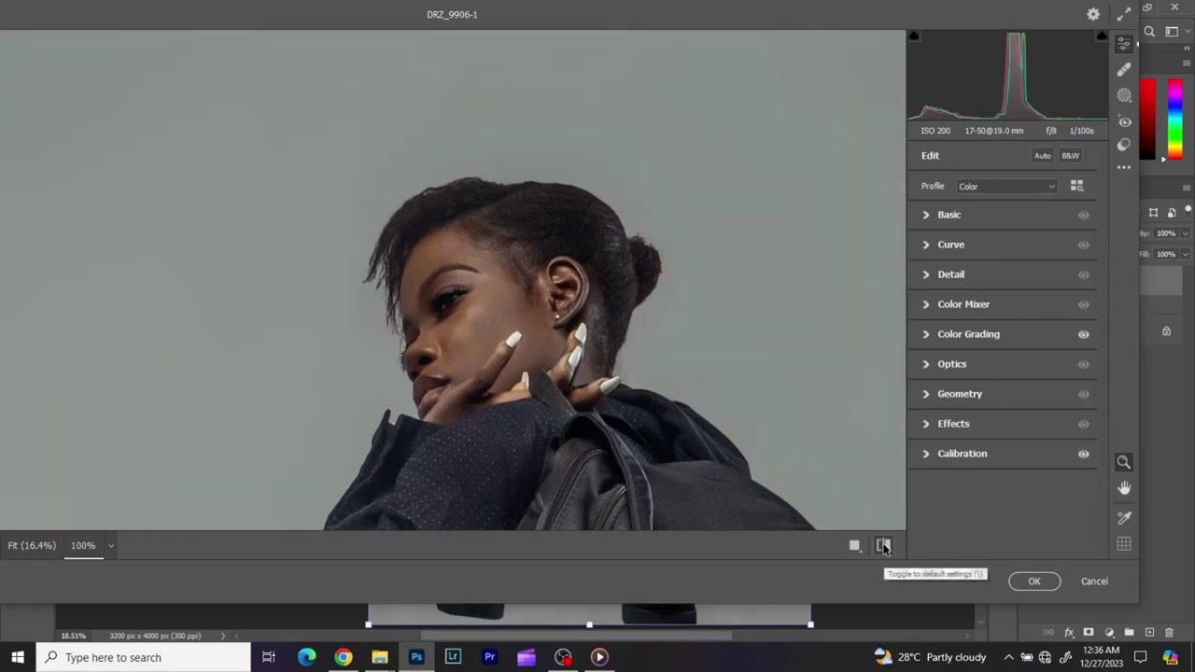
left_click(565, 375)
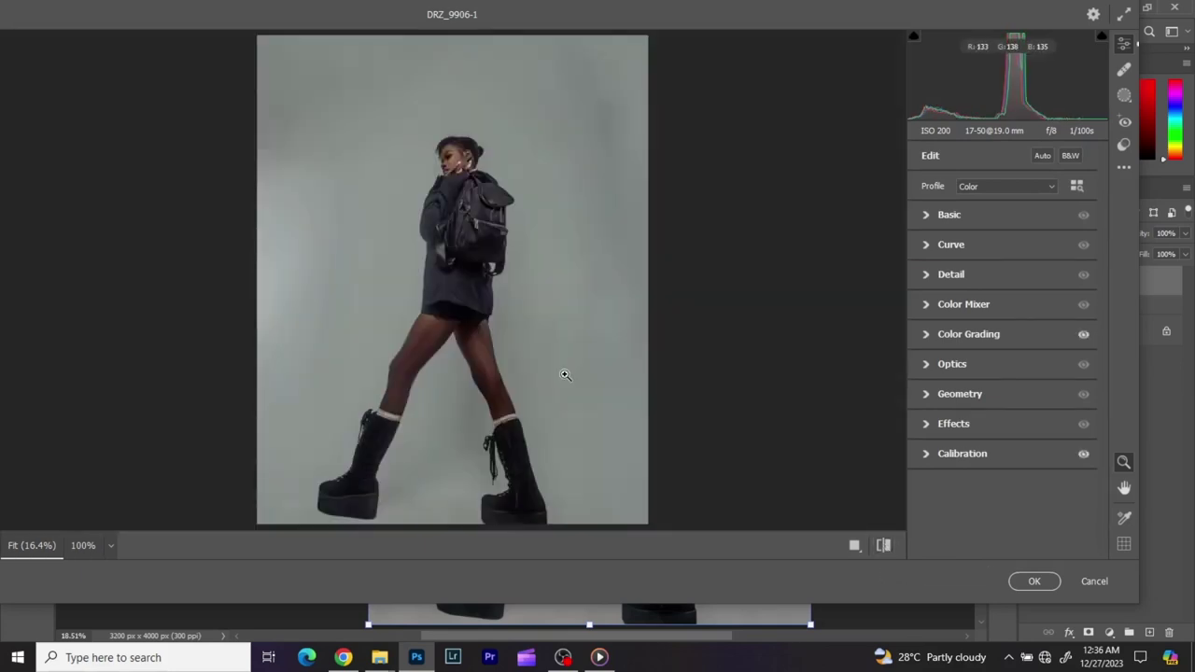
Set the Red Primary hue to -3 in Calibration while checking the face up close and the full image.
left_click(453, 157)
left_click(928, 455)
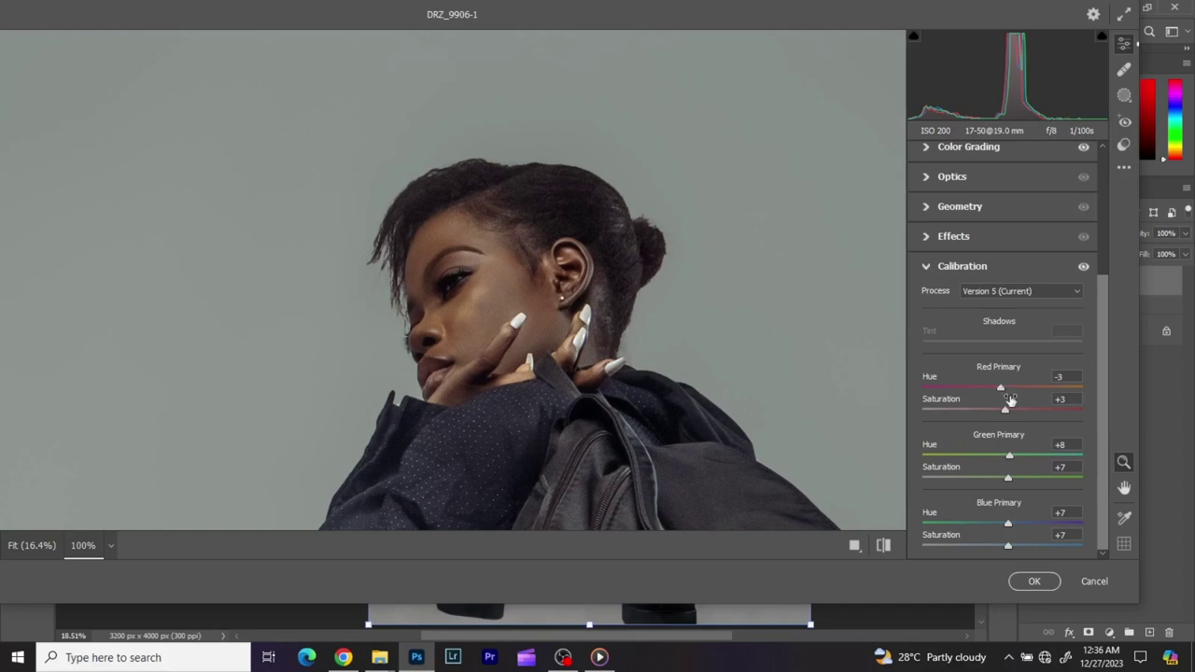
left_click(474, 305)
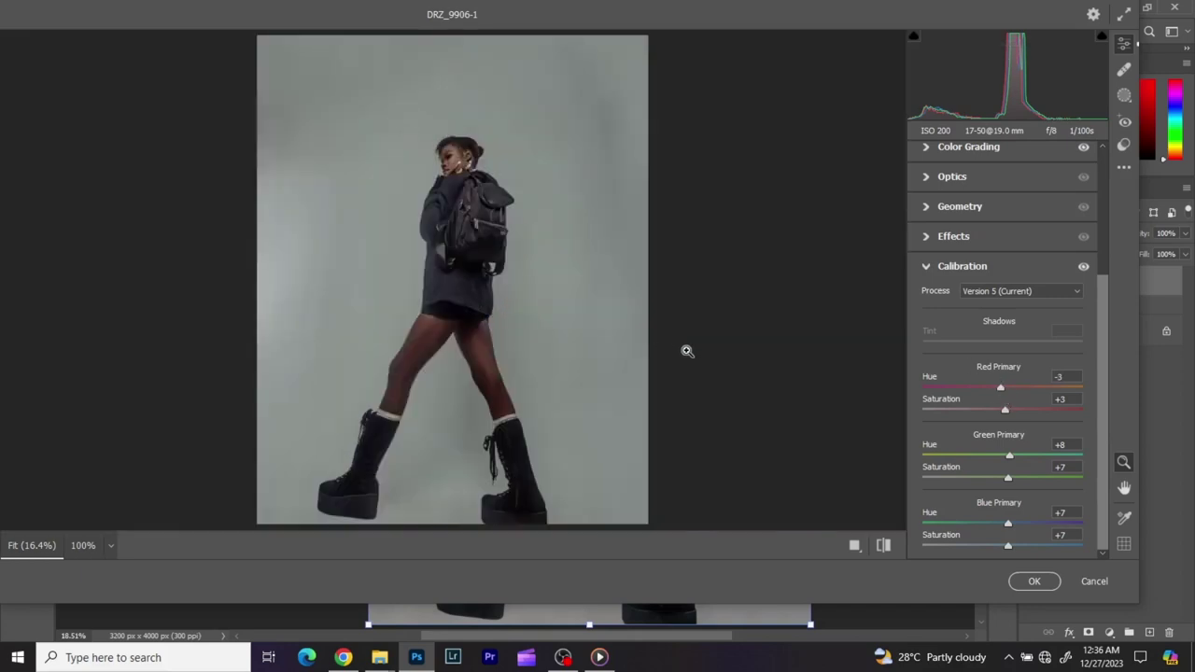
left_click(931, 271)
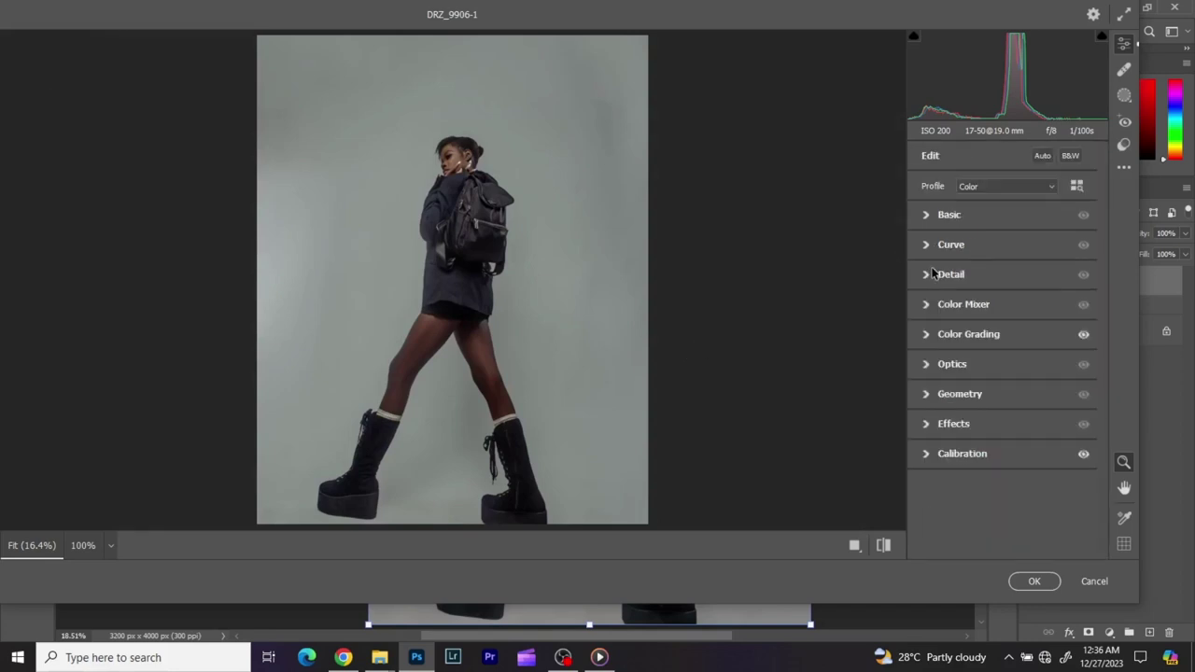
Add three points along the diagonal of the tone curve, at inputs 64, 128 and 192.
left_click(938, 247)
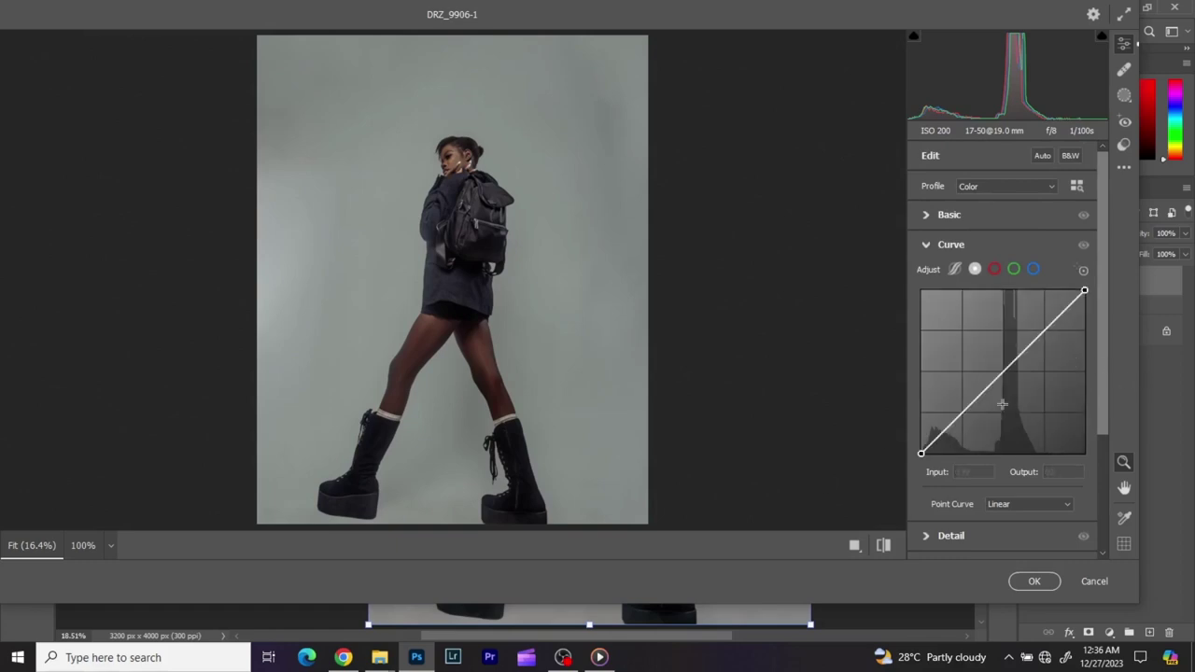
left_click(962, 414)
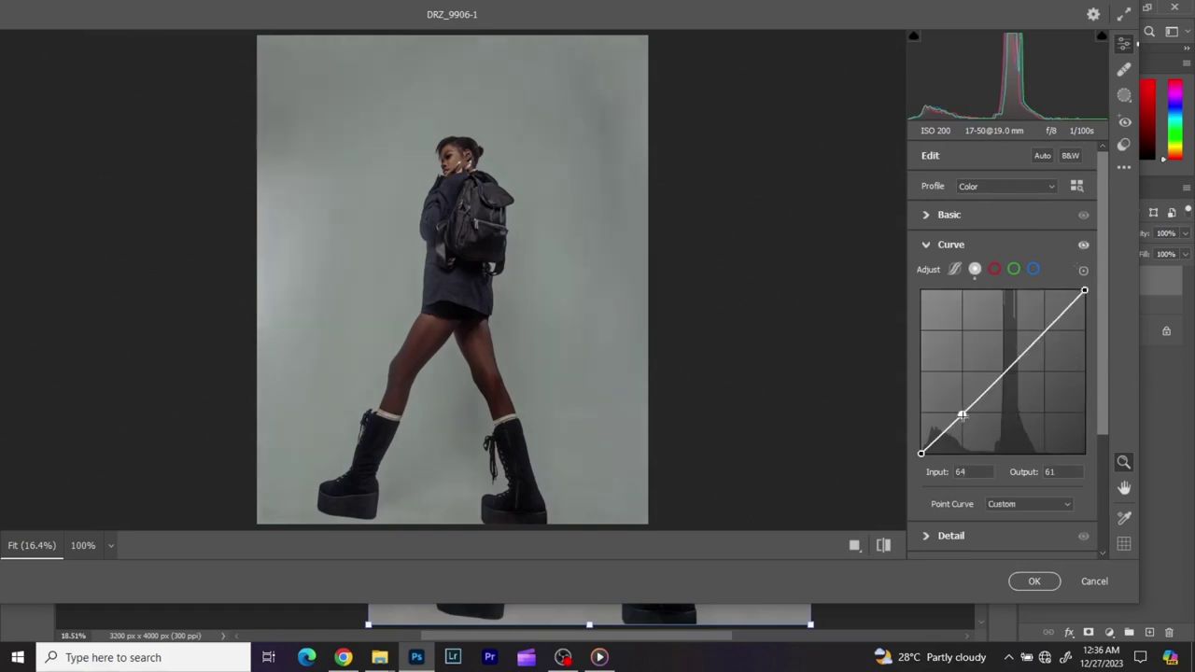
left_click_drag(962, 413, 963, 416)
left_click(1004, 375)
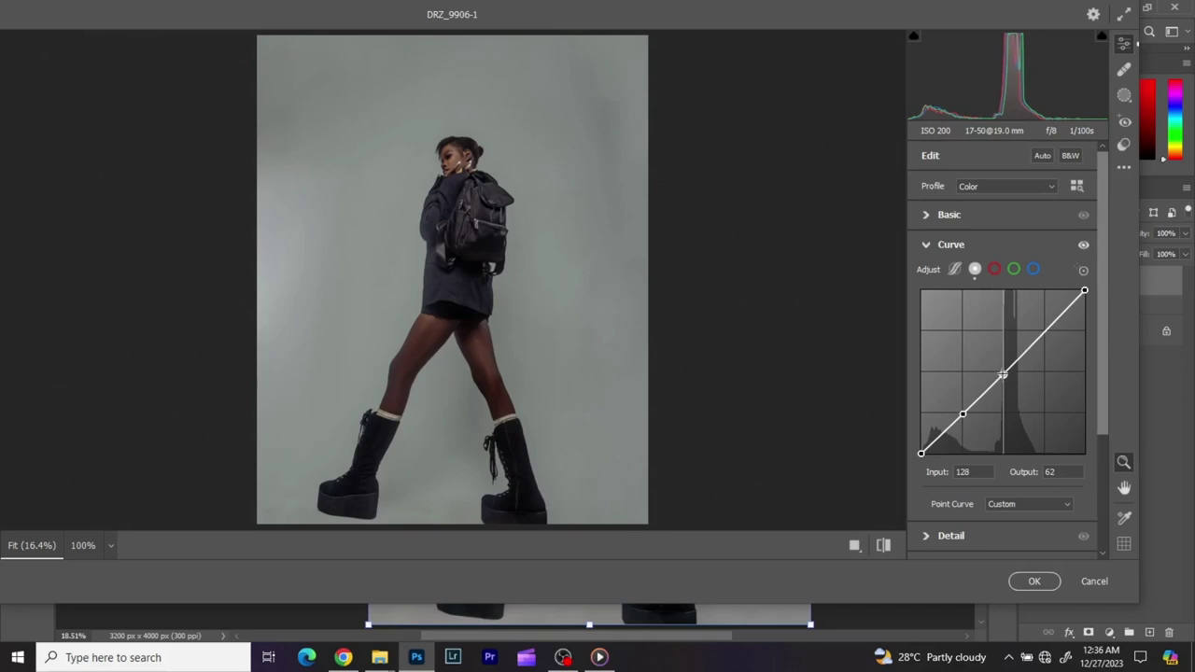
left_click(1043, 334)
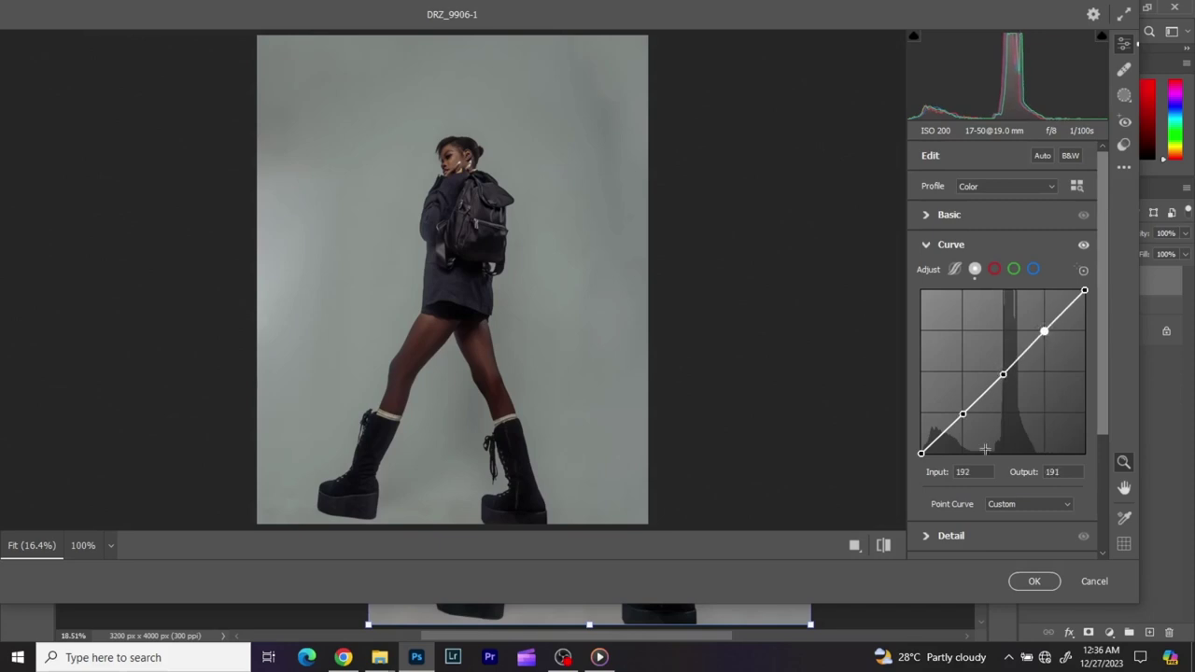
Raise the tone curve's black point to output 7, pull the shadow point slightly down, and move the midtone point to input 129, output 129.
mouse_move(921, 455)
left_mouse_down()
mouse_move(922, 445)
mouse_move(938, 453)
mouse_move(922, 438)
mouse_move(922, 450)
left_mouse_up()
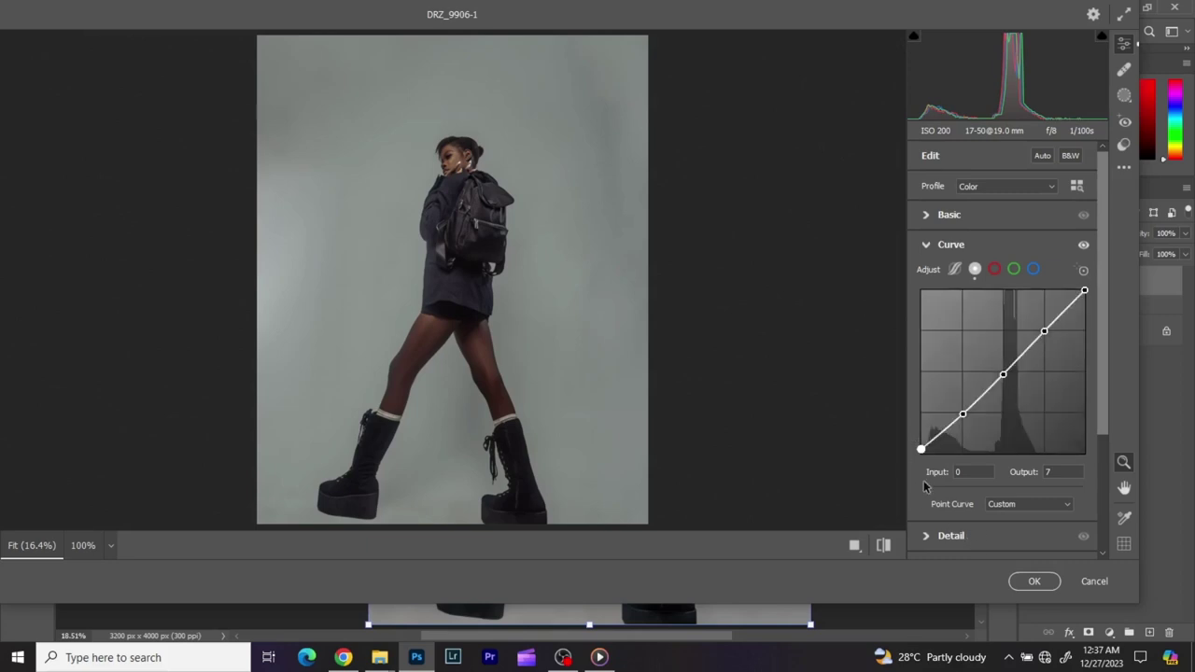
left_click(962, 414)
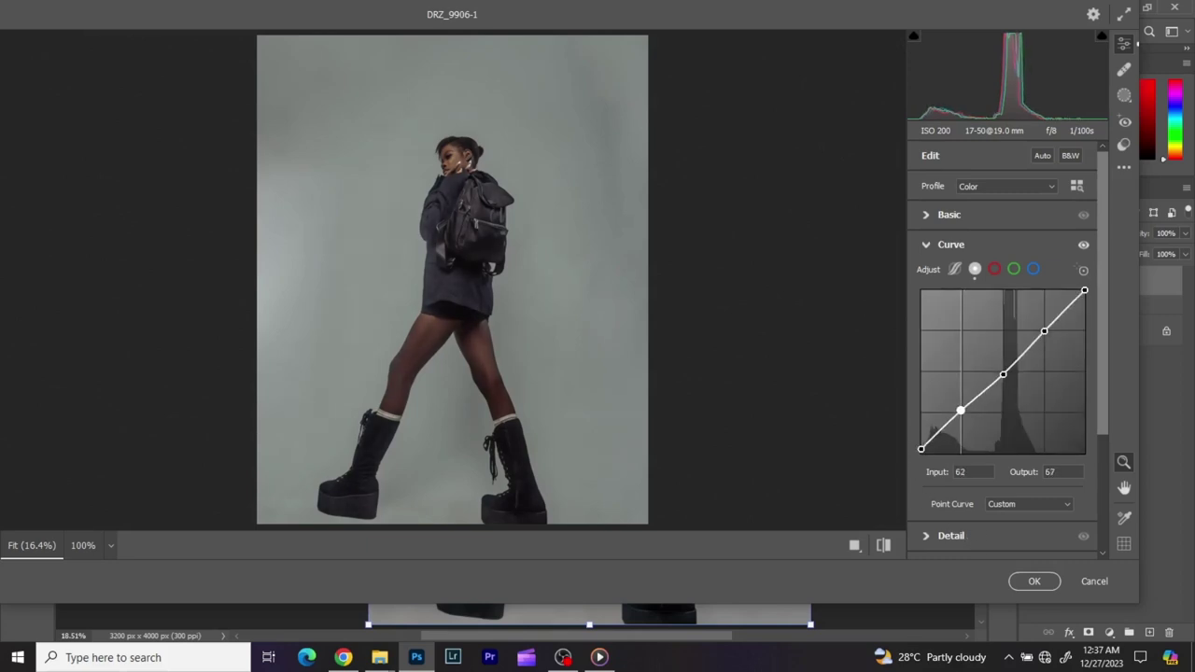
left_click_drag(962, 410, 962, 417)
left_click_drag(1002, 373, 1002, 372)
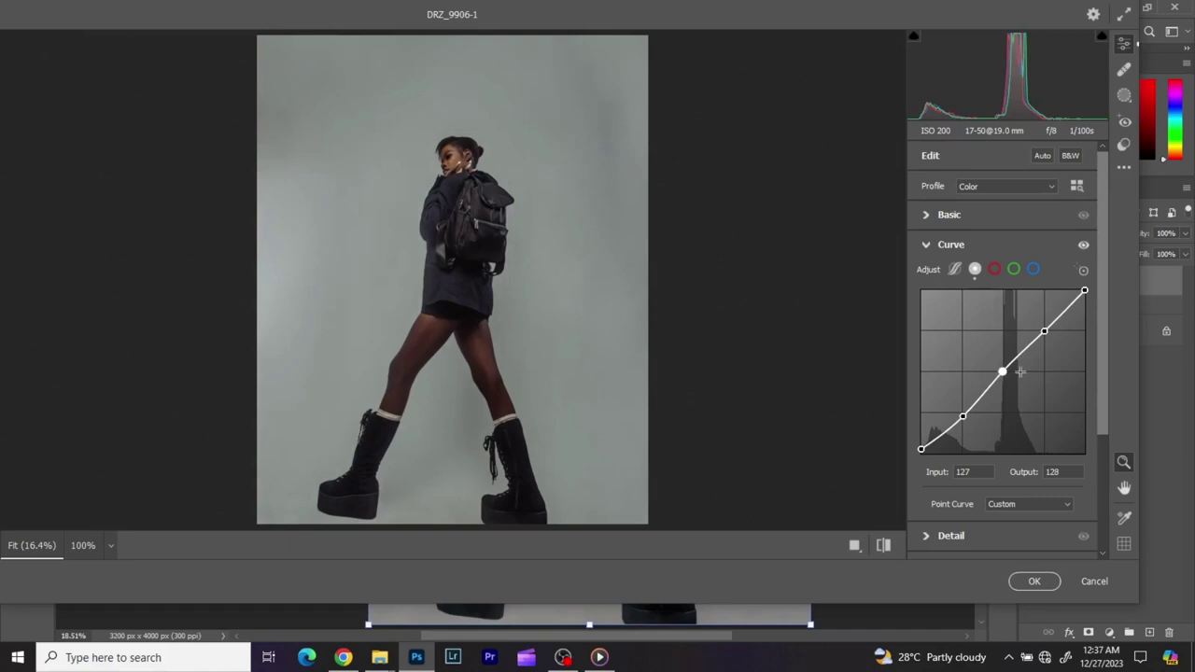
left_click_drag(1044, 333, 1043, 331)
left_click_drag(1001, 372, 1004, 372)
Toggle the Curve effect off and on, and compare the whole grade with the default settings.
left_click(1084, 245)
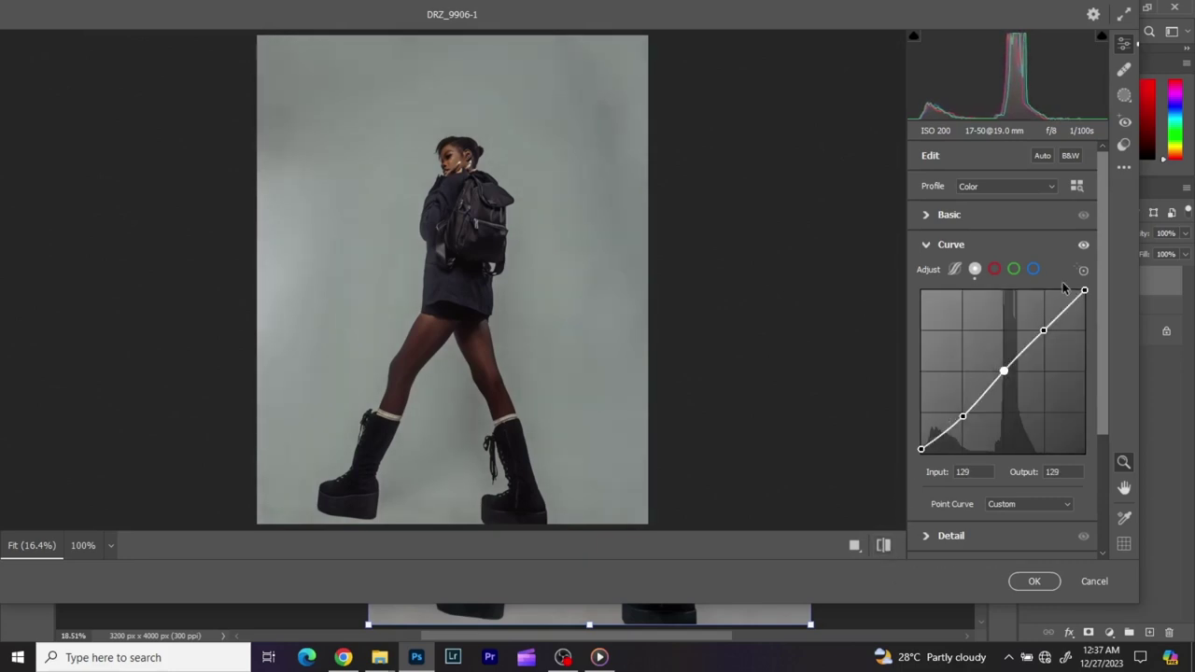
left_click(1085, 245)
left_click(1085, 245)
left_click(1086, 245)
left_click(885, 547)
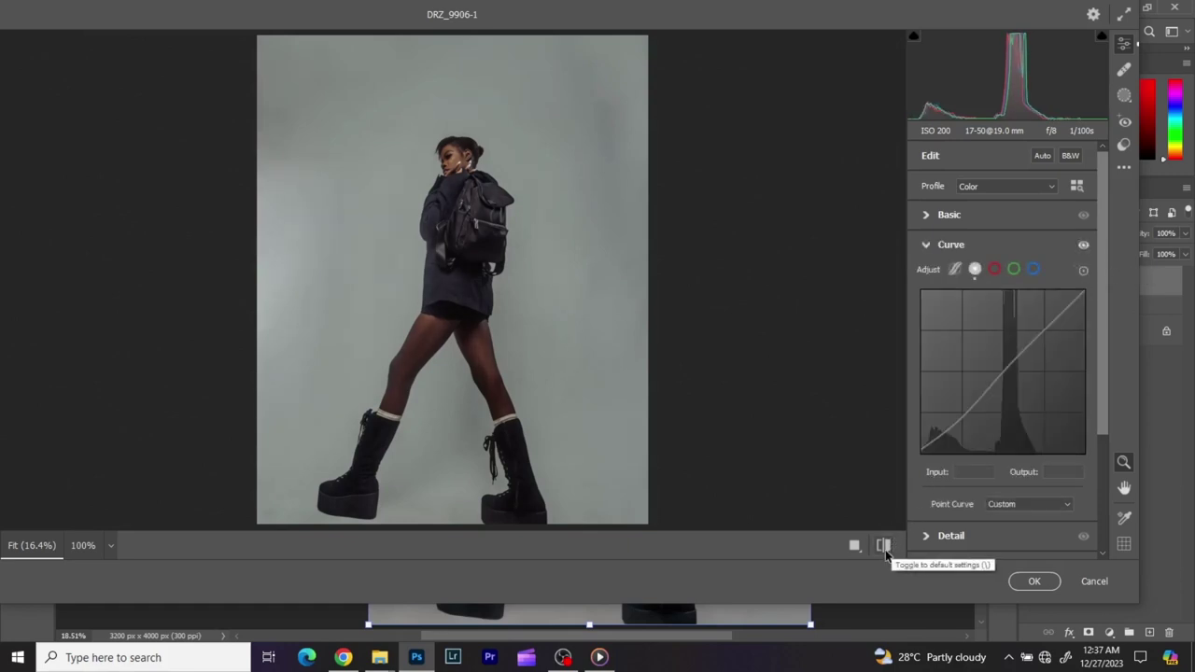
left_click(885, 547)
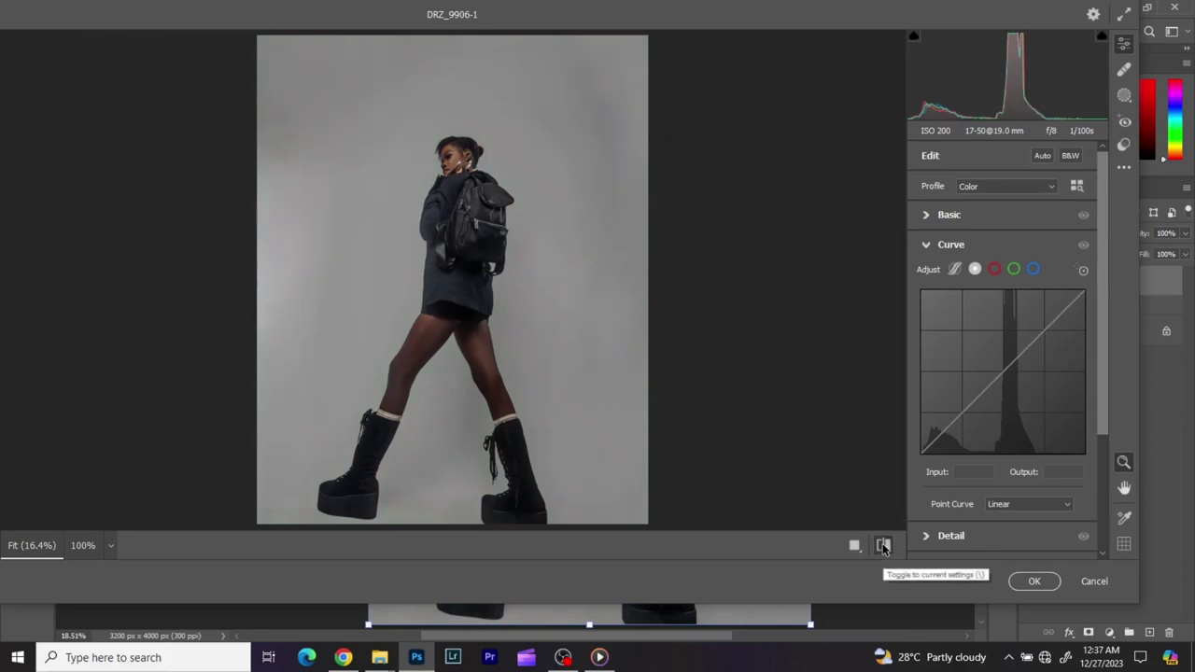
left_click(885, 548)
left_click(884, 547)
left_click(884, 548)
left_click(884, 547)
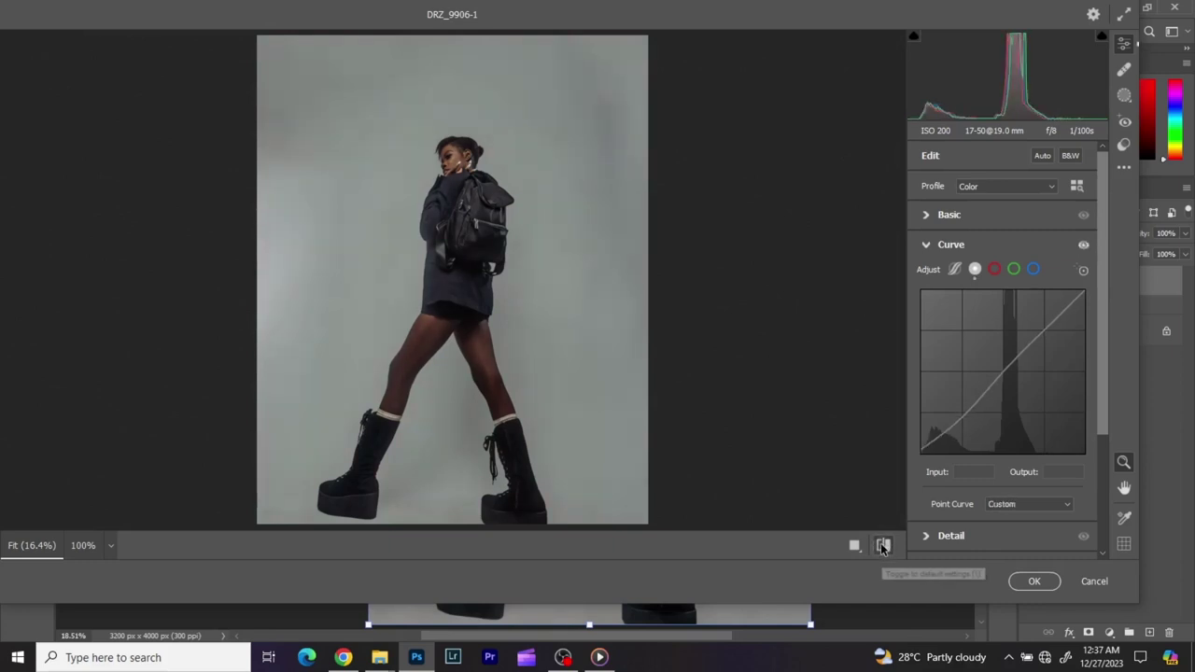
Add a small amount of Sharpening in Detail and compare the image with the default settings.
left_click(929, 245)
left_click(929, 276)
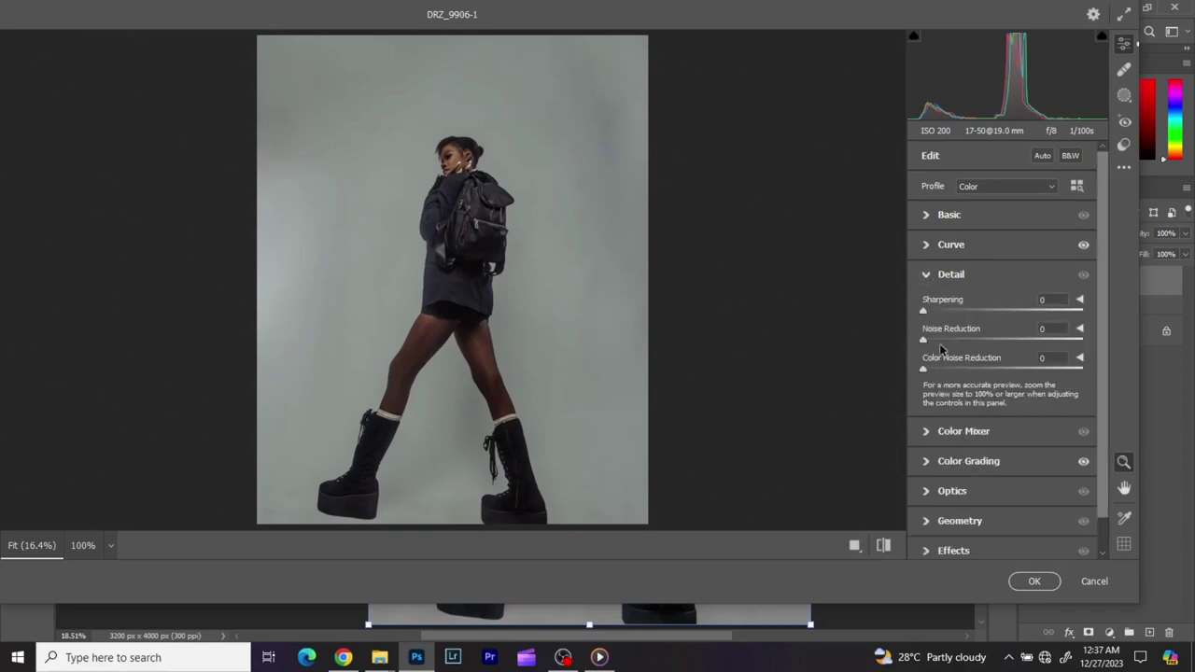
left_click_drag(924, 313, 949, 309)
left_click(981, 278)
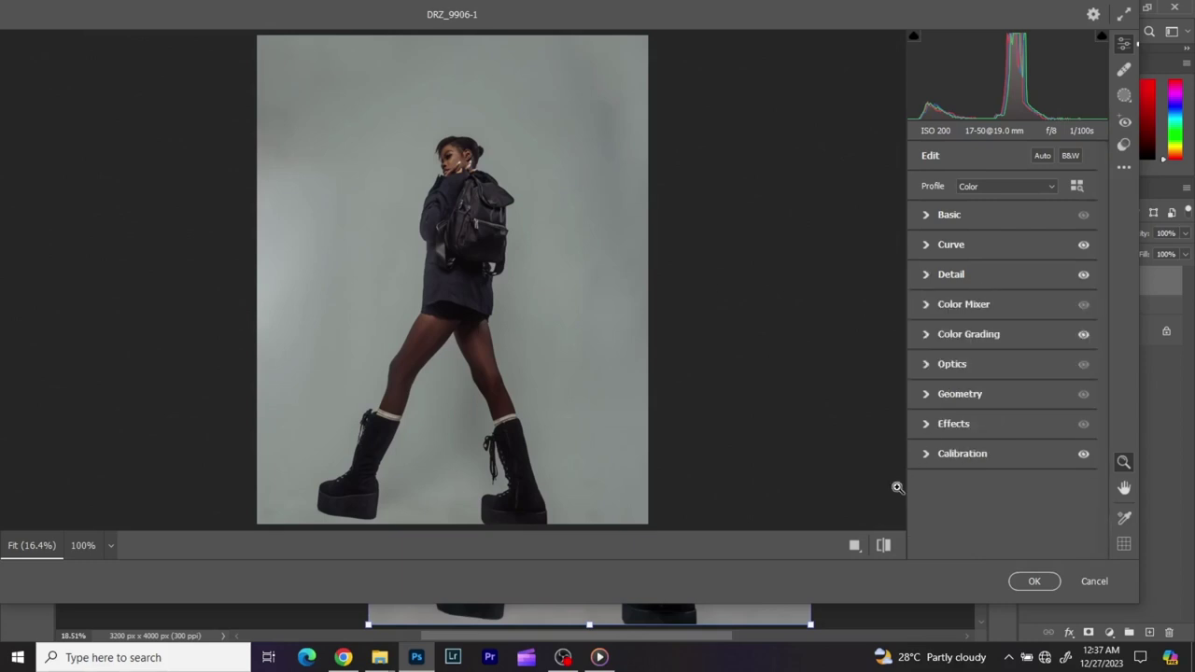
left_click(885, 547)
left_click(885, 547)
left_click(886, 547)
left_click(887, 555)
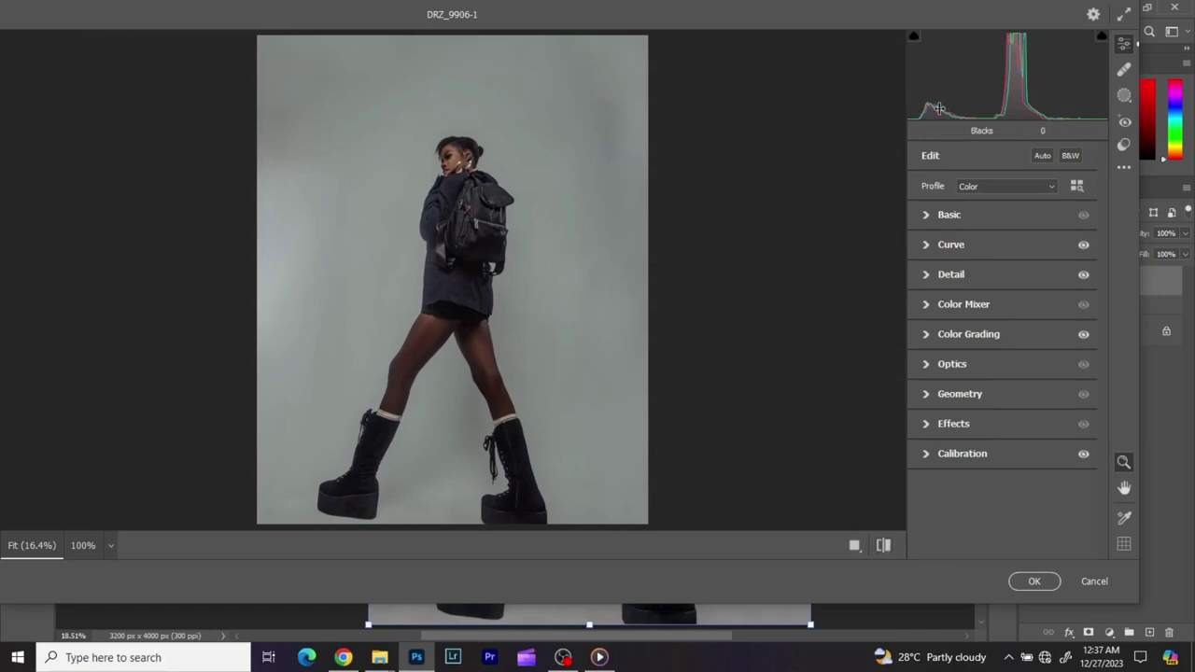
left_click(1124, 168)
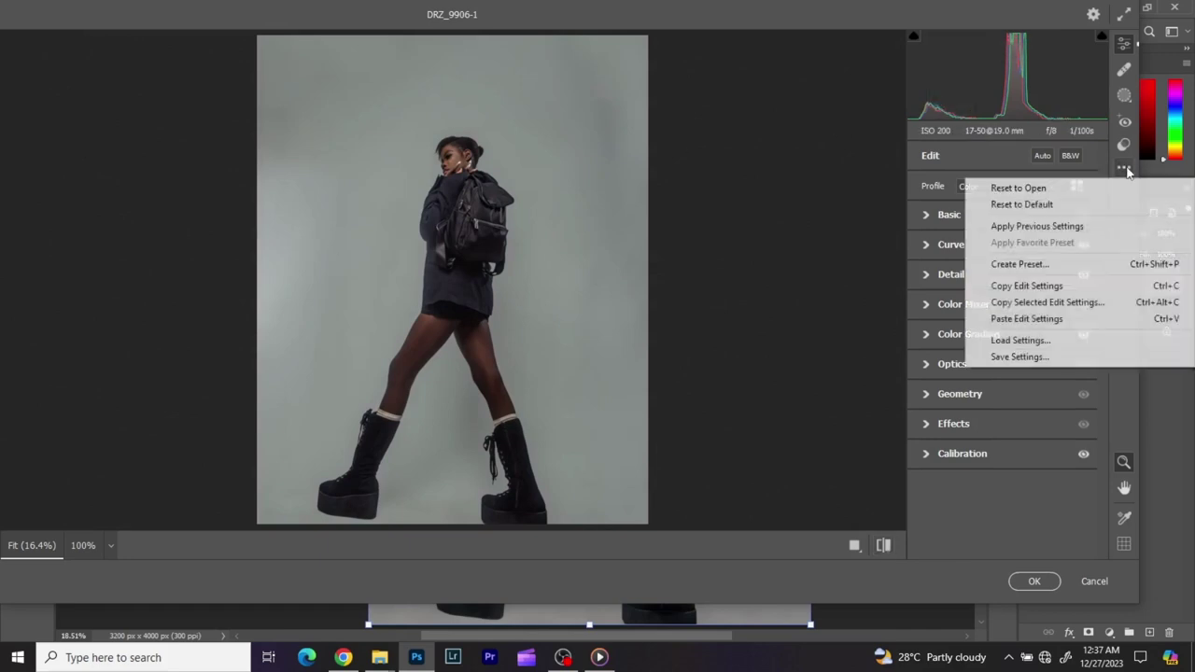
left_click(1037, 359)
left_click(721, 142)
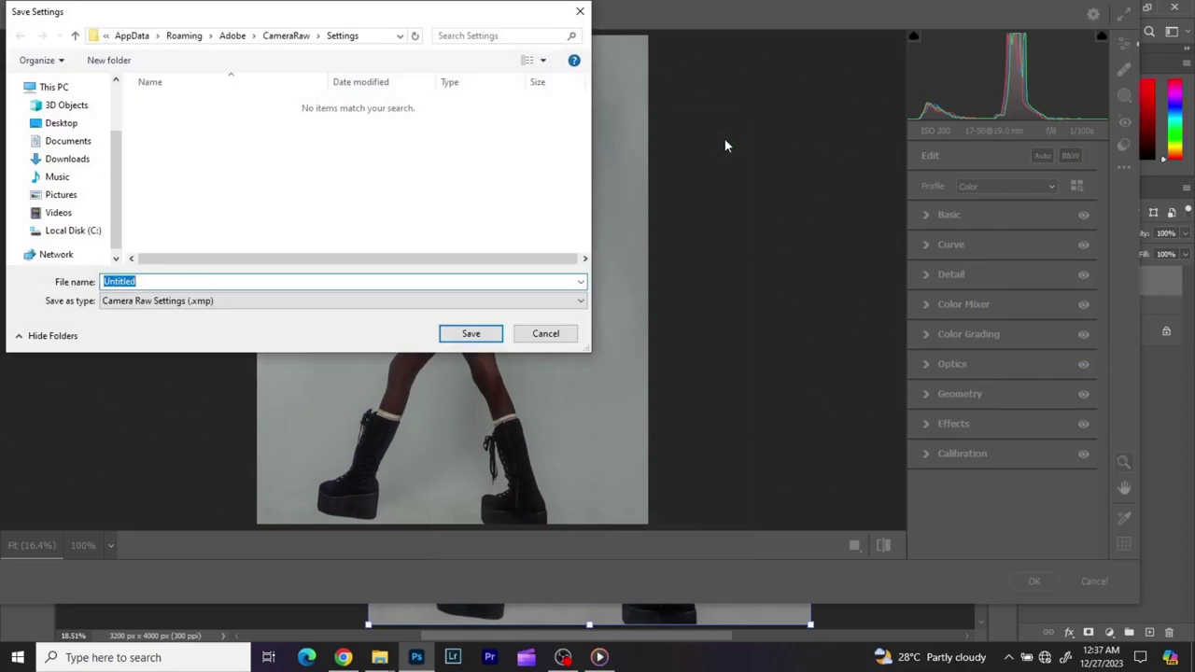
left_click(545, 333)
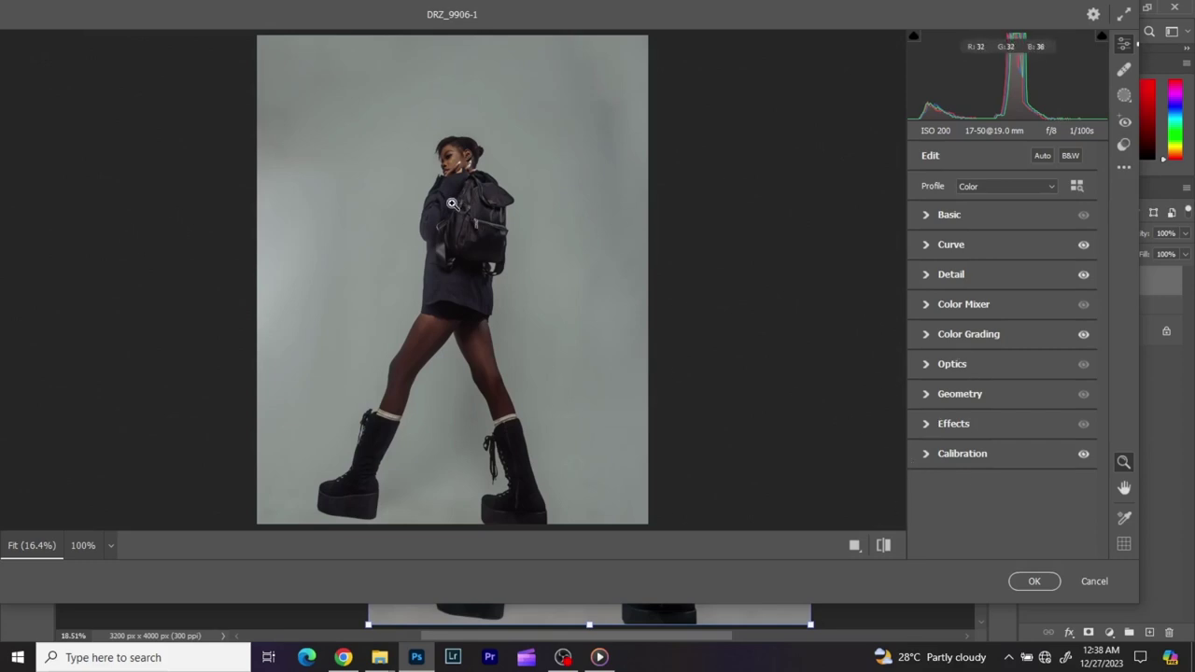
Load the saved Camera Raw settings from color.xmp onto the image.
left_click(883, 546)
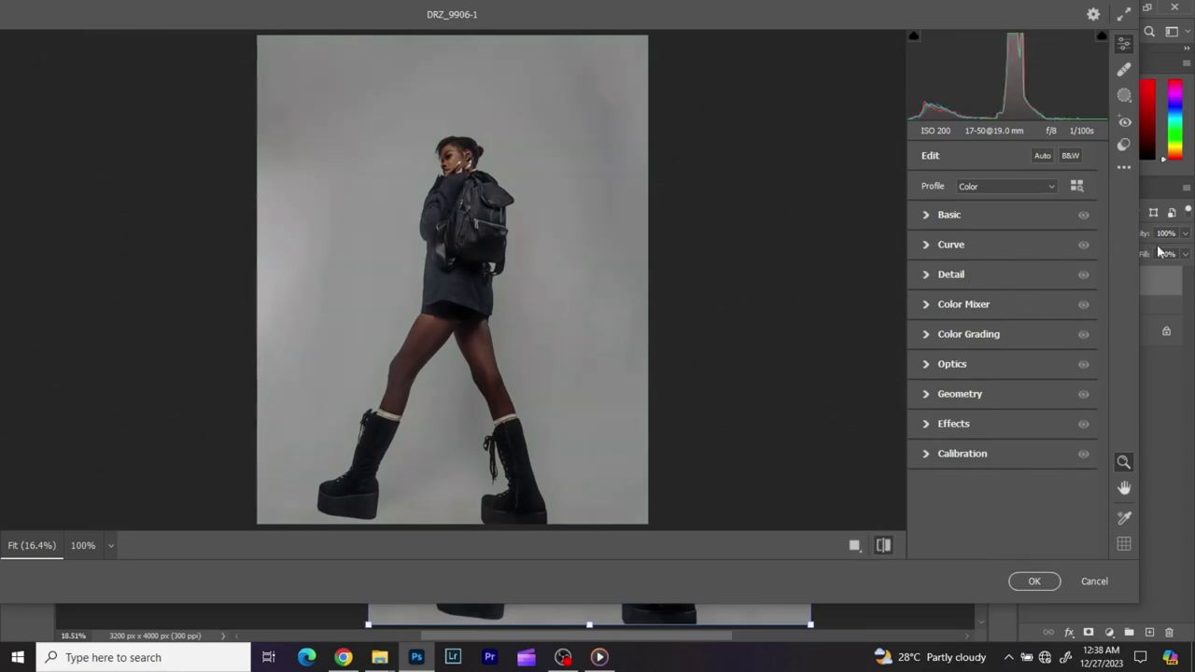
left_click(1124, 168)
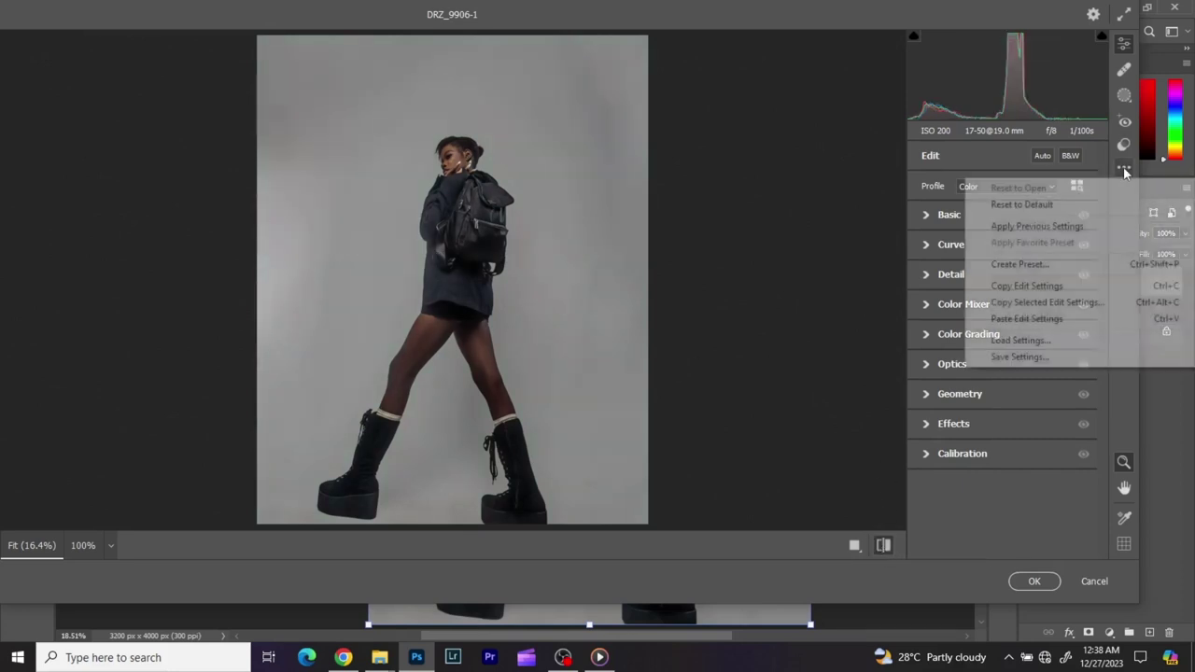
left_click(1021, 340)
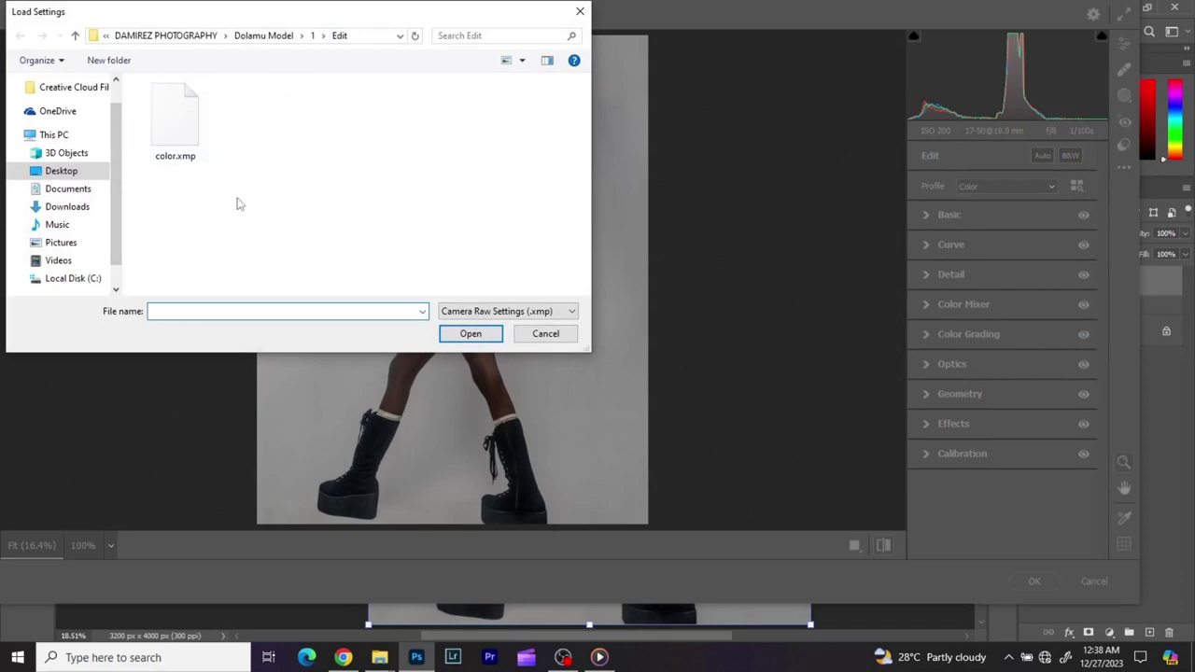
left_click(187, 159)
left_click(470, 334)
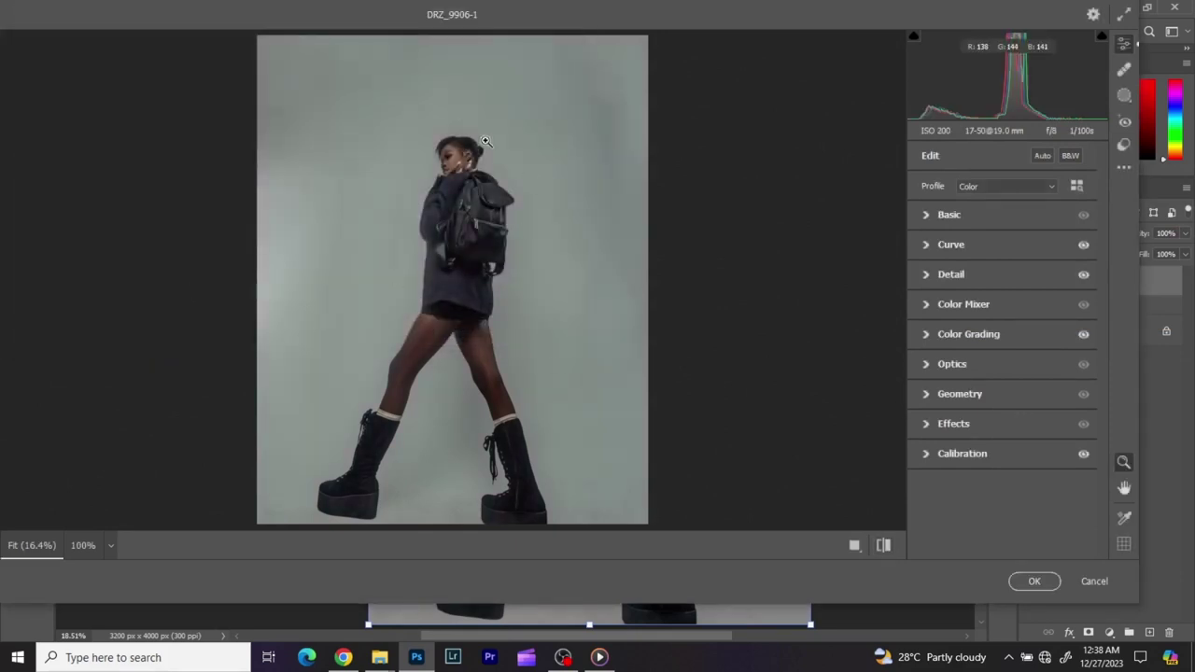
Compare the loaded grade with the default settings and apply the Camera Raw edits to the layer.
left_click(884, 545)
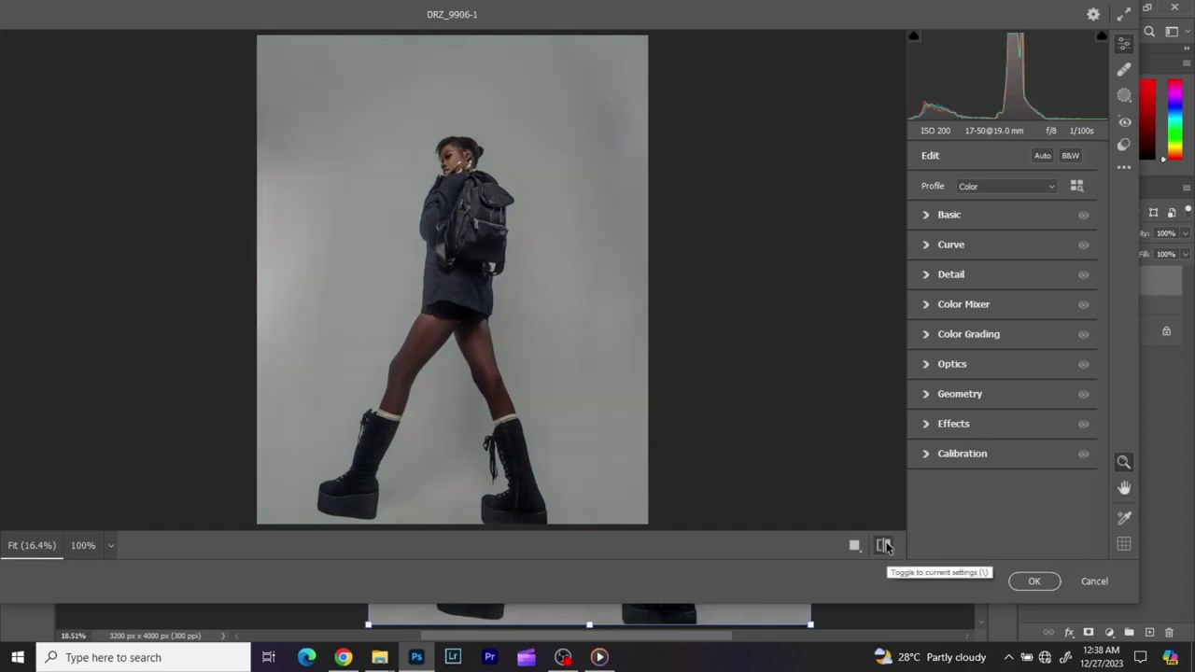
left_click(885, 545)
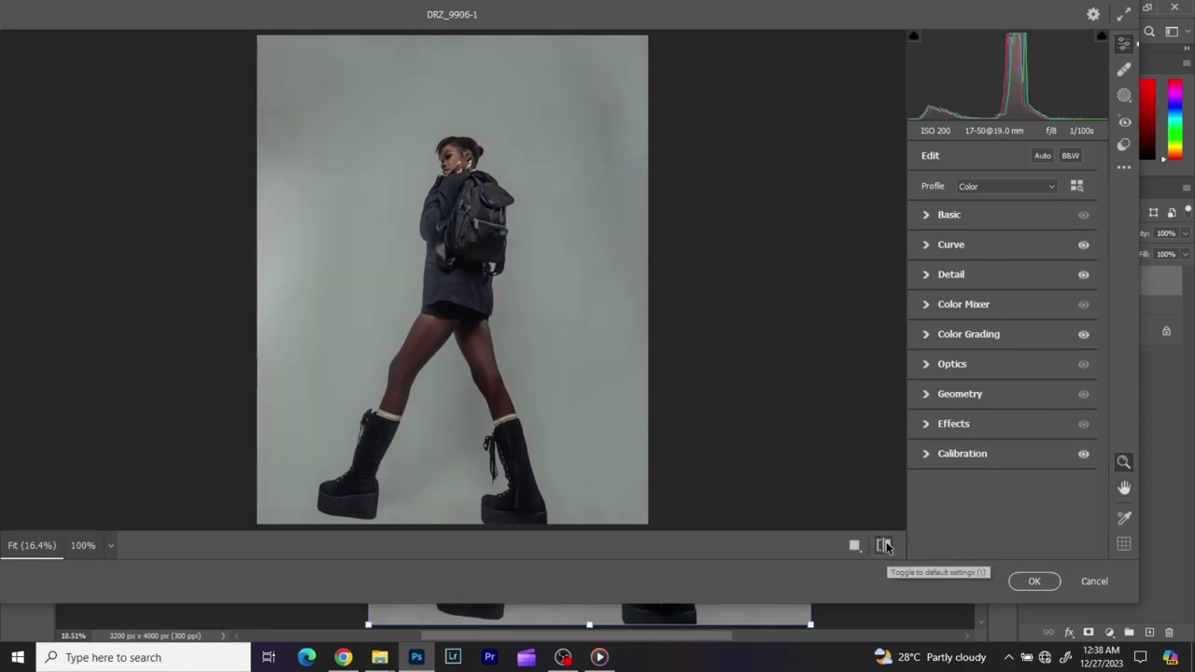
left_click(885, 545)
left_click(884, 546)
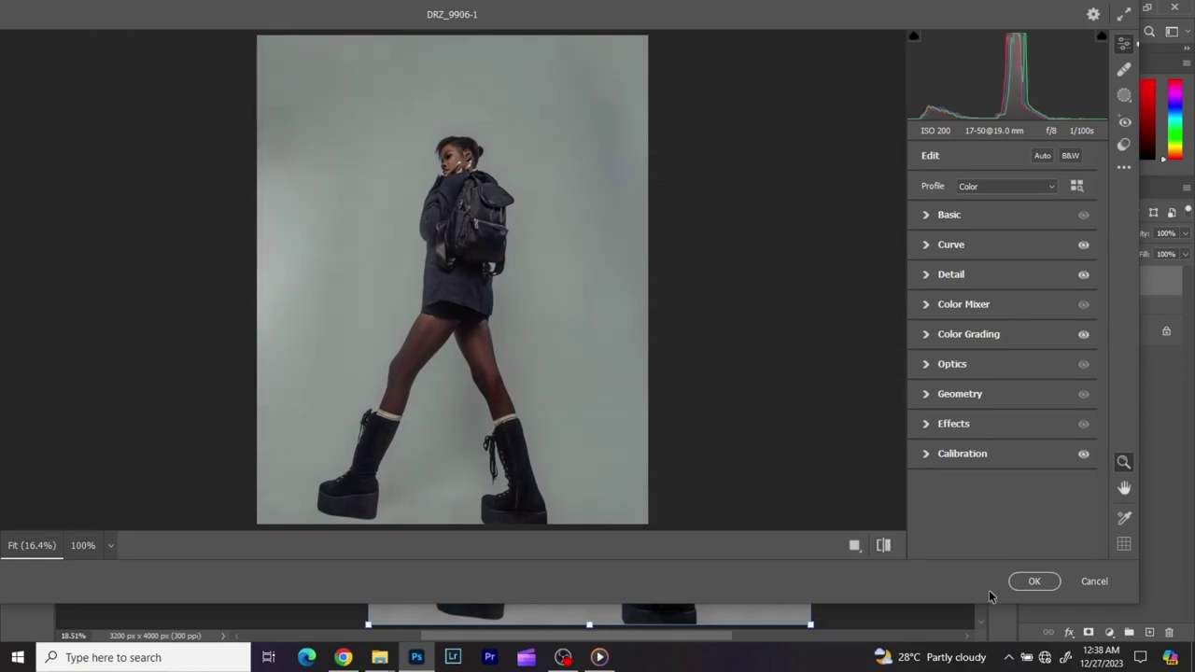
left_click(1037, 585)
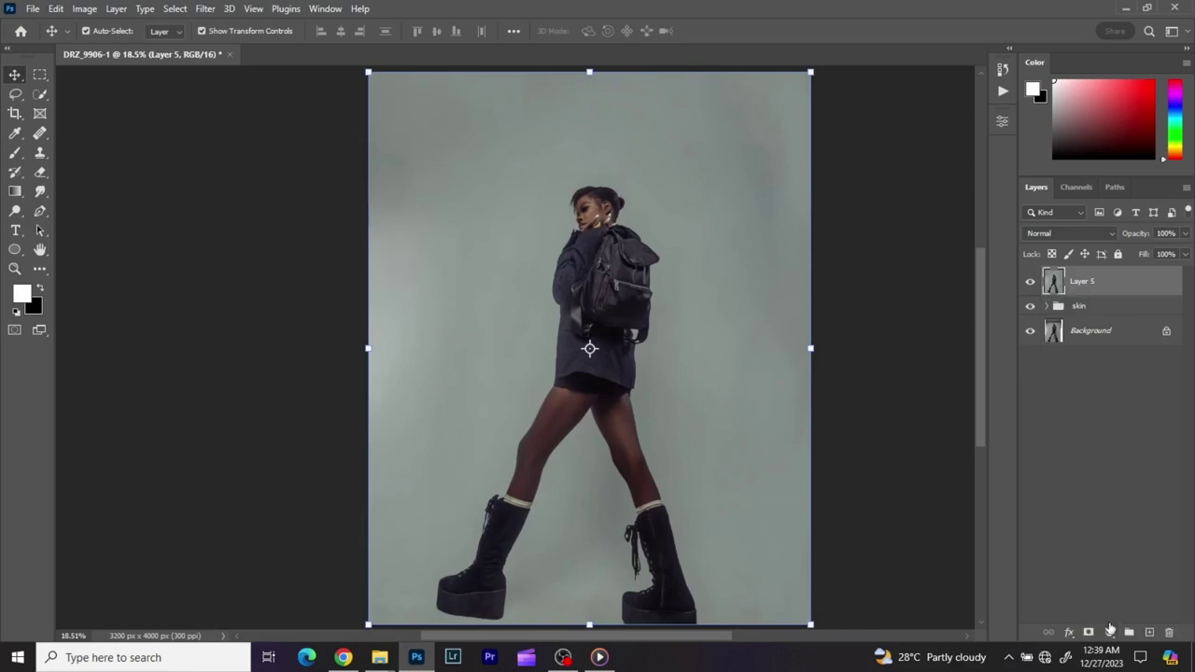
Add a Brightness/Contrast adjustment layer above the graded layer with brightness 45 and contrast 32.
left_click(1111, 633)
left_click(1084, 414)
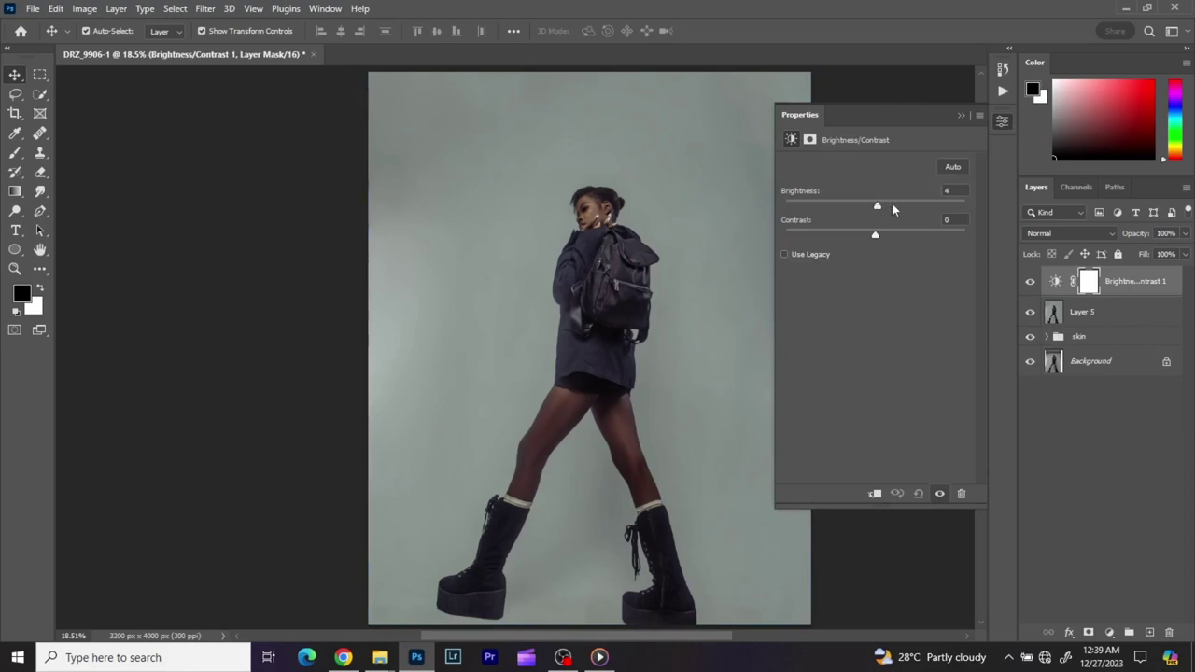
left_click_drag(893, 209, 903, 236)
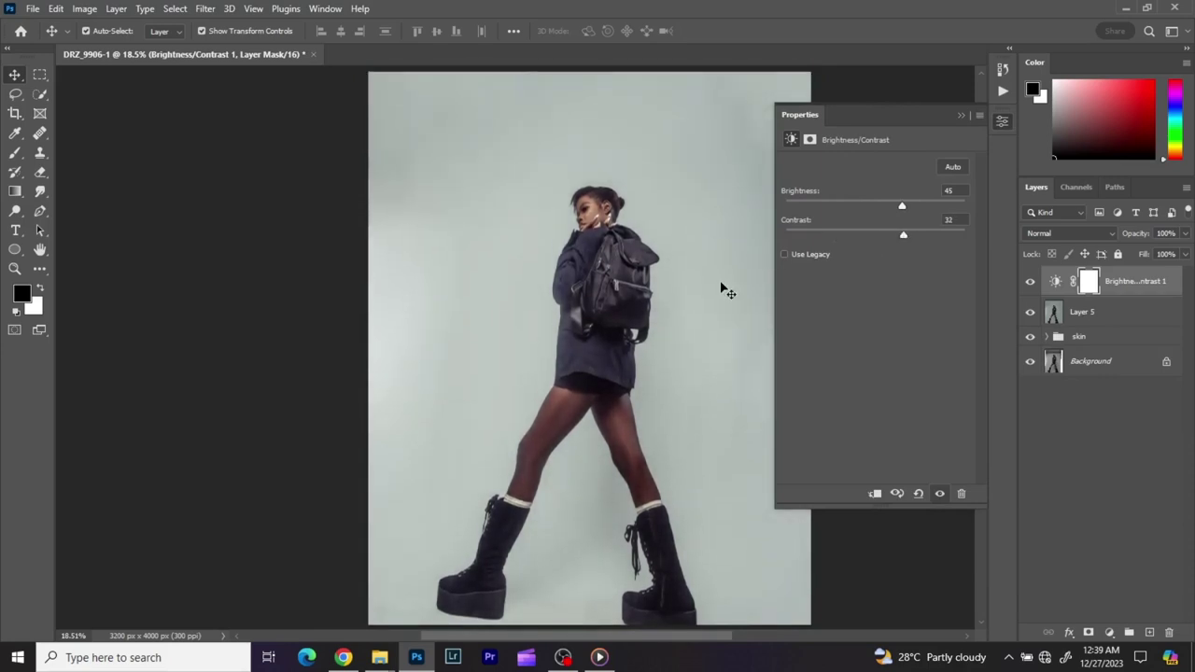
Examine the graded portrait up close and as a whole to check the brightness and contrast on the figure and backdrop.
scroll(722, 283, "down", 2)
scroll(720, 284, "right", 1)
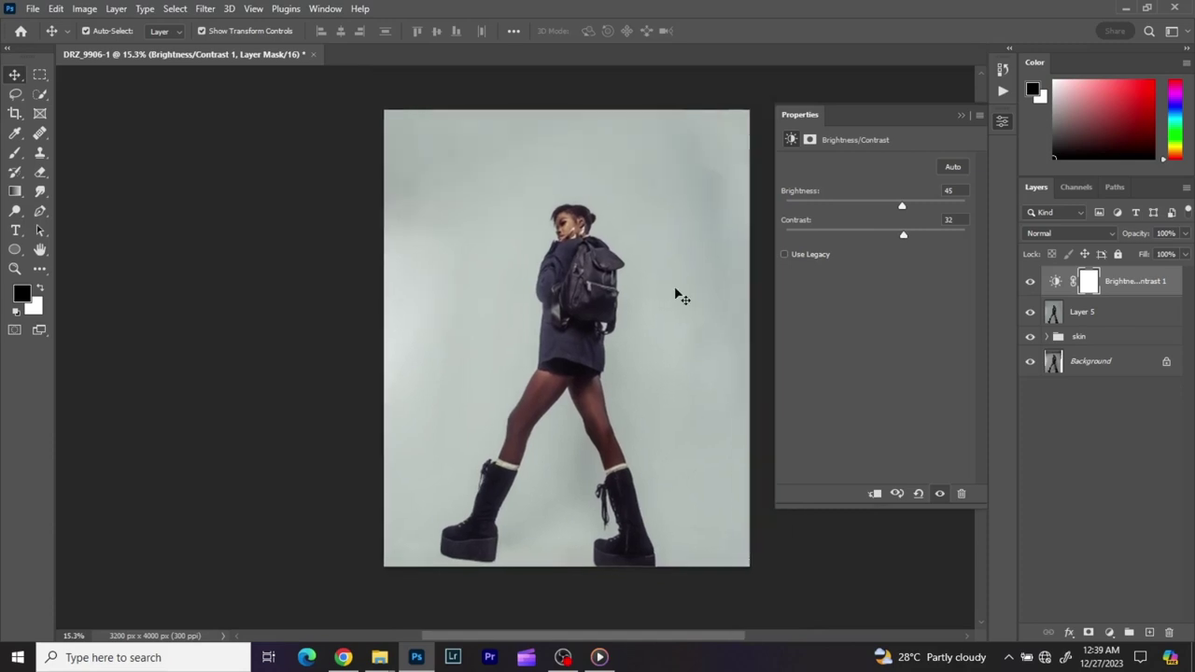
scroll(588, 264, "up", 3)
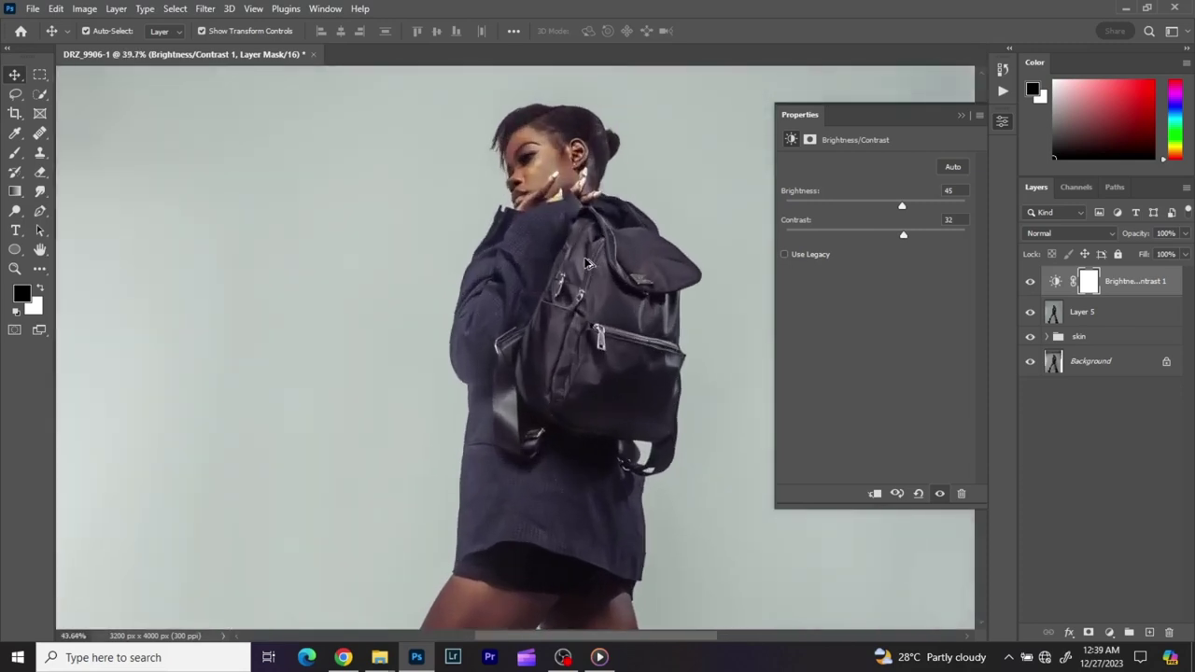
scroll(572, 258, "down", 2)
scroll(568, 258, "down", 3)
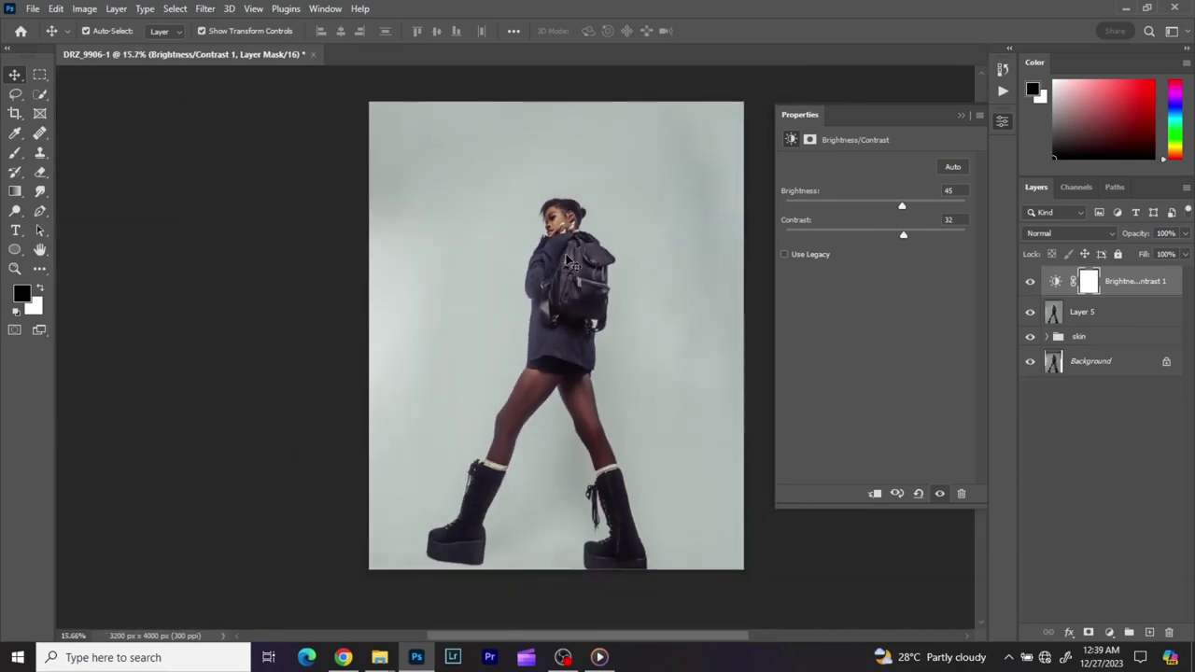
scroll(568, 262, "down", 2)
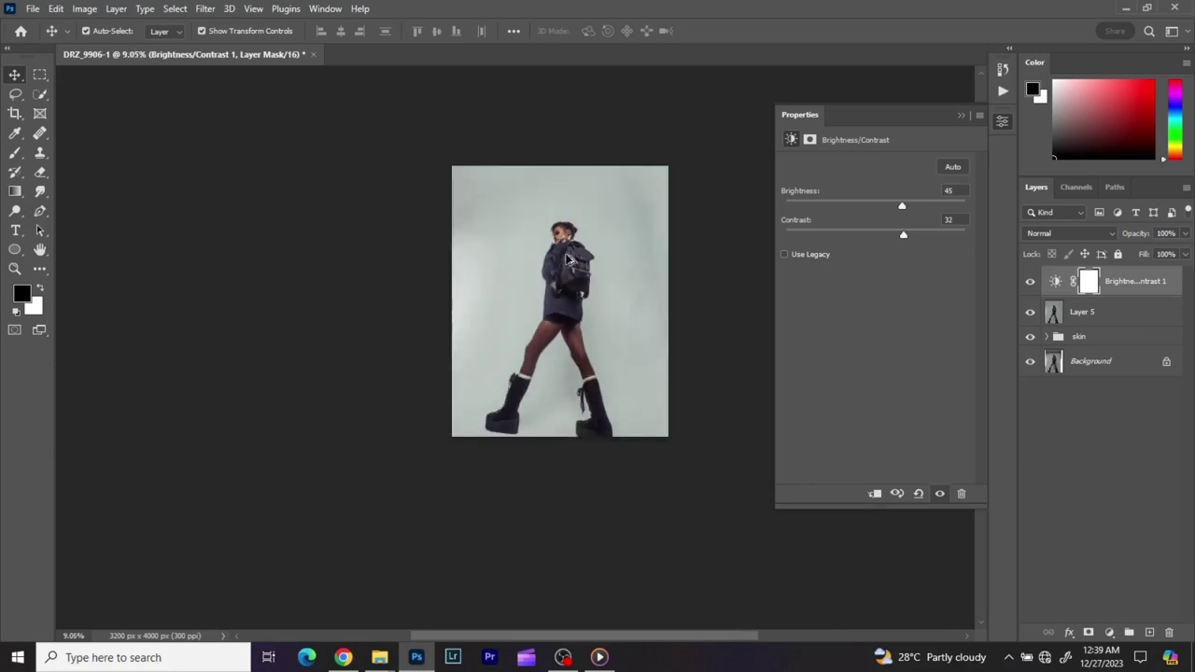
scroll(568, 261, "up", 3)
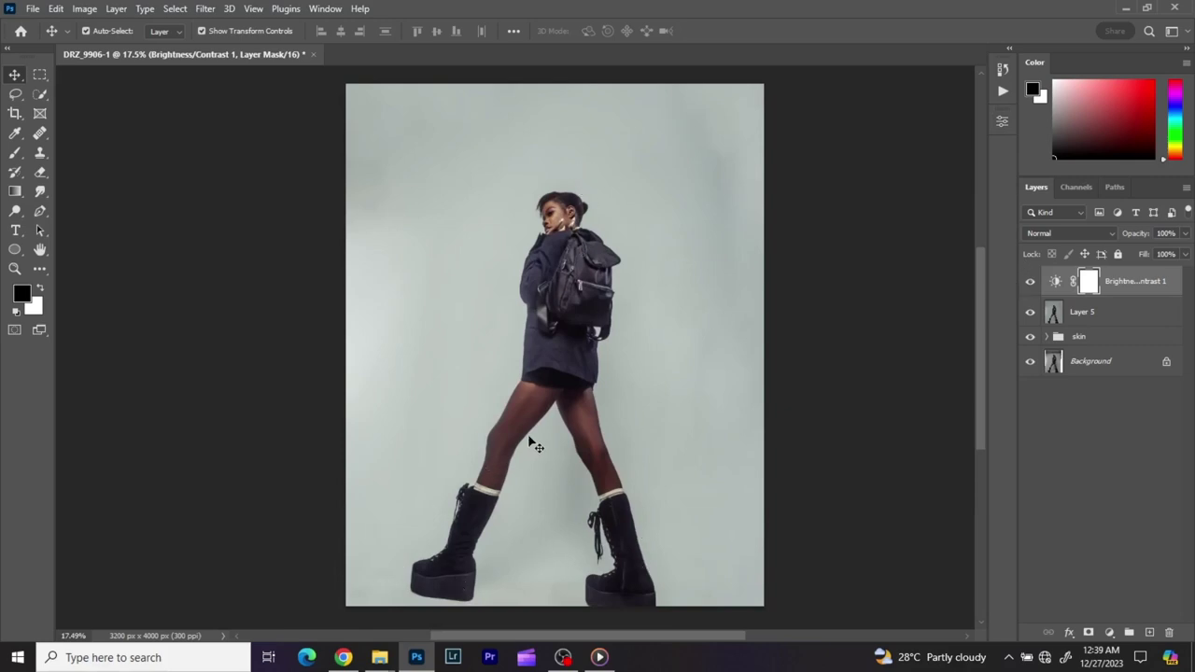
scroll(553, 347, "up", 3)
scroll(553, 347, "up", 3)
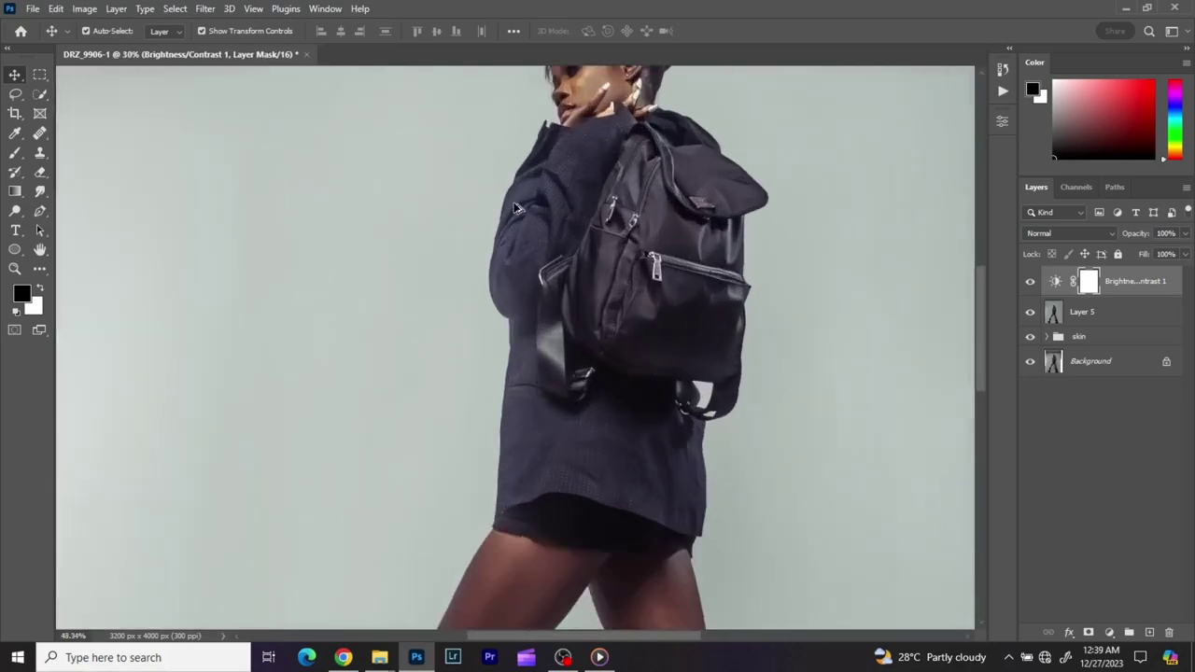
scroll(495, 370, "down", 1)
scroll(495, 370, "down", 6)
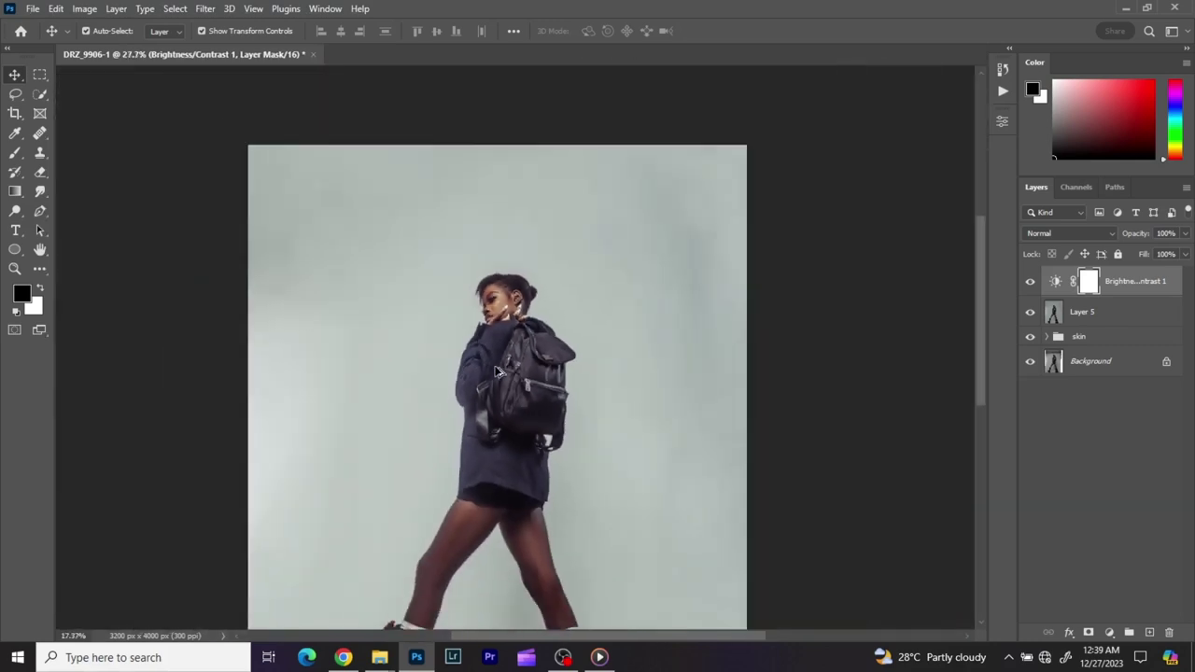
scroll(565, 252, "up", 4)
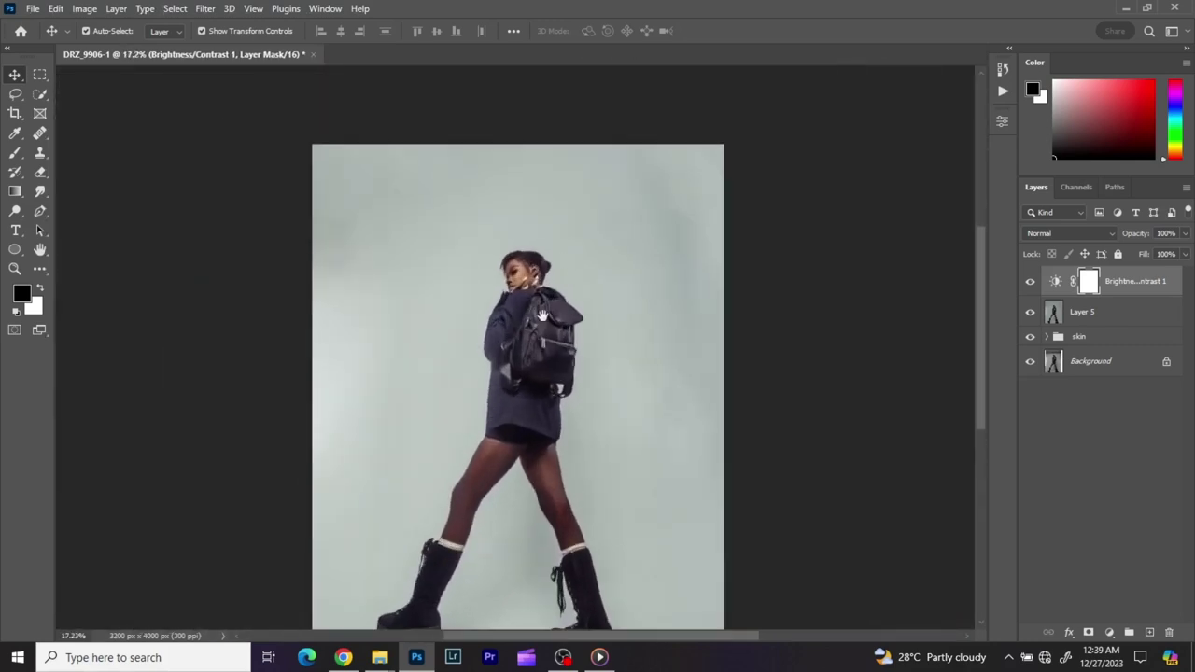
scroll(579, 247, "down", 1)
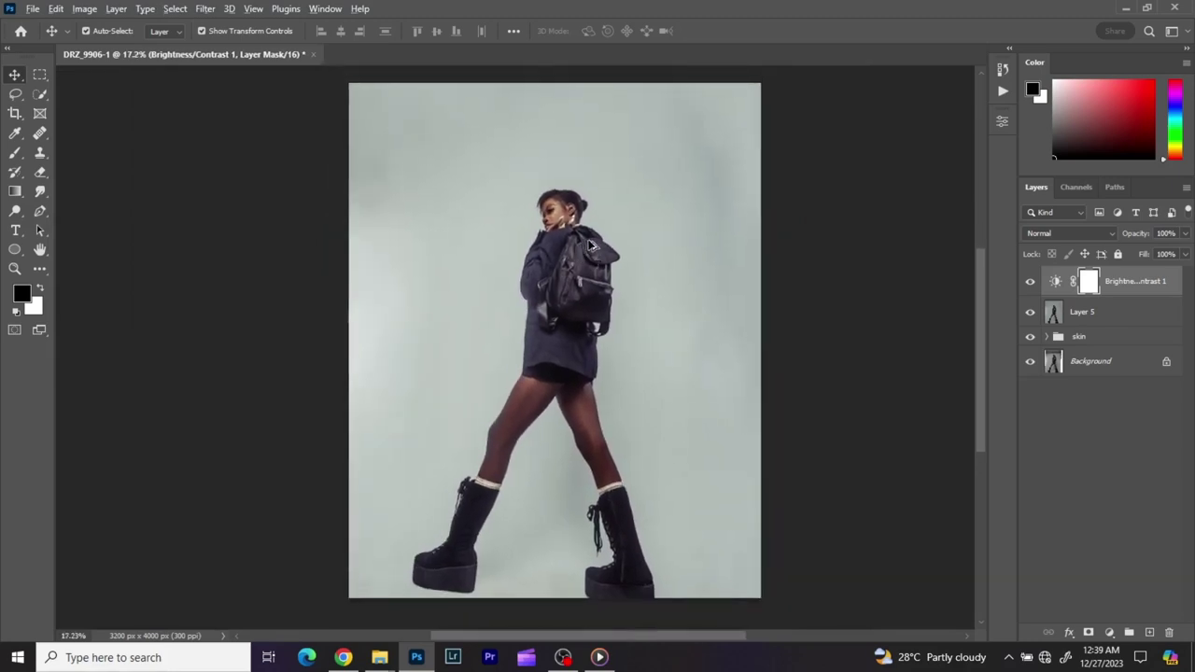
scroll(593, 250, "down", 1)
scroll(602, 254, "up", 1)
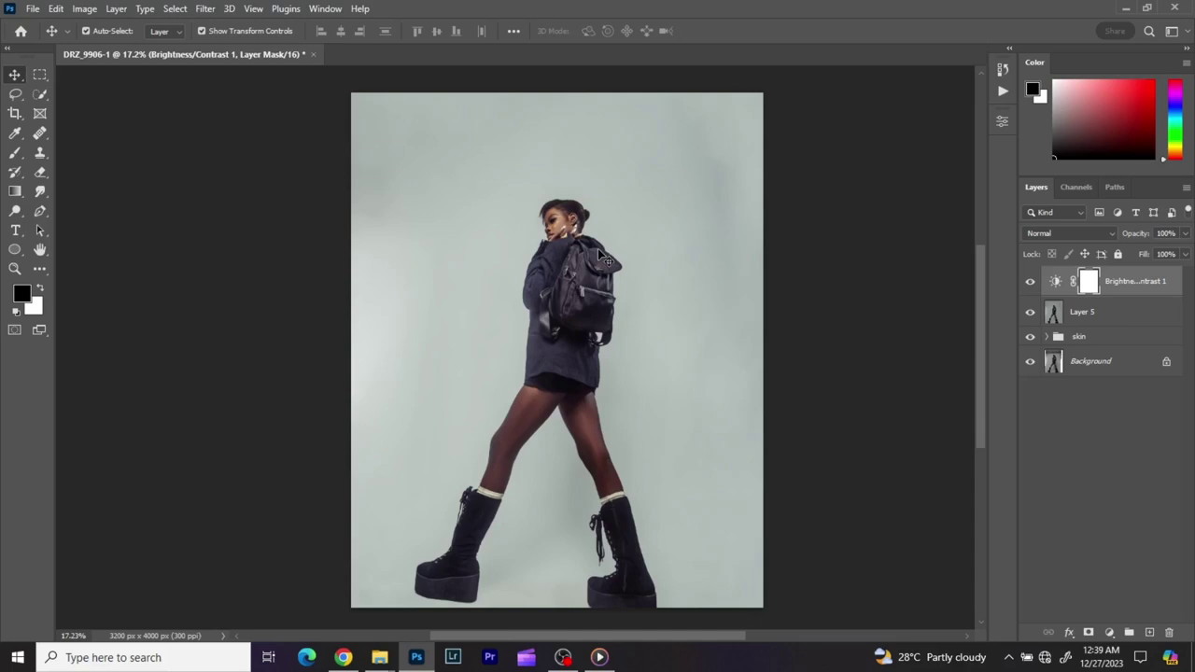
Set up an Export As of the image as JPG with quality 7 and Bicubic Sharper resampling.
left_click(31, 10)
mouse_move(84, 269)
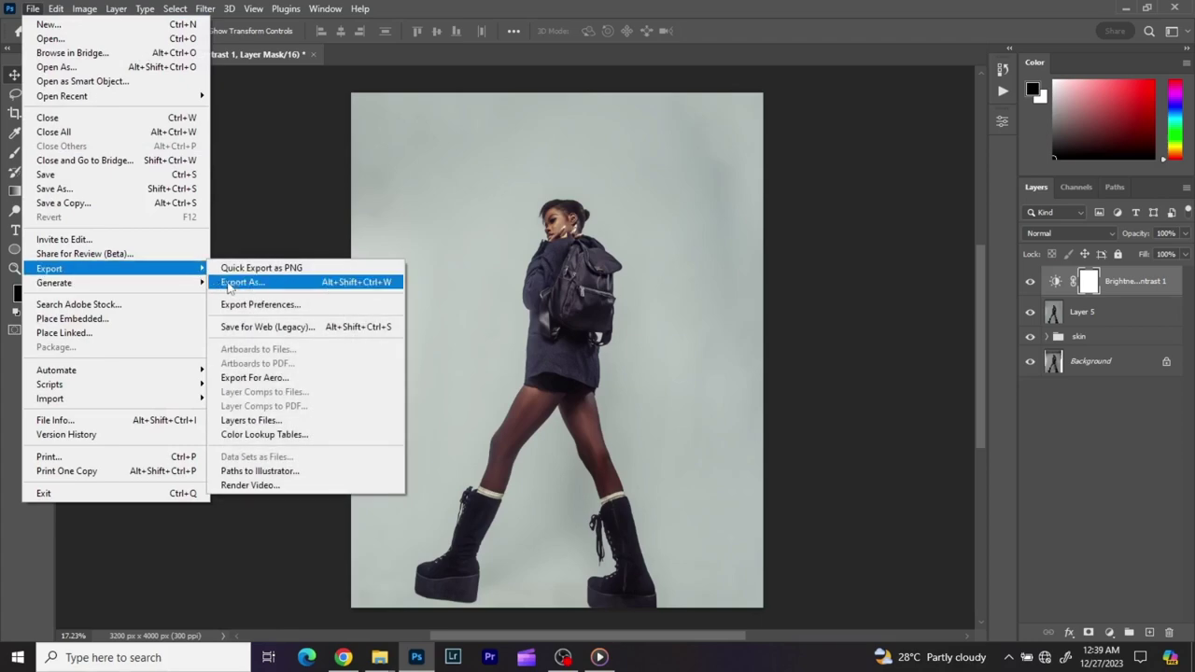
left_click(228, 283)
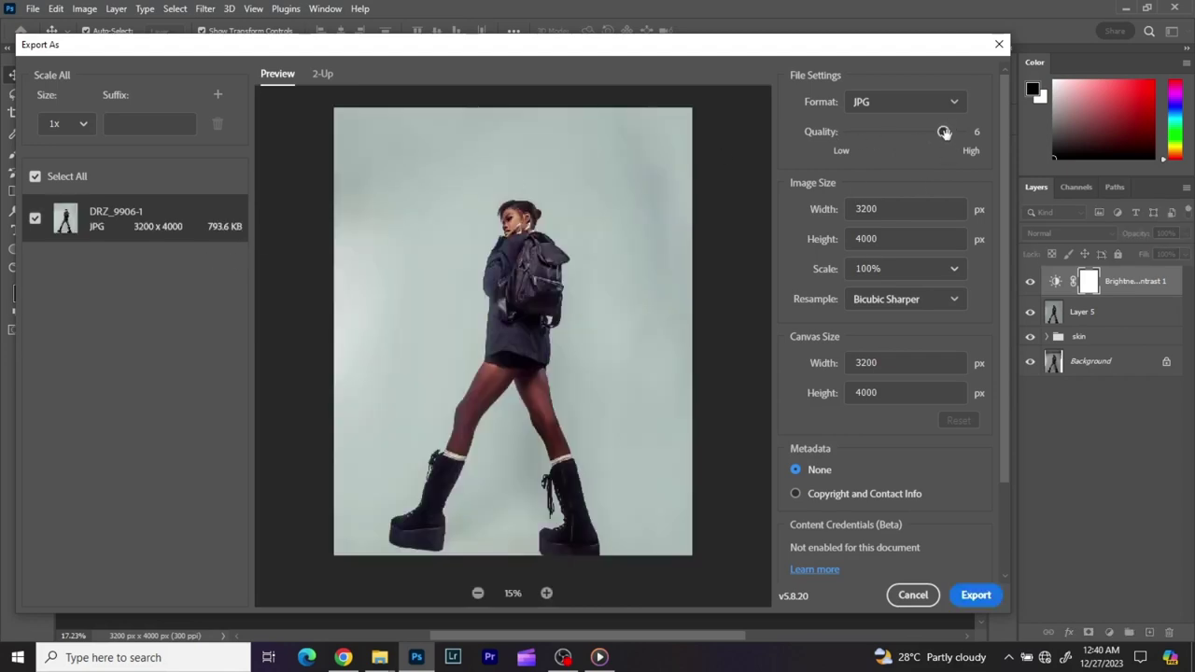
left_click_drag(946, 133, 990, 137)
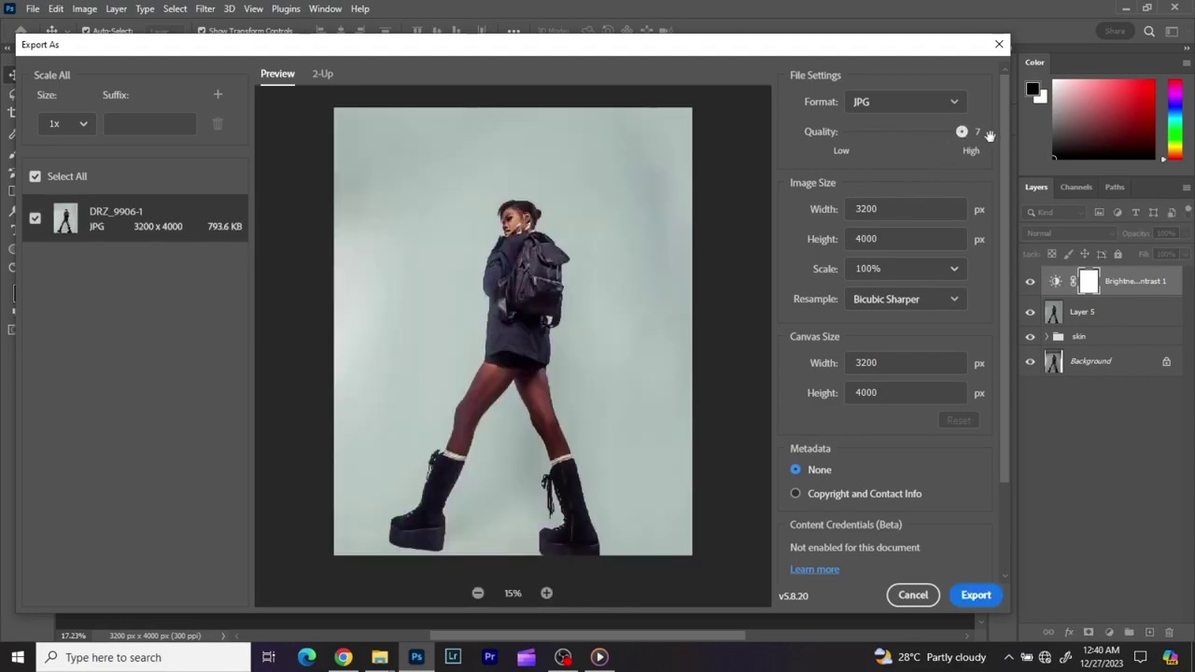
left_click(880, 300)
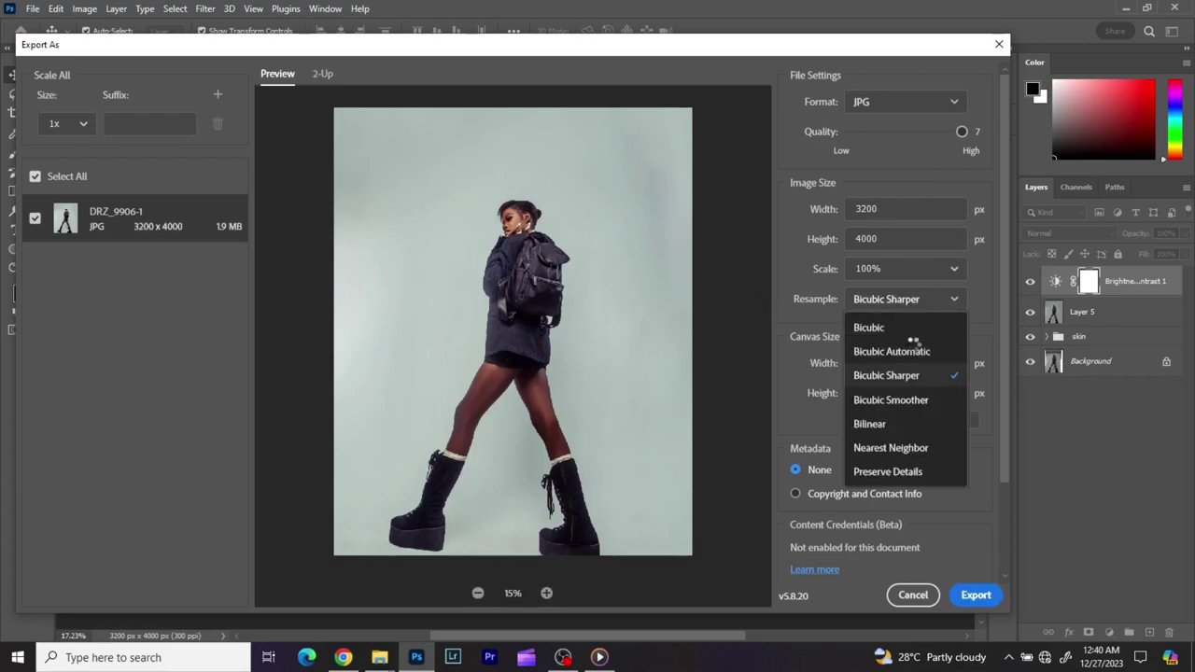
left_click(894, 375)
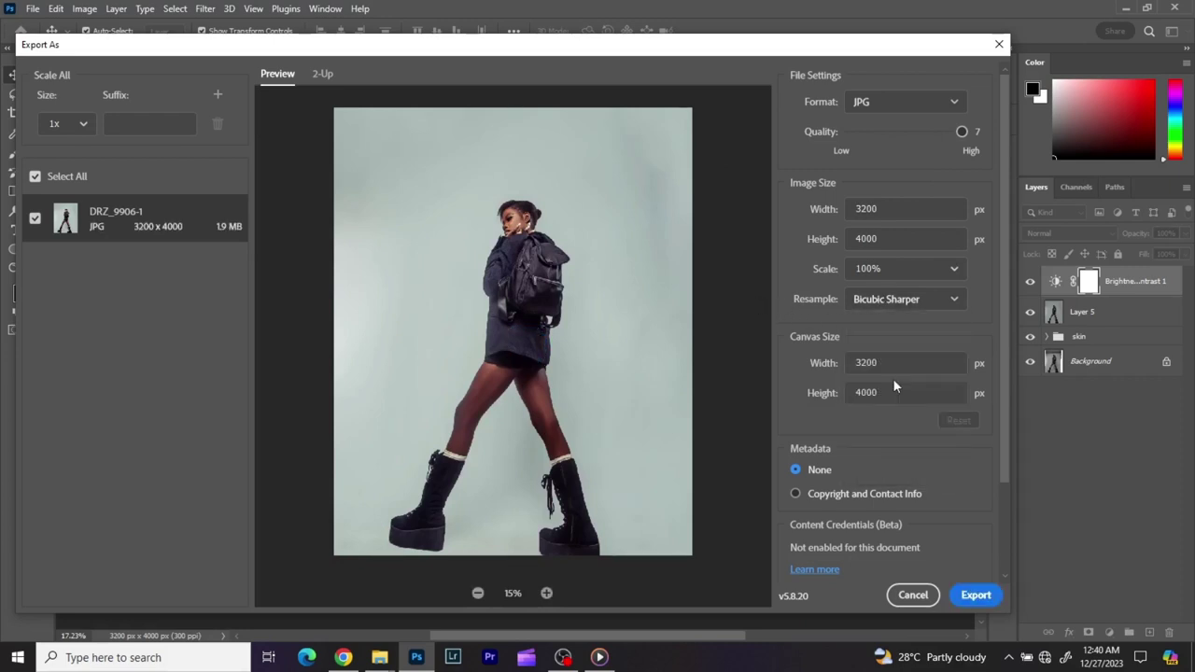
scroll(892, 378, "down", 2)
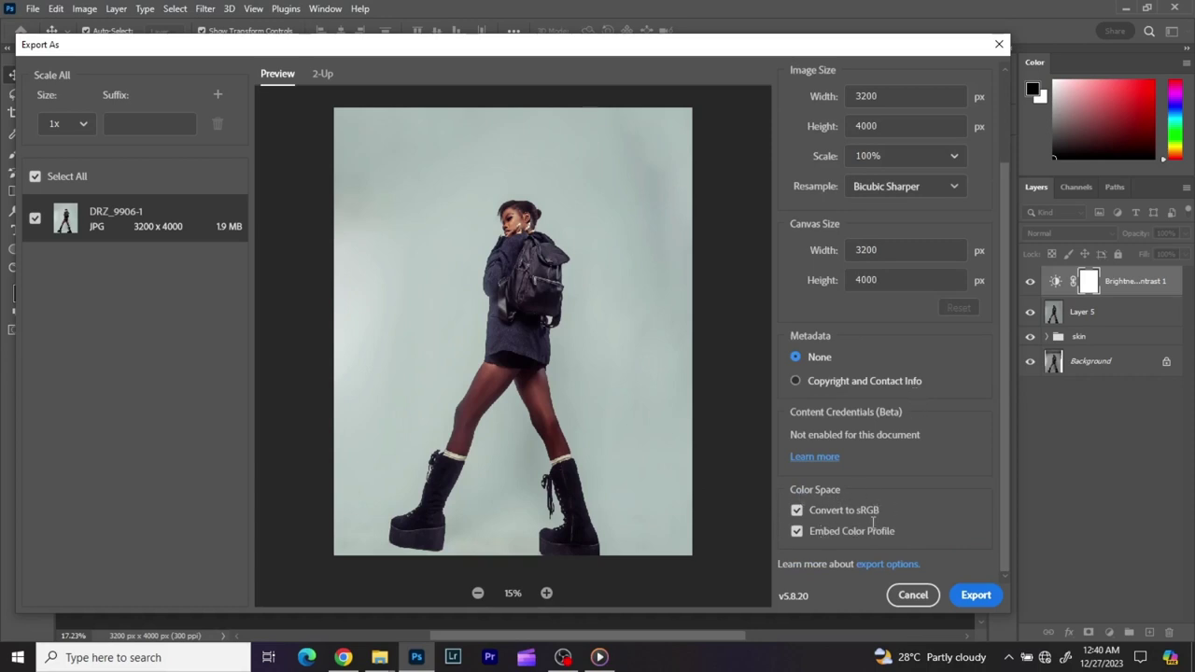
scroll(919, 512, "up", 2)
scroll(919, 513, "down", 2)
scroll(934, 540, "up", 2)
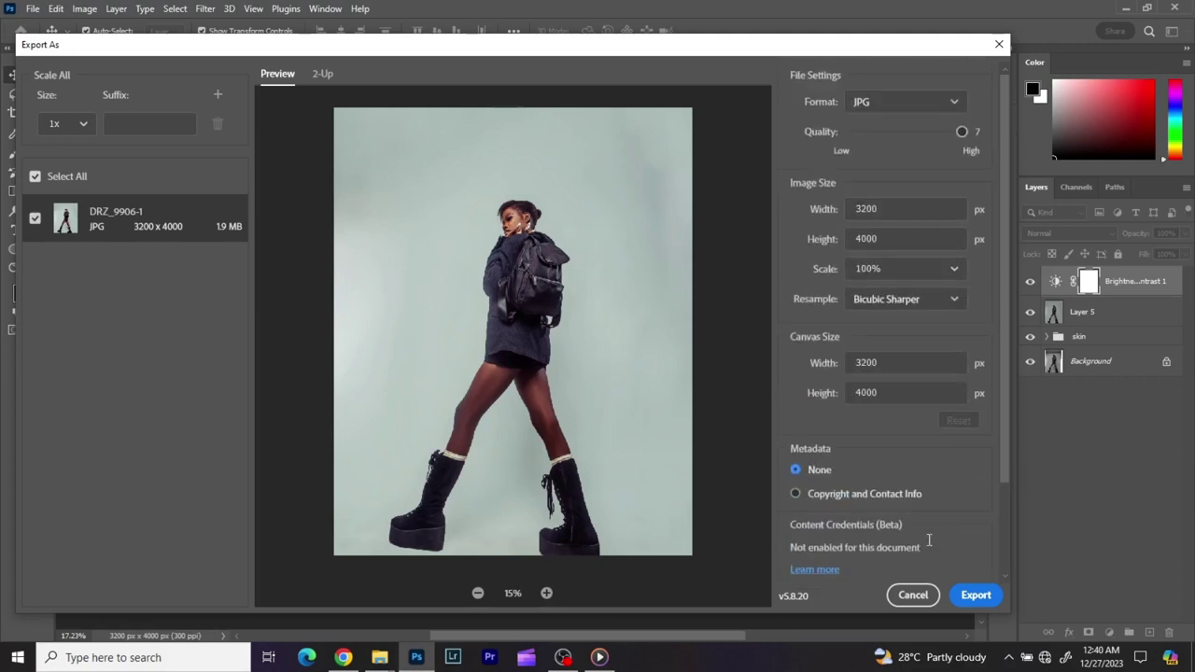
Export the JPG to the Edit subfolder of folder 1 in the model's folder under DAMIREZ PHOTOGRAPHY on the Desktop.
left_click(981, 597)
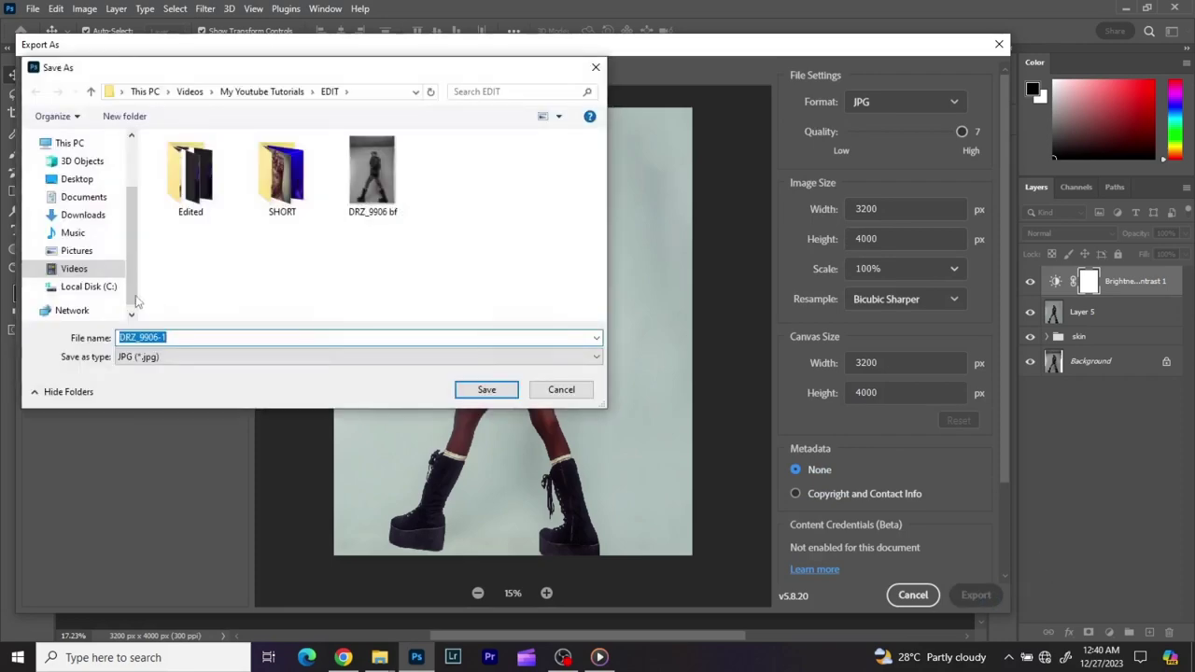
left_click(77, 179)
left_click(213, 165)
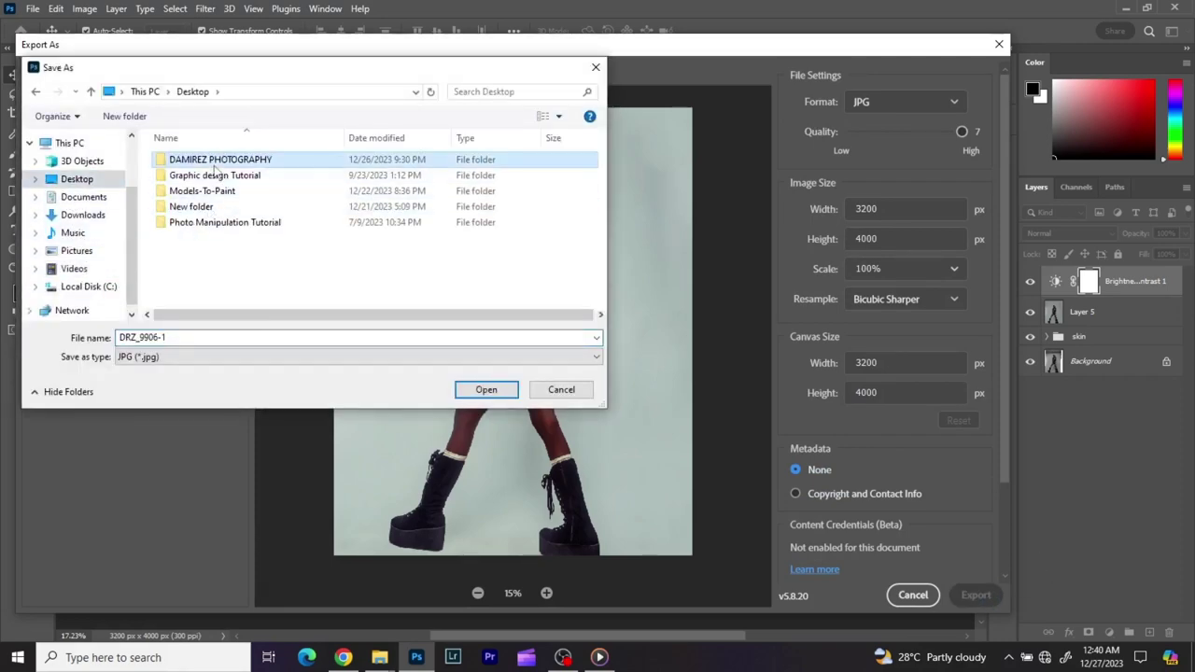
double_click(213, 165)
scroll(465, 256, "down", 2)
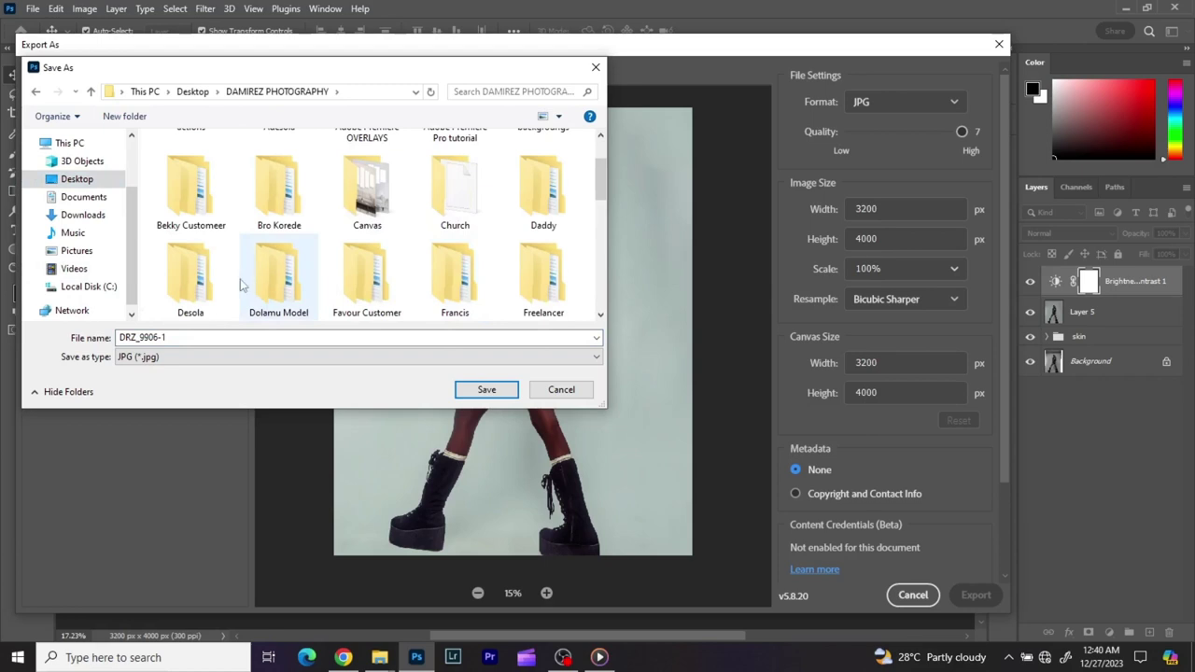
left_click(279, 276)
double_click(278, 276)
left_click(246, 162)
double_click(245, 162)
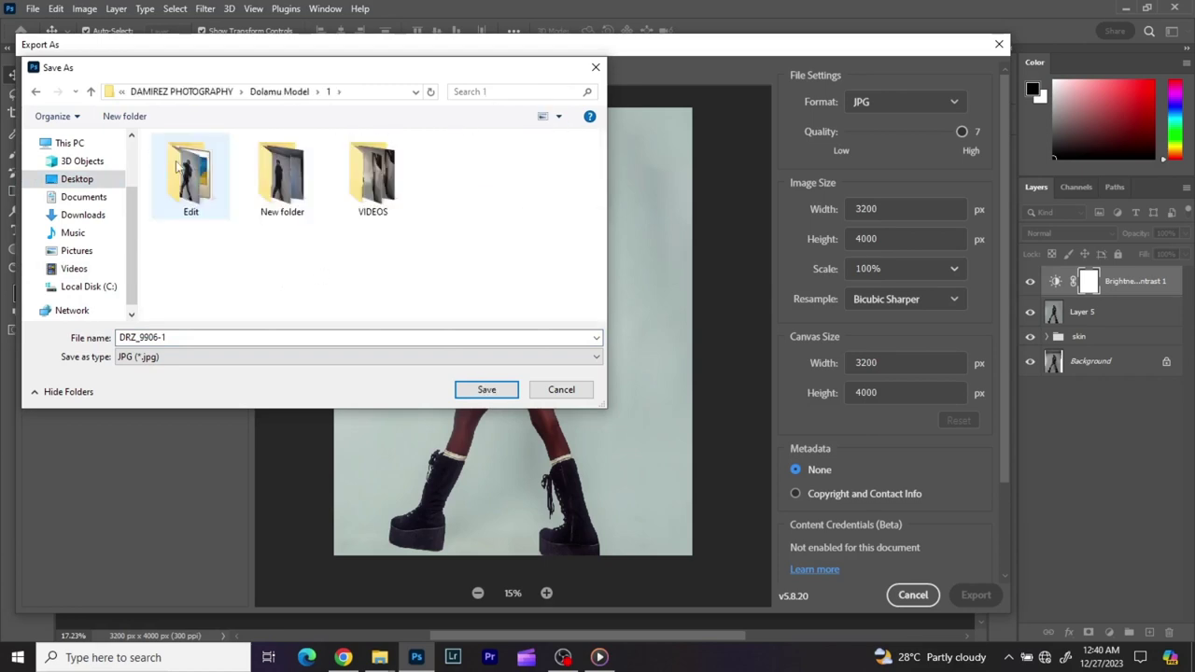
double_click(178, 165)
double_click(229, 337)
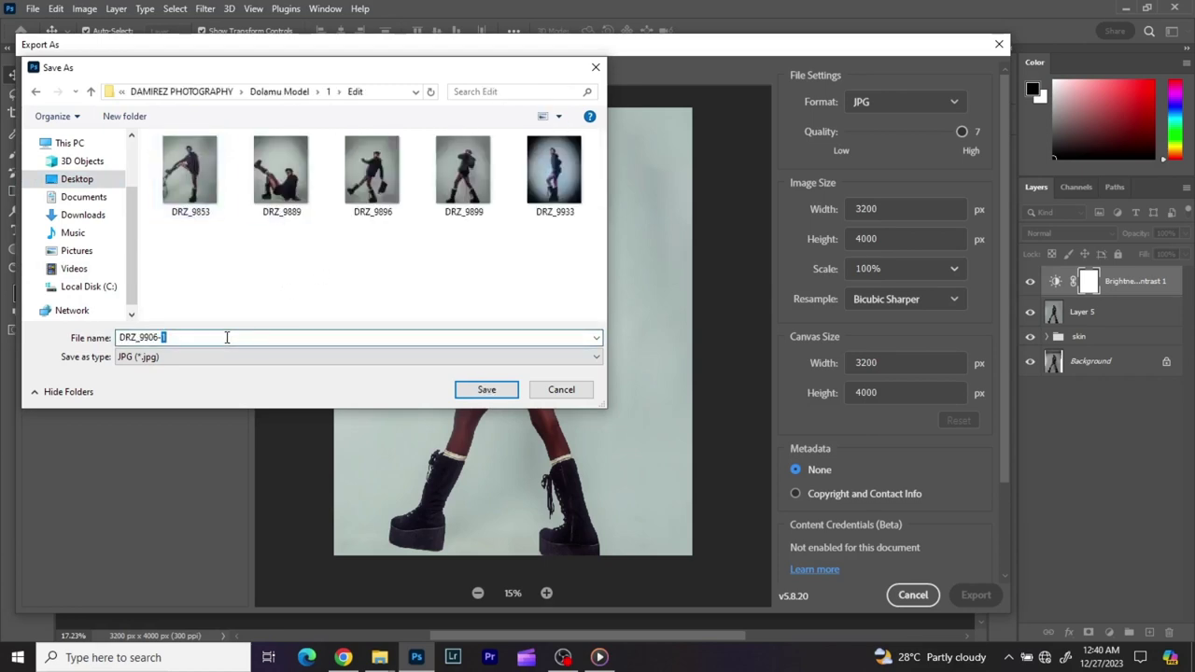
left_click(486, 389)
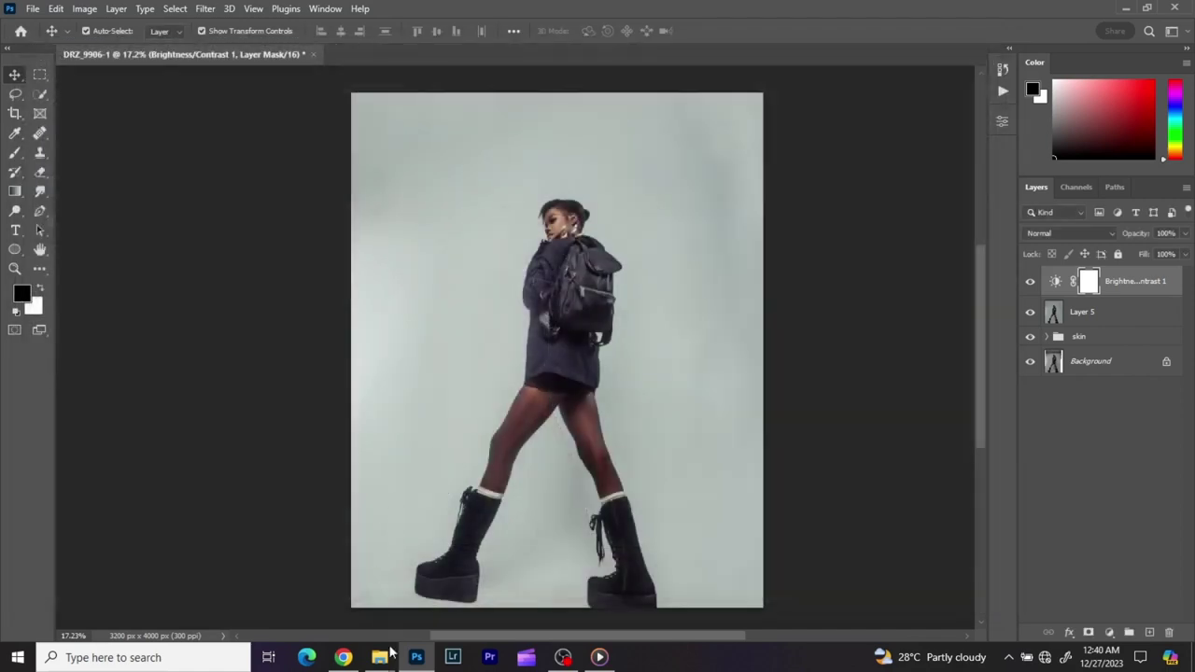
Switch to the Edit folder in File Explorer, view the exported portrait and compare it with DRZ_9899.
mouse_move(388, 653)
left_click(248, 592)
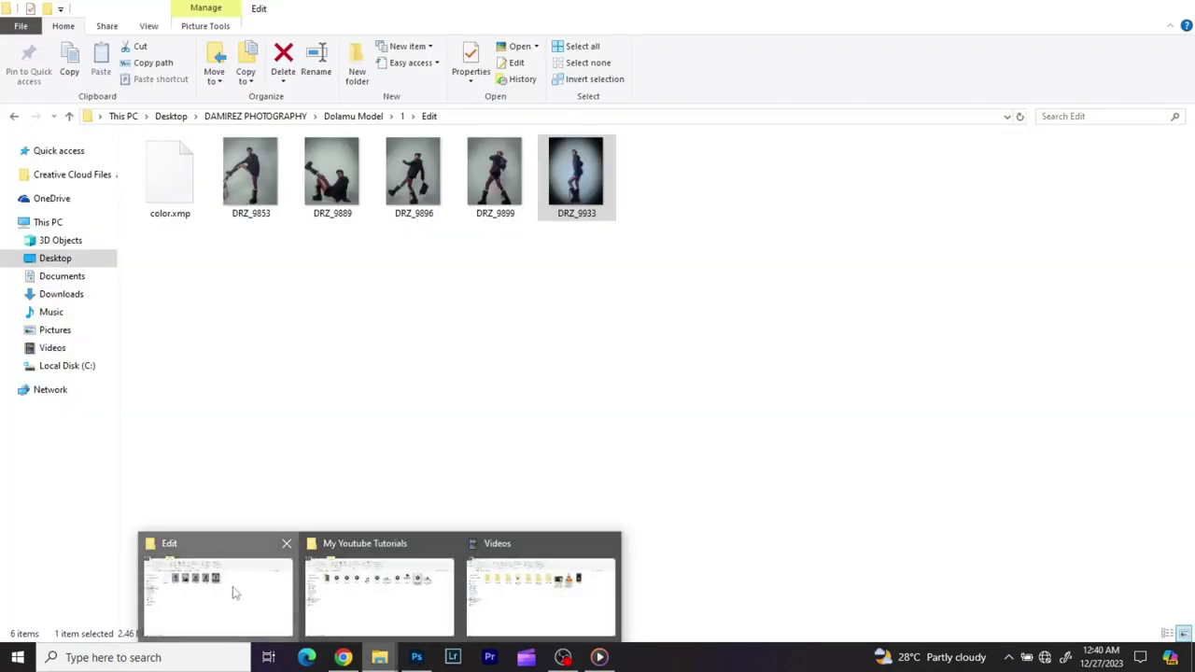
left_click(587, 205)
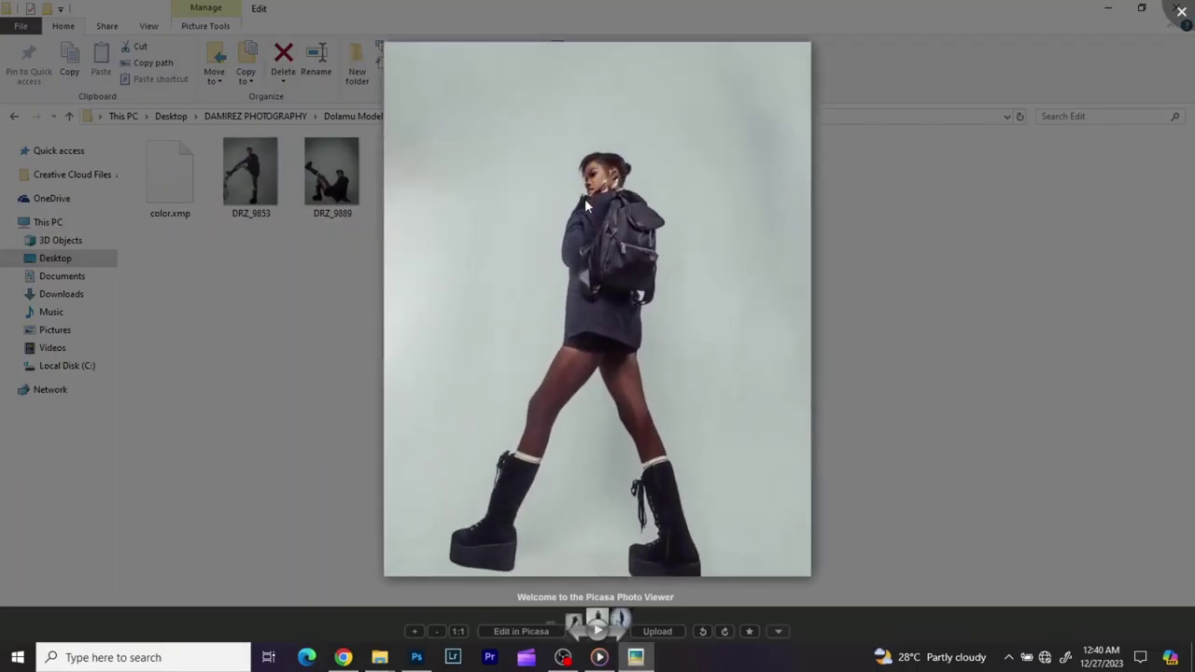
key("Left")
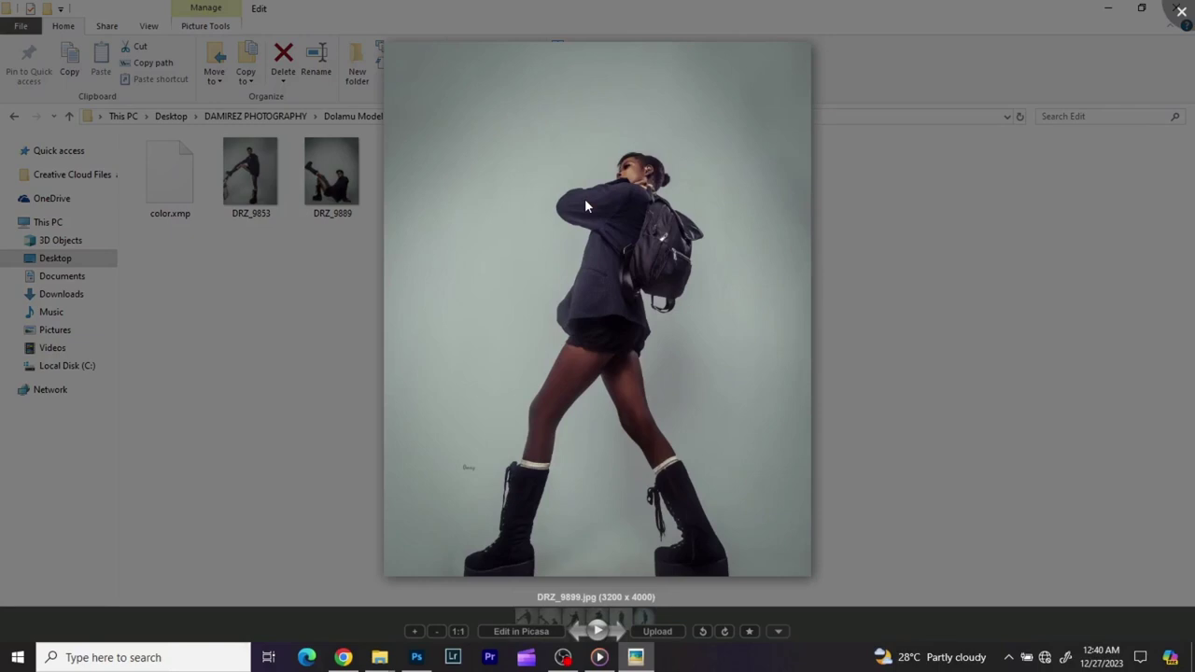
key("Left")
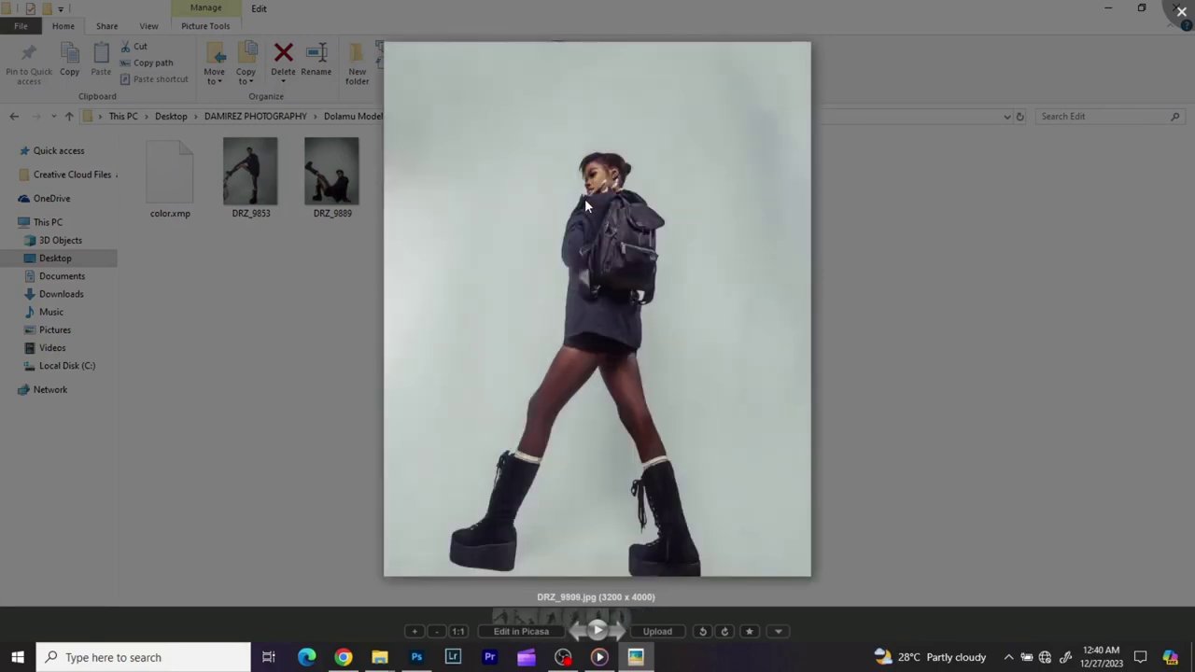